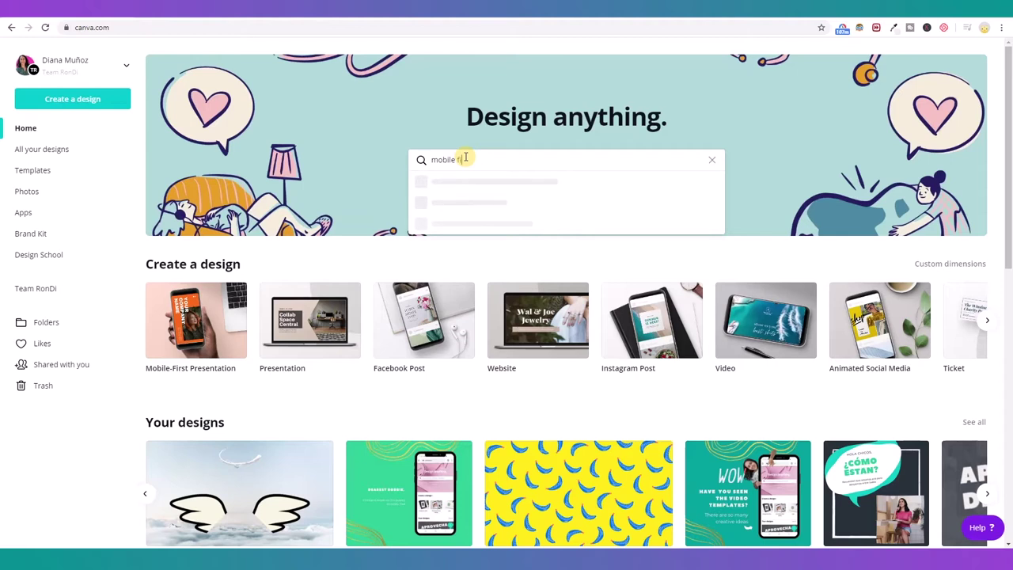
# Search the design types for "mobile first" and create a blank Mobile-First Presentation.
pyautogui.write('rs')
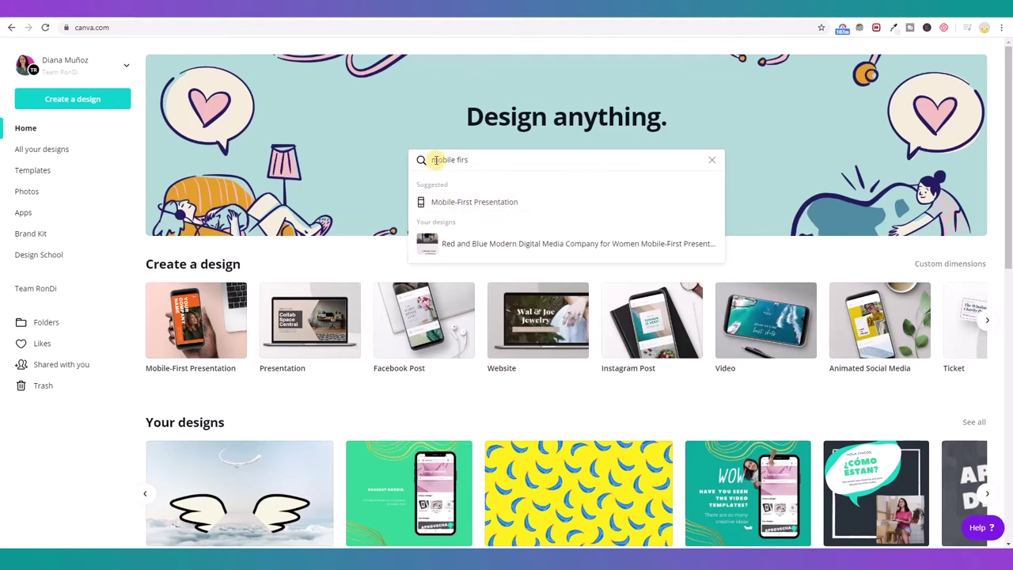
pyautogui.write('t')
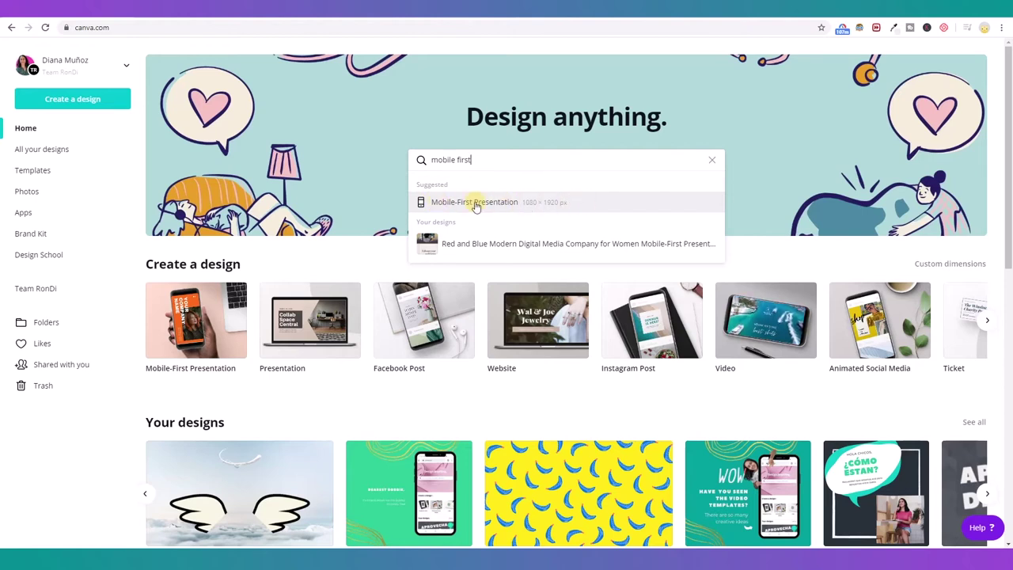
pyautogui.click(475, 204)
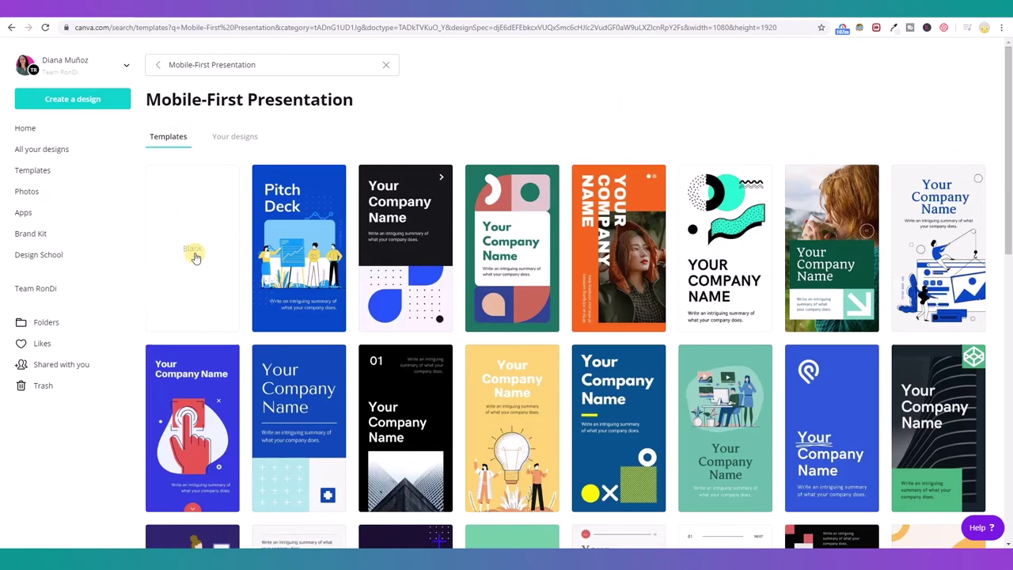
pyautogui.scroll(-1, 190, 229)
pyautogui.click(194, 201)
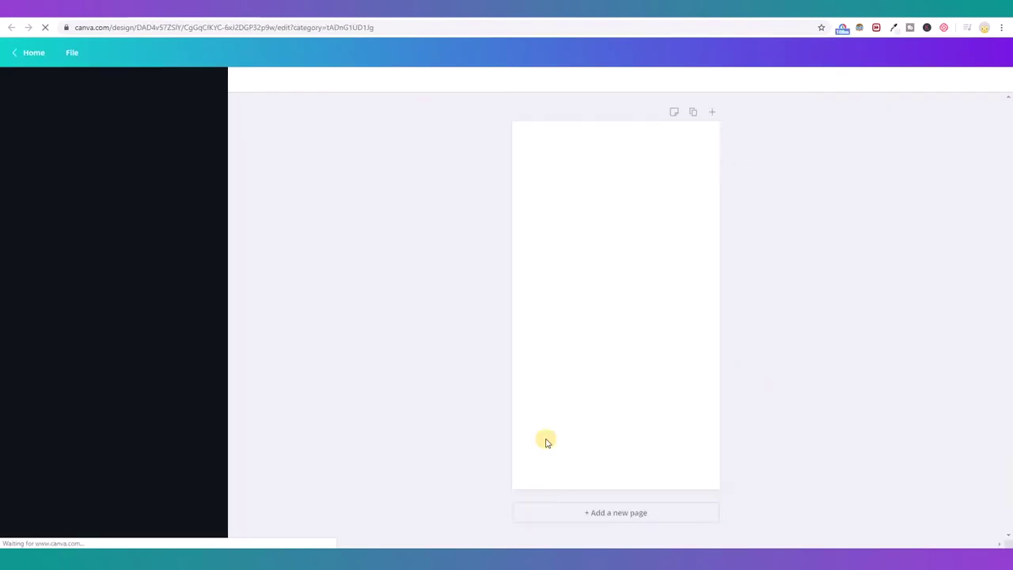
# Switch to the Q&As for Canva Video notes in Notepad and place the window beside the blank page without covering it.
pyautogui.hotkey('alt', 'Tab')
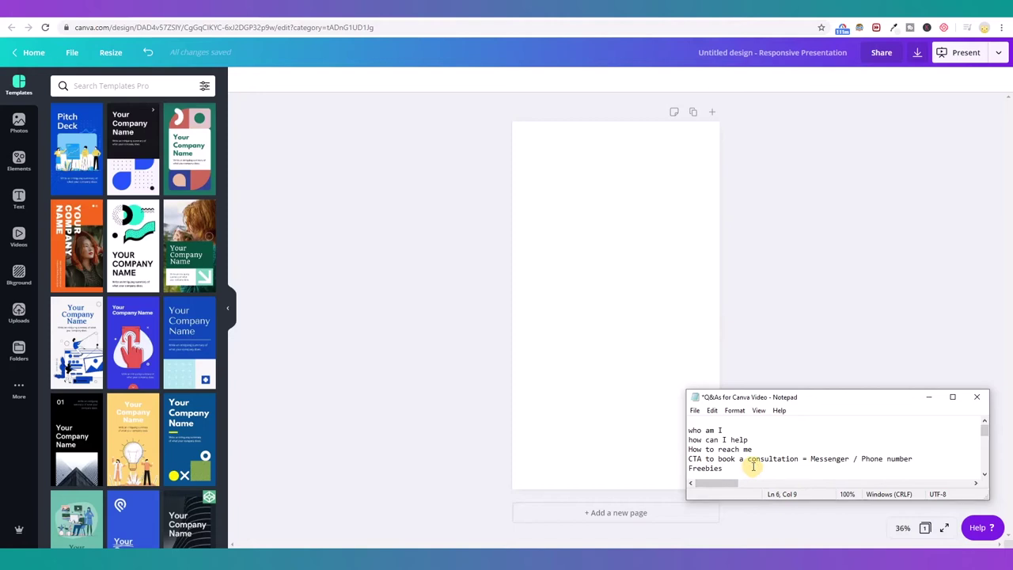
pyautogui.moveTo(726, 468); pyautogui.dragTo(759, 433)
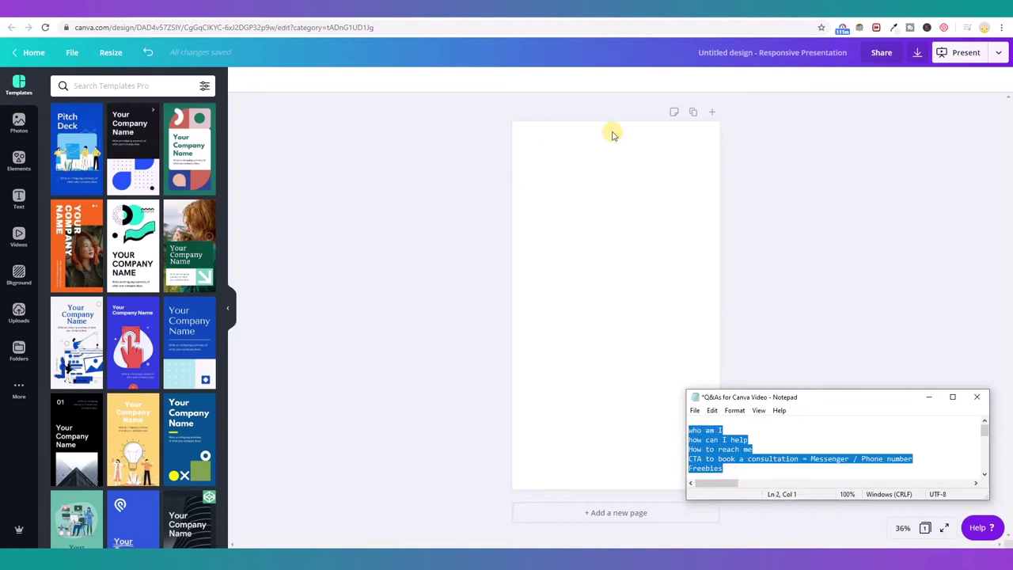
pyautogui.moveTo(833, 397); pyautogui.dragTo(838, 331)
pyautogui.moveTo(691, 354); pyautogui.dragTo(732, 353)
pyautogui.click(787, 358)
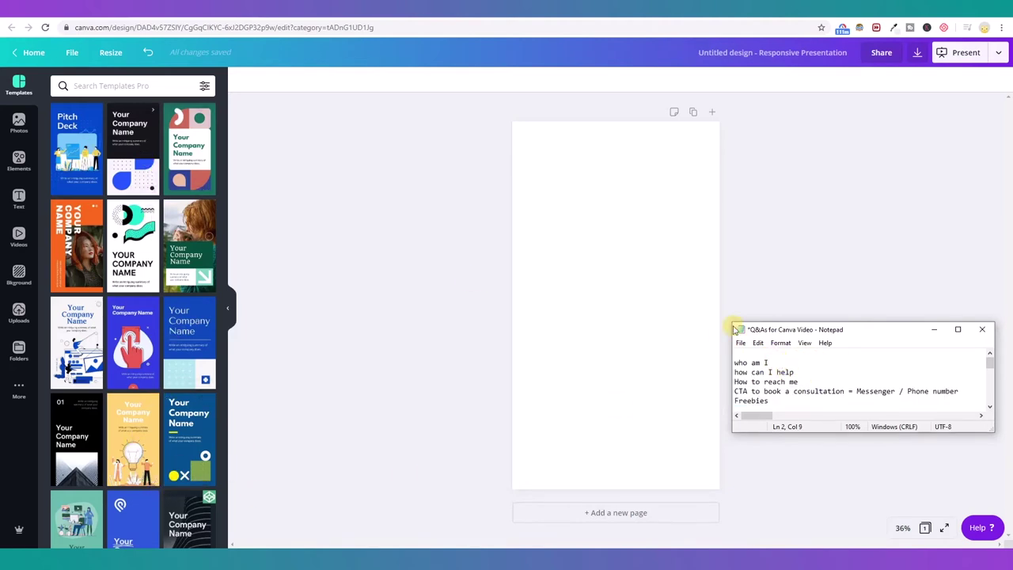
pyautogui.moveTo(735, 363); pyautogui.dragTo(798, 358)
pyautogui.click(774, 362)
pyautogui.moveTo(777, 363); pyautogui.dragTo(724, 363)
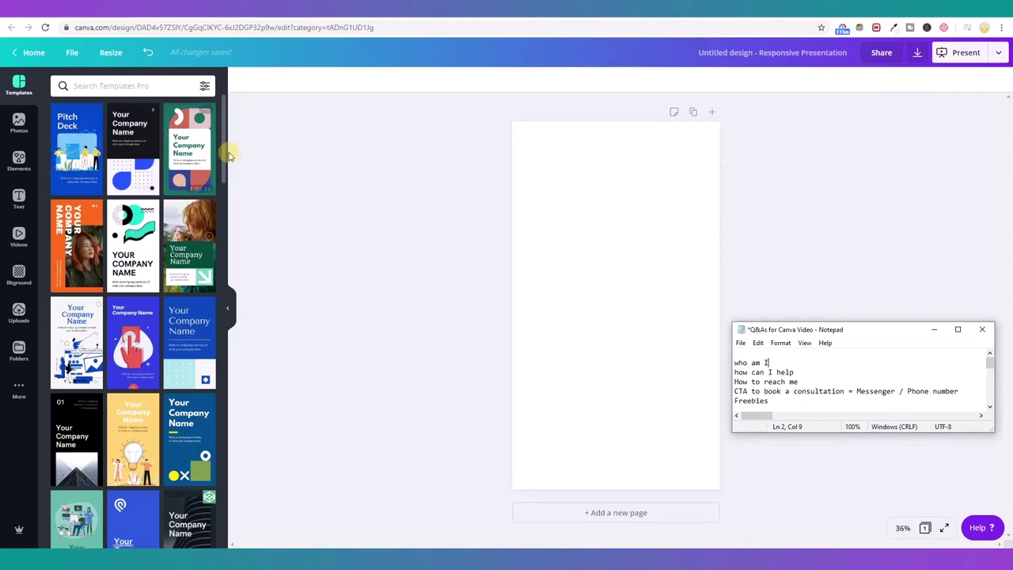
# Browse the templates and open the Brown and Cream Simple Photography Mobile-First Presentation with the "Photography basics" cover.
pyautogui.scroll(-3, 180, 460)
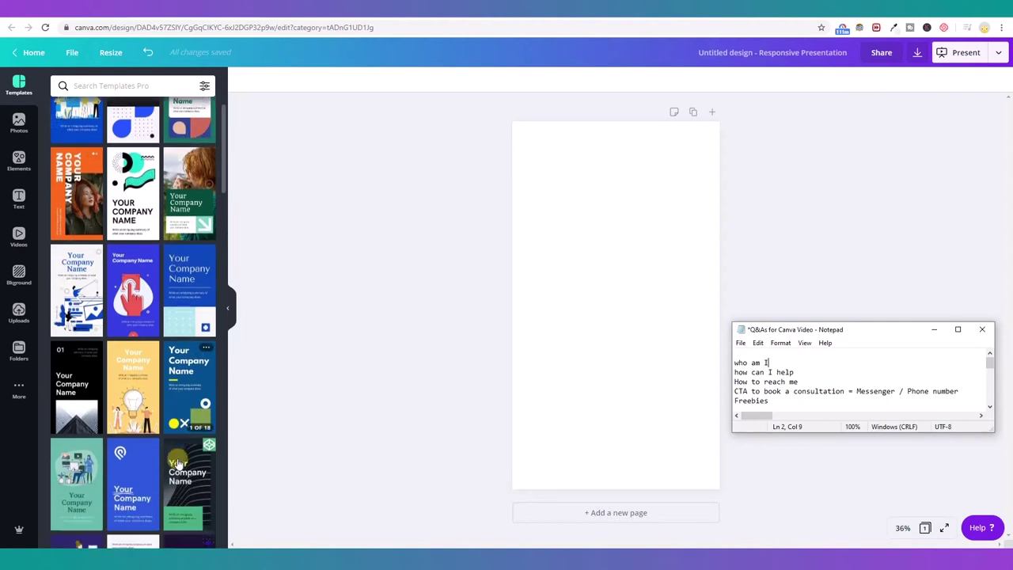
pyautogui.scroll(-3, 180, 460)
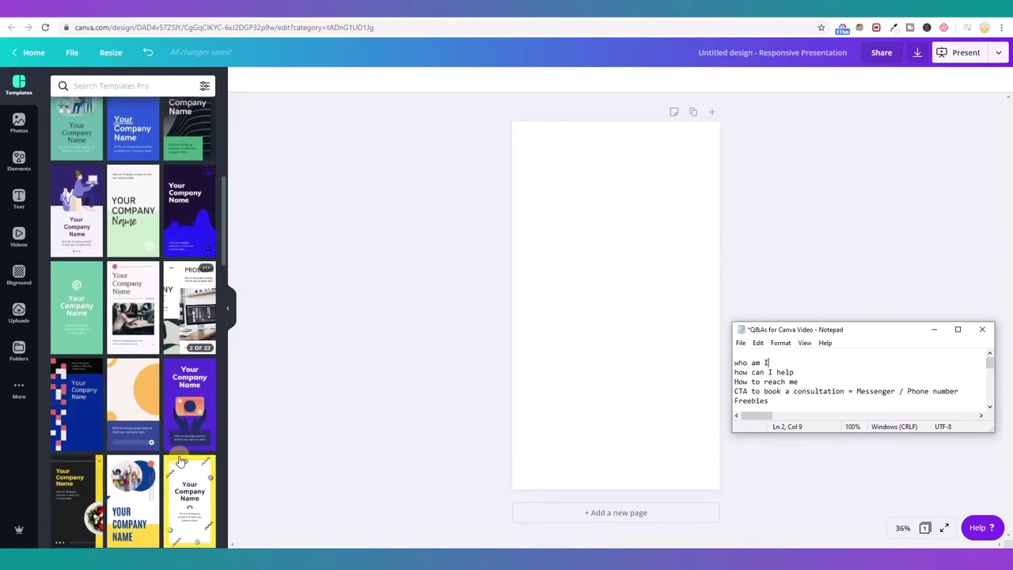
pyautogui.scroll(-2, 180, 461)
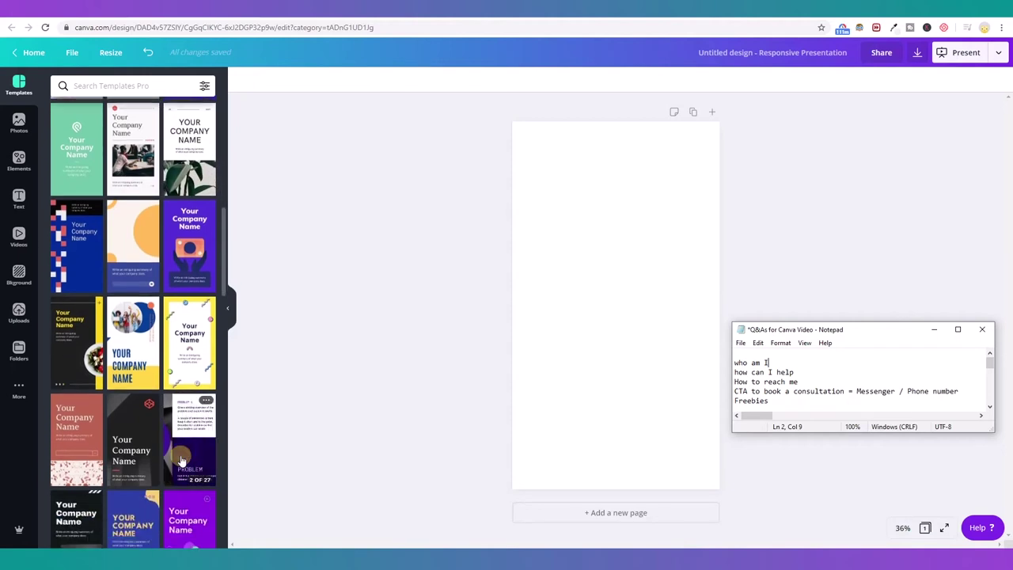
pyautogui.scroll(-3, 181, 461)
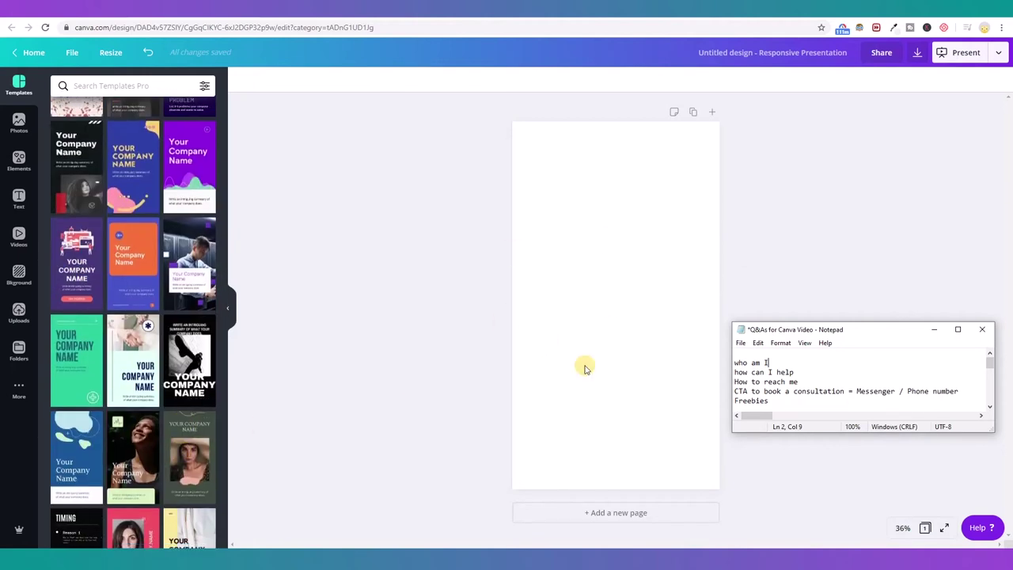
pyautogui.scroll(-3, 133, 406)
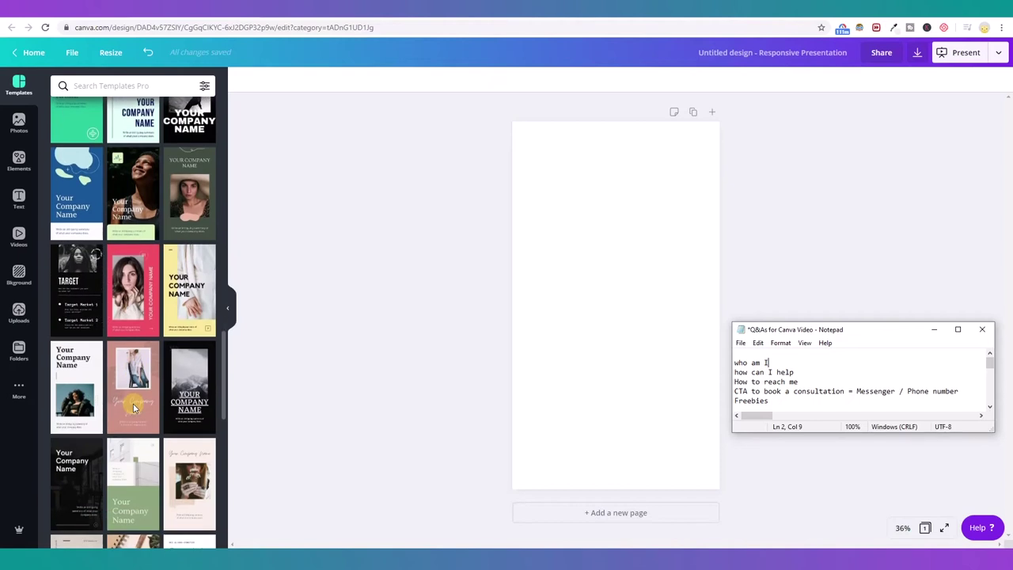
pyautogui.scroll(-3, 133, 404)
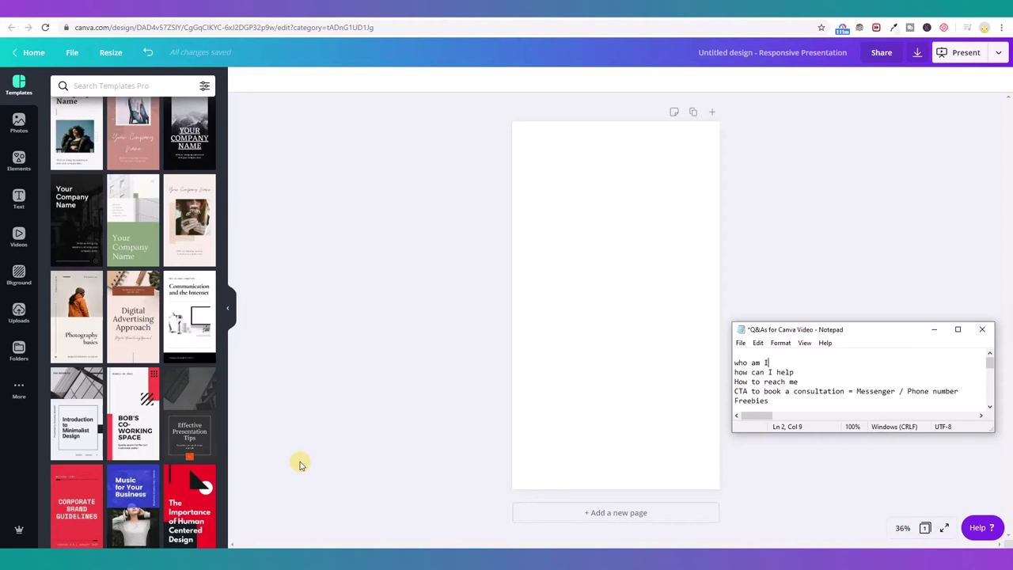
pyautogui.click(69, 309)
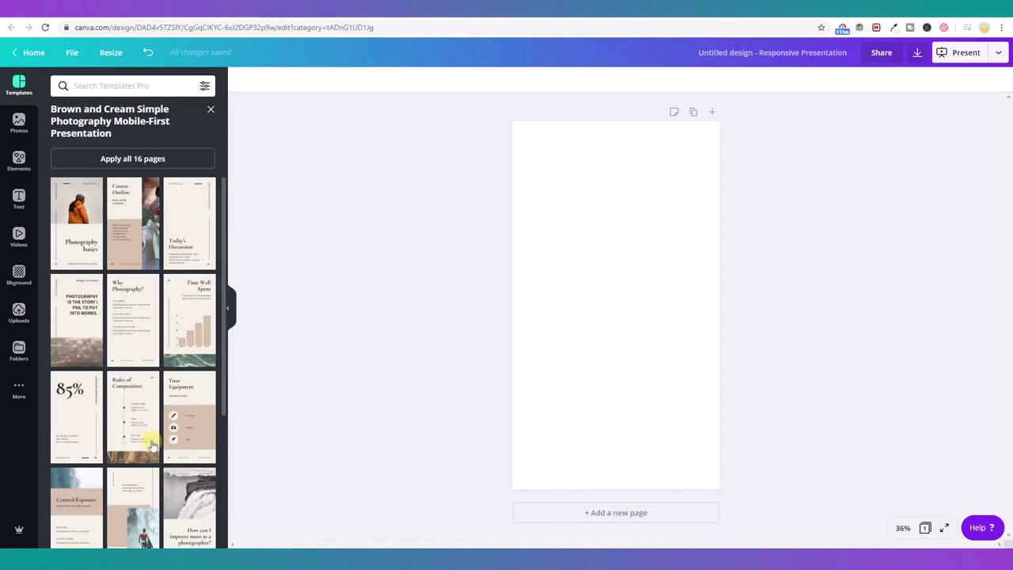
# Look through the template's pages and apply only the "Photography basics" cover to the blank page.
pyautogui.scroll(-2, 158, 467)
pyautogui.scroll(-2, 159, 470)
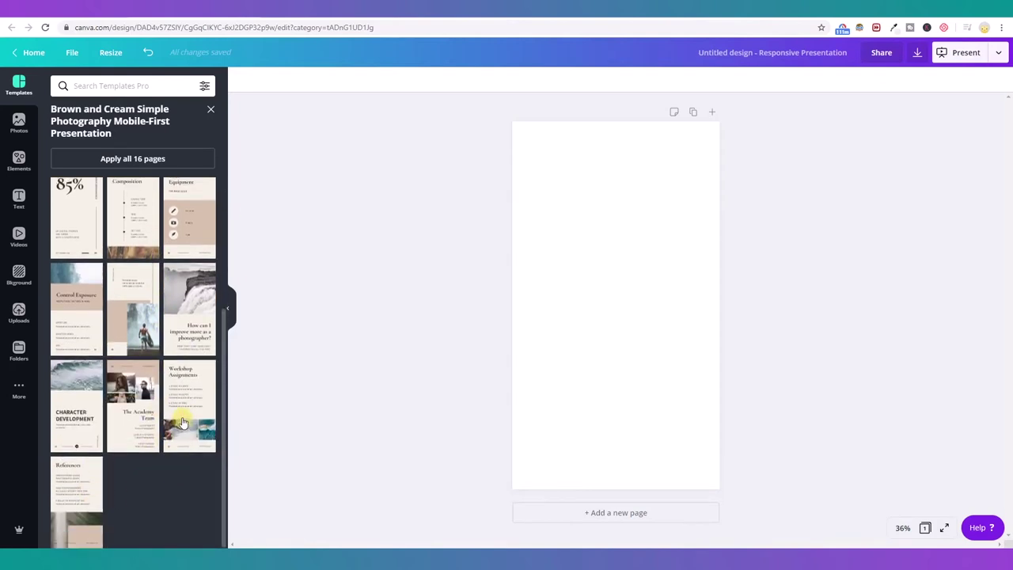
pyautogui.scroll(5, 183, 422)
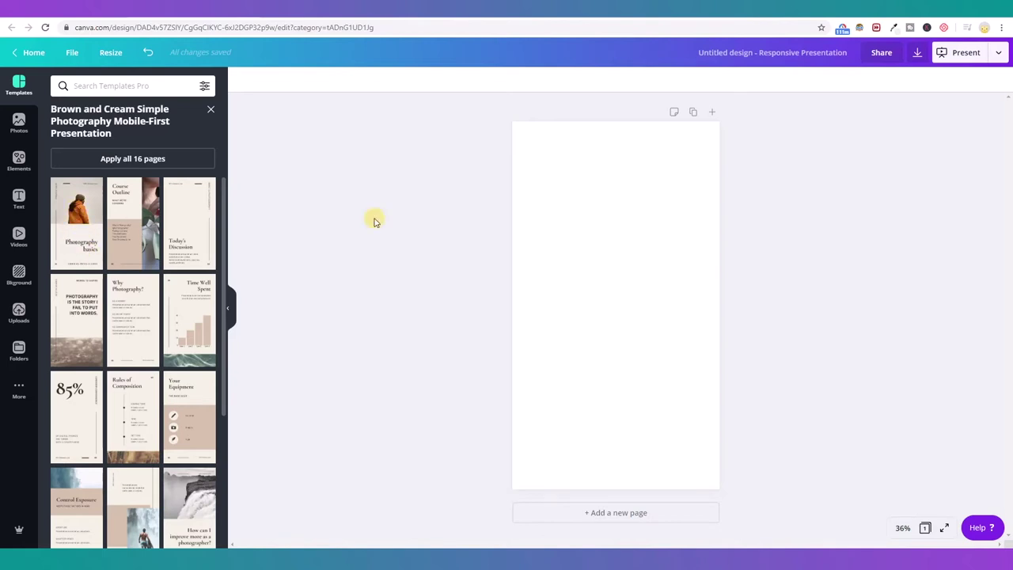
pyautogui.click(87, 215)
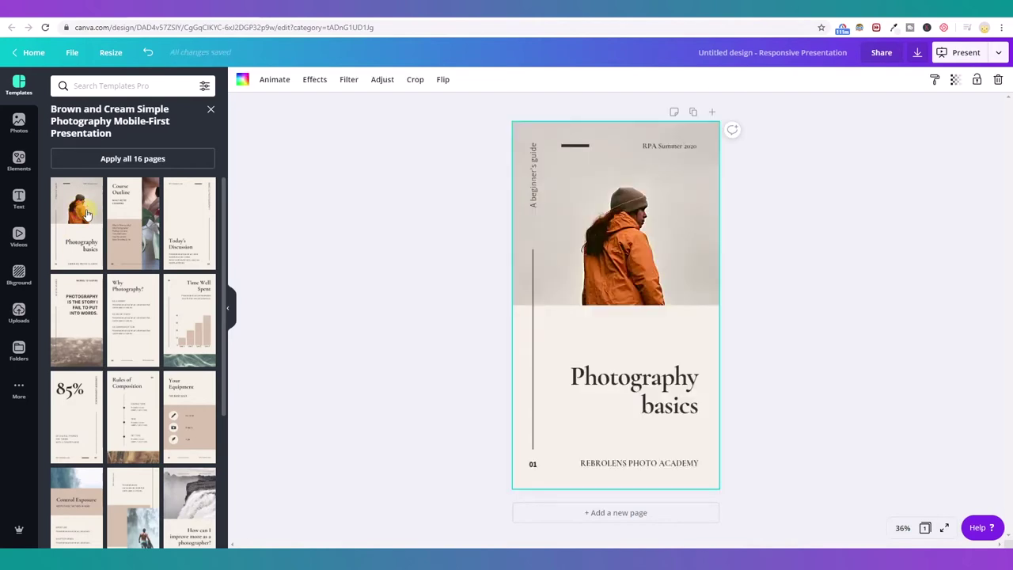
# Reset all image adjustments on the cover photo to their defaults.
pyautogui.click(228, 307)
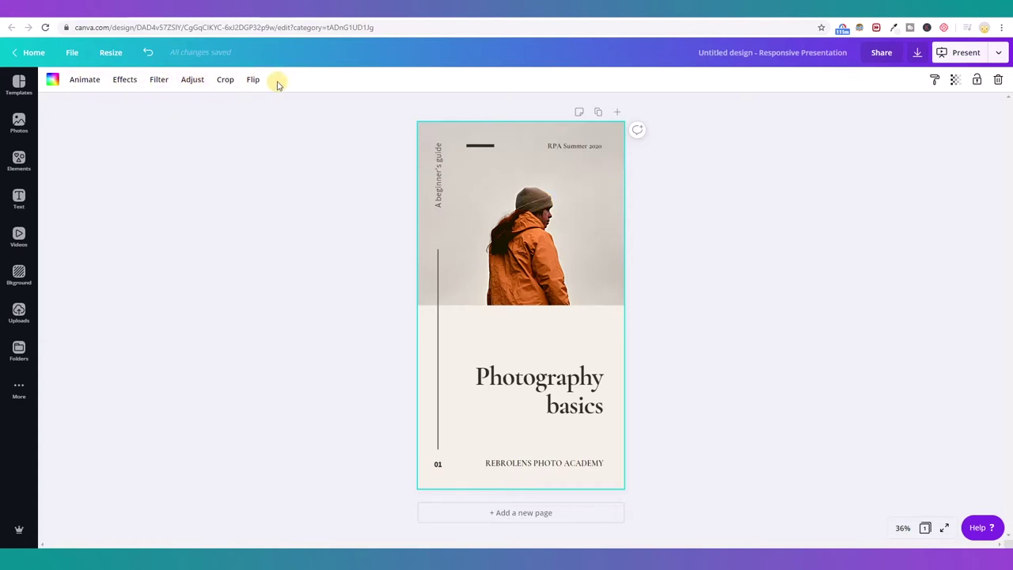
pyautogui.click(158, 82)
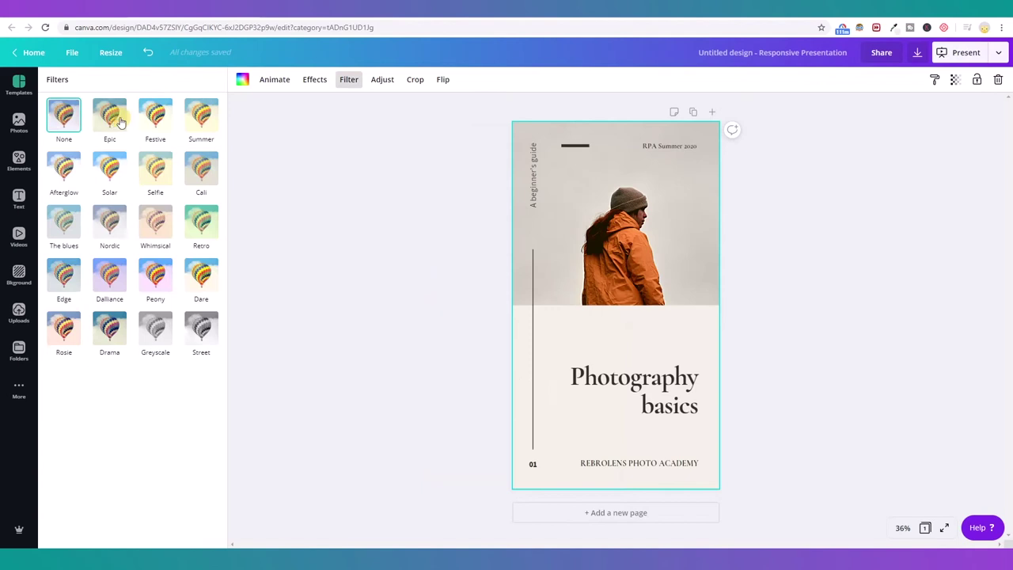
pyautogui.click(385, 81)
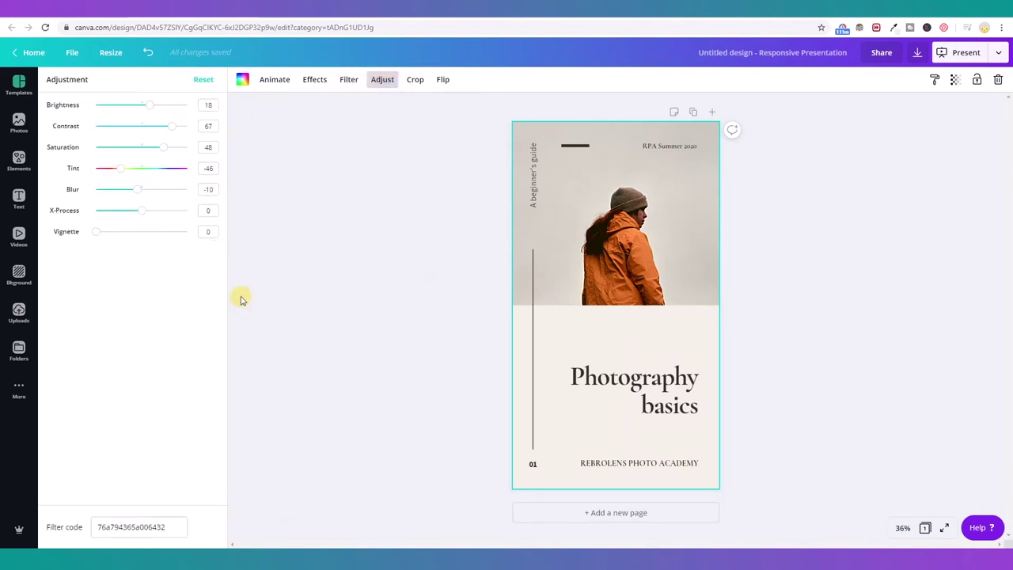
pyautogui.click(208, 81)
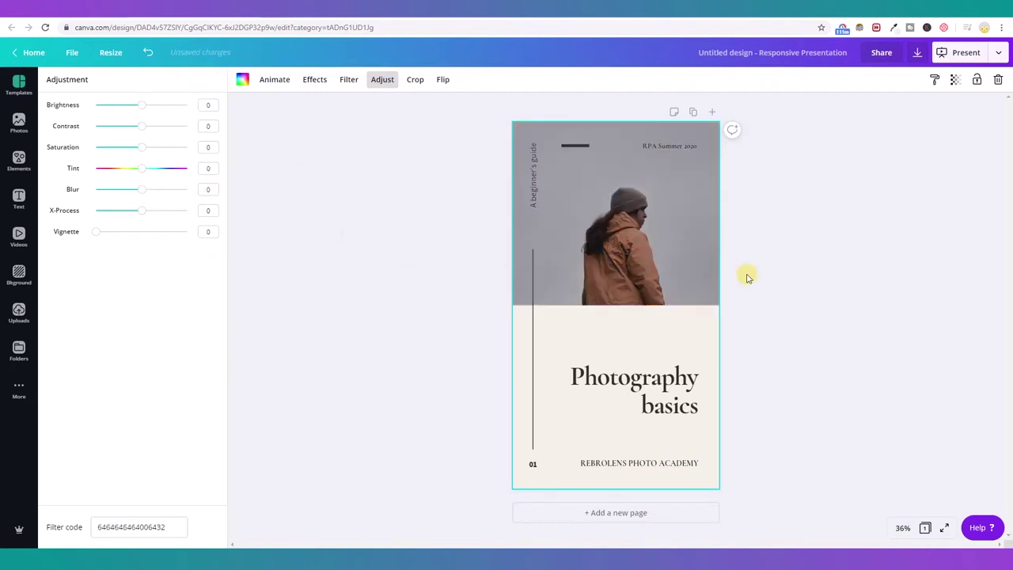
# Bring the Q&As for Canva Video notes window back in front of the design.
pyautogui.click(839, 269)
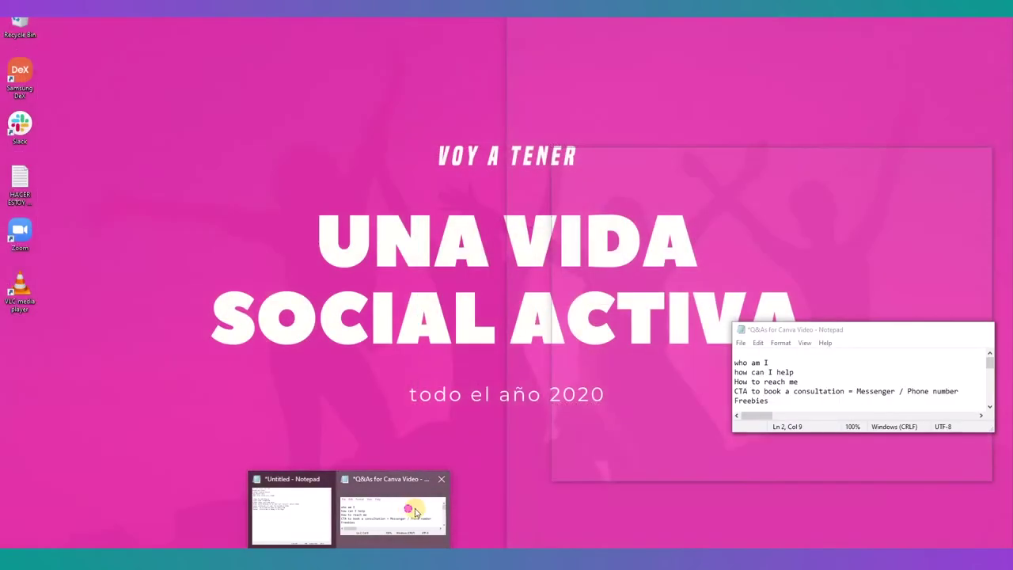
pyautogui.click(416, 505)
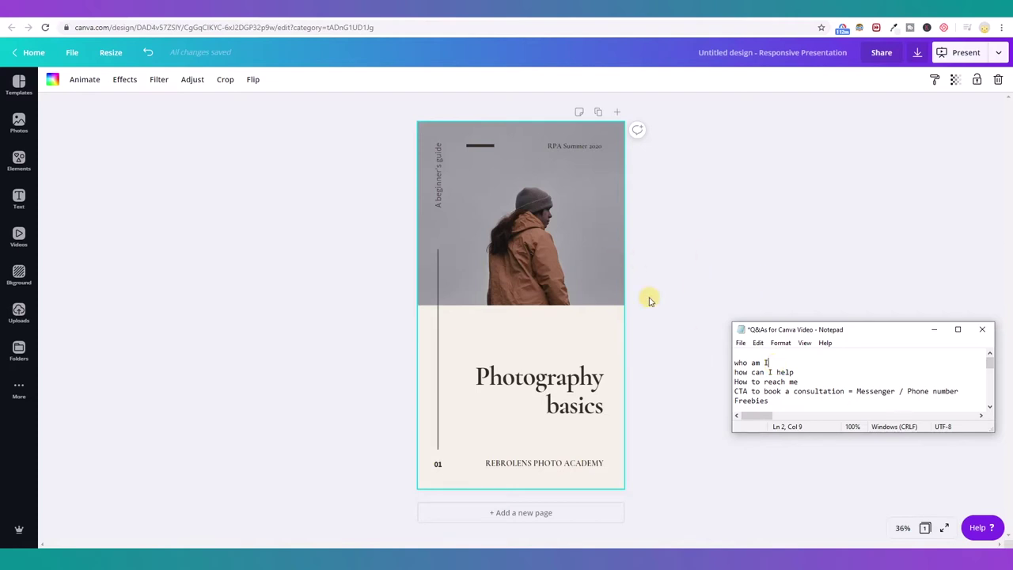
# Try replacing the cover photo with the uploaded photo of a woman seated at a table, and undo the replacement.
pyautogui.click(17, 313)
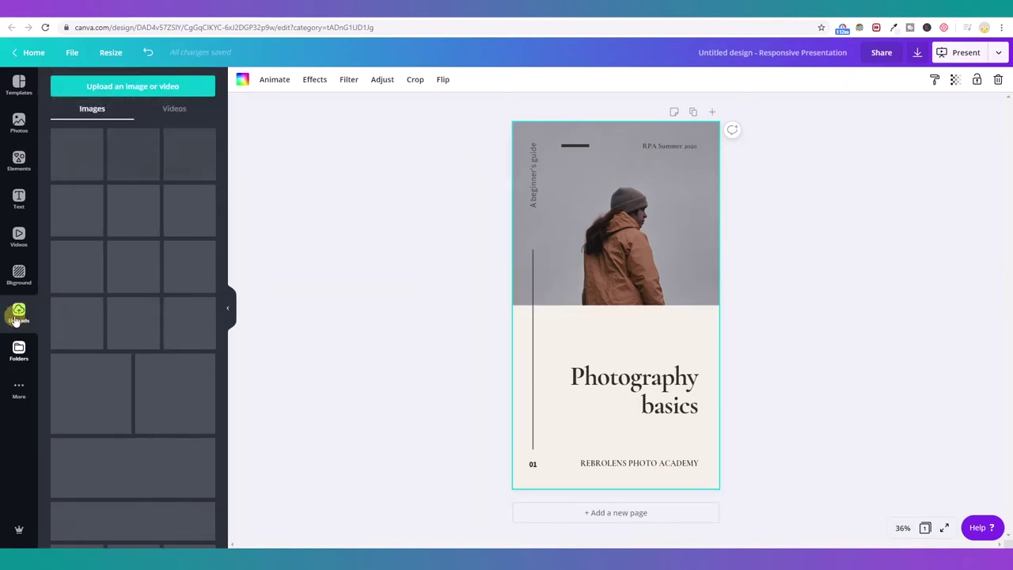
pyautogui.scroll(-10, 188, 323)
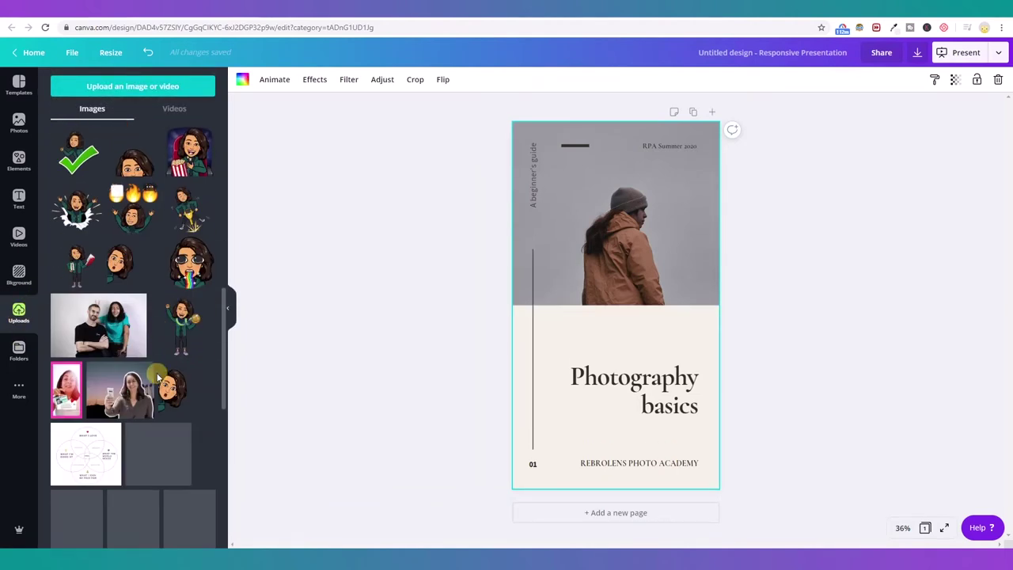
pyautogui.scroll(-5, 157, 379)
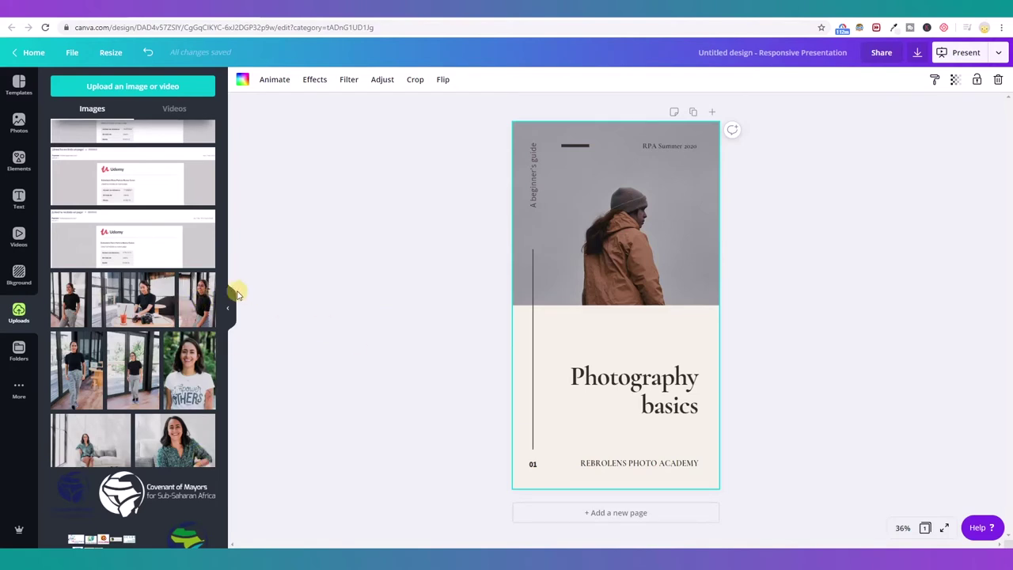
pyautogui.moveTo(162, 310); pyautogui.dragTo(516, 232)
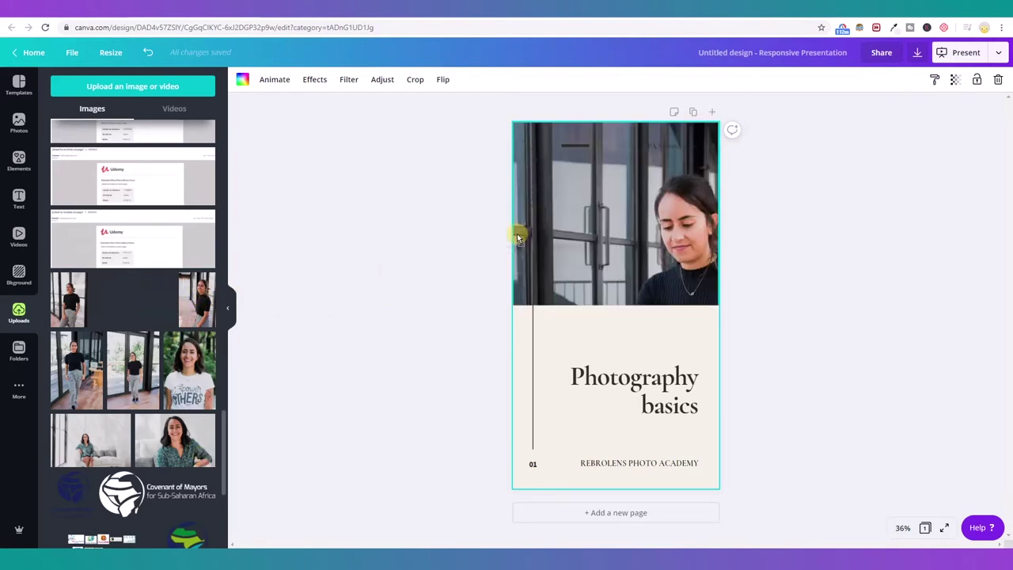
pyautogui.click(148, 52)
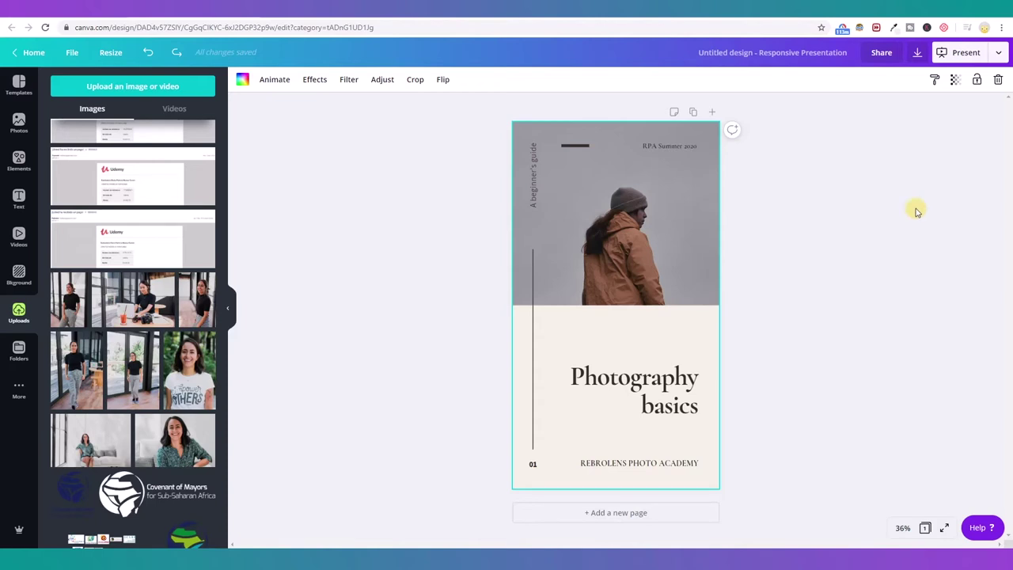
# Open the options for publishing the design as a website and review the available web styles, keeping Presentation.
pyautogui.click(1002, 54)
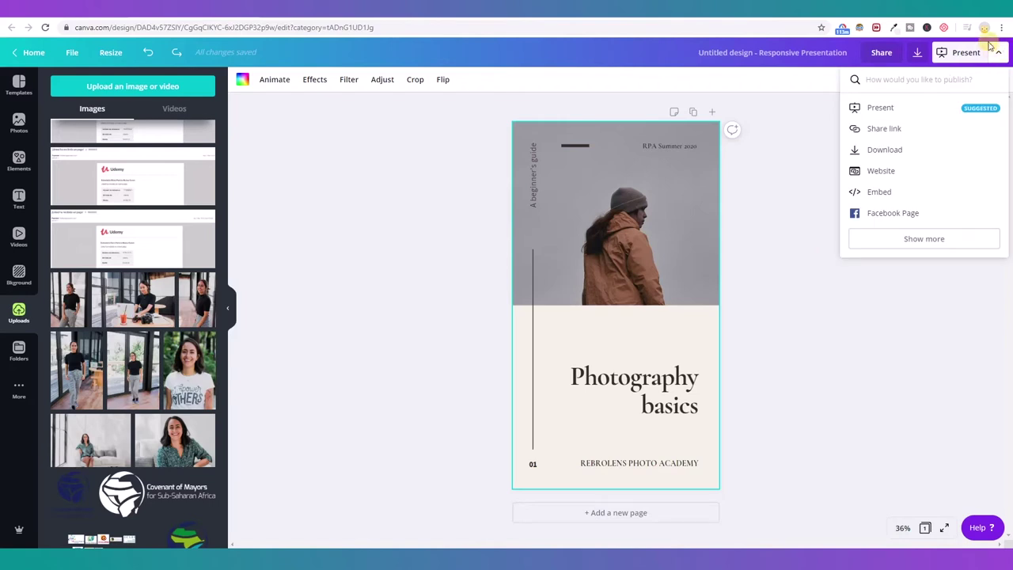
pyautogui.click(1001, 55)
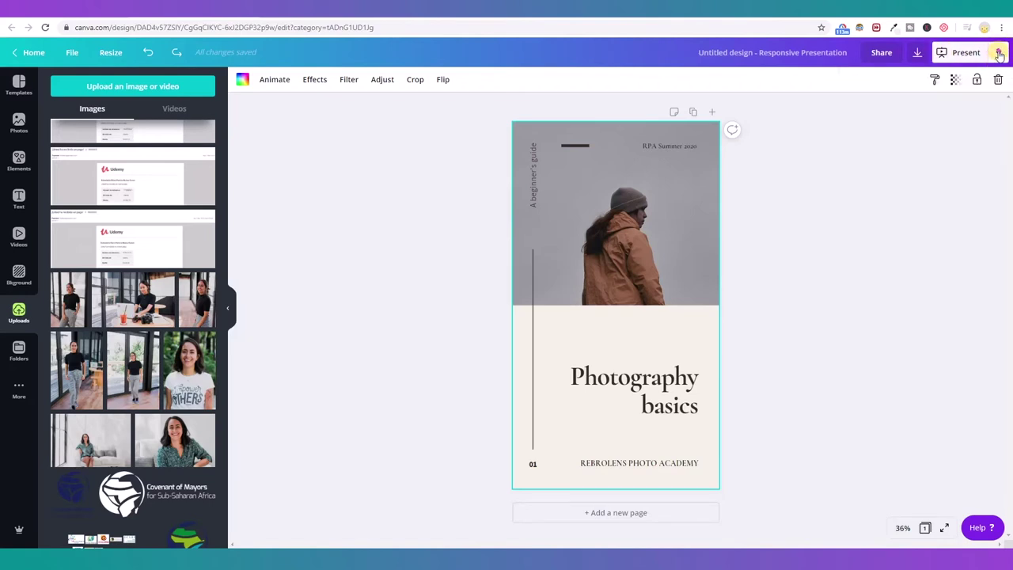
pyautogui.click(1000, 53)
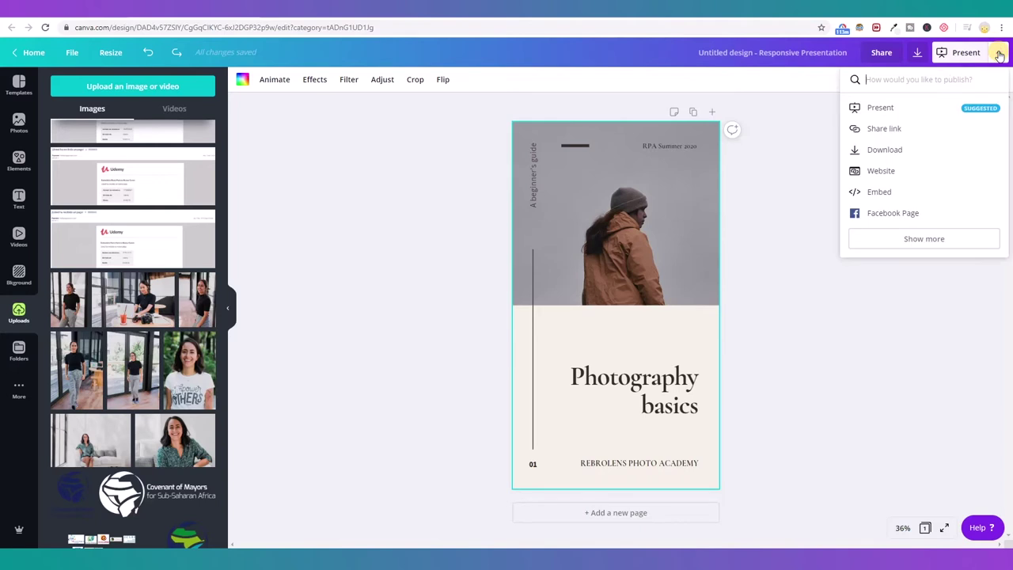
pyautogui.click(956, 173)
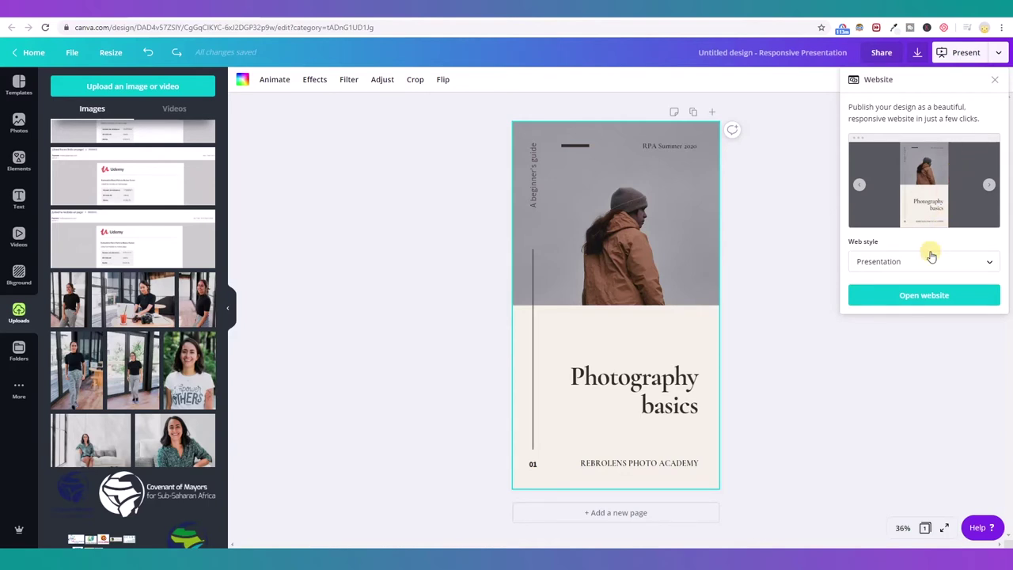
pyautogui.click(899, 261)
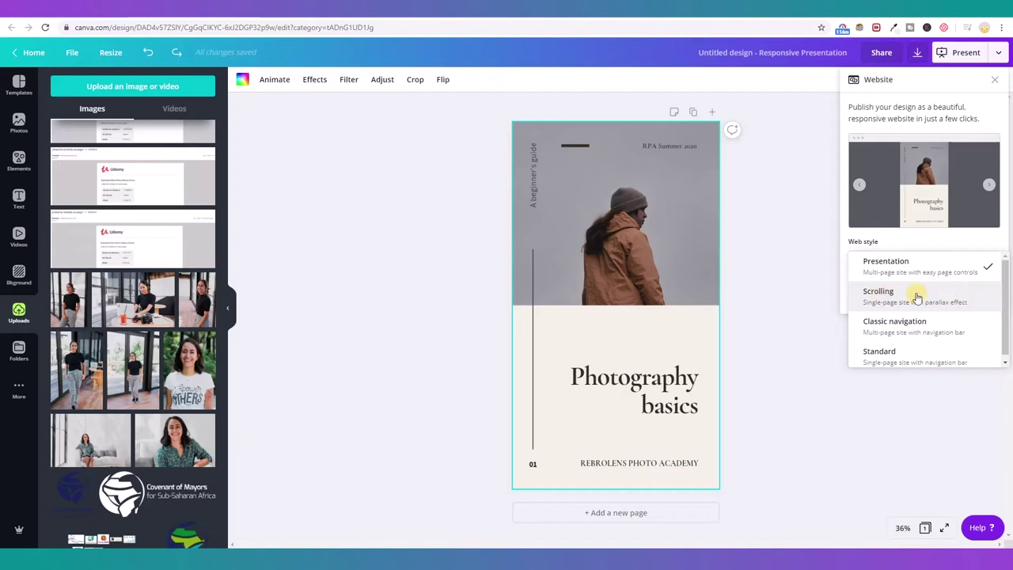
pyautogui.click(857, 242)
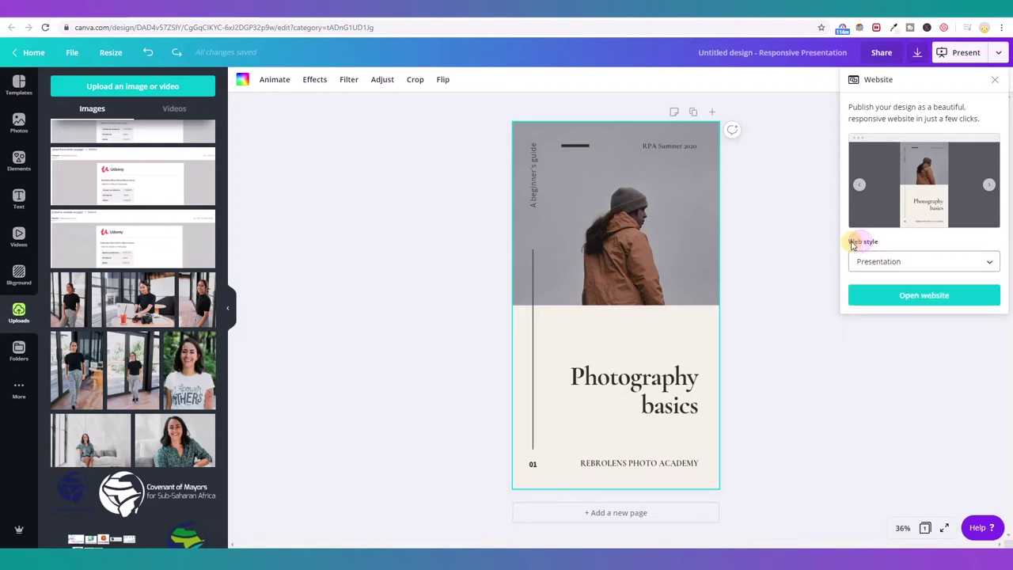
# Choose the Scrolling web style for the design and publish it as a website.
pyautogui.click(898, 262)
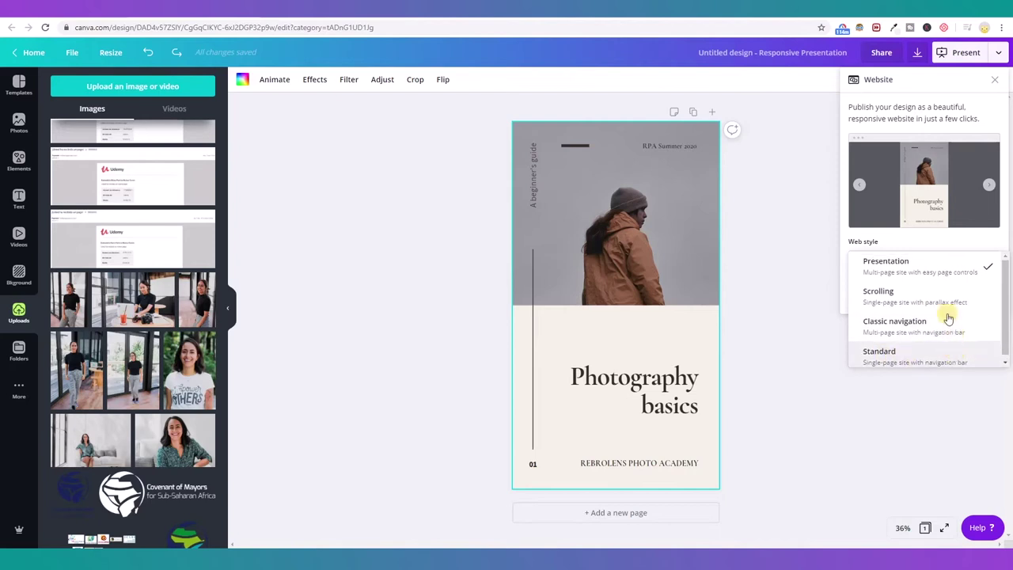
pyautogui.click(877, 295)
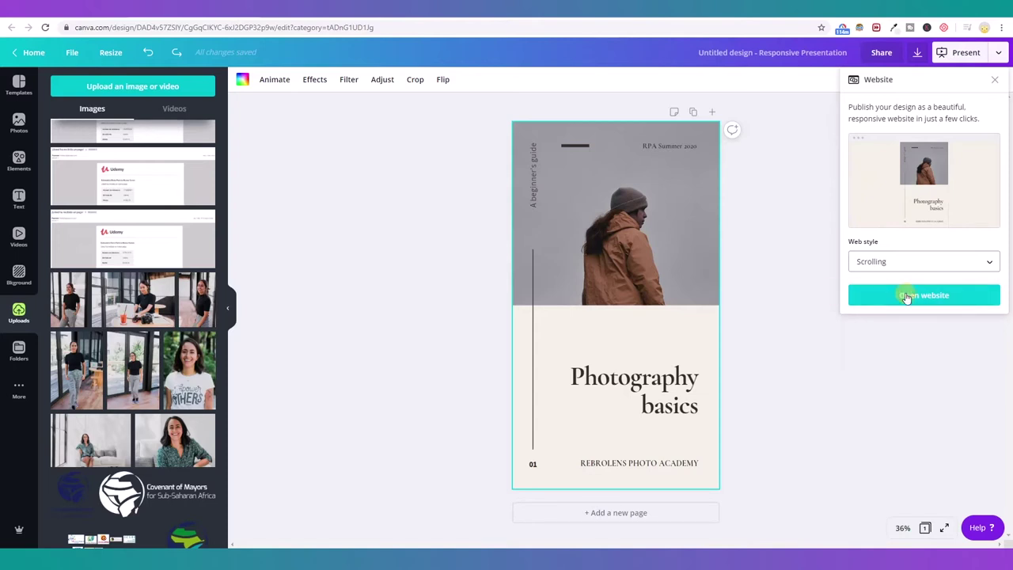
pyautogui.click(950, 298)
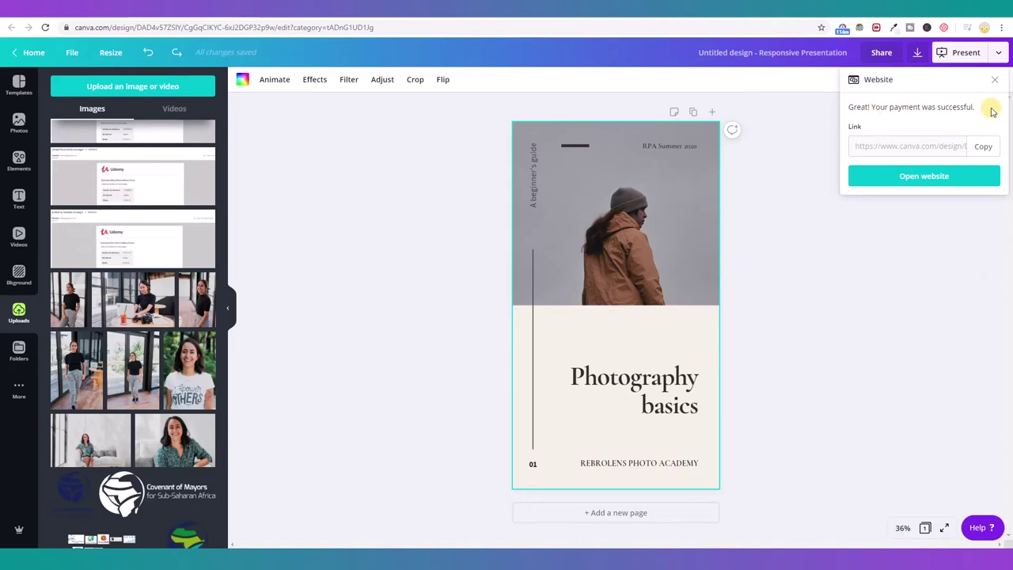
# Copy the published website's link and open the website to view the cover page.
pyautogui.click(986, 149)
pyautogui.click(879, 182)
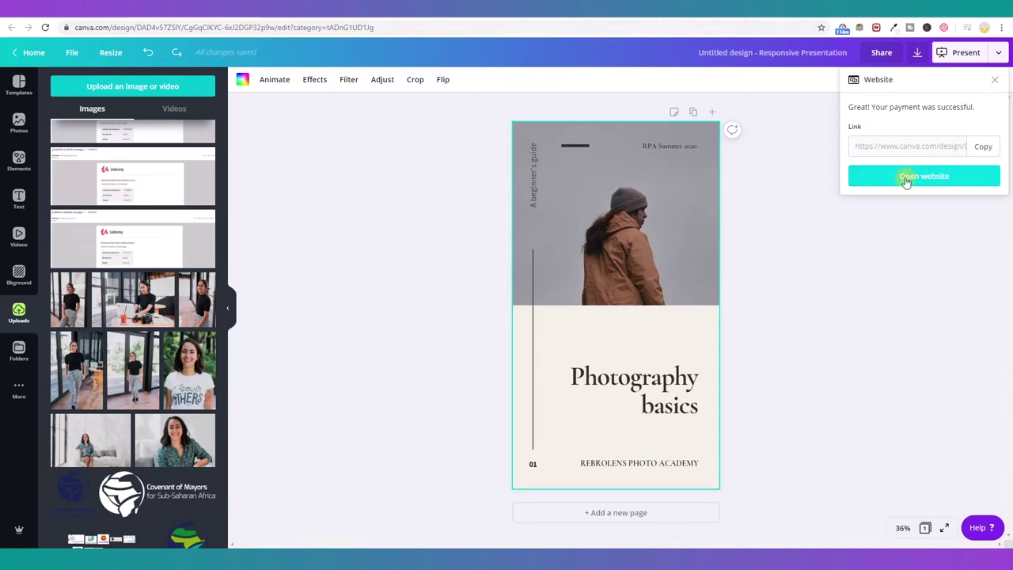
pyautogui.click(916, 178)
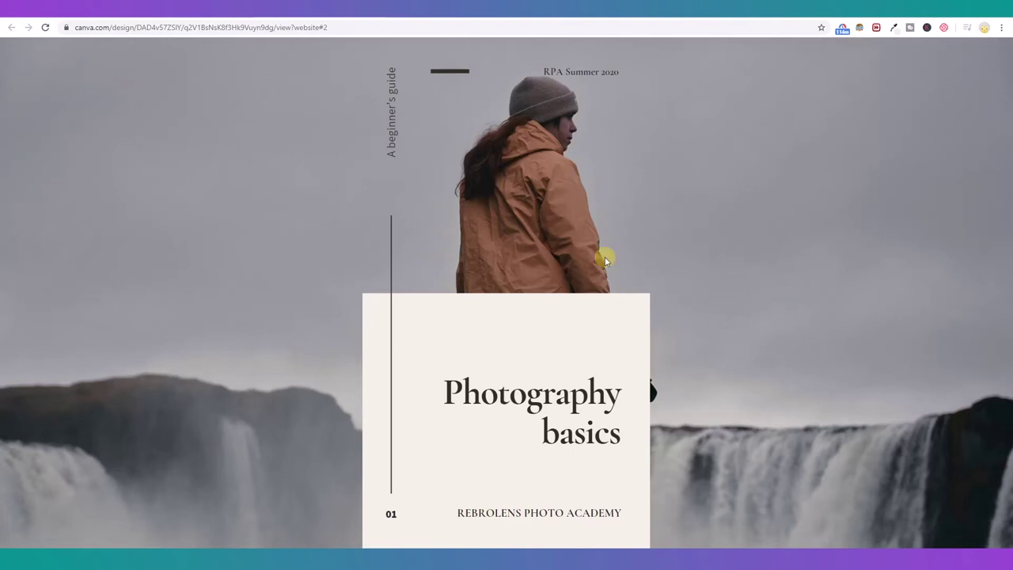
# Return to the design and replace the cover photo with the uploaded photo of a woman standing in a black top.
pyautogui.hotkey('ctrl', 'w')
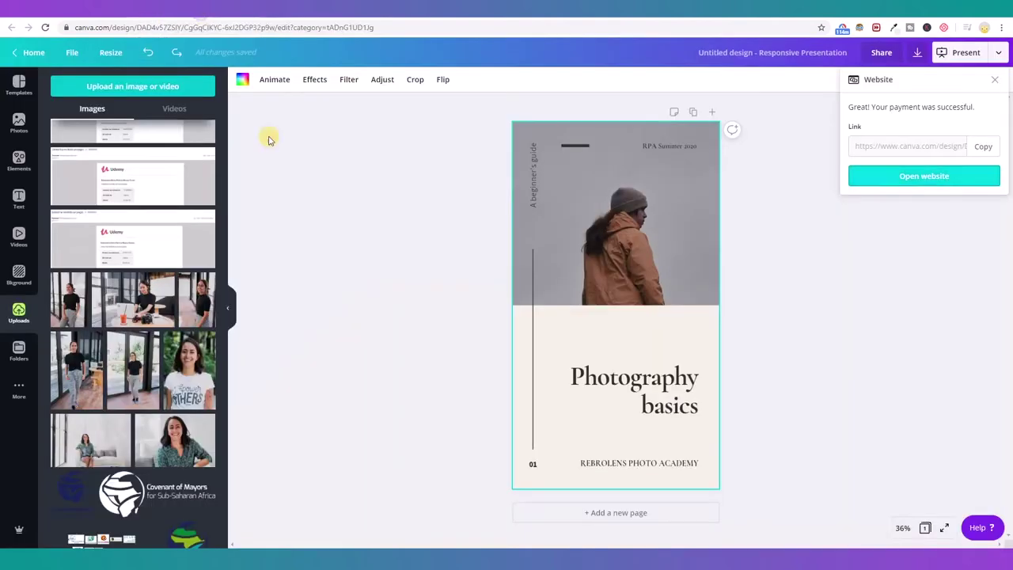
pyautogui.click(317, 309)
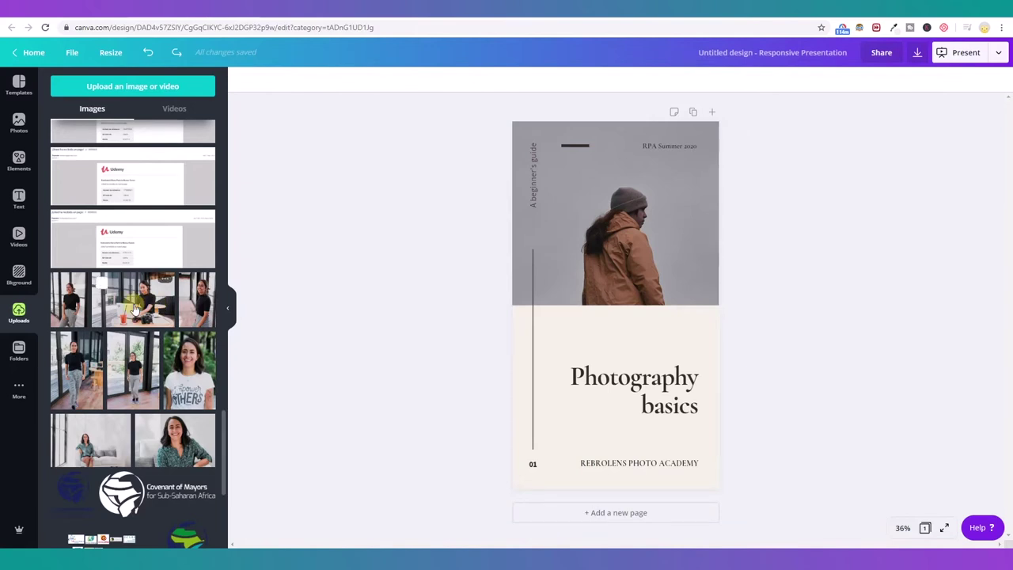
pyautogui.moveTo(283, 336); pyautogui.dragTo(516, 247)
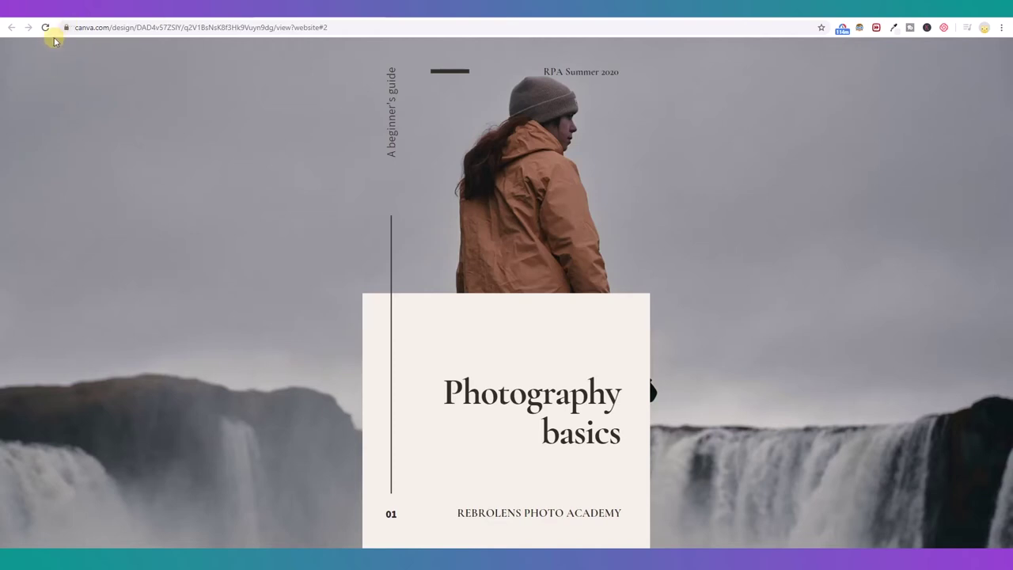
# Reload the published website to compare its cover with the design, and undo the last cover photo replacement.
pyautogui.click(45, 27)
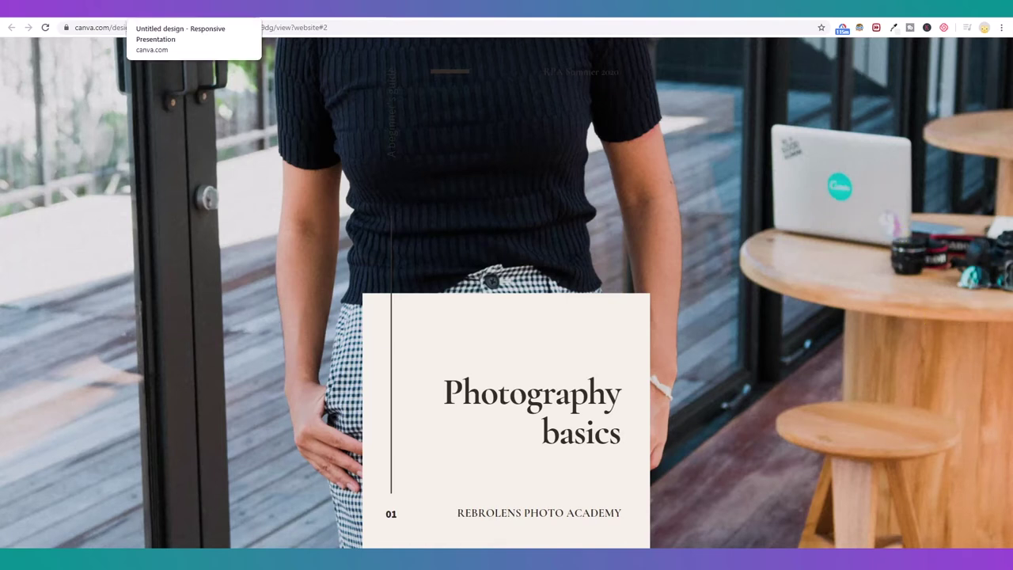
pyautogui.click(198, 9)
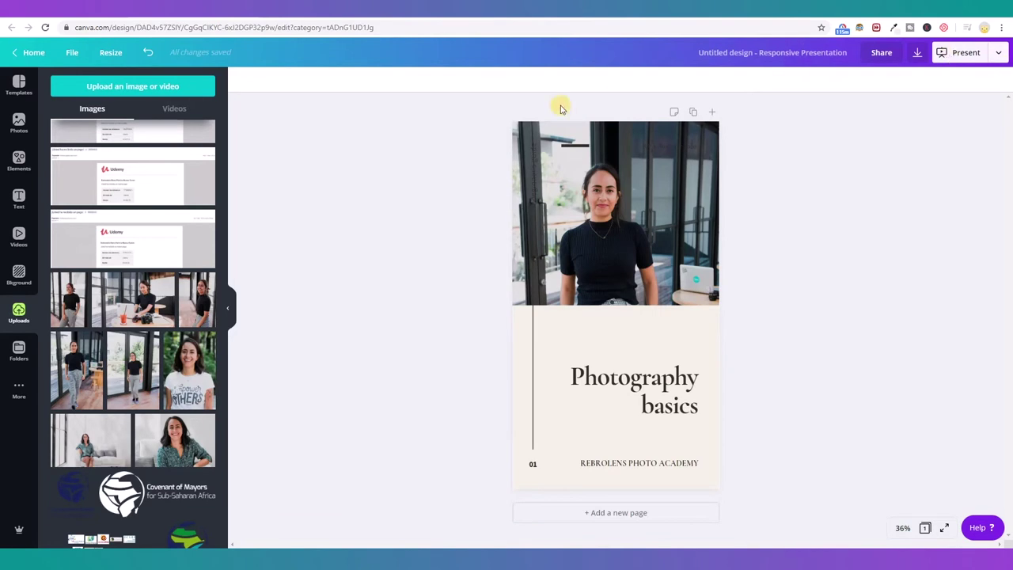
pyautogui.click(649, 9)
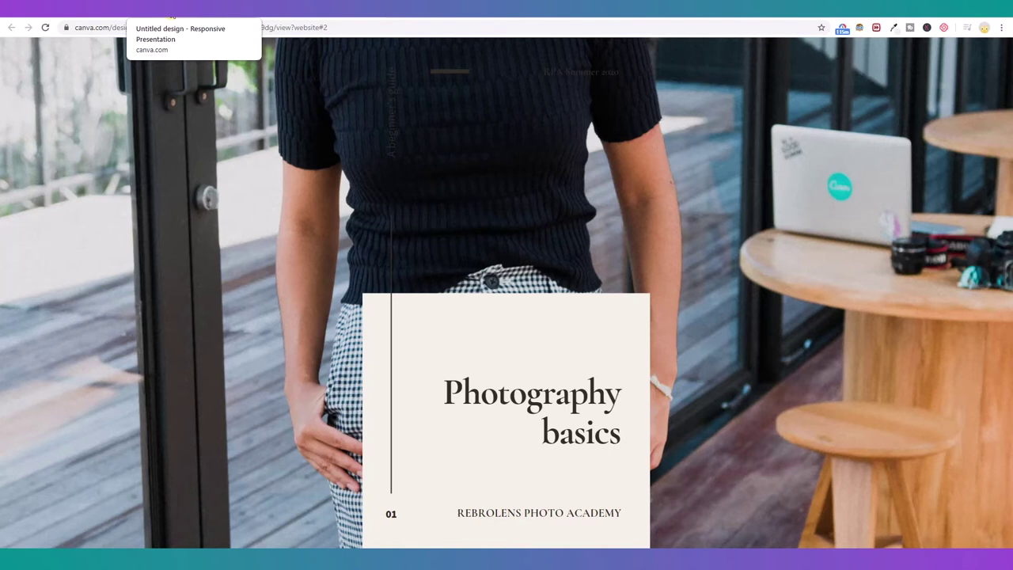
pyautogui.click(172, 15)
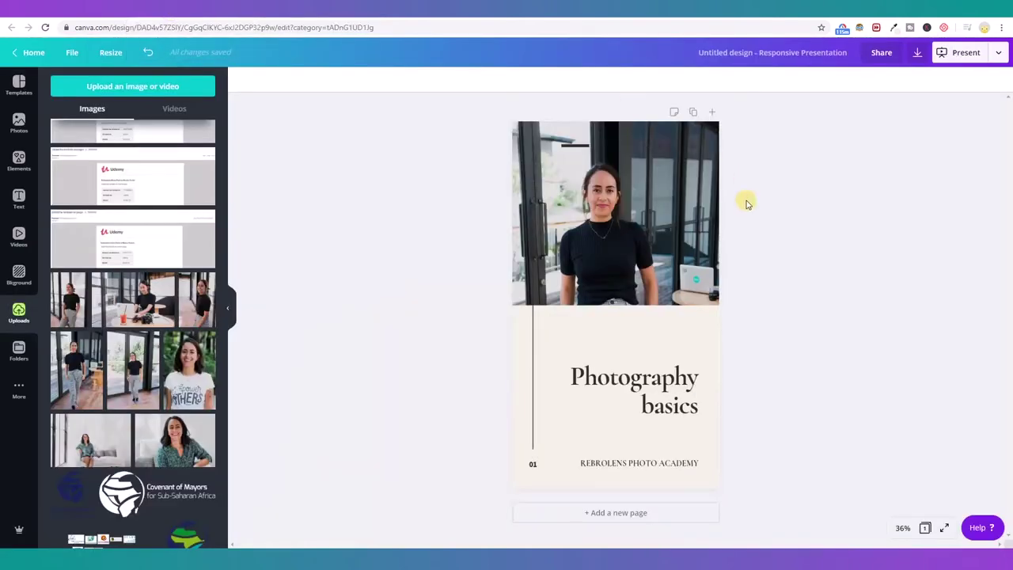
pyautogui.click(148, 52)
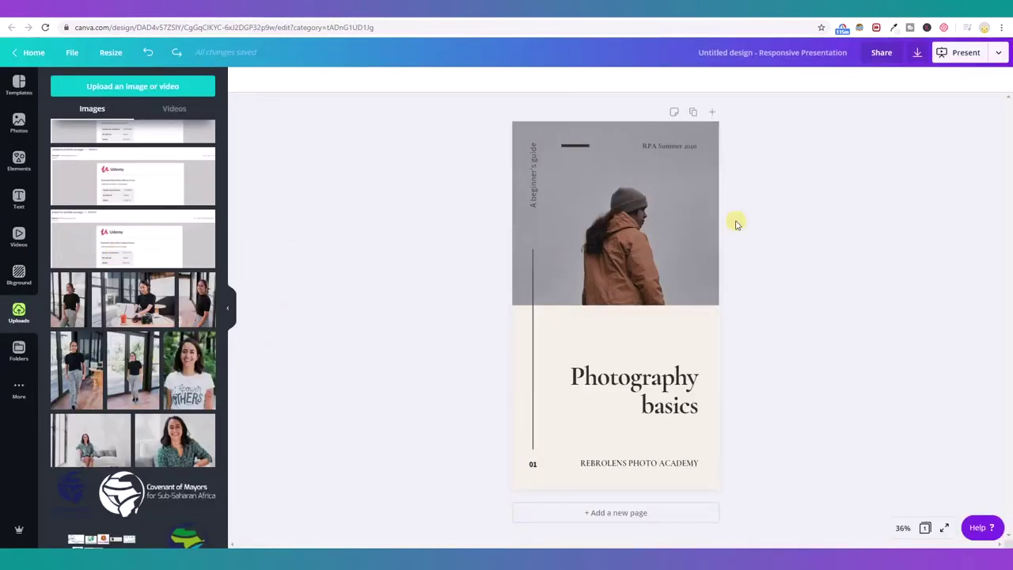
# Search the photo library for mountains.
pyautogui.click(18, 119)
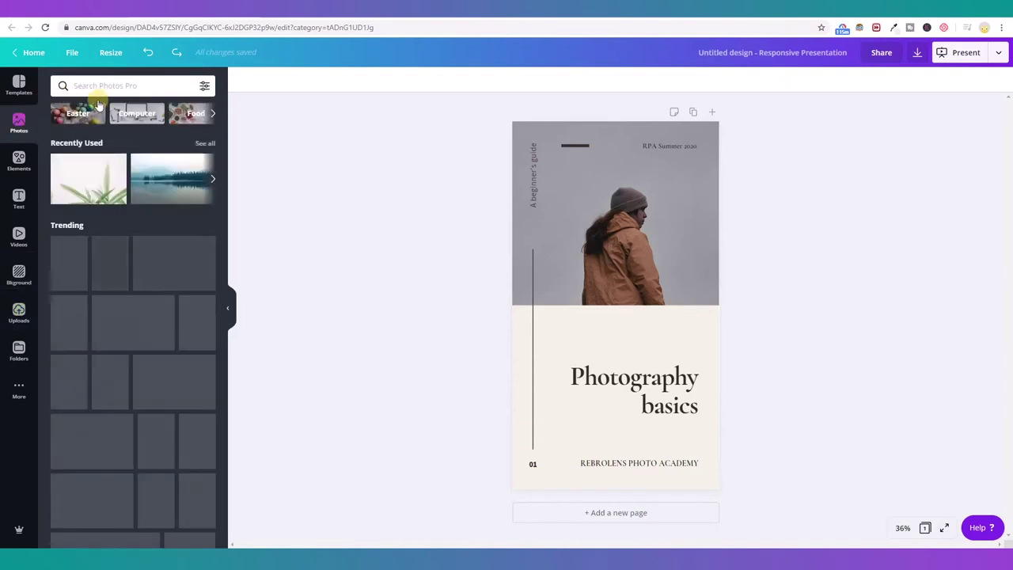
pyautogui.click(135, 85)
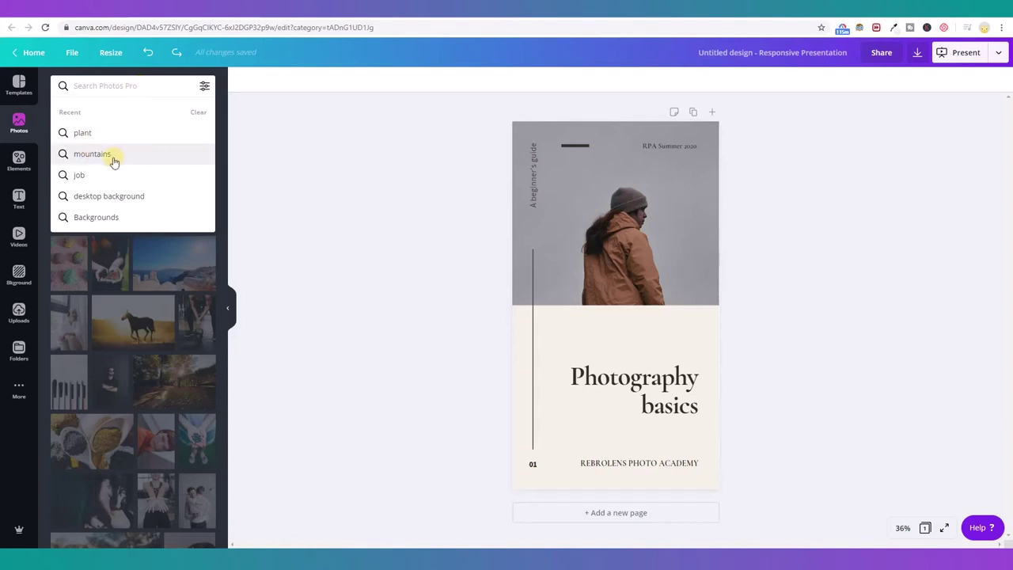
pyautogui.write('mou')
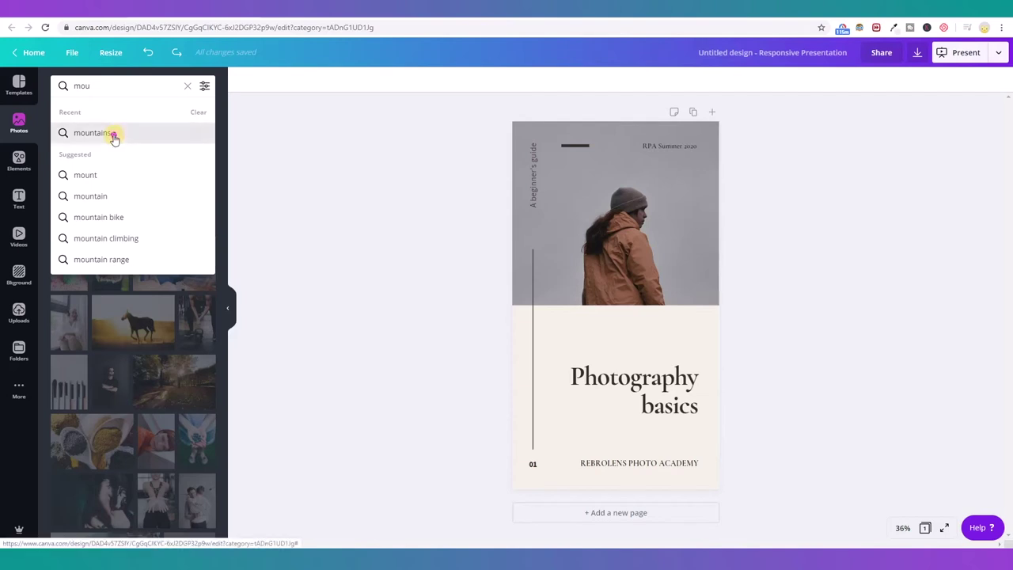
pyautogui.click(113, 136)
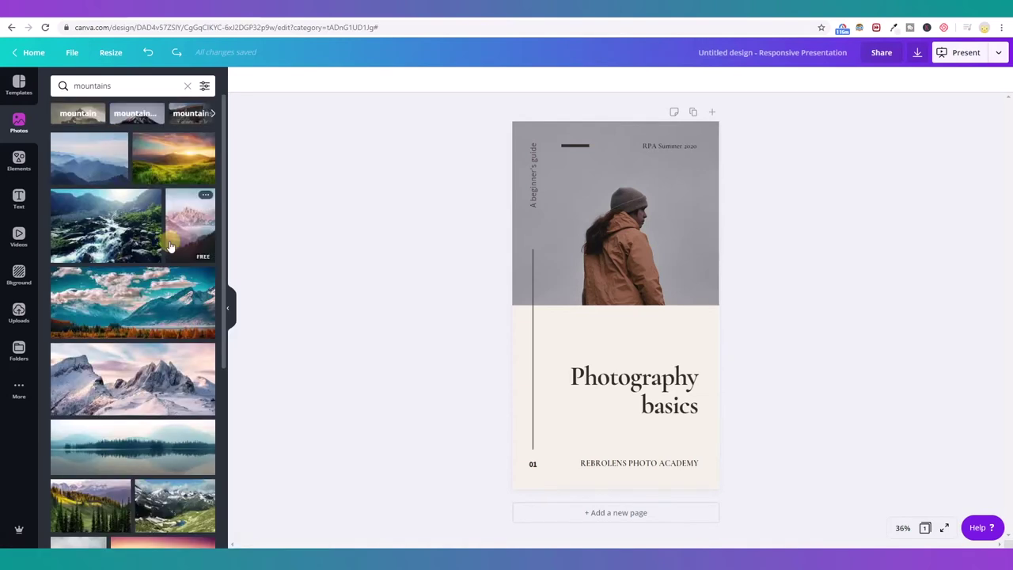
# Replace the cover photo with the wide misty lake and pine forest picture, and collapse the photo library.
pyautogui.scroll(-1, 184, 383)
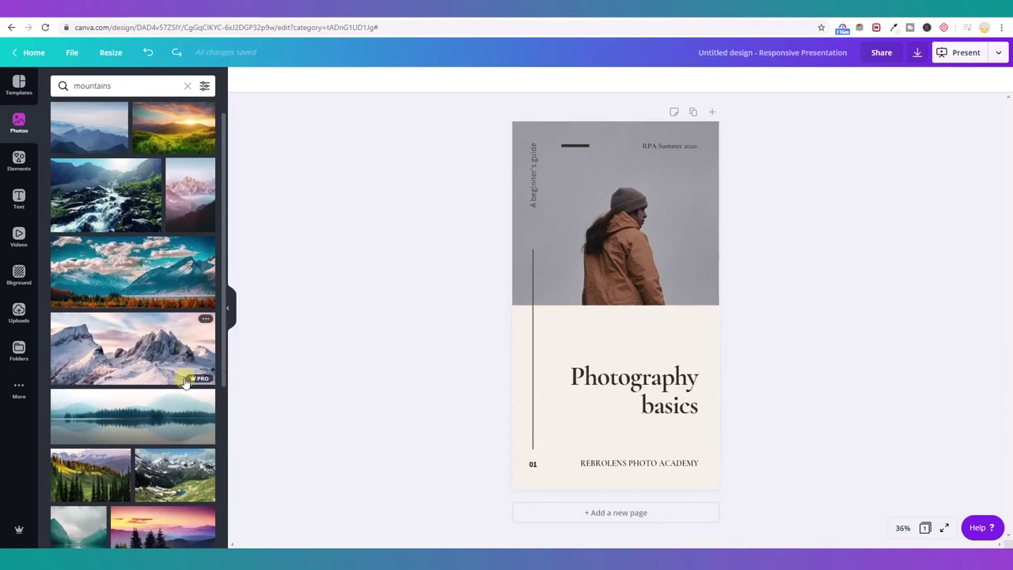
pyautogui.scroll(-1, 184, 383)
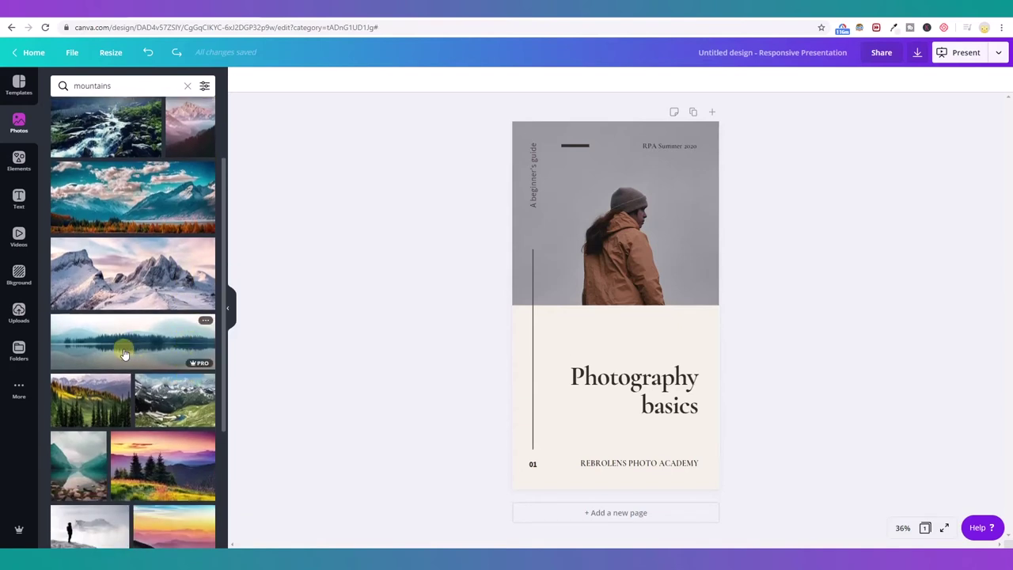
pyautogui.scroll(-8, 137, 339)
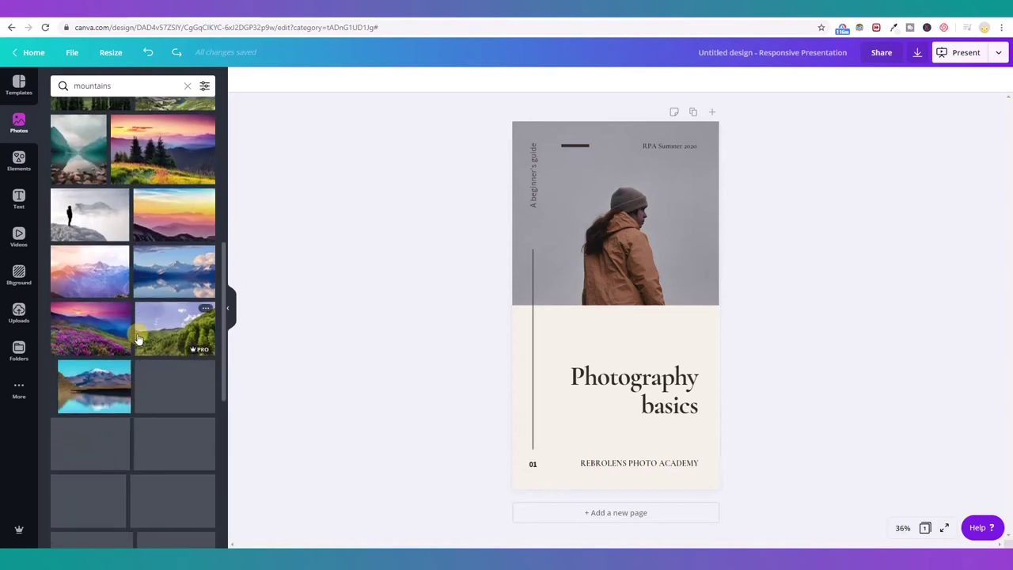
pyautogui.scroll(10, 137, 339)
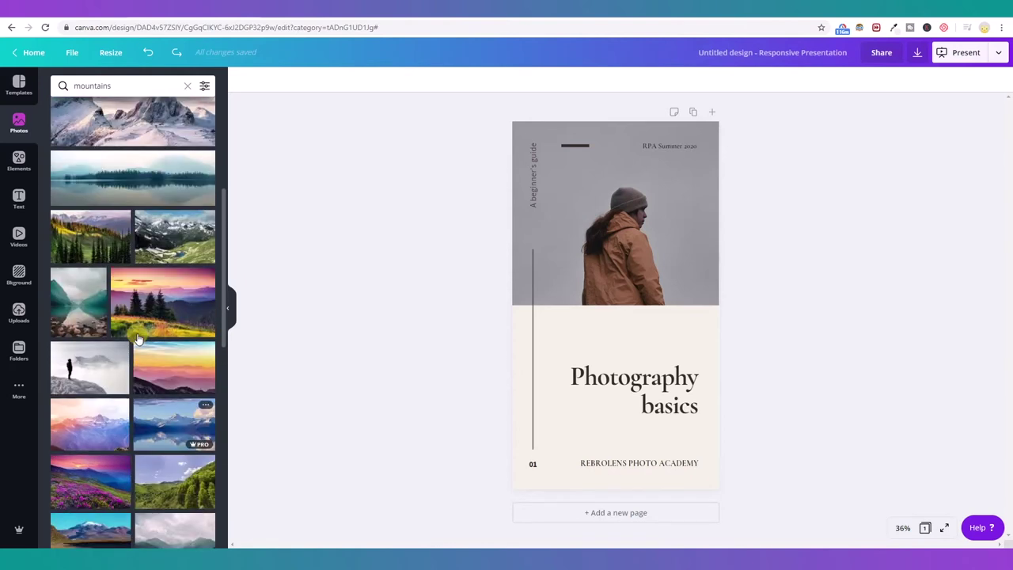
pyautogui.moveTo(87, 339); pyautogui.dragTo(719, 222)
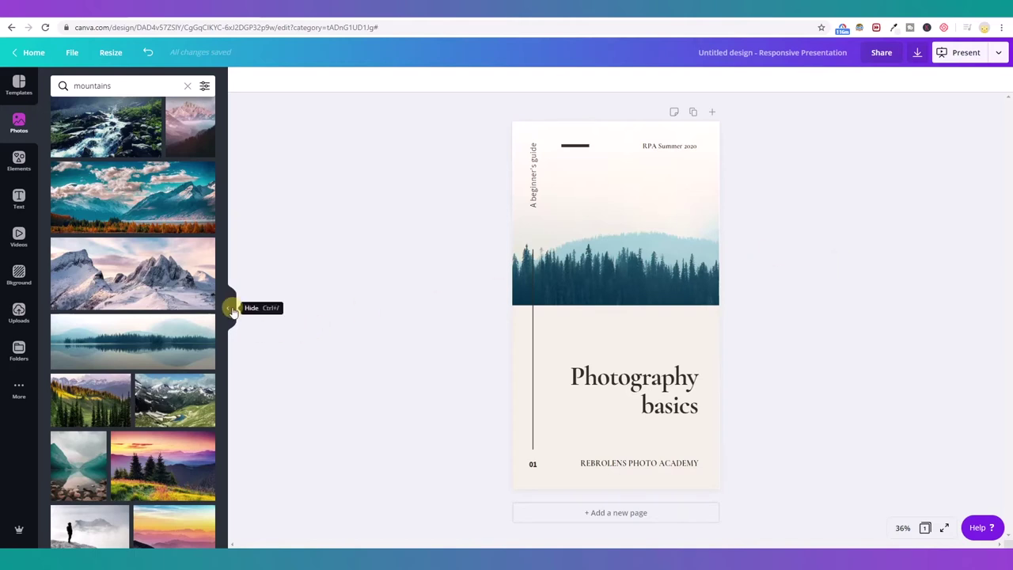
pyautogui.click(232, 311)
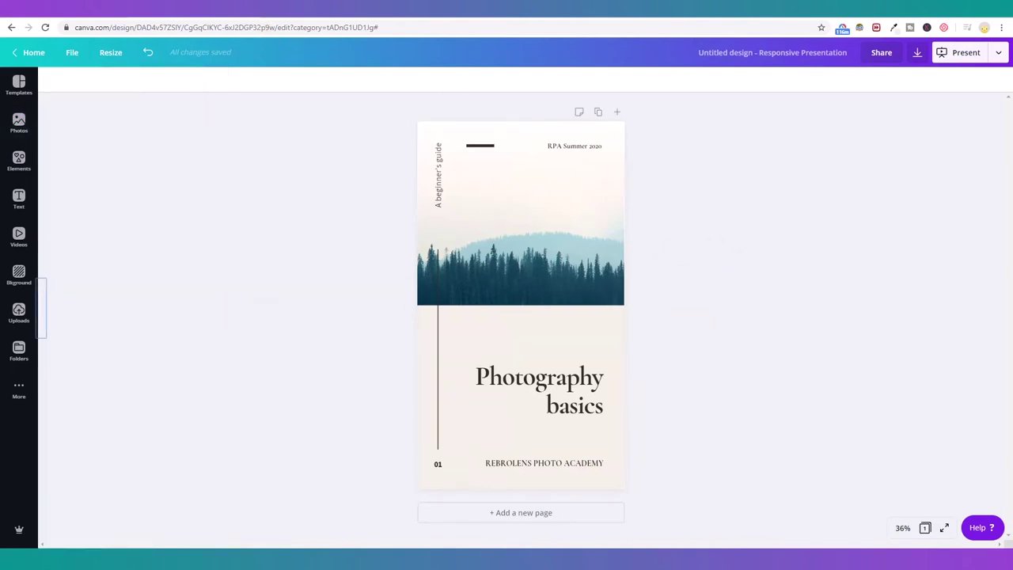
# Reload the published website to check how the landscape cover photo fills the page, and return to the design.
pyautogui.click(323, 21)
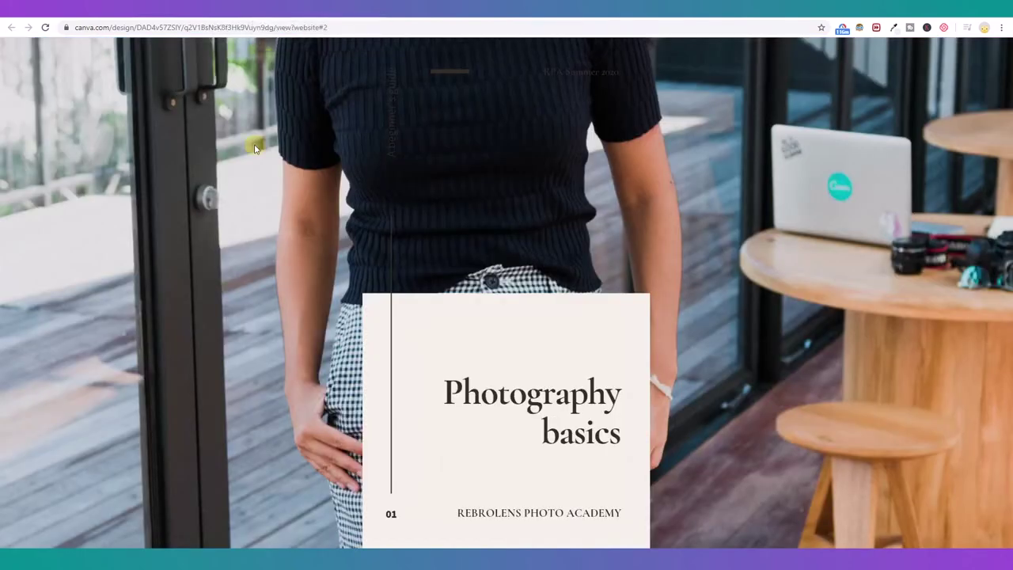
pyautogui.click(45, 30)
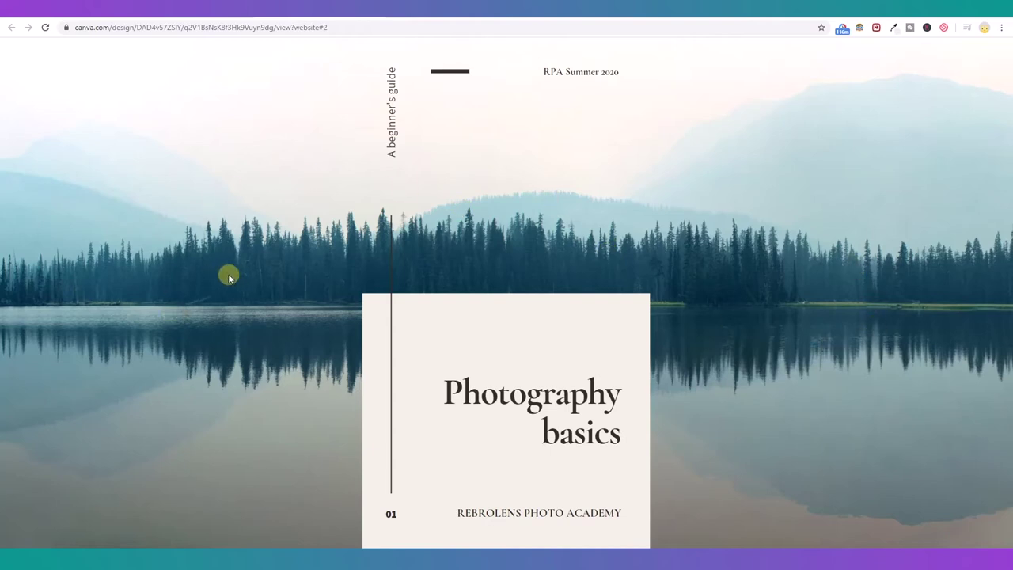
pyautogui.click(166, 14)
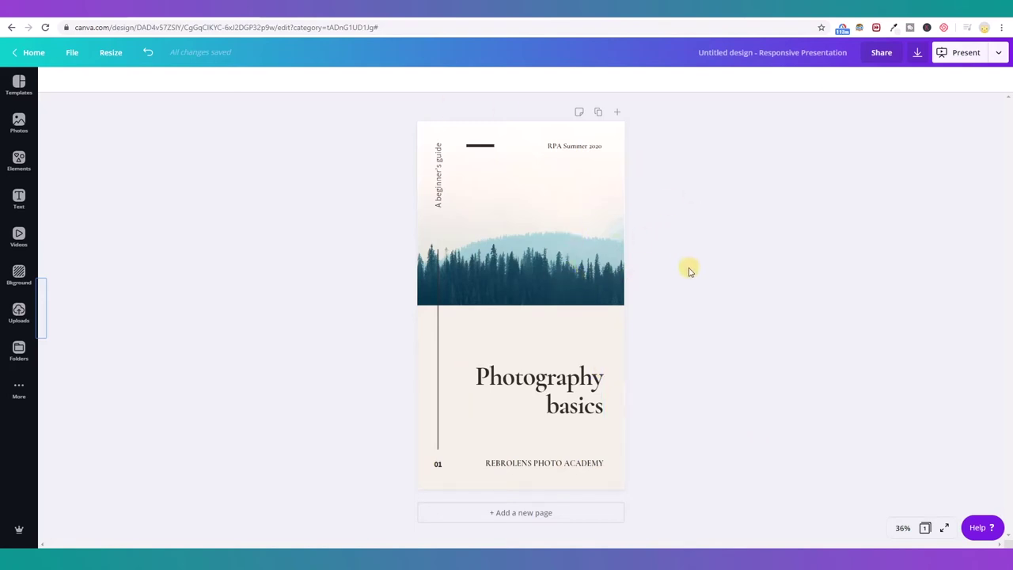
# Browse the duotone effects for the cover photo and preview Classic on it.
pyautogui.click(556, 232)
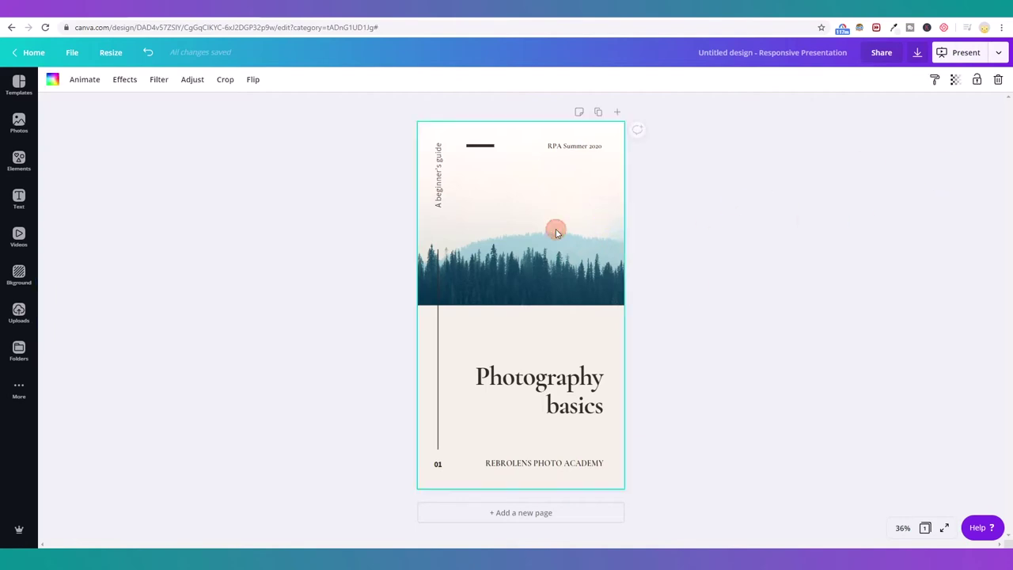
pyautogui.click(127, 80)
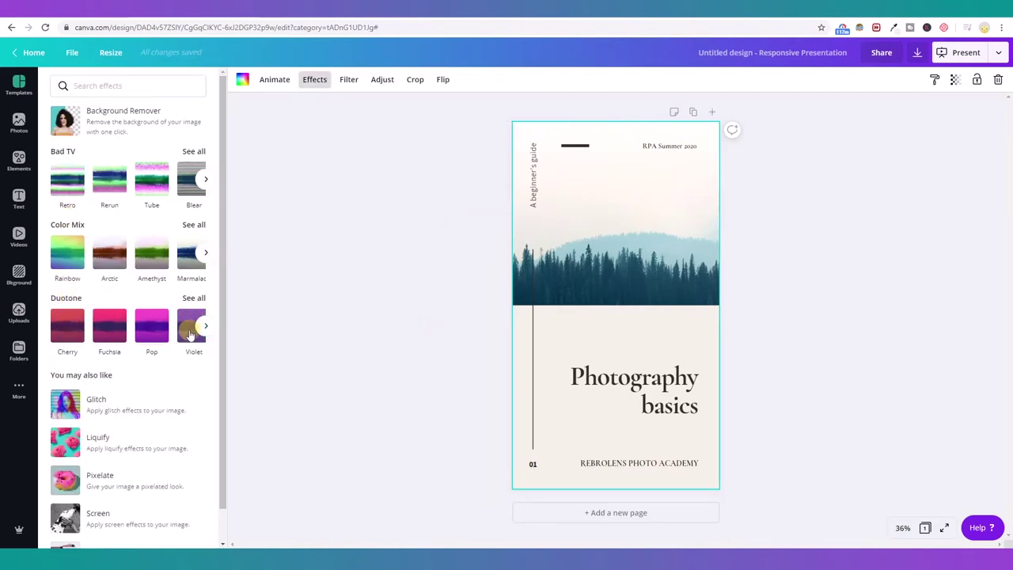
pyautogui.click(206, 326)
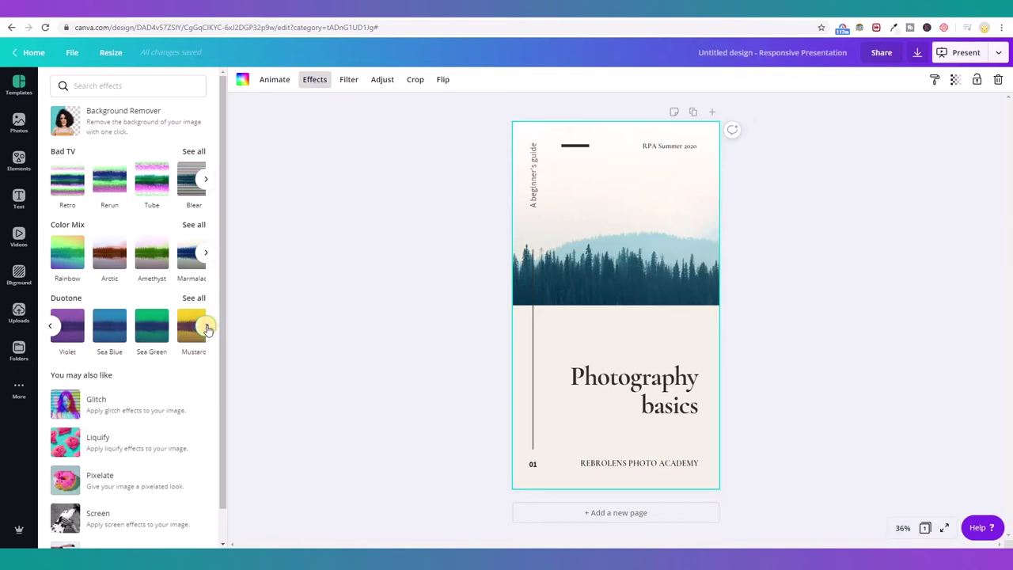
pyautogui.click(206, 327)
pyautogui.click(206, 327)
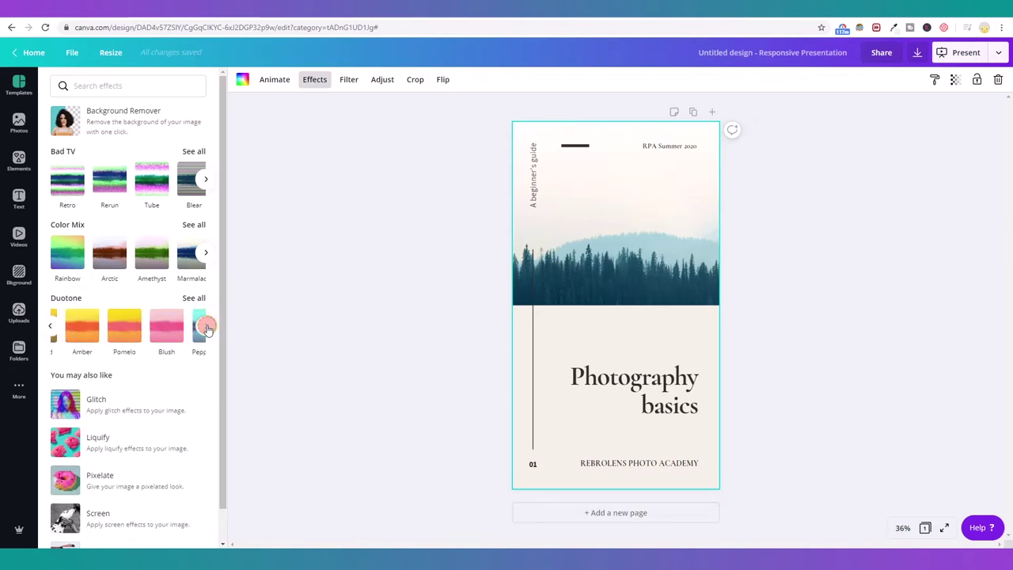
pyautogui.click(206, 327)
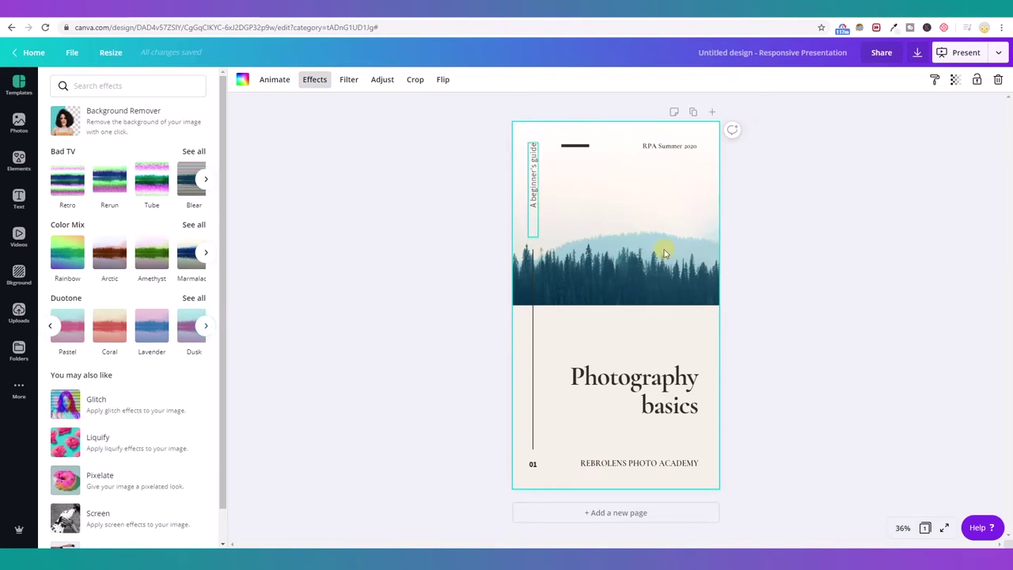
pyautogui.click(206, 326)
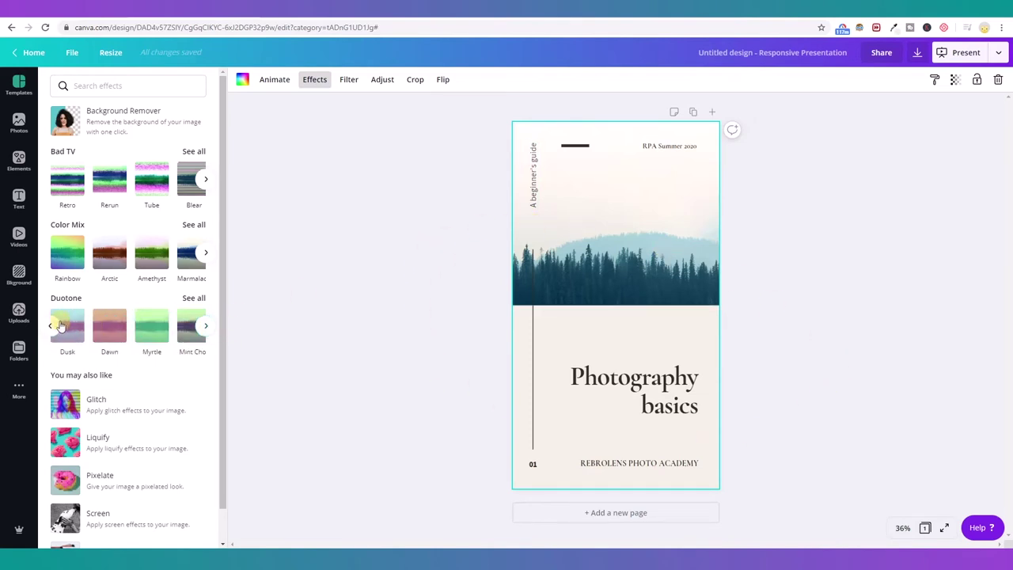
pyautogui.click(208, 327)
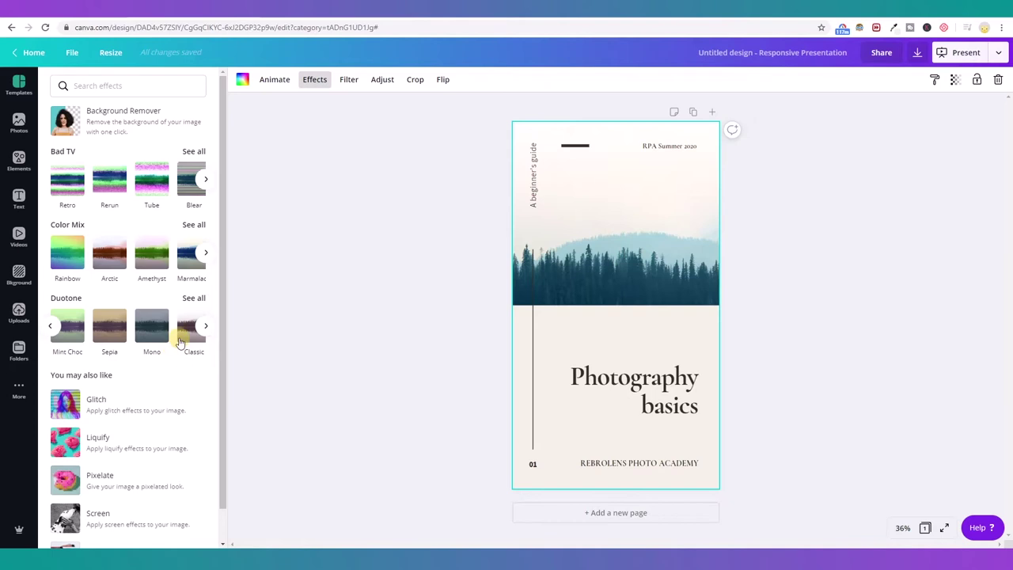
pyautogui.click(152, 342)
pyautogui.click(181, 339)
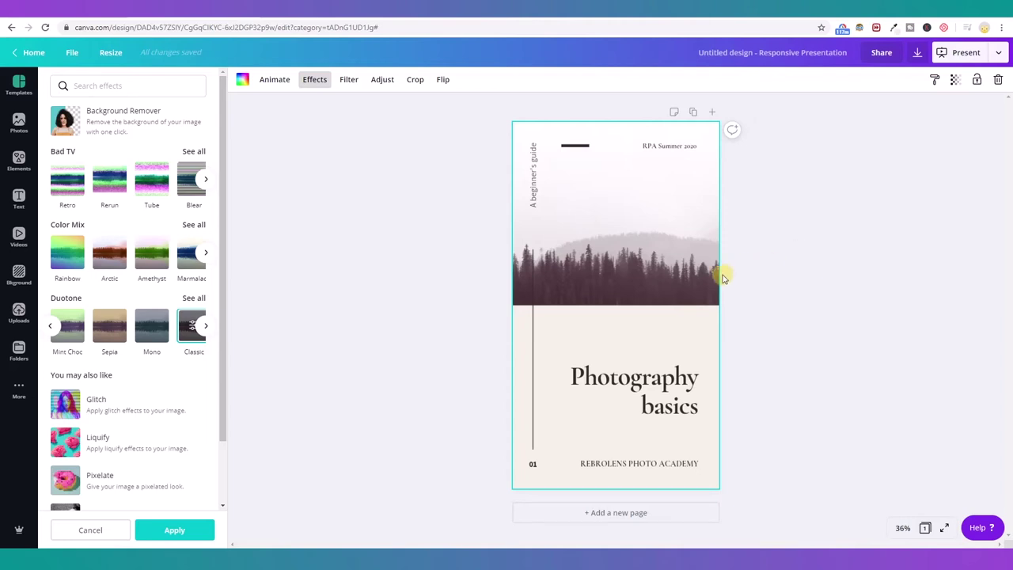
# Compare the Sepia duotone on the cover photo, switch back to Classic and apply it.
pyautogui.click(113, 337)
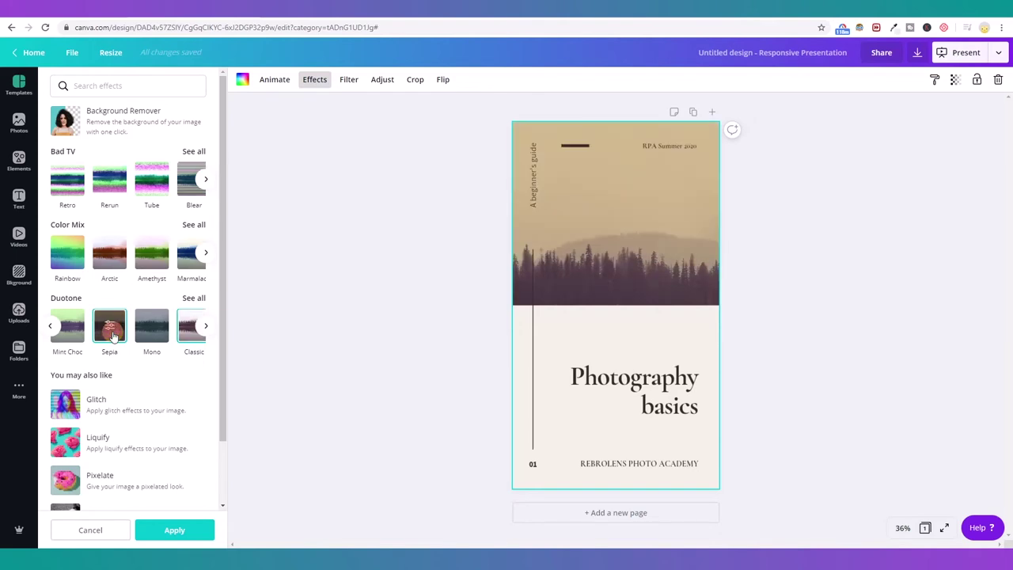
pyautogui.click(189, 336)
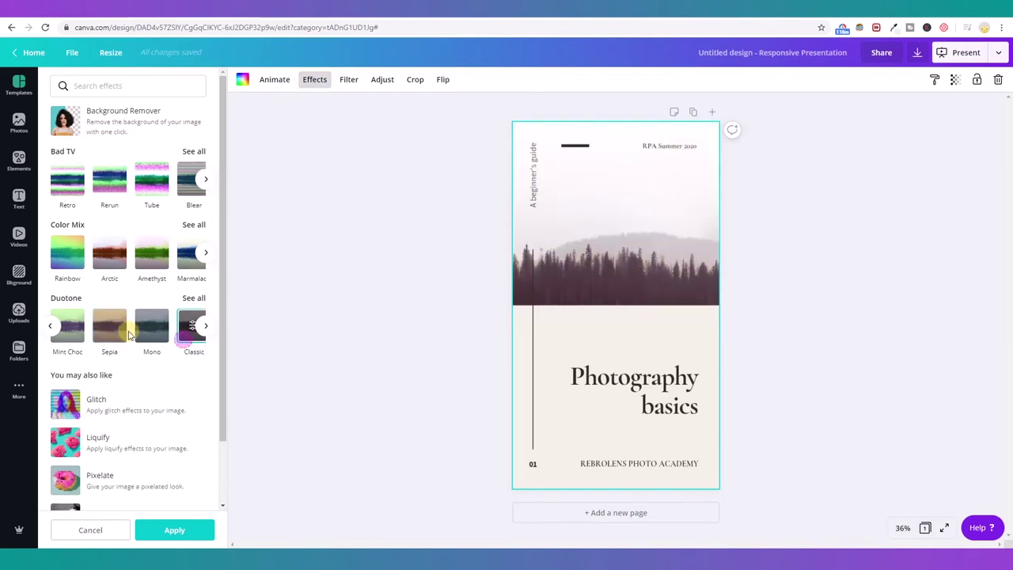
pyautogui.click(181, 529)
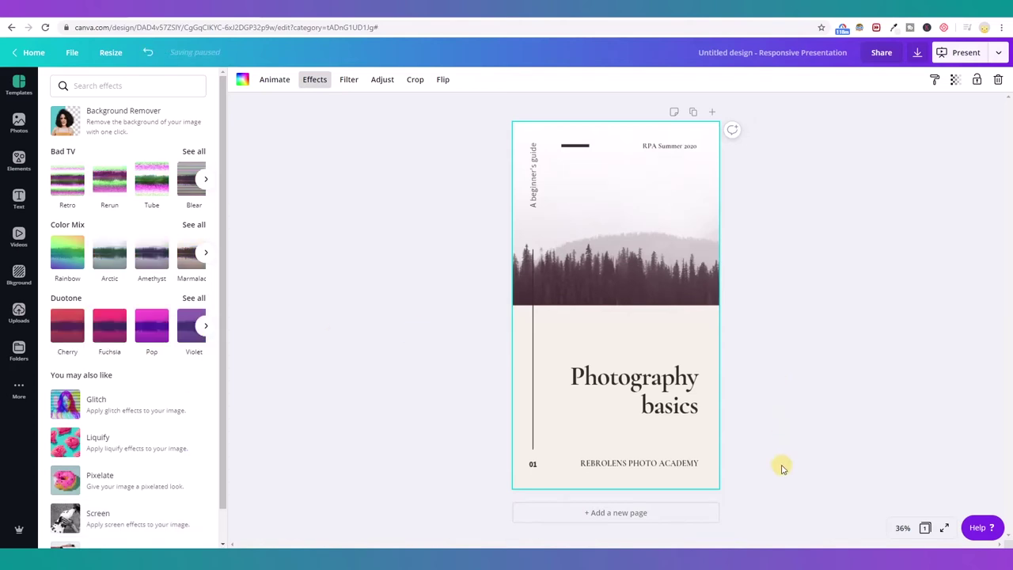
pyautogui.click(809, 419)
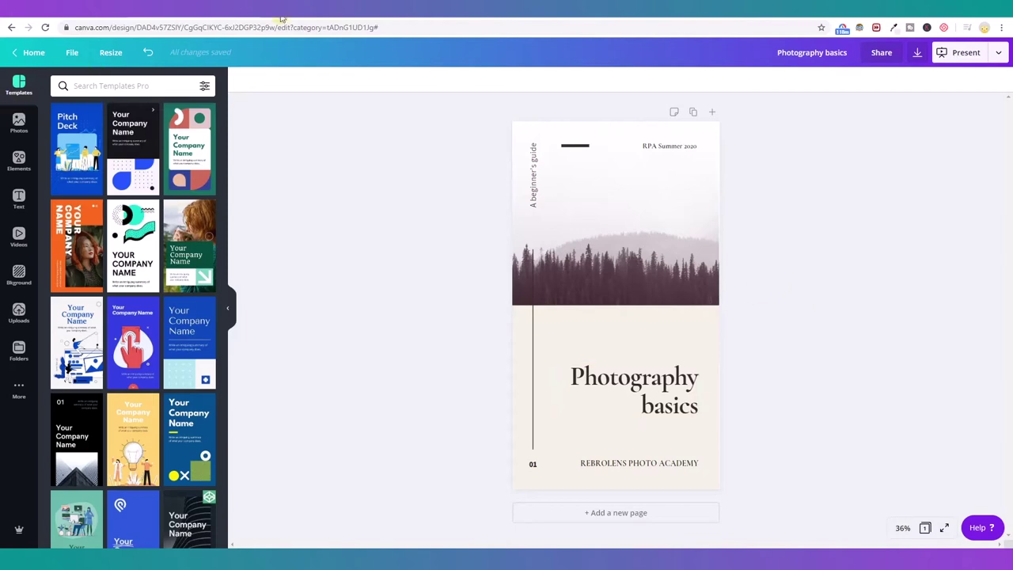
# Reload the published website to check the Classic duotone cover photo, and return to the design.
pyautogui.click(317, 10)
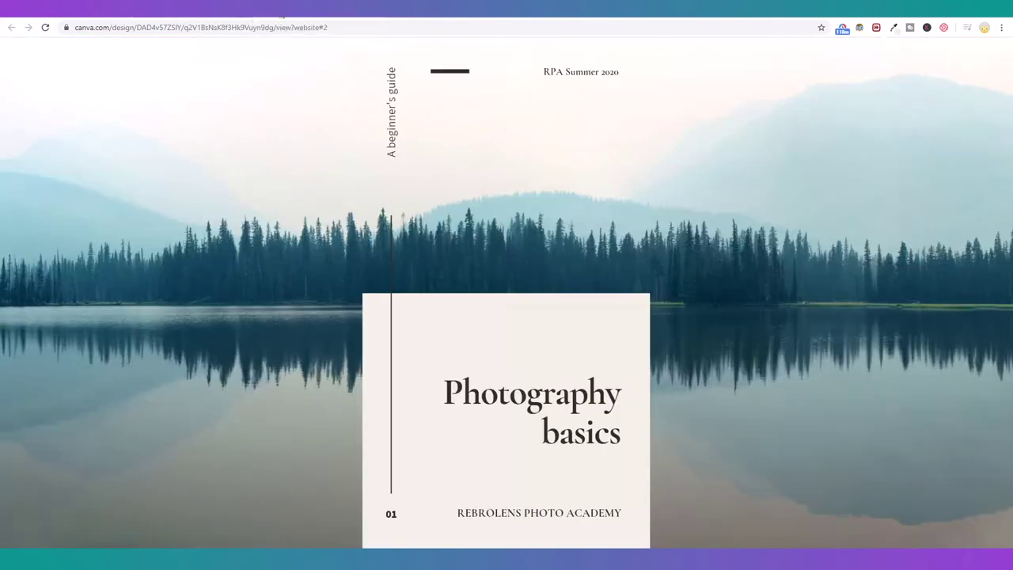
pyautogui.click(45, 28)
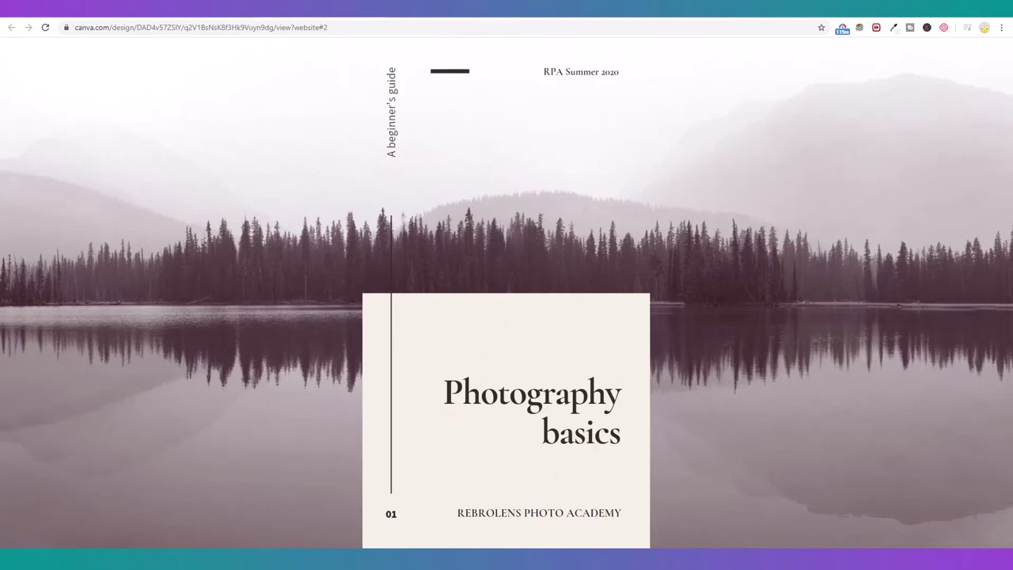
pyautogui.click(194, 9)
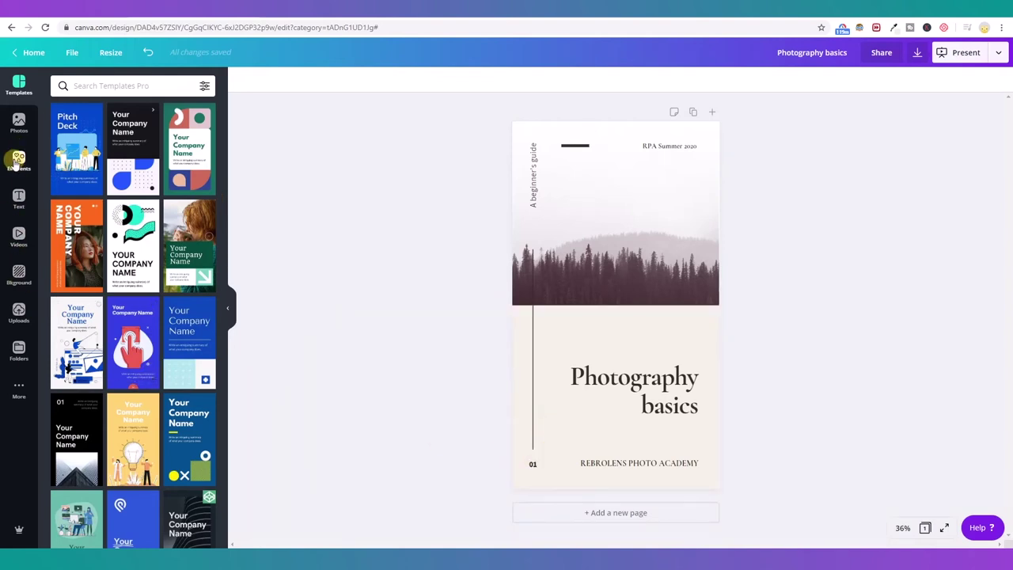
# Browse the full collection of frames and add the rounded, irregular blob frame to the cover page.
pyautogui.click(16, 162)
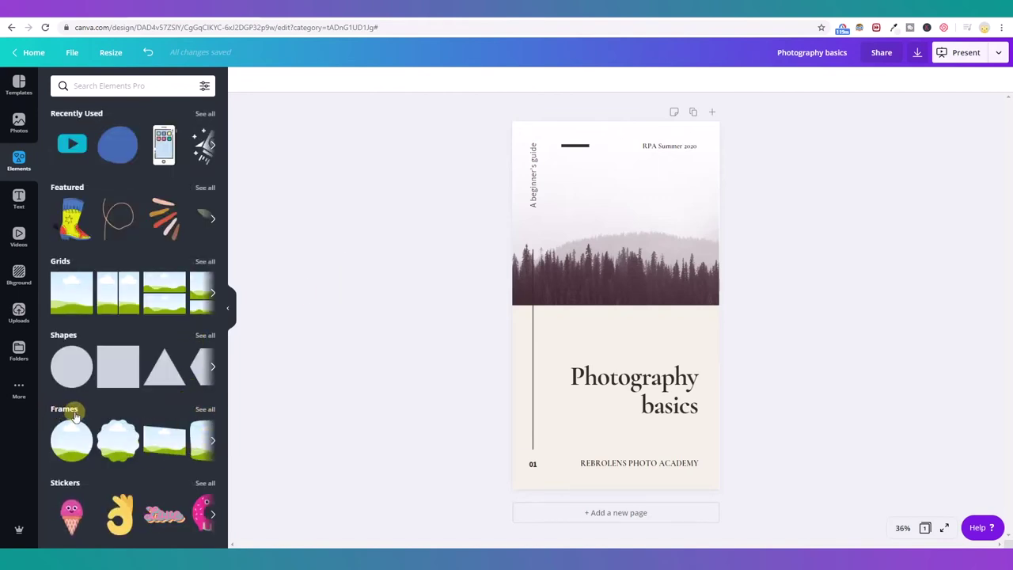
pyautogui.click(214, 441)
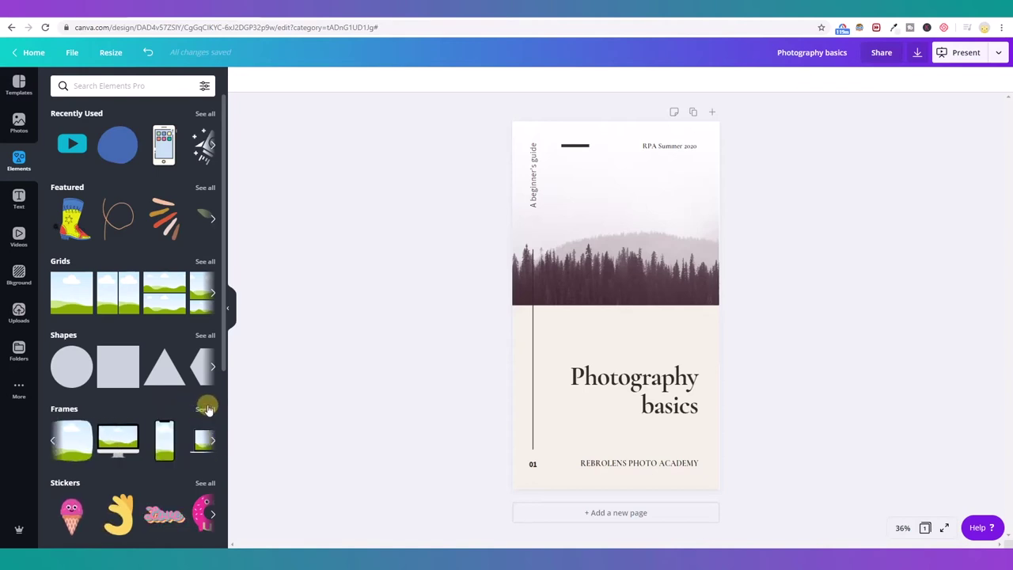
pyautogui.click(205, 409)
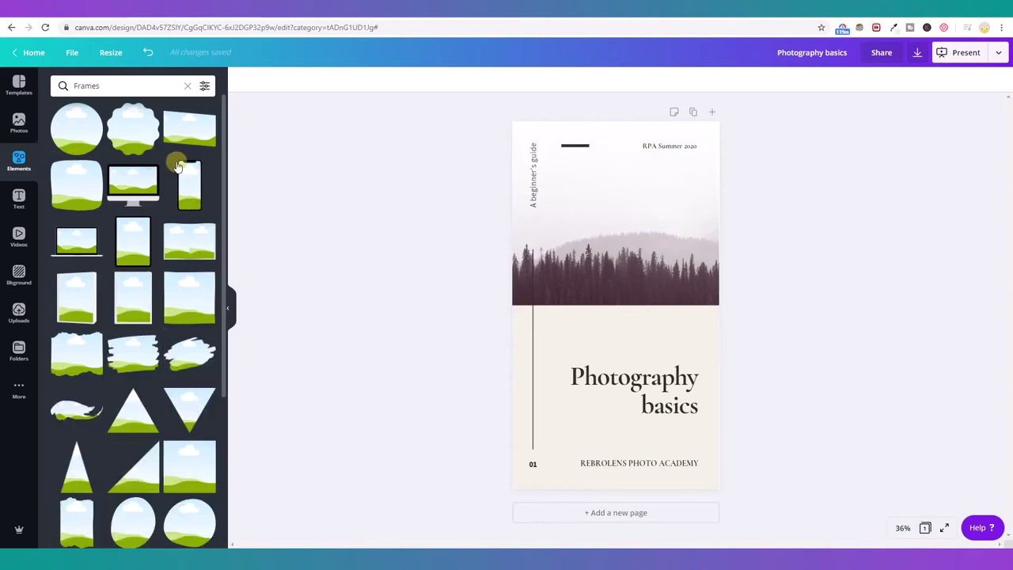
pyautogui.scroll(-5, 213, 376)
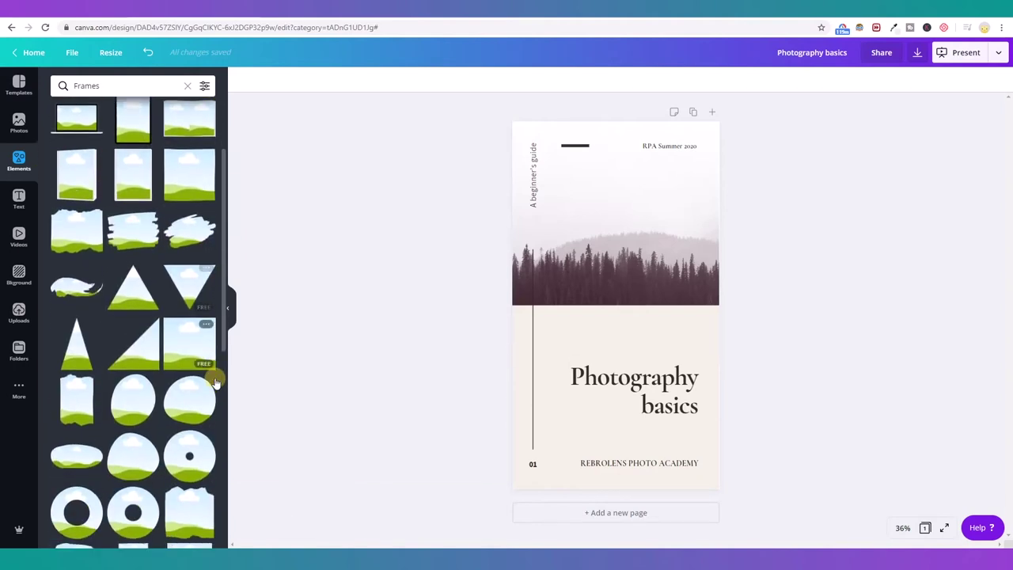
pyautogui.scroll(3, 214, 383)
pyautogui.scroll(-3, 214, 382)
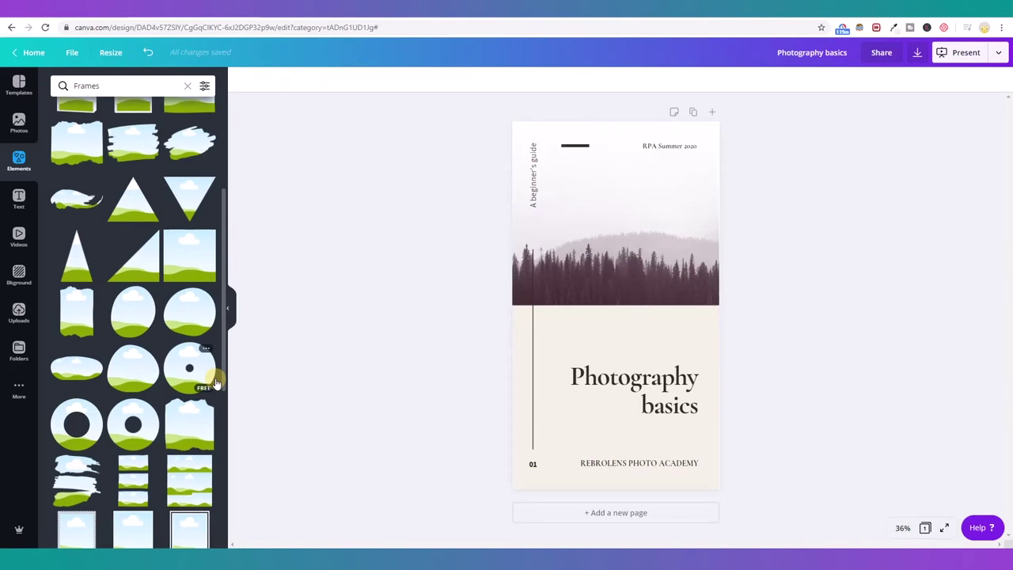
pyautogui.click(194, 313)
# Shrink the blob frame and centre it over the forest photo, above the beige title panel.
pyautogui.moveTo(622, 310); pyautogui.dragTo(631, 233)
pyautogui.moveTo(708, 140); pyautogui.dragTo(678, 170)
pyautogui.moveTo(604, 245); pyautogui.dragTo(614, 243)
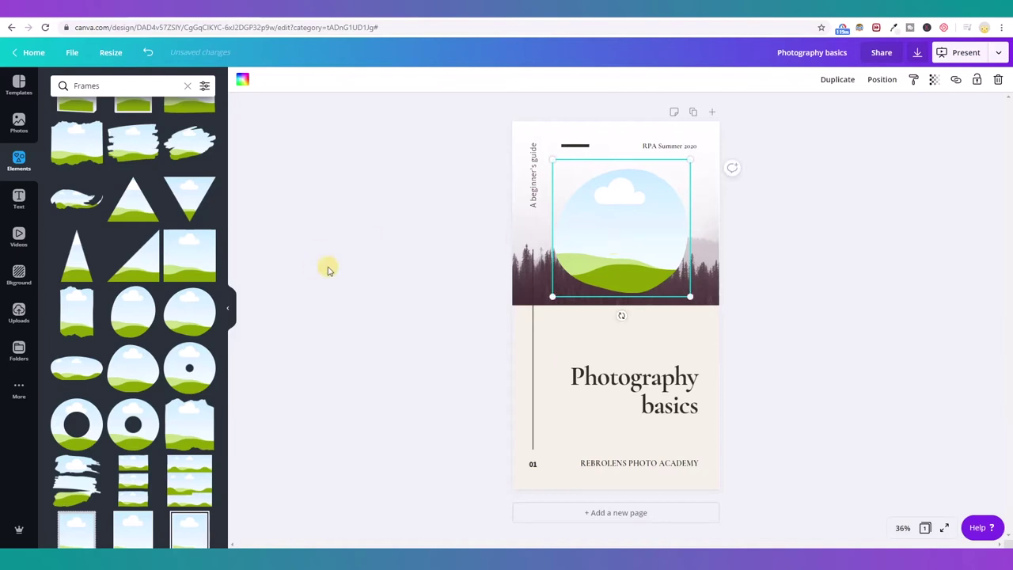
# Fill the blob frame with the uploaded photo of the woman standing in a black top.
pyautogui.click(19, 315)
pyautogui.scroll(-5, 180, 446)
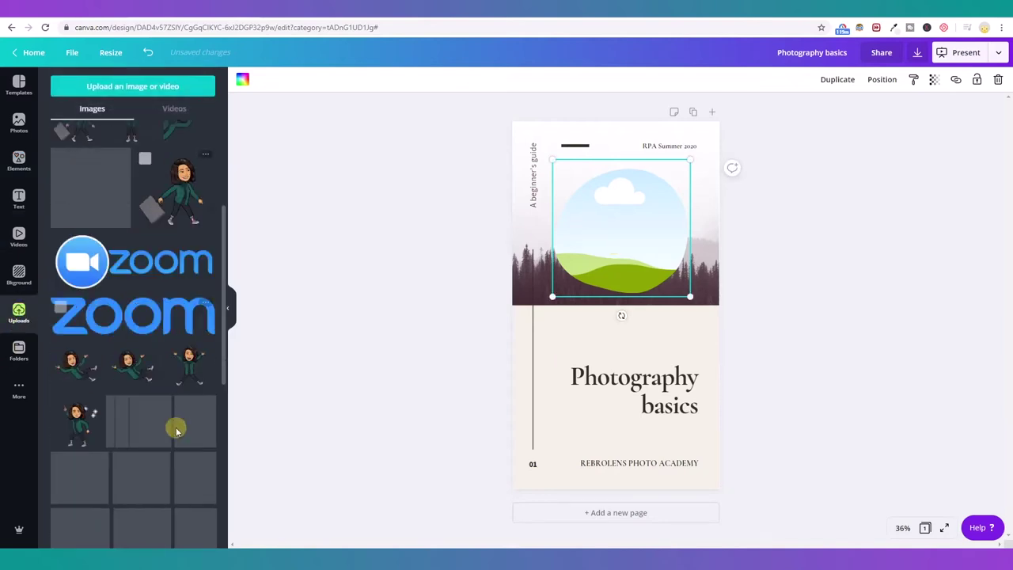
pyautogui.scroll(-10, 181, 446)
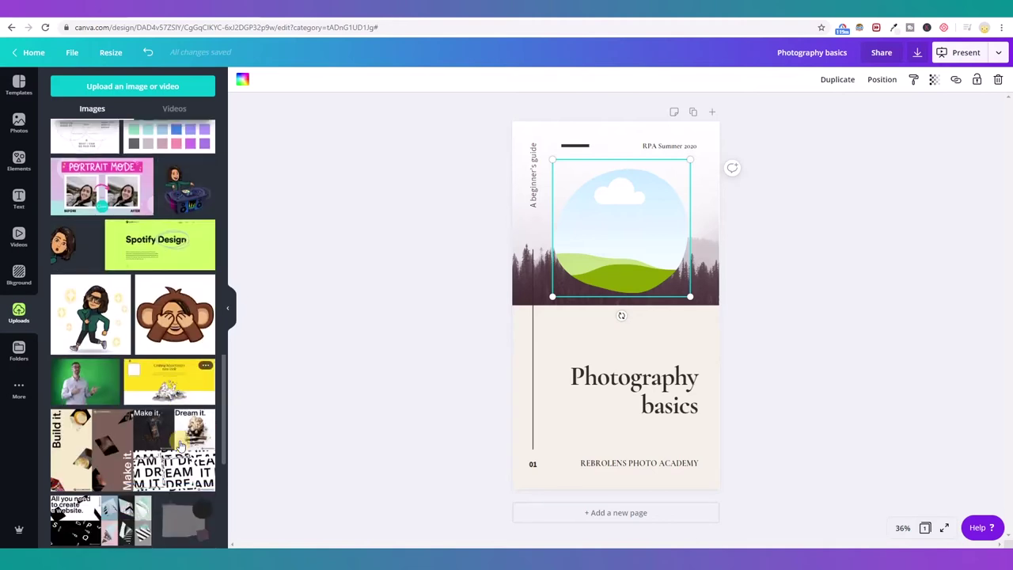
pyautogui.scroll(-5, 181, 446)
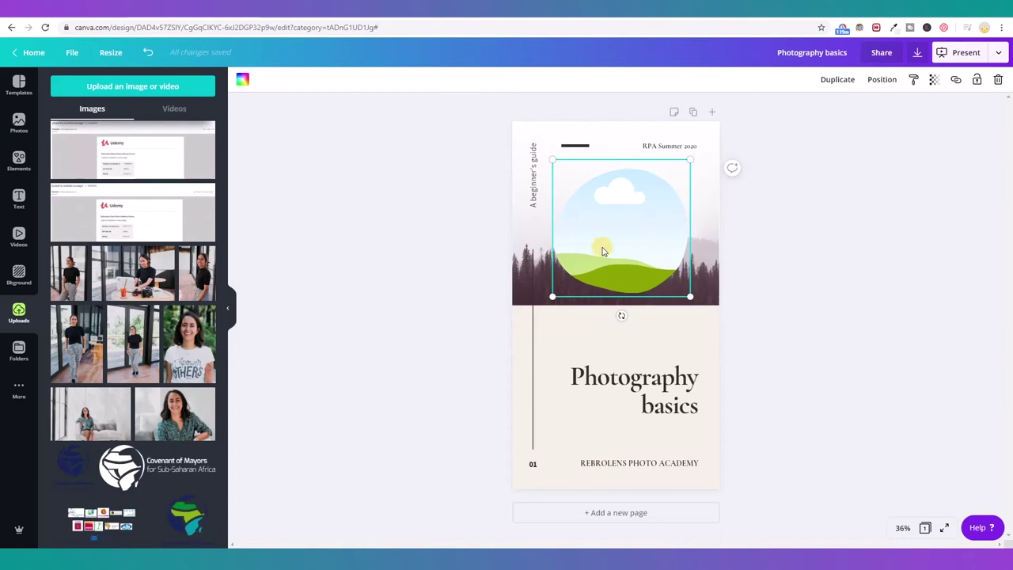
pyautogui.moveTo(70, 334); pyautogui.dragTo(625, 229)
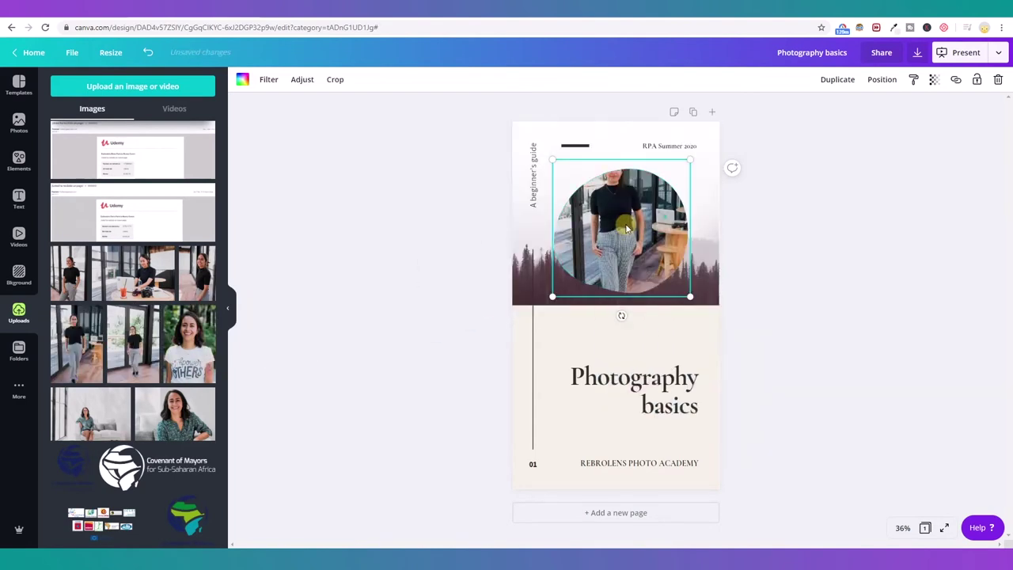
# Shift the portrait down inside the blob frame so that the woman's head fits within it.
pyautogui.doubleClick(625, 214)
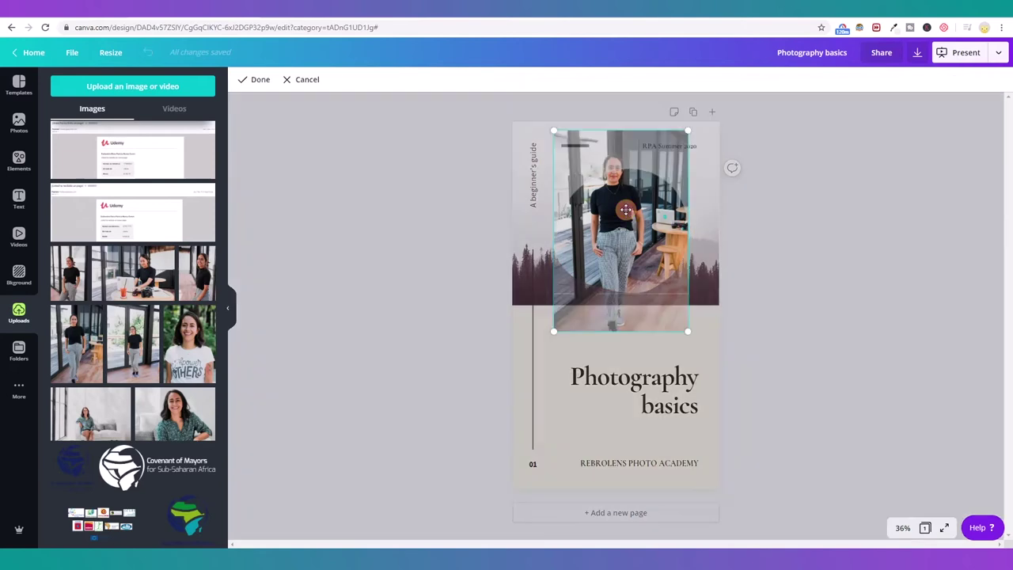
pyautogui.moveTo(623, 203); pyautogui.dragTo(626, 236)
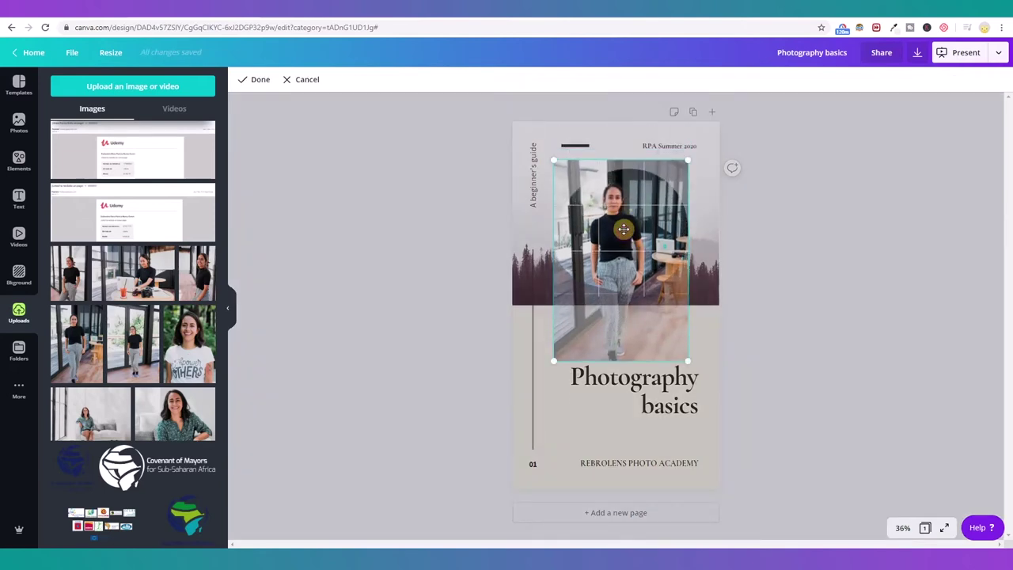
pyautogui.click(259, 81)
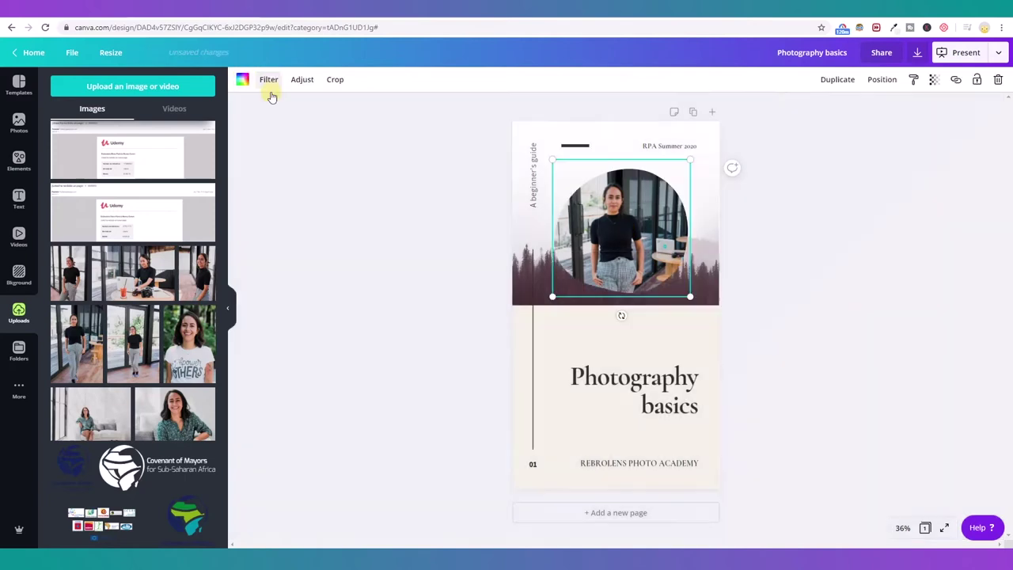
pyautogui.click(803, 331)
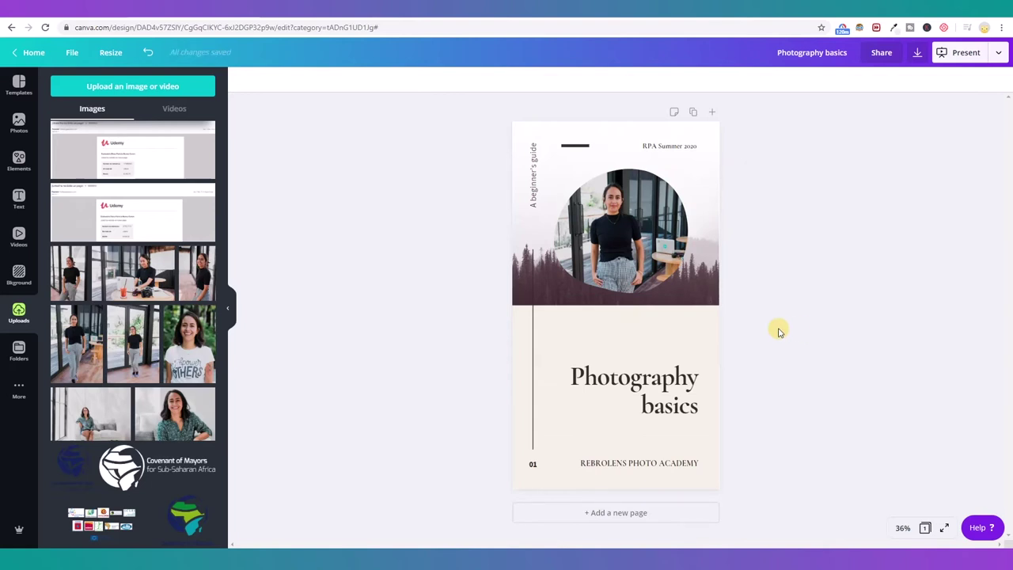
# Examine the font and text colour options for the "Photography basics" title.
pyautogui.click(661, 396)
pyautogui.moveTo(570, 376); pyautogui.dragTo(699, 406)
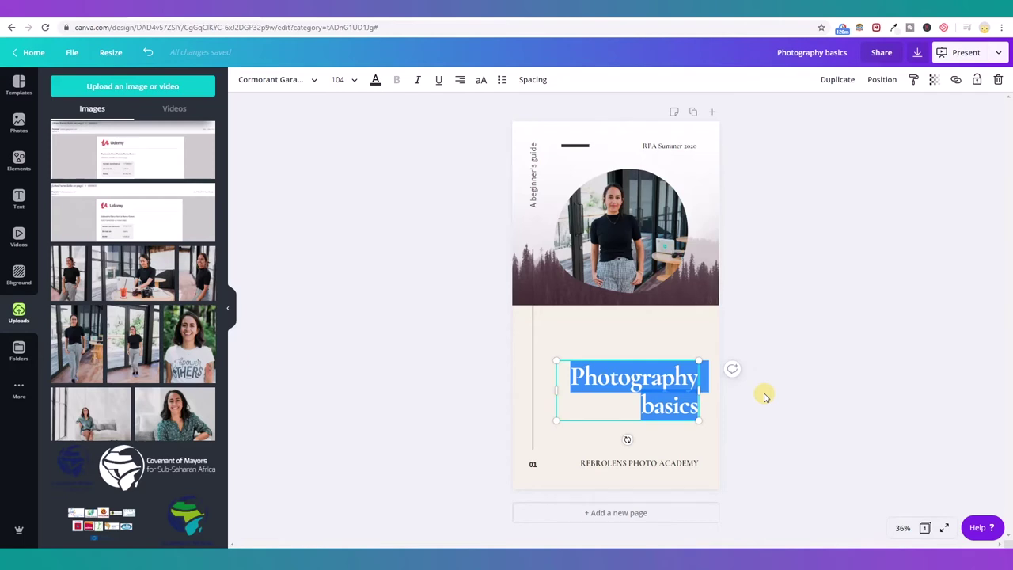
pyautogui.click(817, 310)
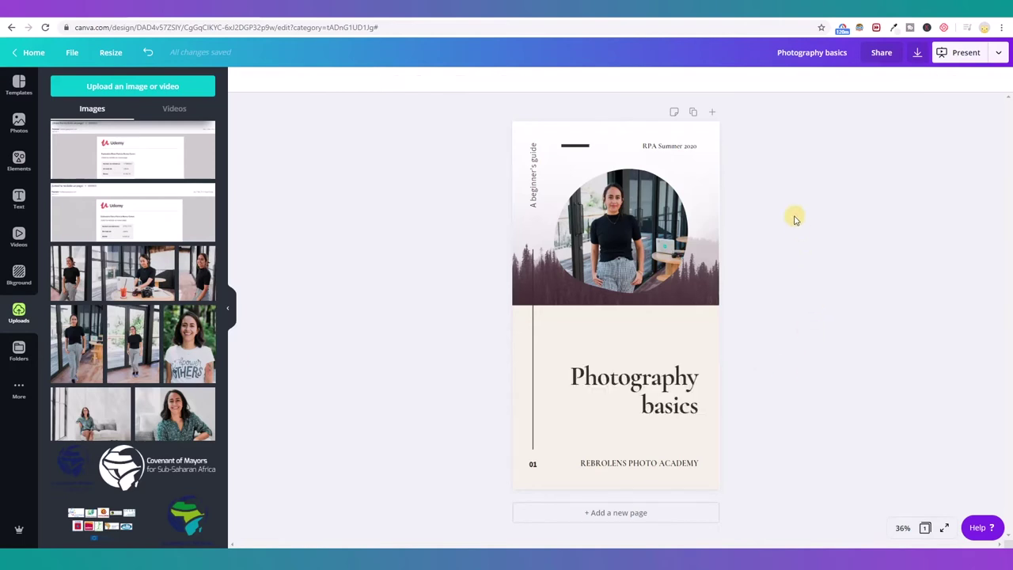
pyautogui.click(649, 372)
pyautogui.click(300, 81)
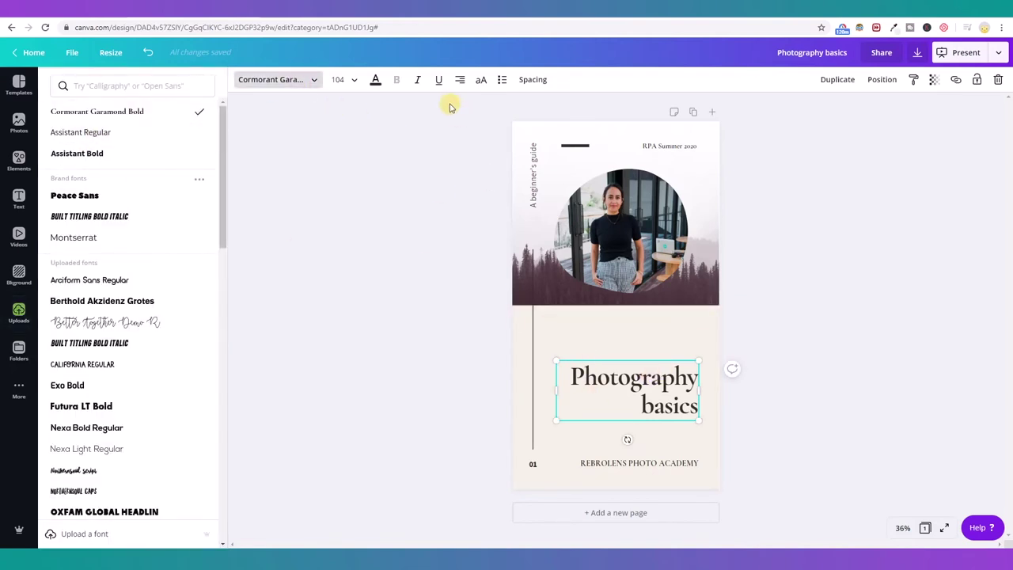
pyautogui.click(374, 80)
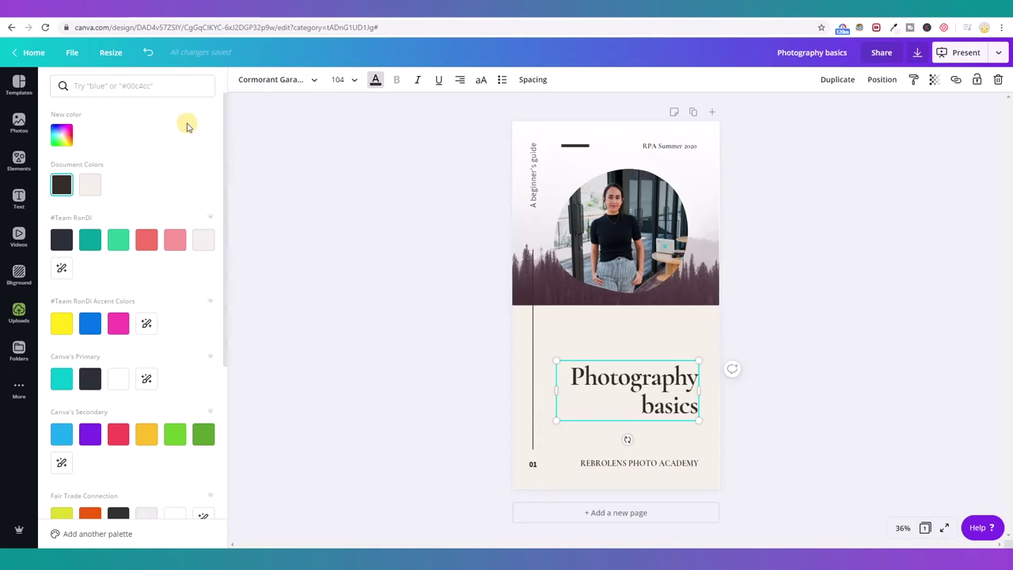
pyautogui.click(833, 397)
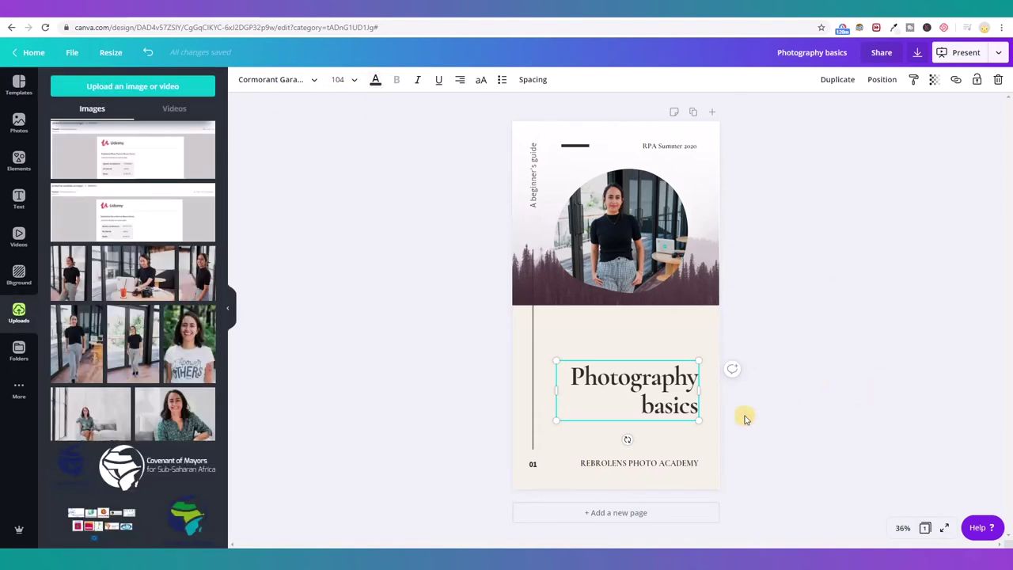
pyautogui.click(551, 460)
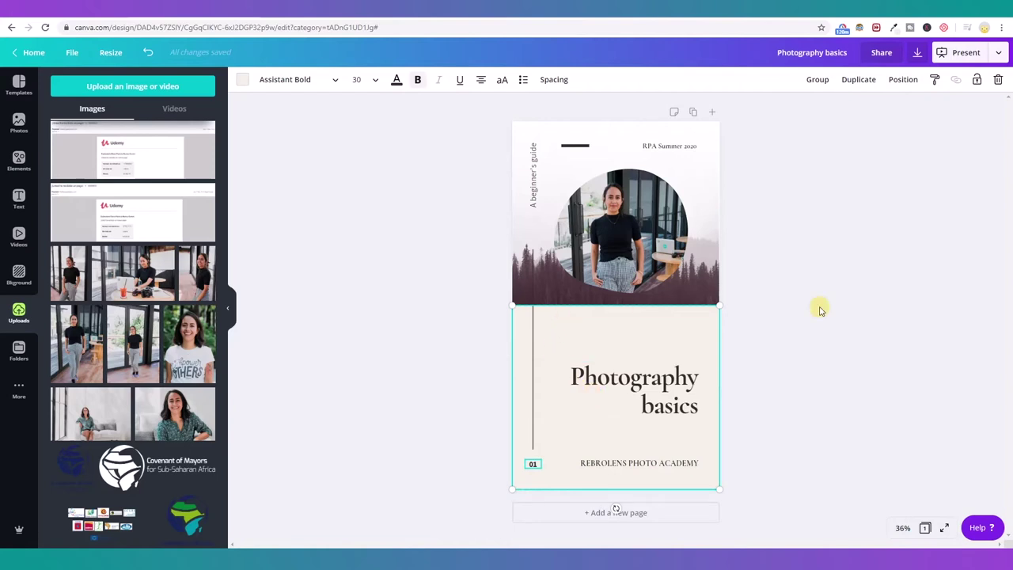
pyautogui.click(782, 396)
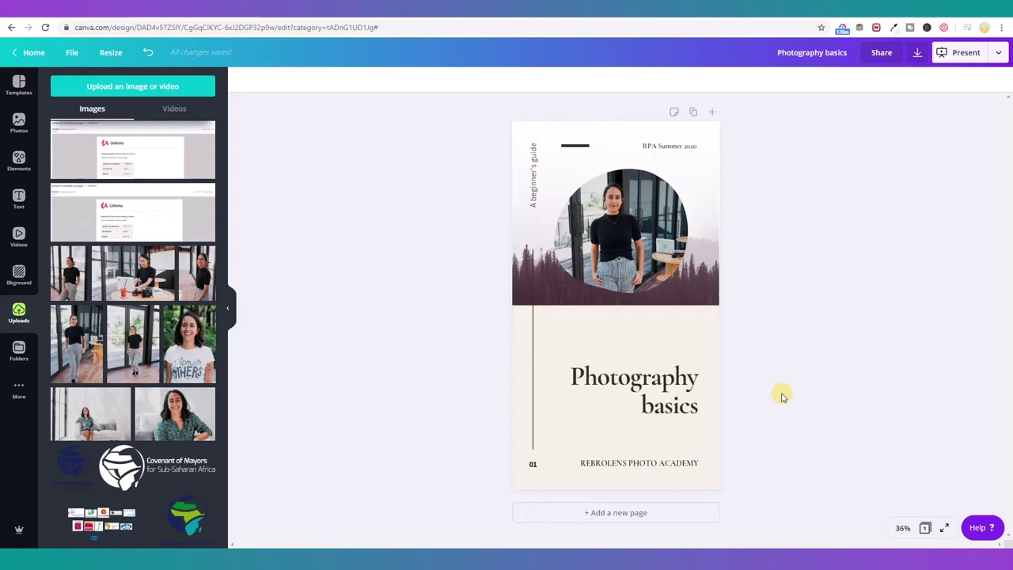
# Switch to the "Q&As for Canva Video" note in Notepad and review its "who am I" line.
pyautogui.moveTo(368, 546)
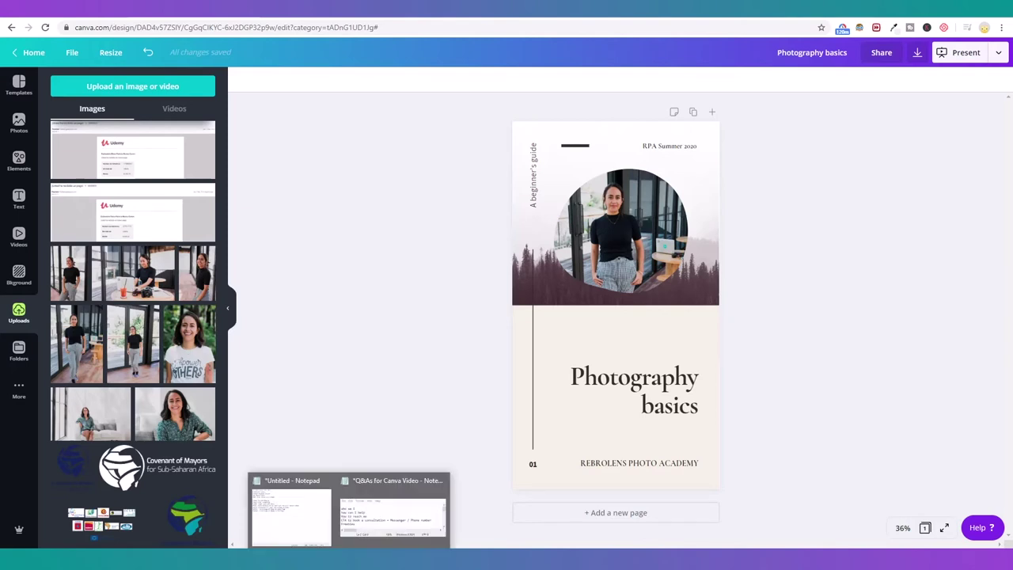
pyautogui.click(379, 526)
pyautogui.moveTo(771, 363); pyautogui.dragTo(734, 362)
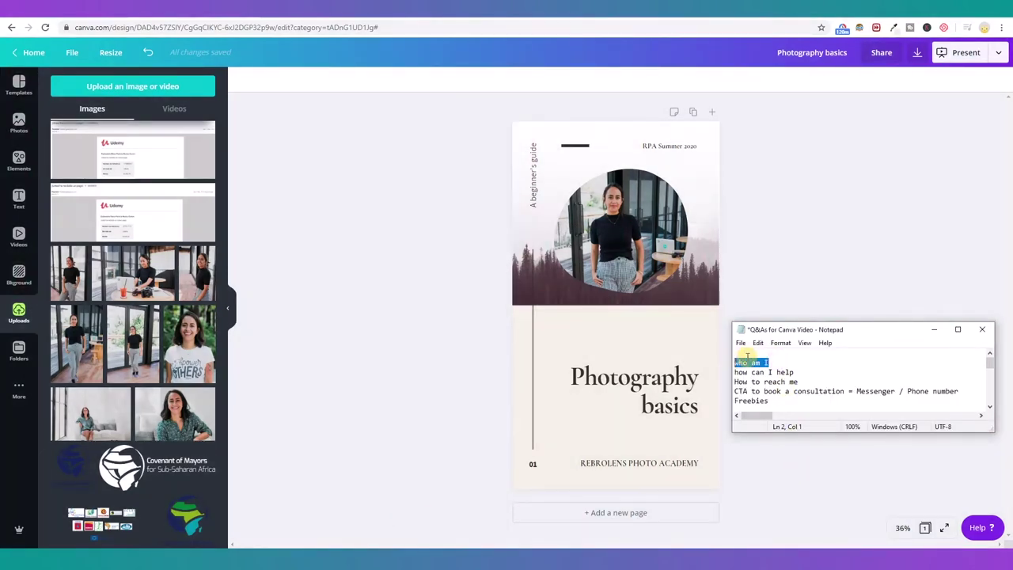
pyautogui.click(773, 227)
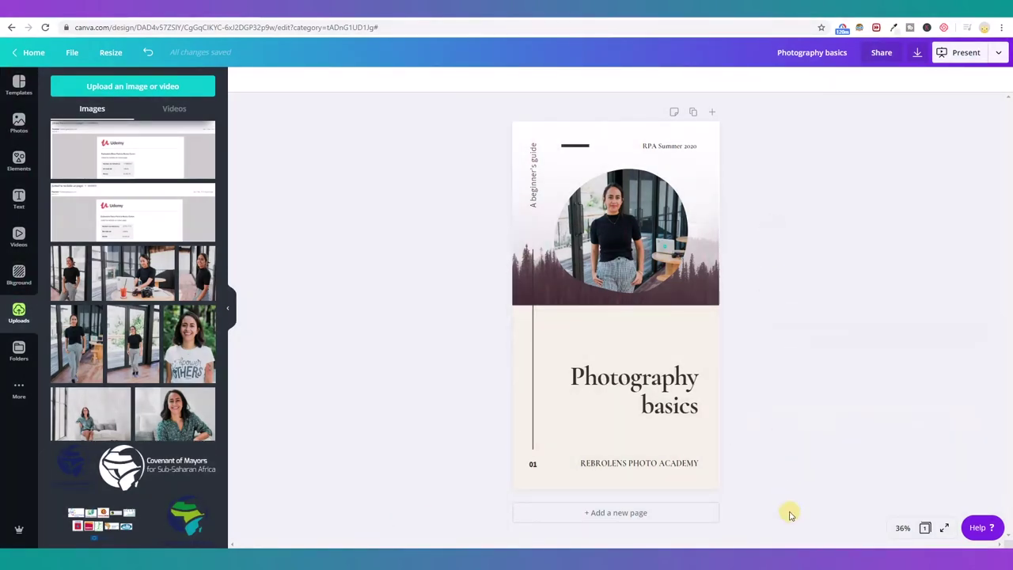
# Add a second page after the cover and delete the forest background photo from it.
pyautogui.click(650, 513)
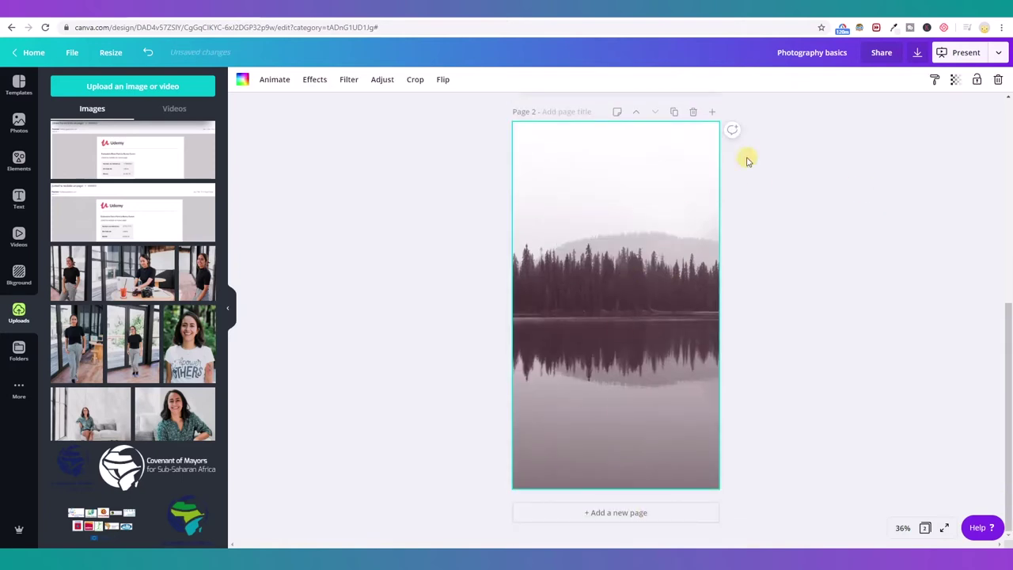
pyautogui.click(998, 80)
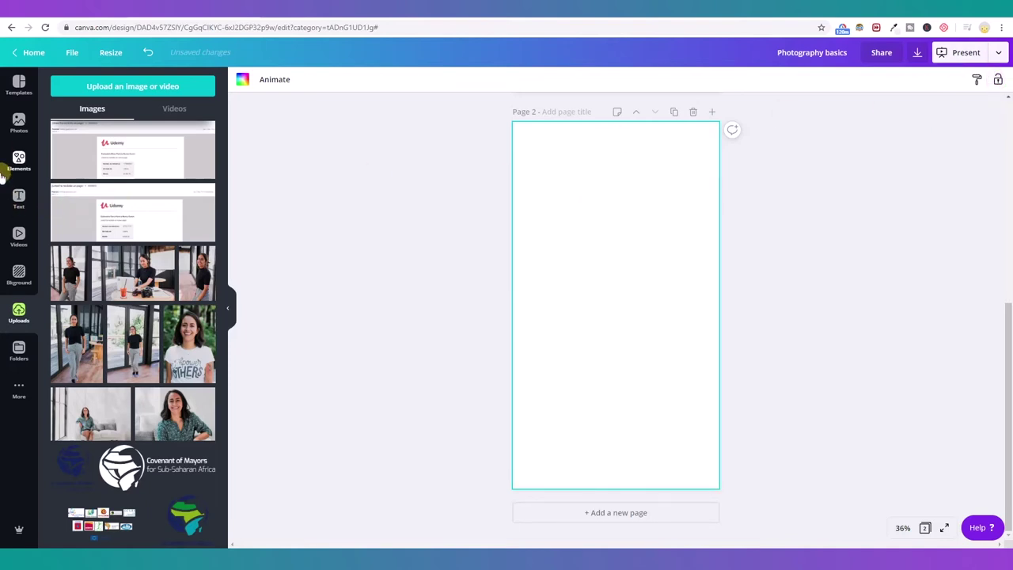
# Find the "Photography basics" template again and open its set of page layouts.
pyautogui.click(17, 84)
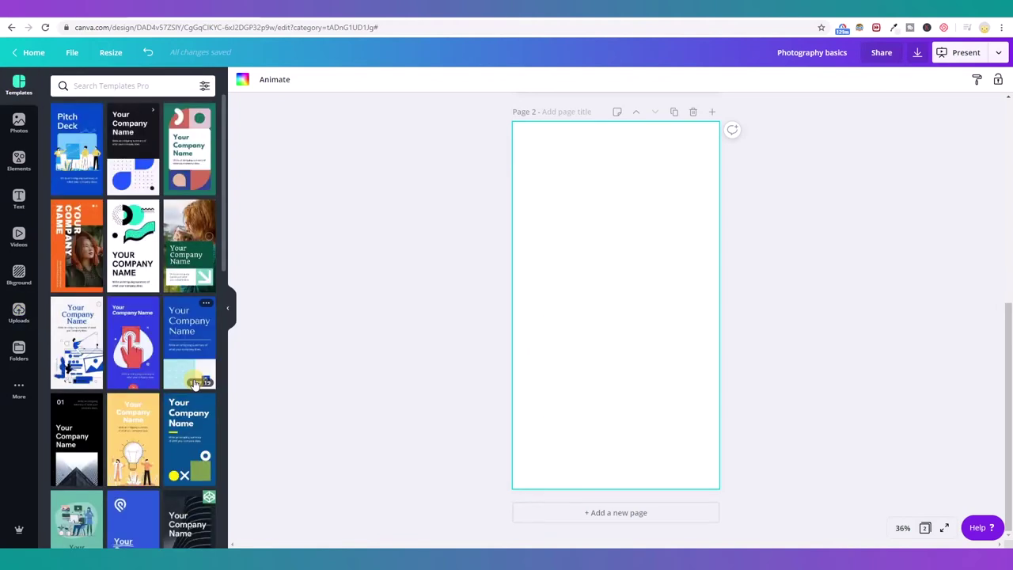
pyautogui.scroll(-5, 194, 383)
pyautogui.scroll(-3, 186, 325)
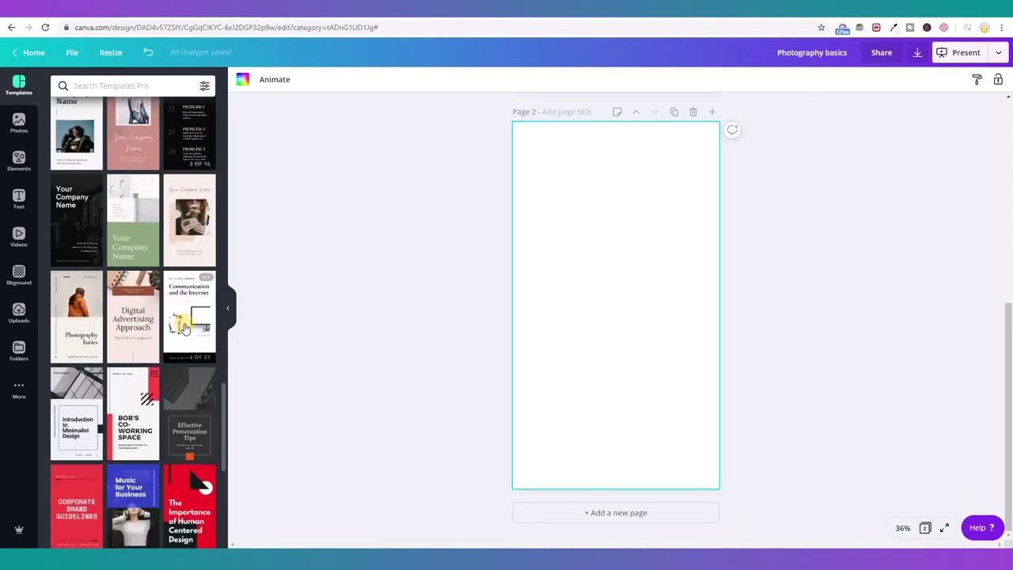
pyautogui.scroll(-1, 184, 327)
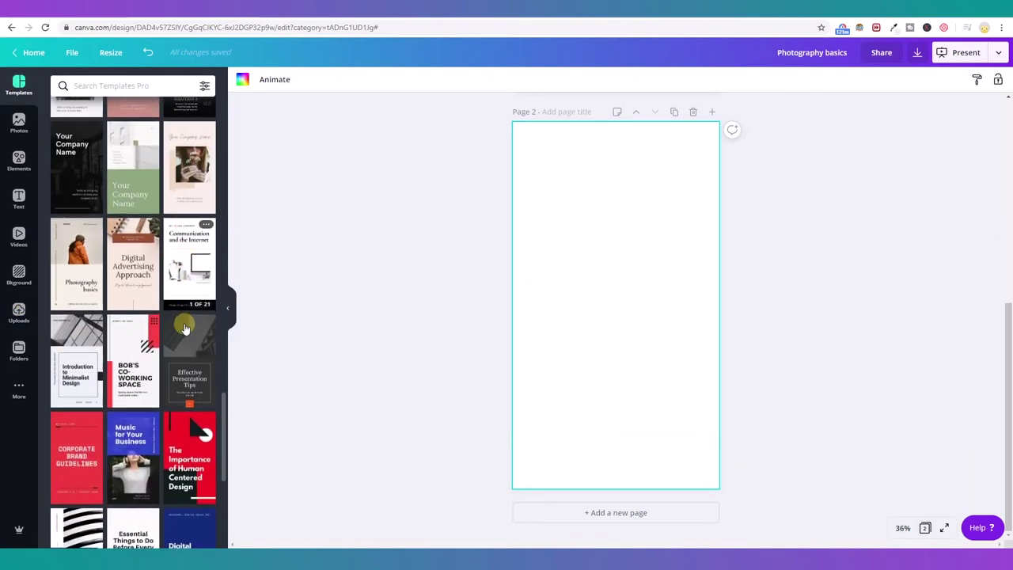
pyautogui.click(71, 259)
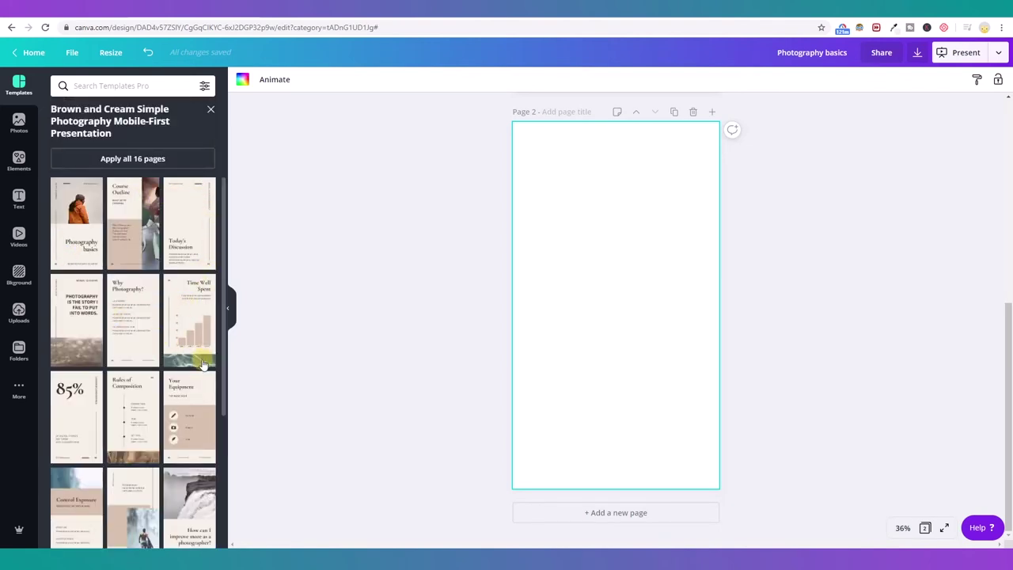
# Browse the template's page layouts and apply the waterfall page "How can I improve more as a photographer?" to page 2.
pyautogui.scroll(-2, 202, 364)
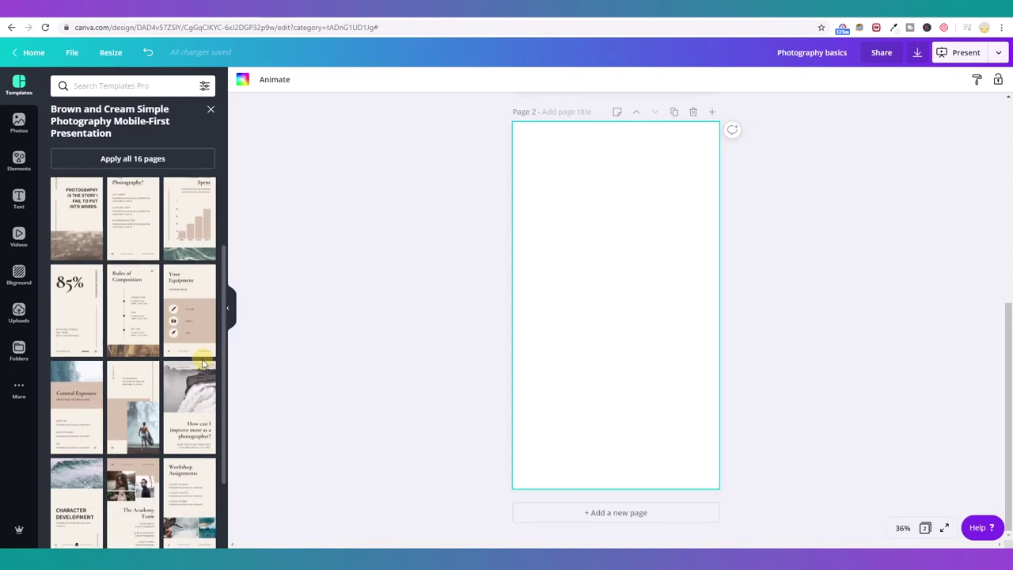
pyautogui.scroll(-1, 202, 363)
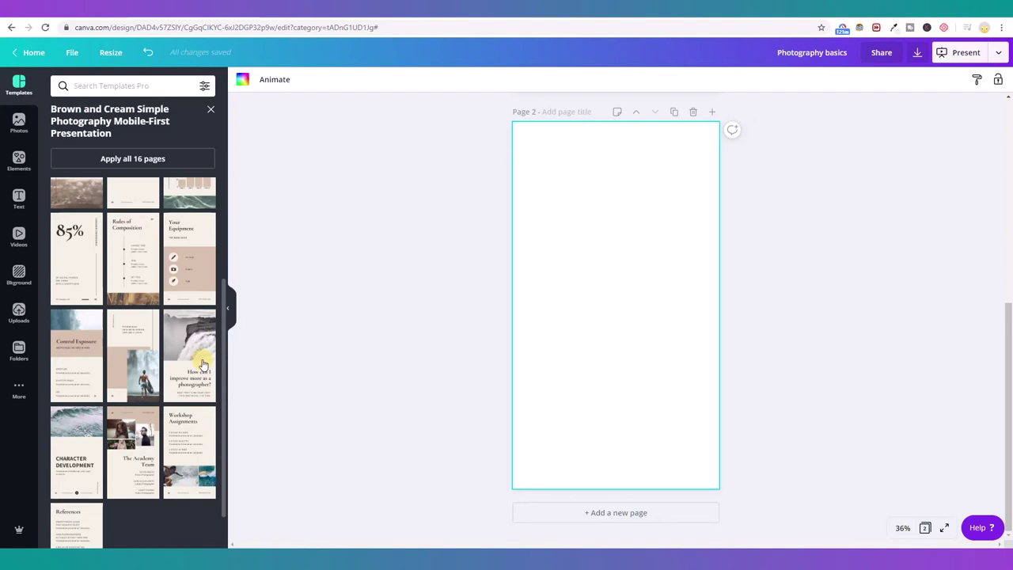
pyautogui.scroll(2, 202, 364)
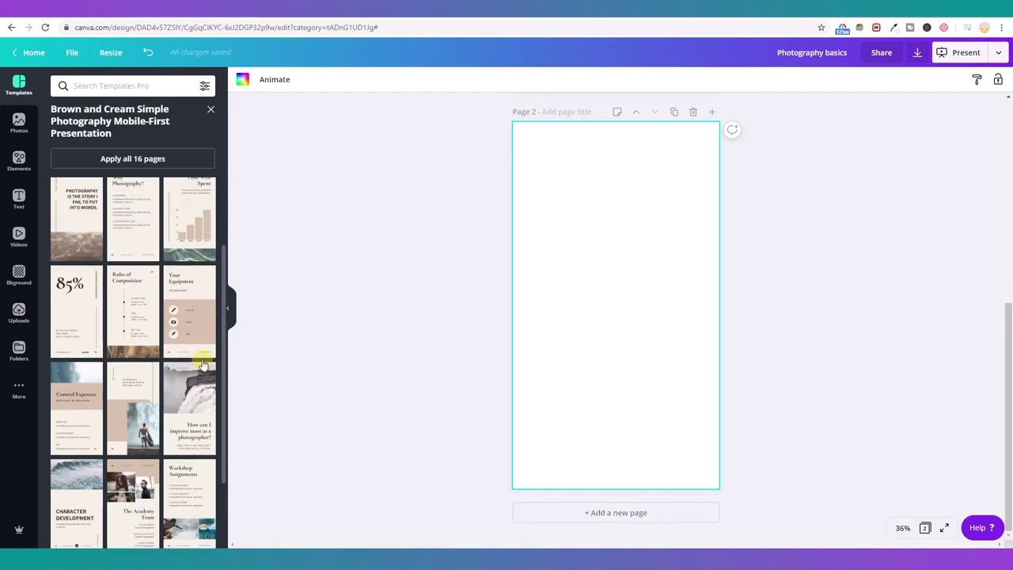
pyautogui.scroll(5, 584, 364)
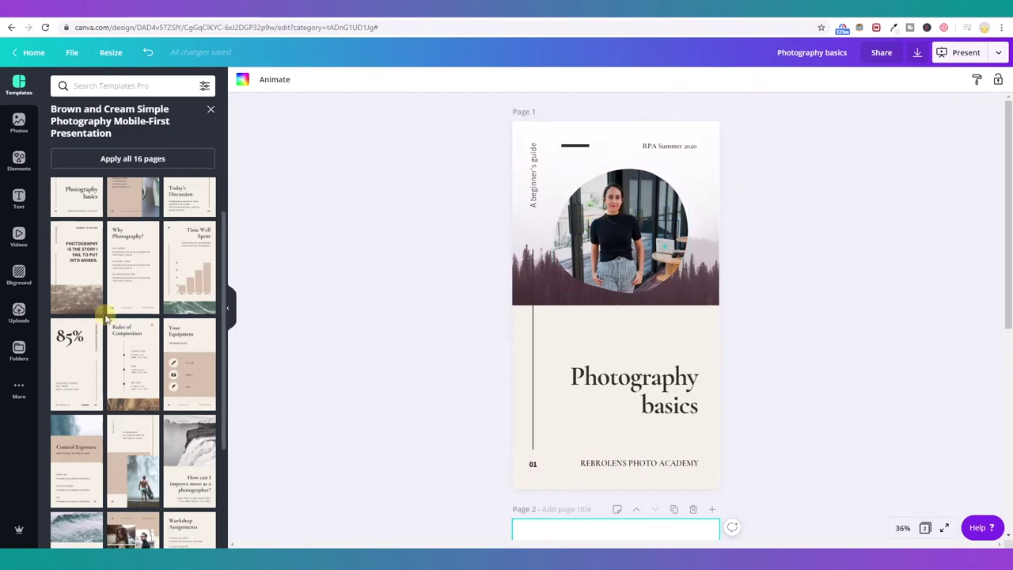
pyautogui.scroll(-3, 116, 342)
pyautogui.scroll(-3, 425, 361)
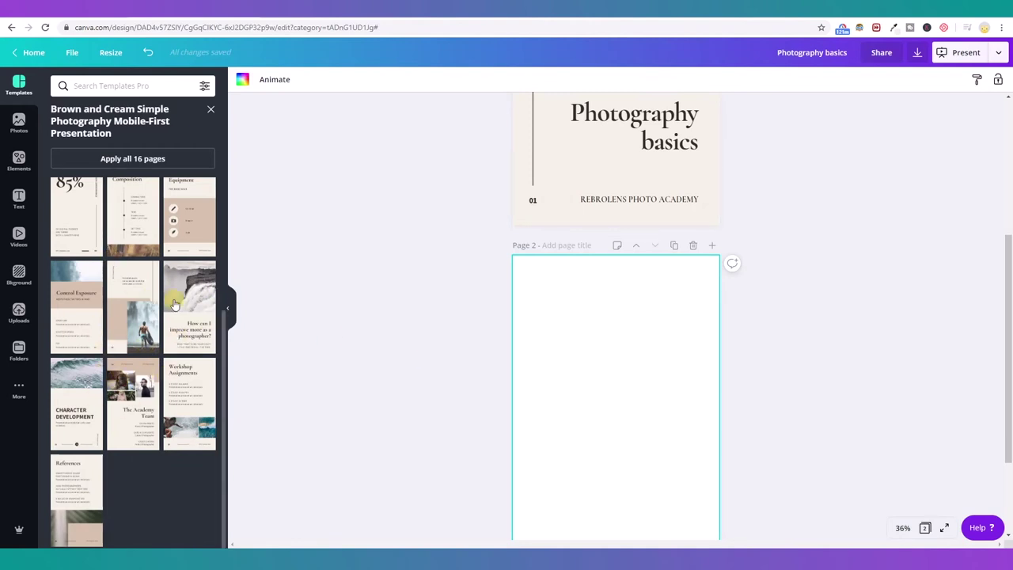
pyautogui.scroll(-3, 436, 305)
pyautogui.moveTo(190, 317); pyautogui.dragTo(646, 299)
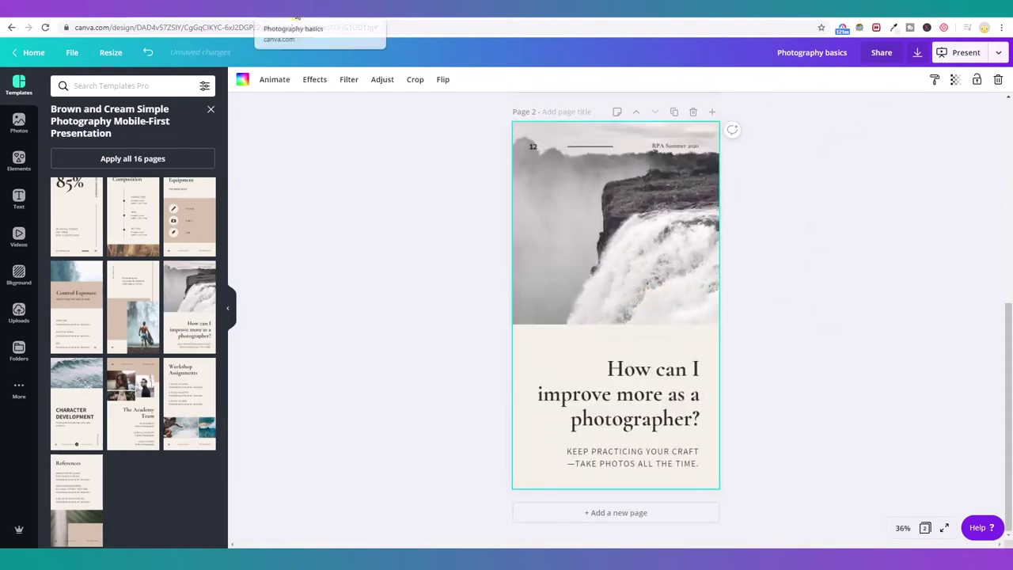
# Check how the waterfall page looks in the published website tab and return to the design editor.
pyautogui.click(297, 17)
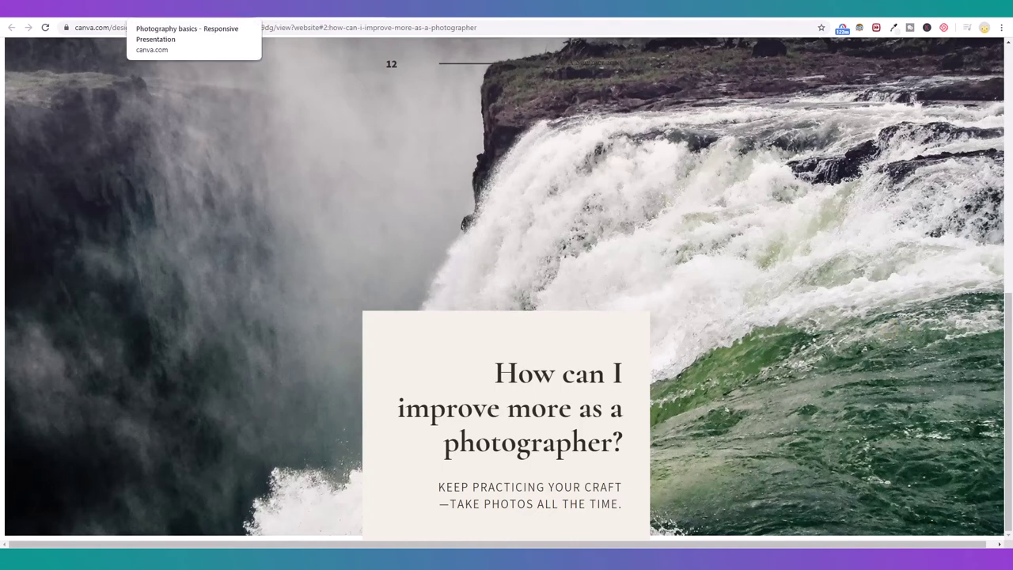
pyautogui.hotkey('ctrl', 'shift', 'Tab')
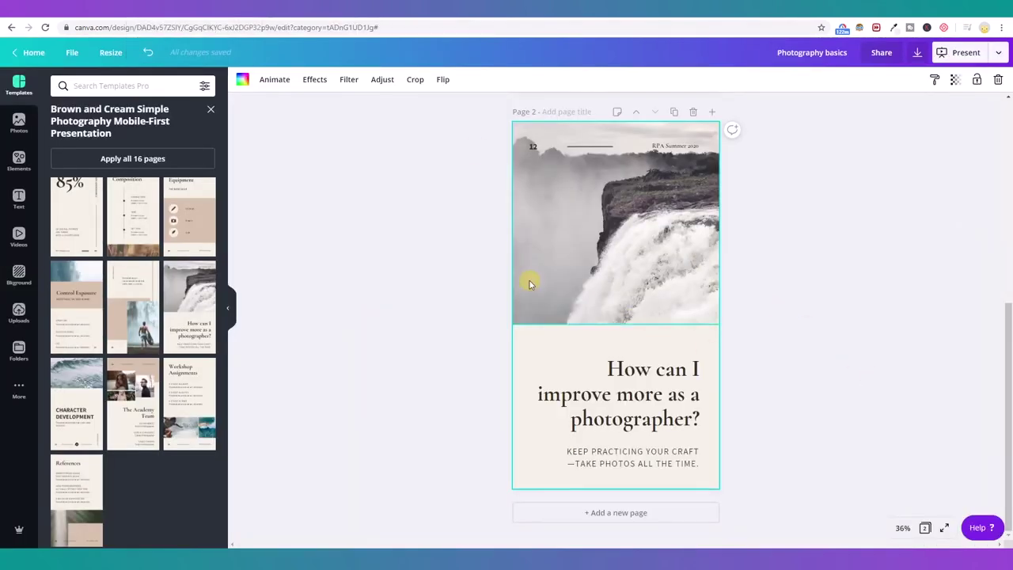
# Replace page 2 with the "We make you stand out!" layout from the Brown Digital Advertising Approach template.
pyautogui.click(212, 107)
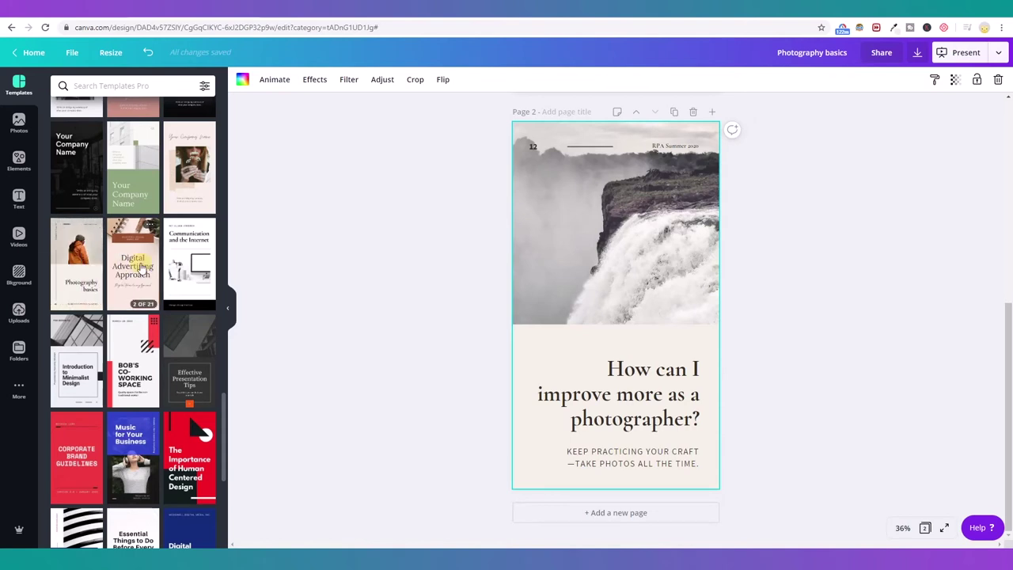
pyautogui.click(139, 267)
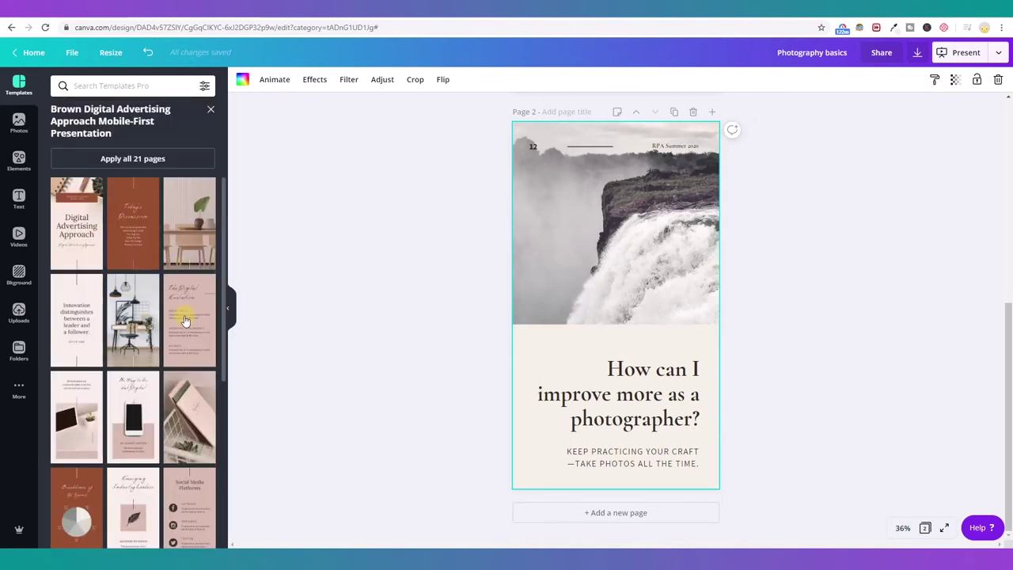
pyautogui.scroll(-2, 184, 319)
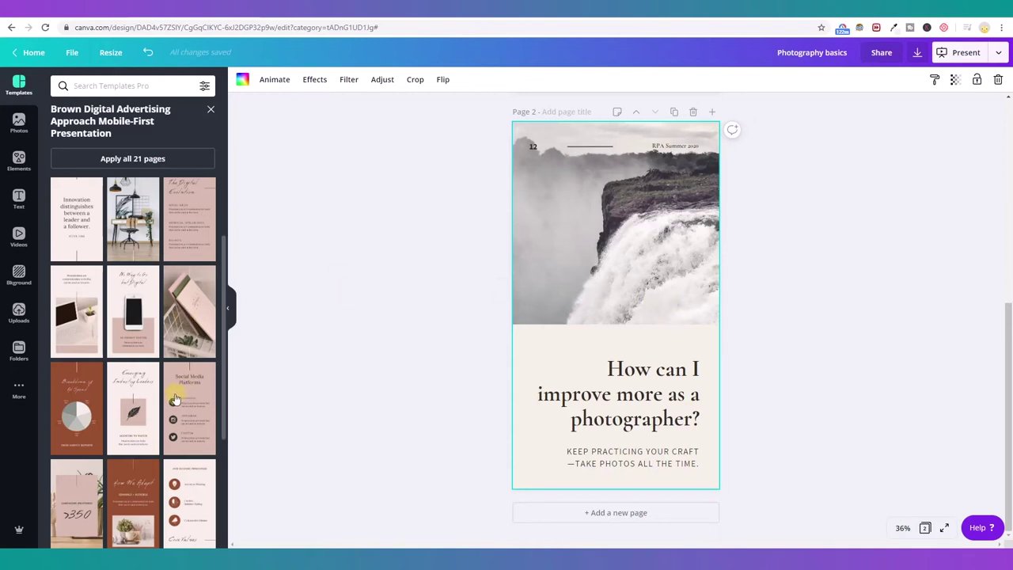
pyautogui.scroll(-2, 175, 400)
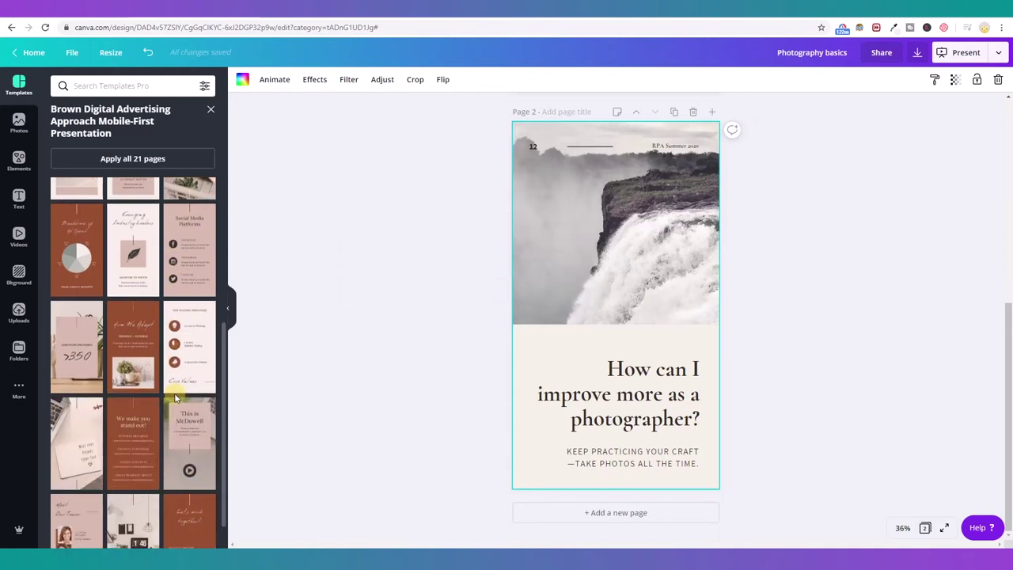
pyautogui.scroll(-1, 175, 398)
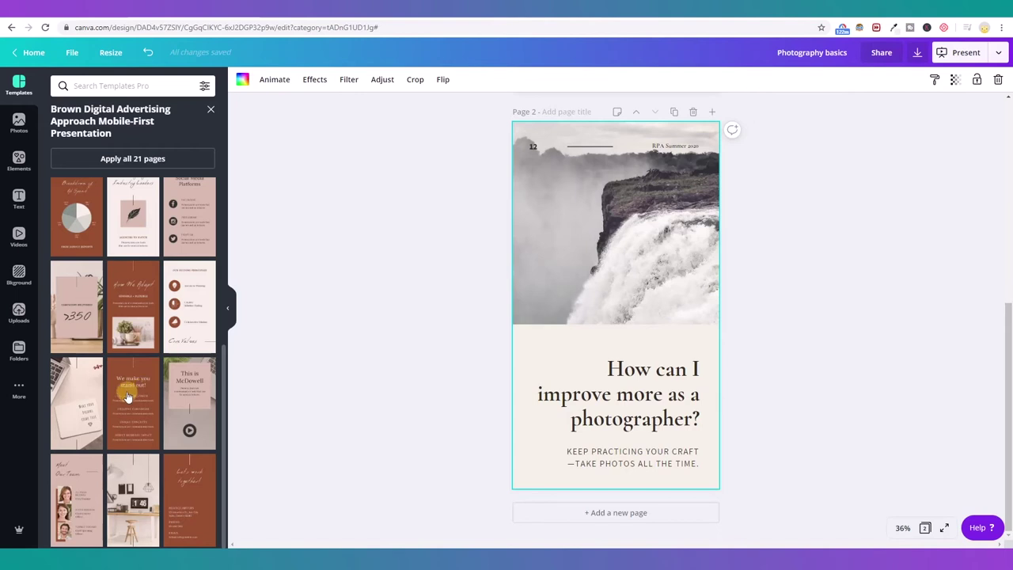
pyautogui.moveTo(126, 395); pyautogui.dragTo(574, 324)
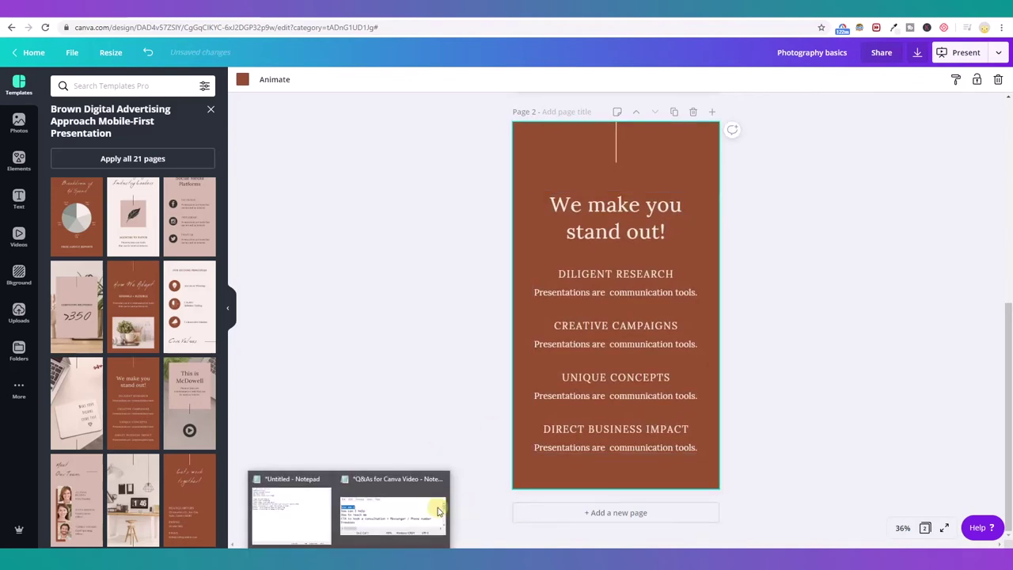
# Copy the "who am I" line from the "Q&As for Canva Video" note in Notepad.
pyautogui.click(425, 508)
pyautogui.rightClick(774, 365)
pyautogui.click(785, 396)
# Try to select the "We make you stand out!" heading within the grouped text and undo the shift of the group.
pyautogui.click(639, 213)
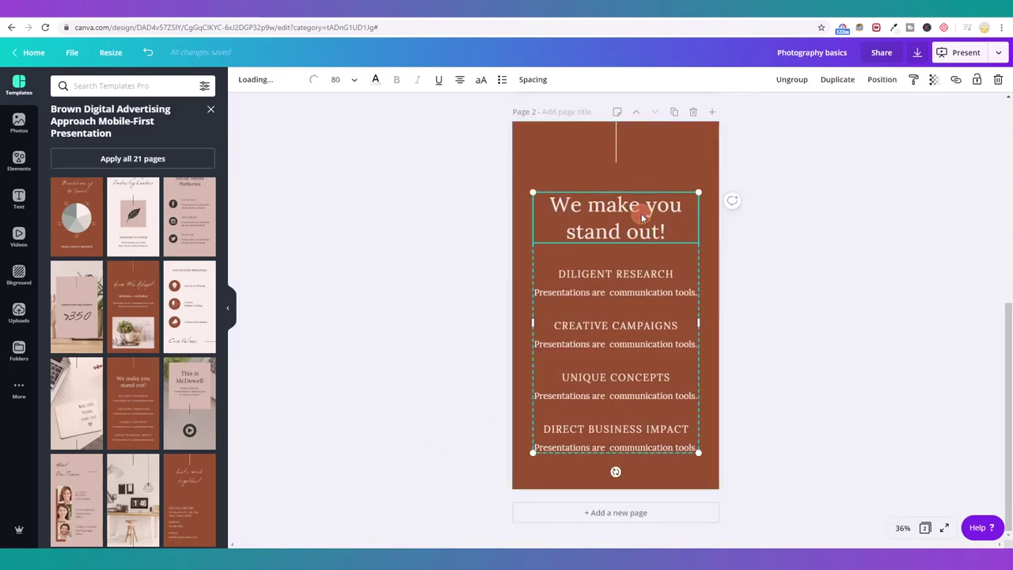
pyautogui.click(786, 242)
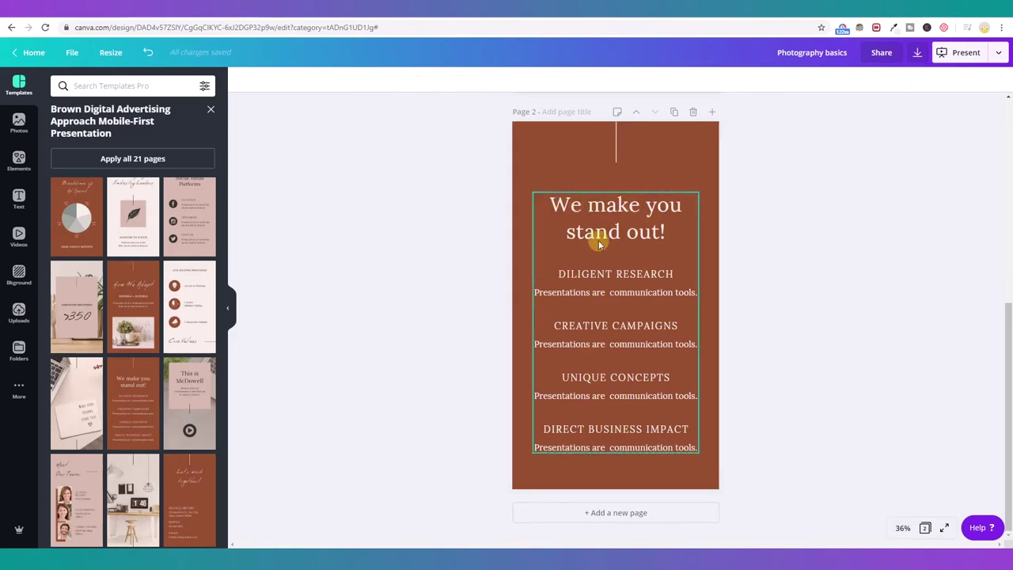
pyautogui.click(605, 211)
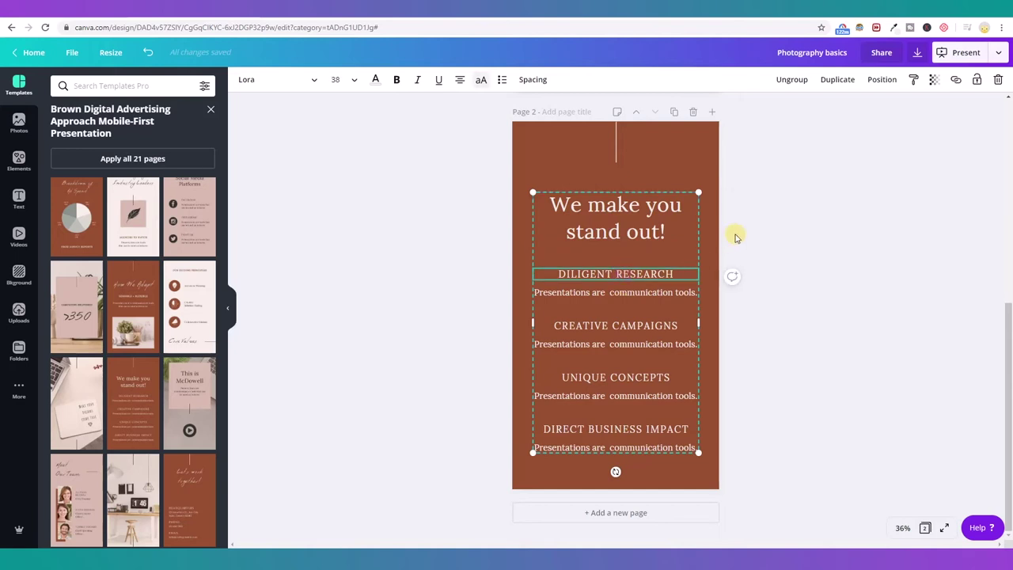
pyautogui.moveTo(639, 215)
pyautogui.mouseDown()
pyautogui.moveTo(609, 227)
pyautogui.moveTo(633, 199)
pyautogui.moveTo(658, 217)
pyautogui.moveTo(647, 243)
pyautogui.moveTo(631, 206)
pyautogui.moveTo(611, 220)
pyautogui.moveTo(647, 219)
pyautogui.mouseUp()
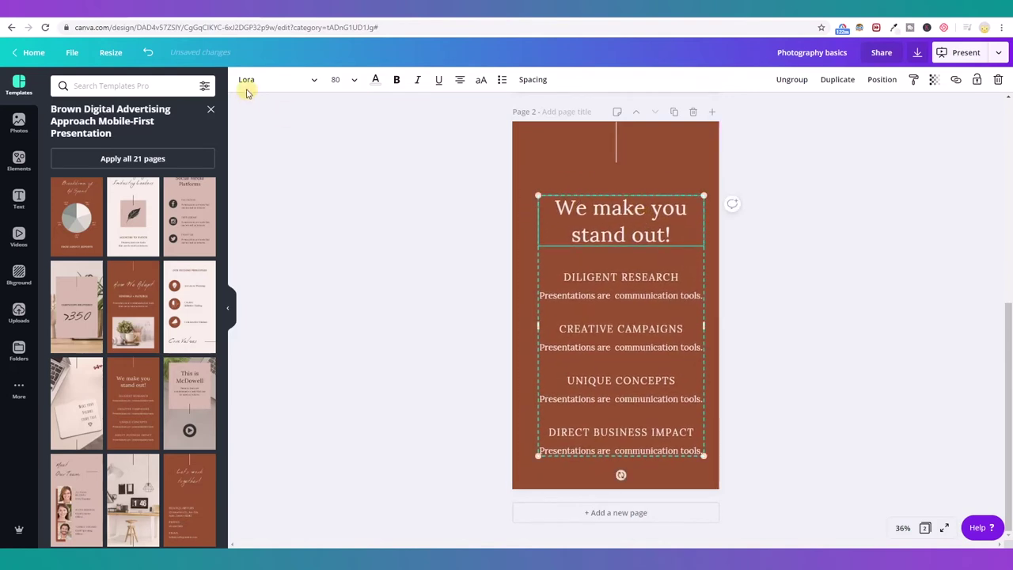
pyautogui.click(149, 51)
pyautogui.click(760, 264)
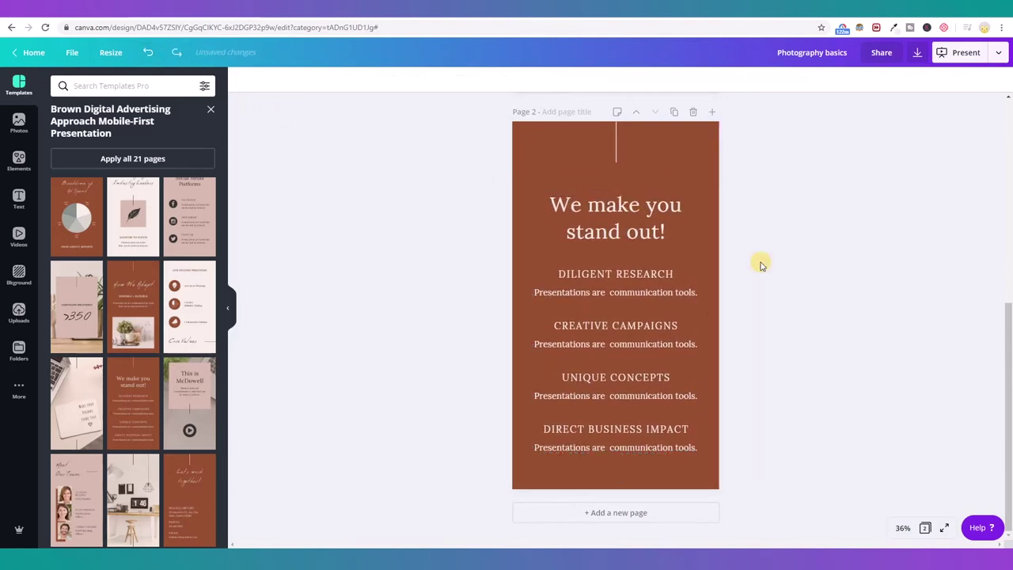
# Ungroup the text on page 2 and delete the Creative Campaigns, Unique Concepts and Direct Business Impact headings with their descriptions.
pyautogui.moveTo(786, 238); pyautogui.dragTo(643, 444)
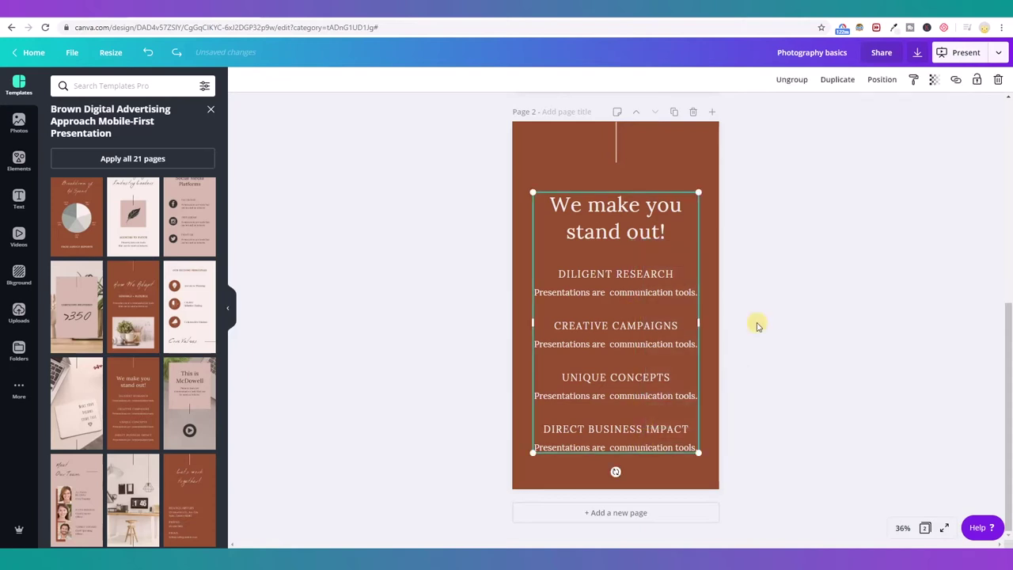
pyautogui.moveTo(756, 165); pyautogui.dragTo(651, 399)
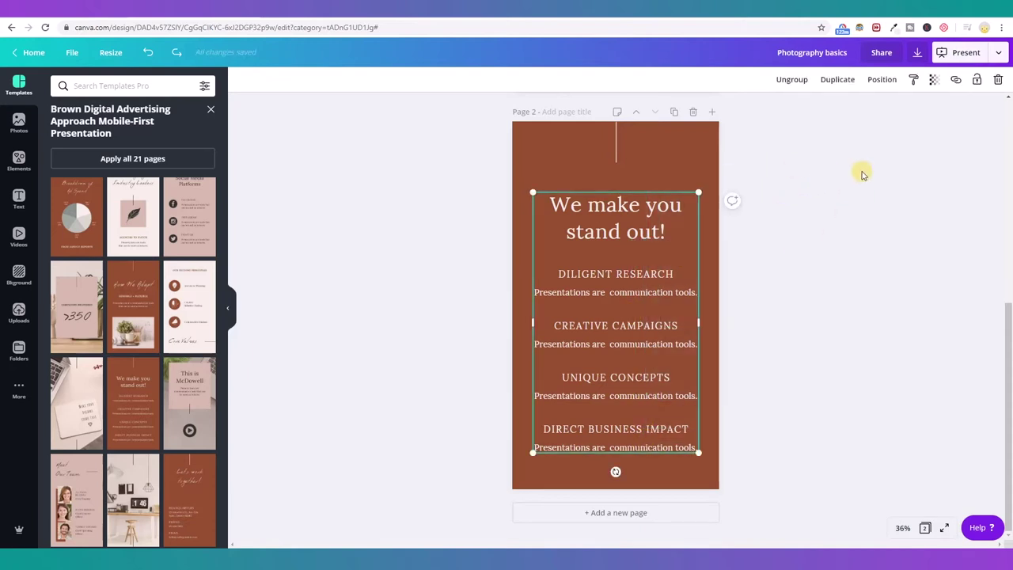
pyautogui.click(792, 82)
pyautogui.click(790, 355)
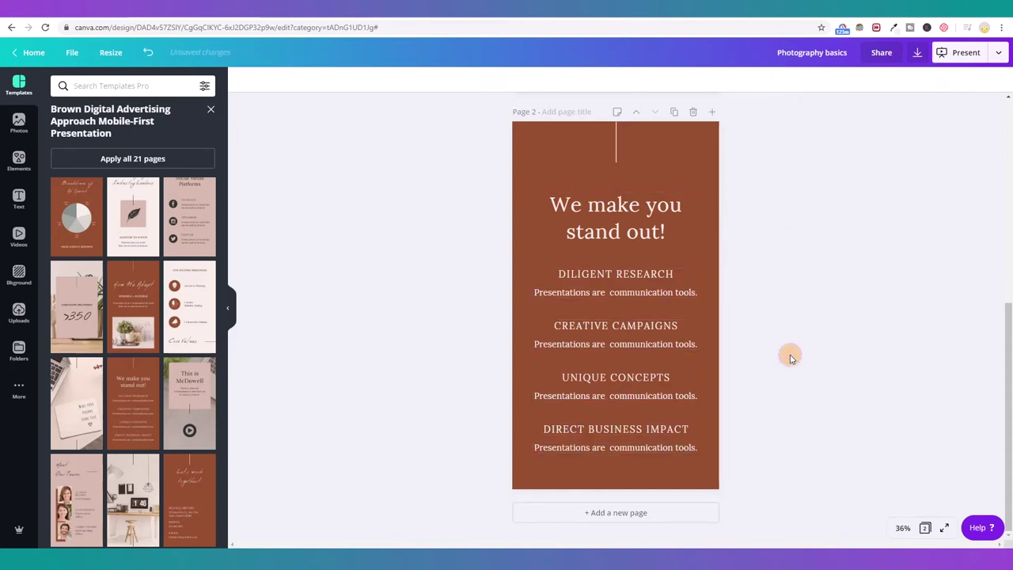
pyautogui.moveTo(752, 470); pyautogui.dragTo(508, 315)
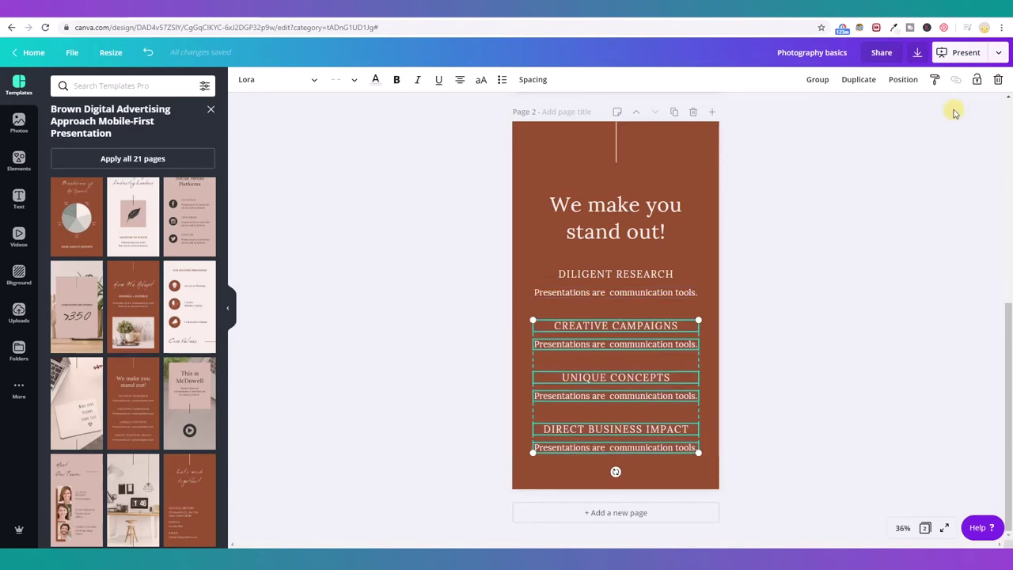
pyautogui.click(996, 80)
# Replace the "We make you stand out!" heading on page 2 with "Who am I", starting with a capital W.
pyautogui.click(614, 229)
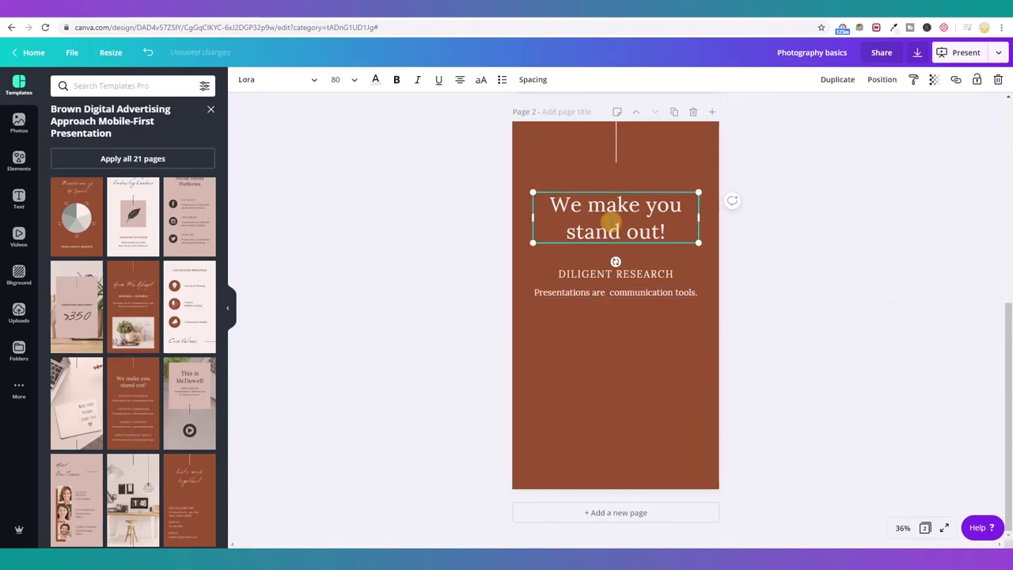
pyautogui.write('who am I')
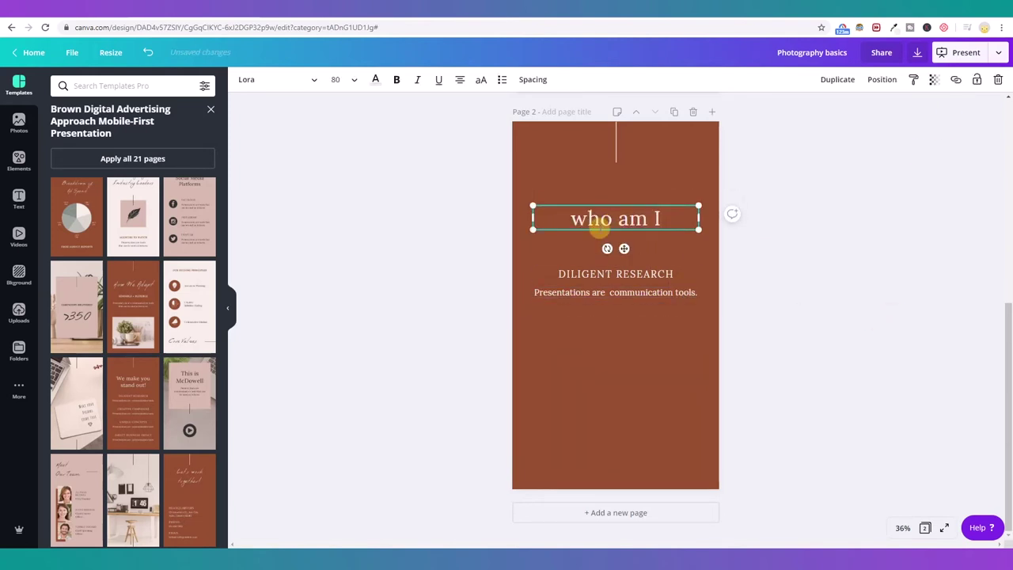
pyautogui.press('Home')
pyautogui.press('Delete')
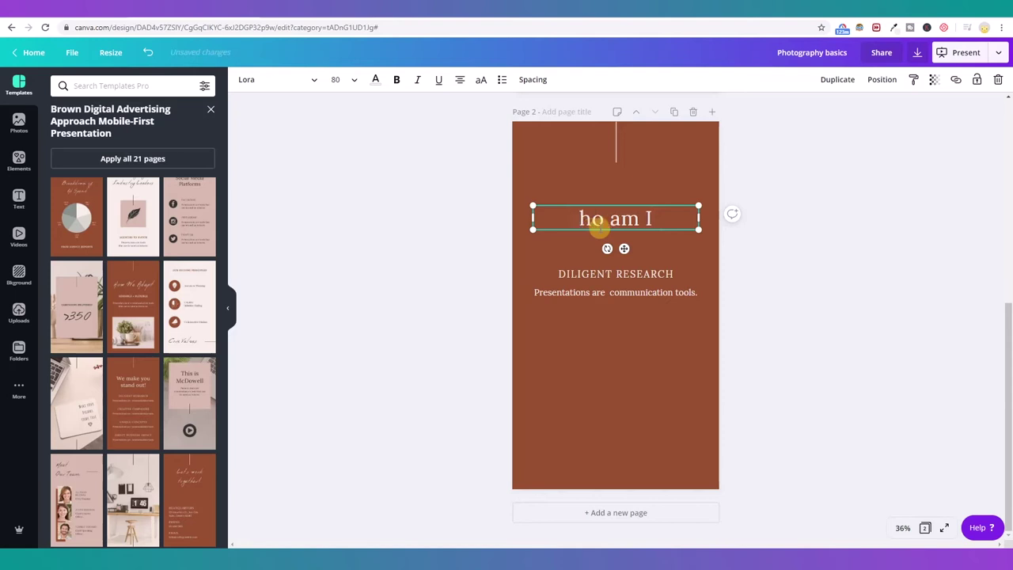
pyautogui.write('W')
pyautogui.click(758, 324)
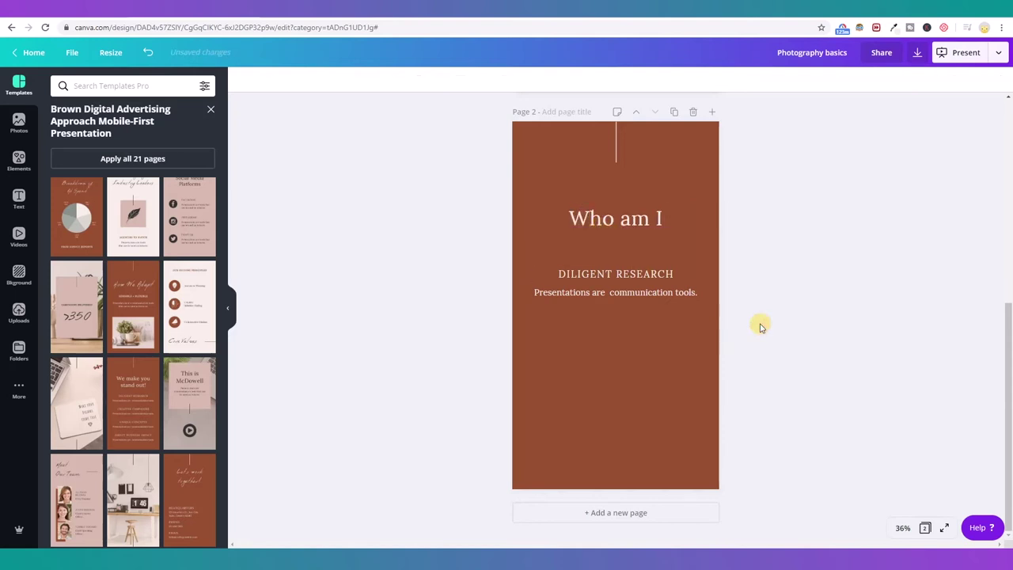
# Change the "Diligent Research" subheading to "CHANGE THIS TEXT" and move it together with its description lower on page 2.
pyautogui.click(662, 275)
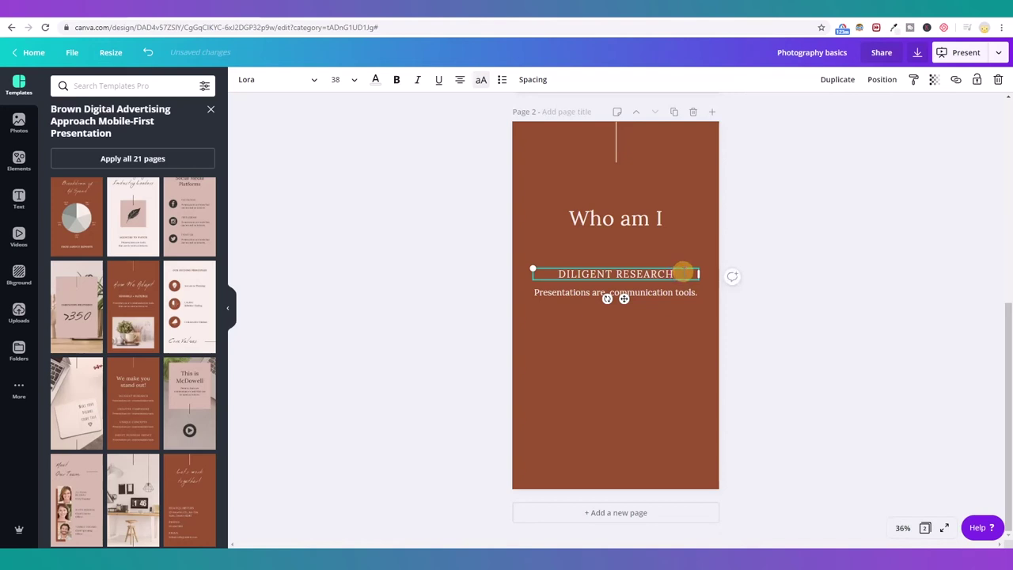
pyautogui.write('CHANGE THIS TEXT')
pyautogui.click(673, 323)
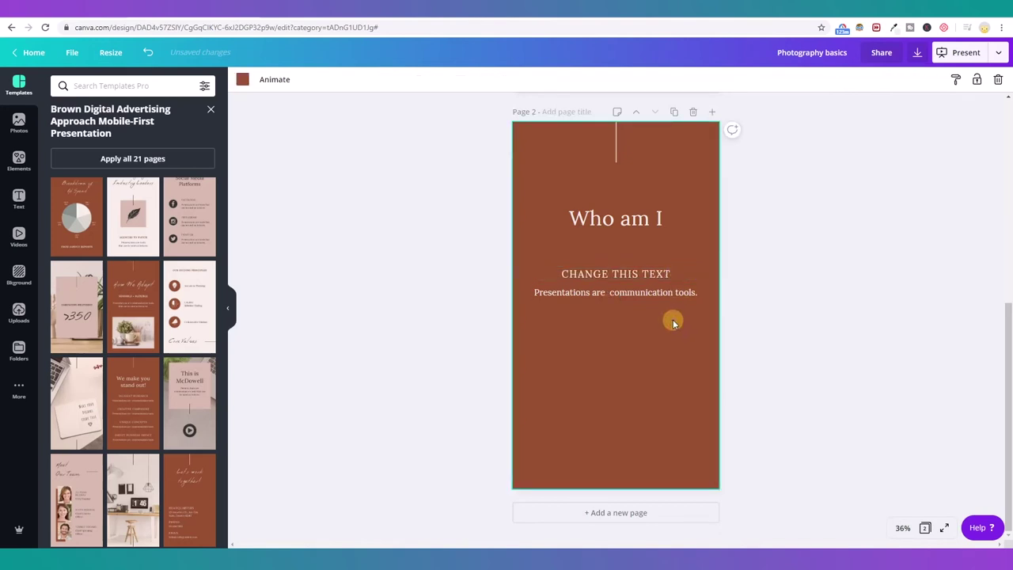
pyautogui.click(649, 273)
pyautogui.moveTo(649, 273); pyautogui.dragTo(649, 307)
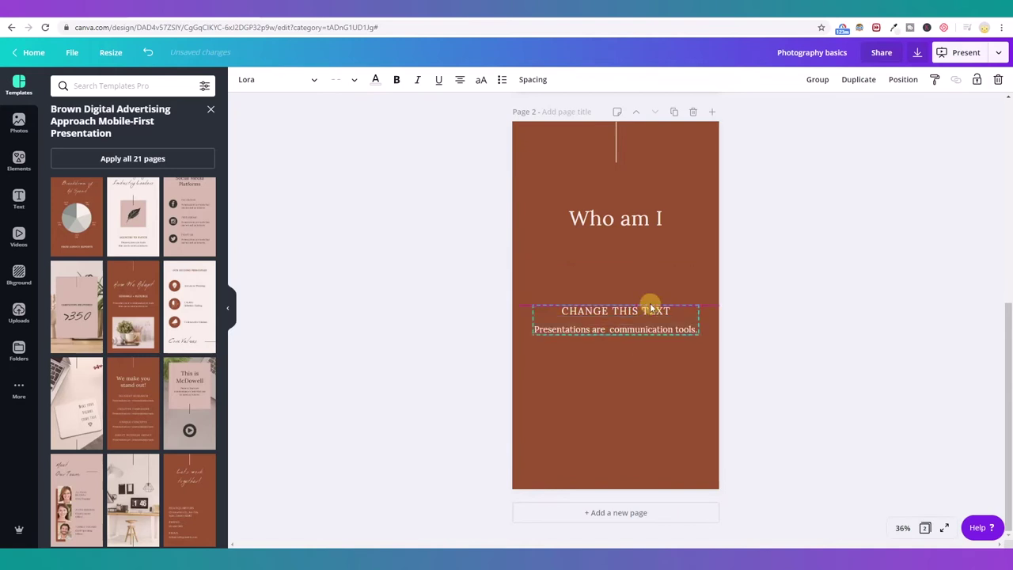
pyautogui.click(813, 297)
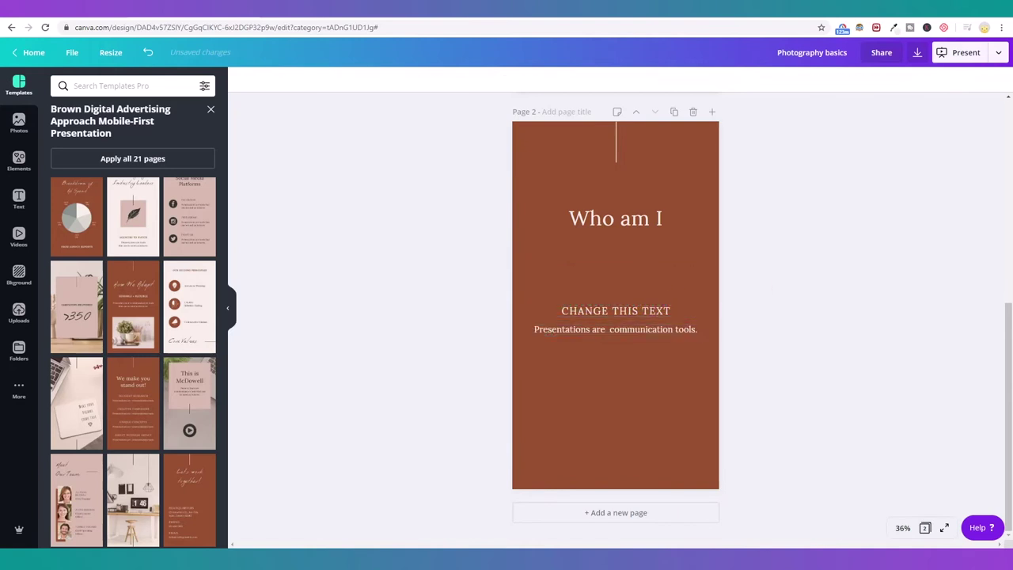
# Switch to the loremipsum.io page and copy the first two sentences of the placeholder text, ending at "consequat.".
pyautogui.click(573, 16)
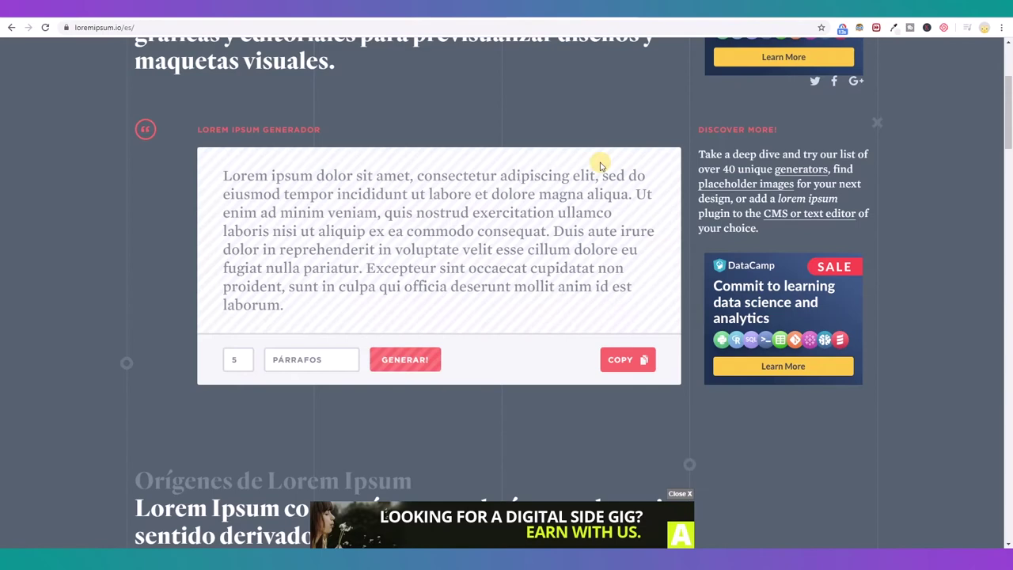
pyautogui.moveTo(224, 178); pyautogui.dragTo(558, 230)
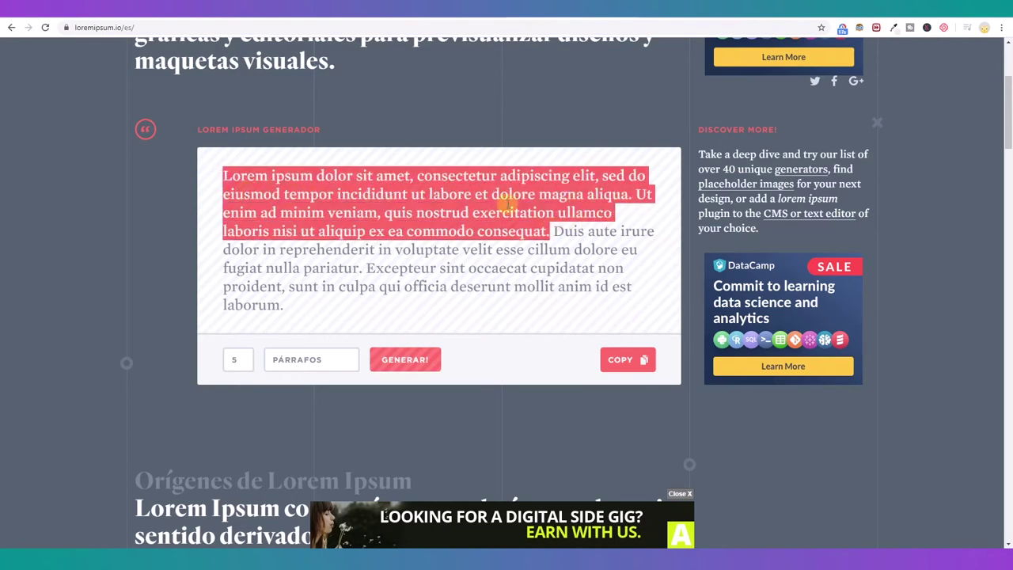
pyautogui.rightClick(414, 174)
pyautogui.click(447, 186)
pyautogui.click(427, 163)
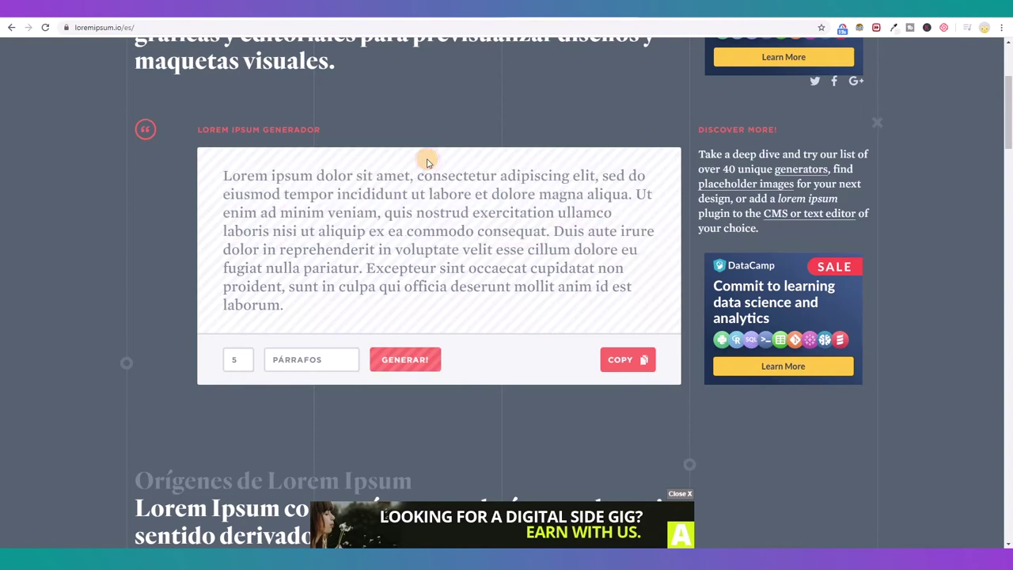
pyautogui.scroll(2, 427, 162)
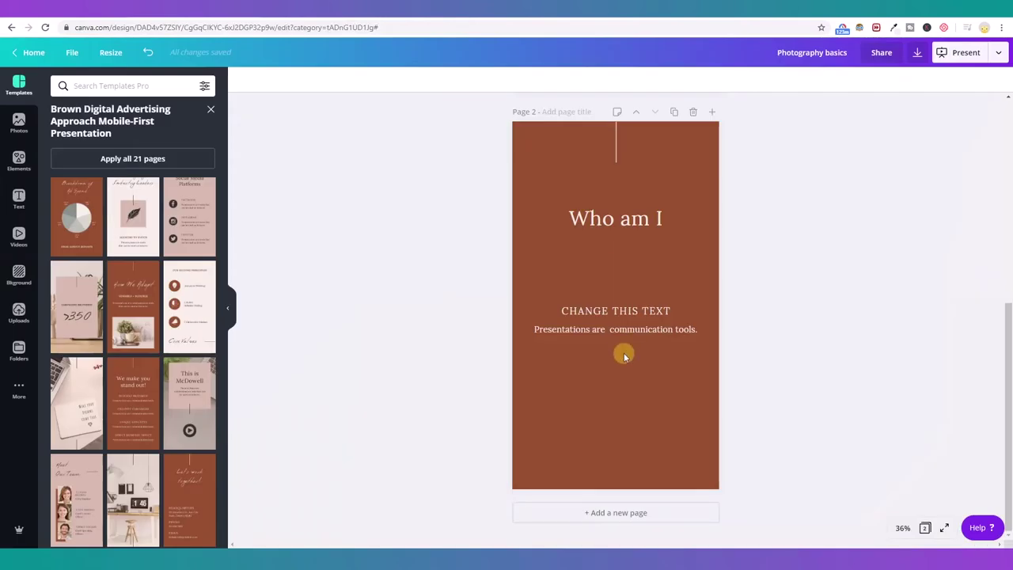
# Back in Canva, replace the description on page 2 with the copied lorem ipsum text and place it below the subheading.
pyautogui.click(611, 330)
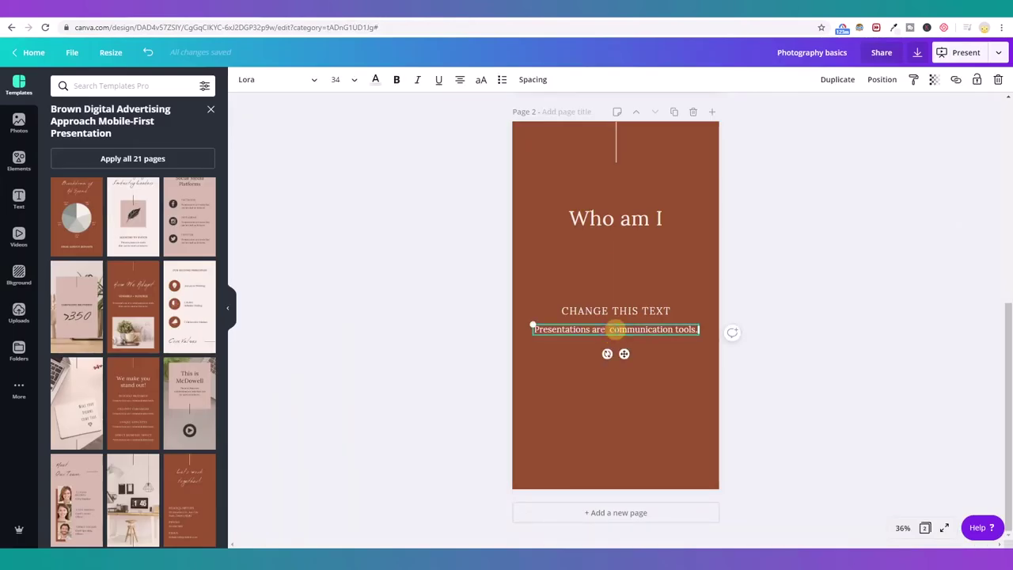
pyautogui.hotkey('ctrl', 'v')
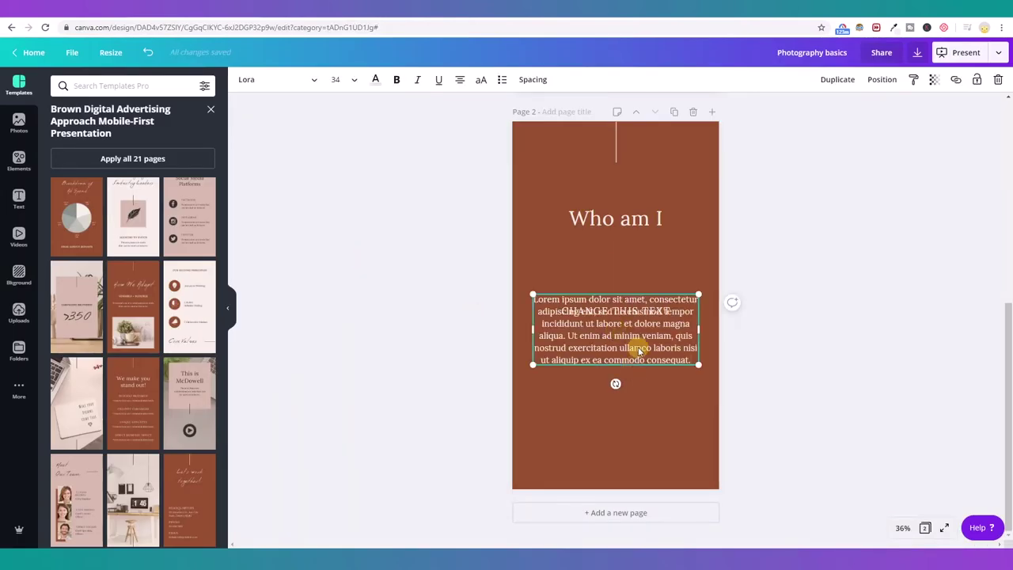
pyautogui.moveTo(654, 351); pyautogui.dragTo(656, 388)
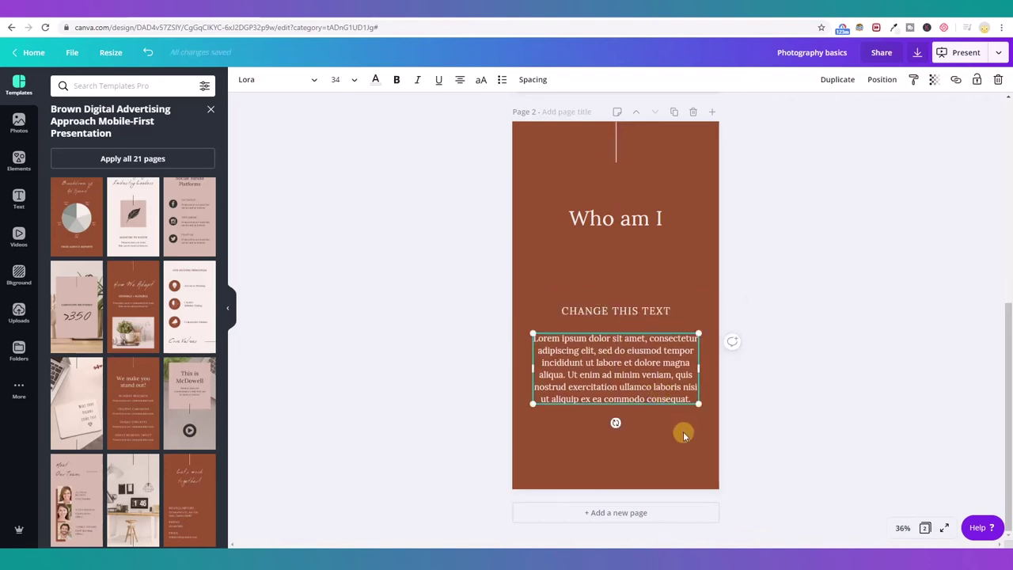
# Move the "CHANGE THIS TEXT" subheading and the lorem ipsum paragraph together closer to the lower edge of page 2.
pyautogui.keyDown('shift'); pyautogui.click(615, 310); pyautogui.keyUp('shift')
pyautogui.moveTo(642, 362); pyautogui.dragTo(641, 407)
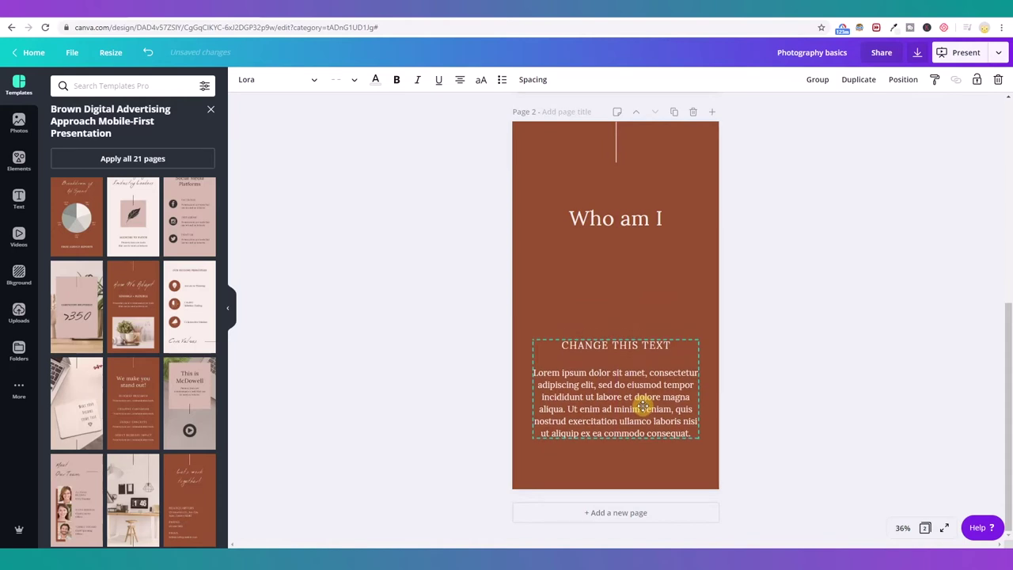
pyautogui.click(640, 297)
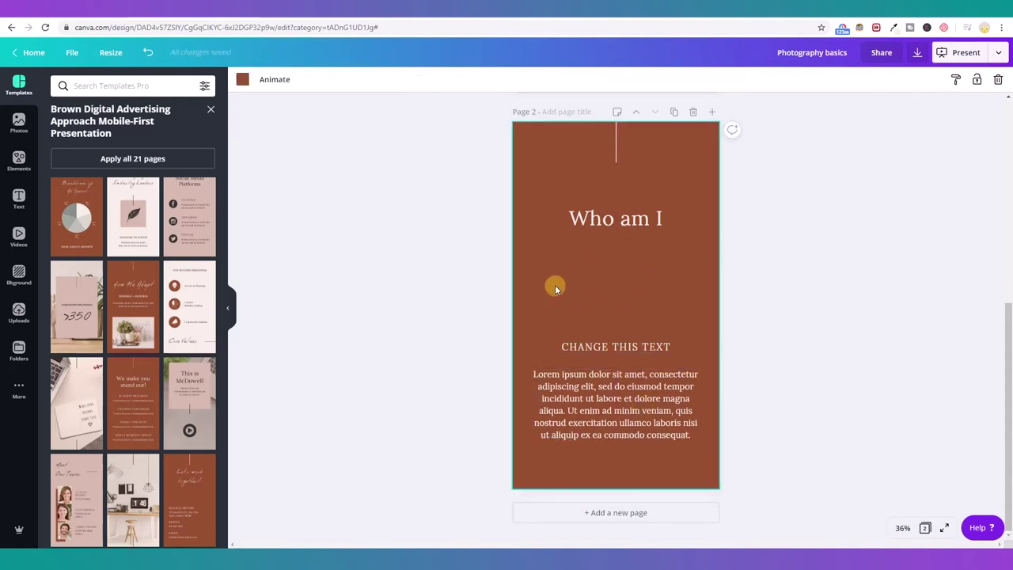
pyautogui.moveTo(643, 425); pyautogui.dragTo(645, 431)
pyautogui.click(656, 293)
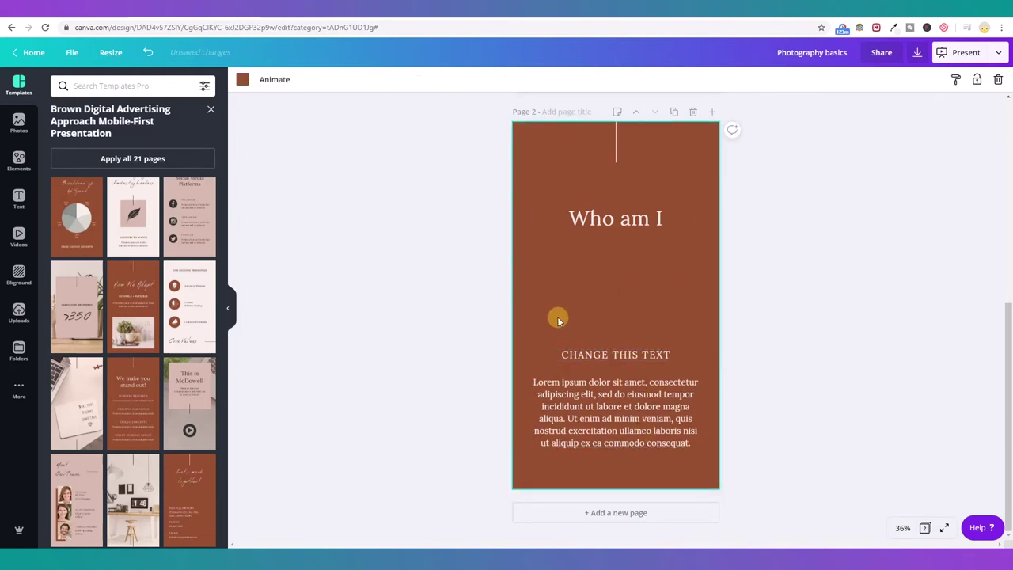
pyautogui.scroll(4, 558, 319)
pyautogui.scroll(-4, 555, 321)
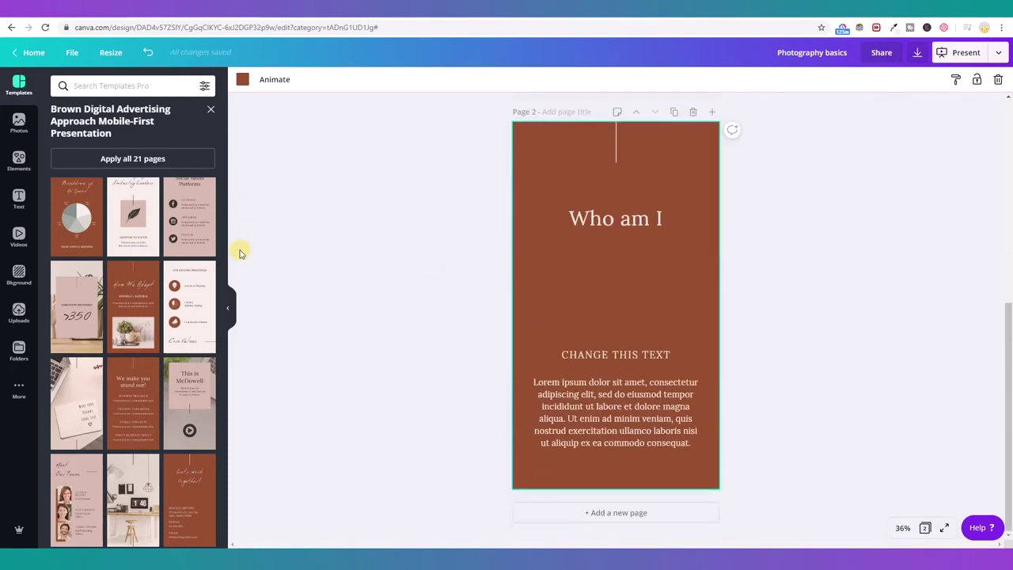
# Add a third page with the "Course Outline" layout from the Brown and Cream Simple Photography Mobile-First Presentation template.
pyautogui.click(211, 108)
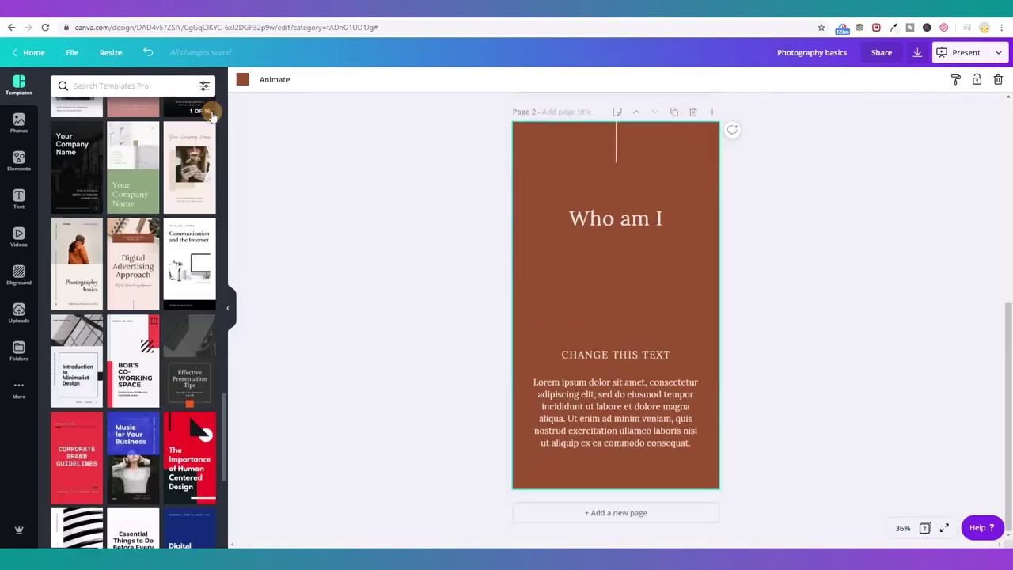
pyautogui.click(86, 266)
pyautogui.scroll(-3, 155, 360)
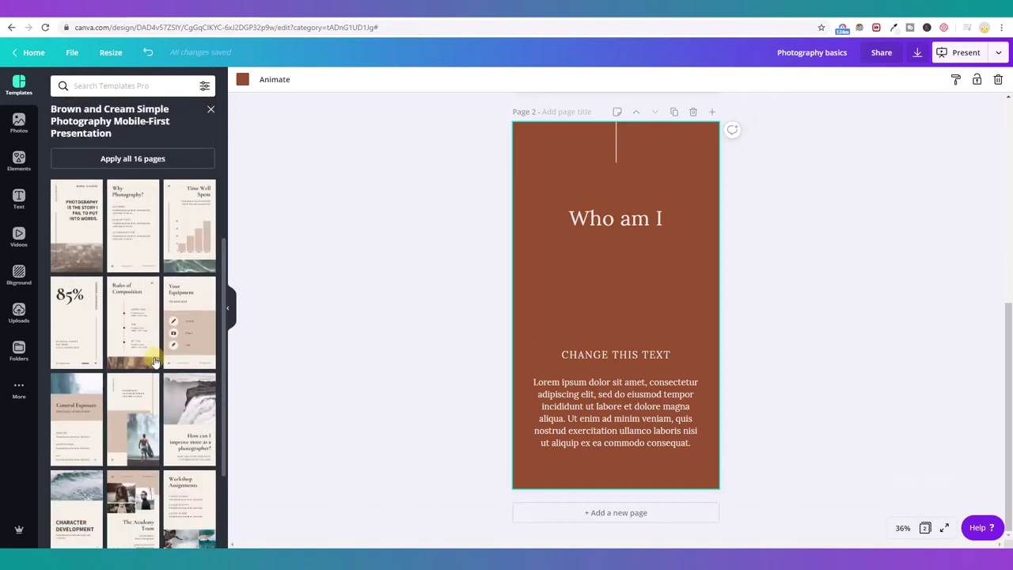
pyautogui.scroll(2, 155, 360)
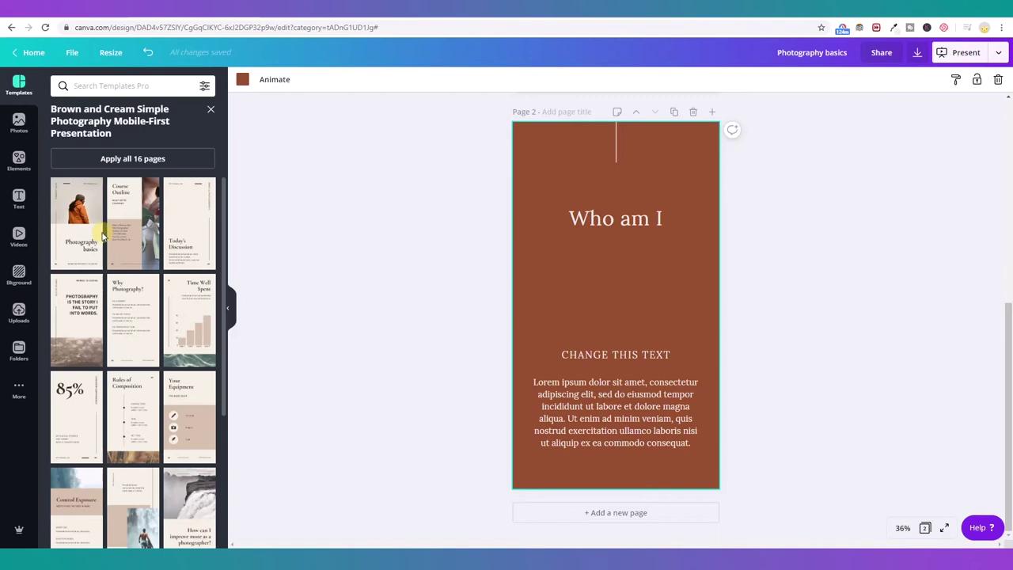
pyautogui.click(636, 510)
pyautogui.moveTo(135, 233); pyautogui.dragTo(546, 242)
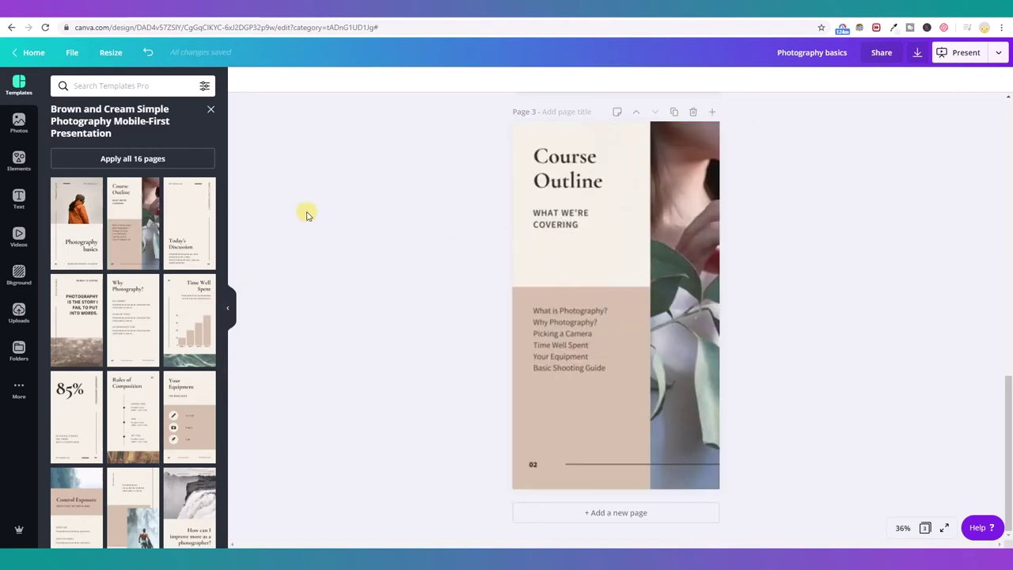
# Copy the style of the beige block on page 3 onto the brown background of page 2.
pyautogui.click(615, 399)
pyautogui.scroll(2, 935, 242)
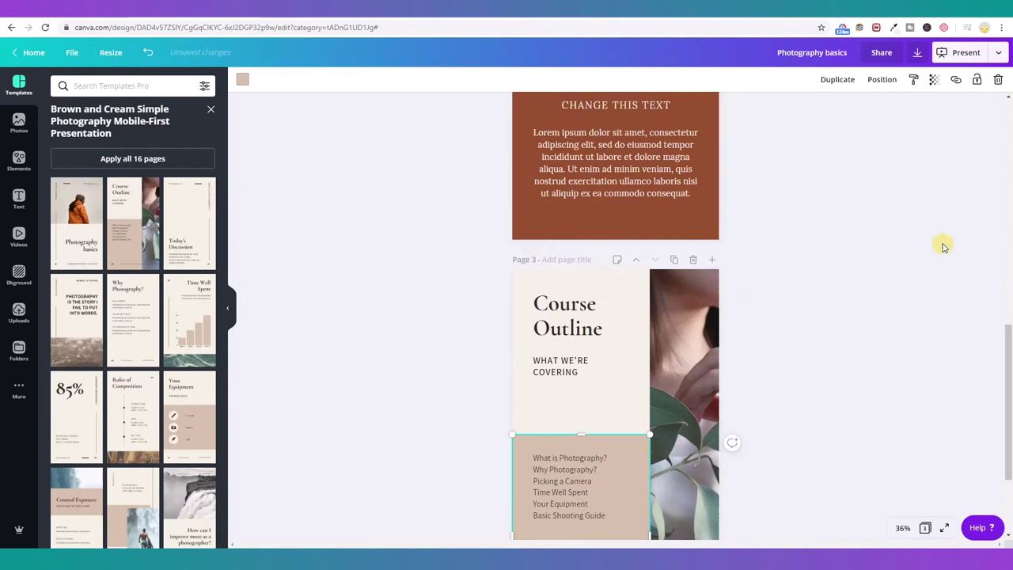
pyautogui.click(914, 80)
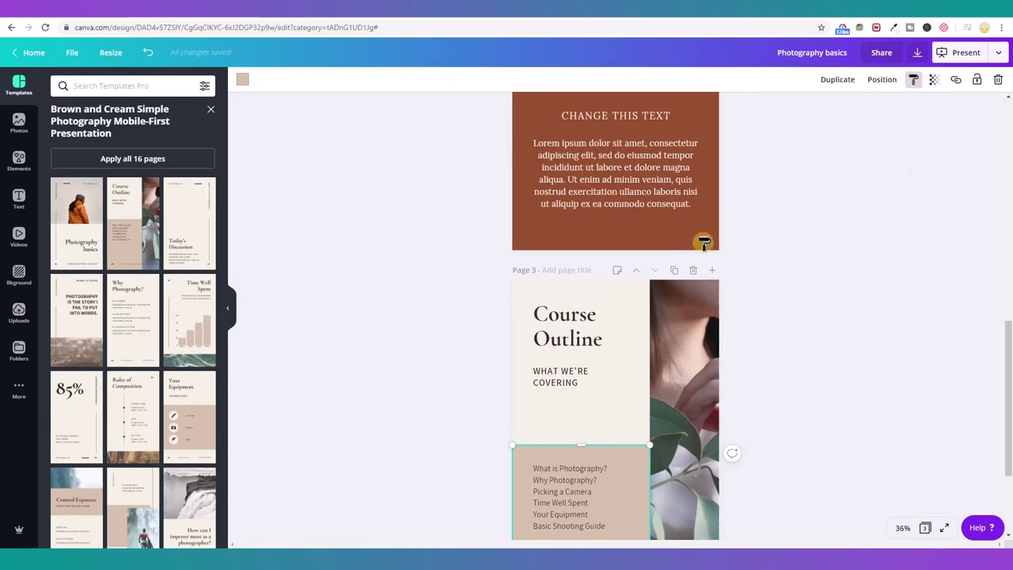
pyautogui.scroll(3, 708, 238)
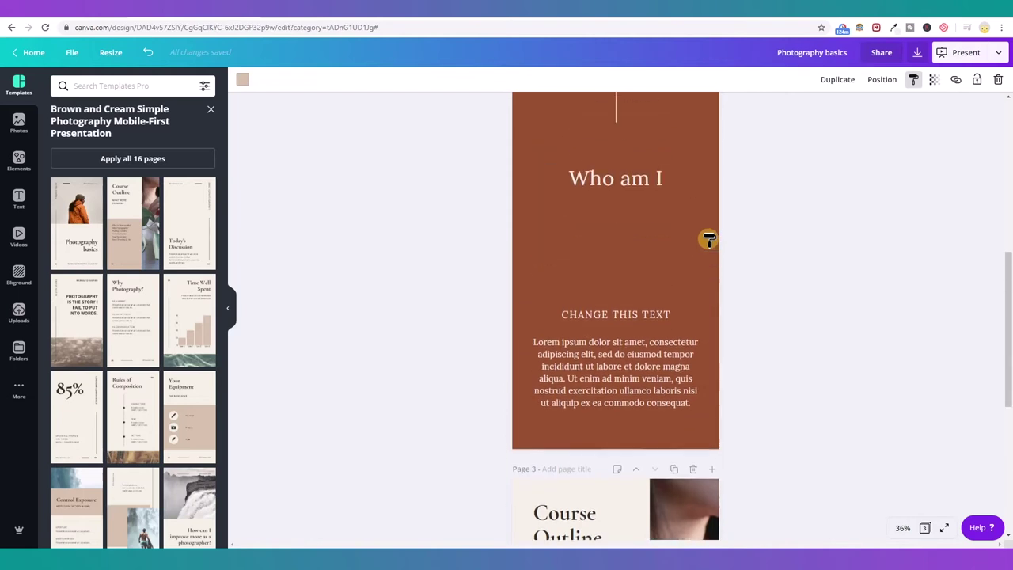
pyautogui.click(710, 226)
pyautogui.scroll(-5, 791, 277)
pyautogui.click(610, 414)
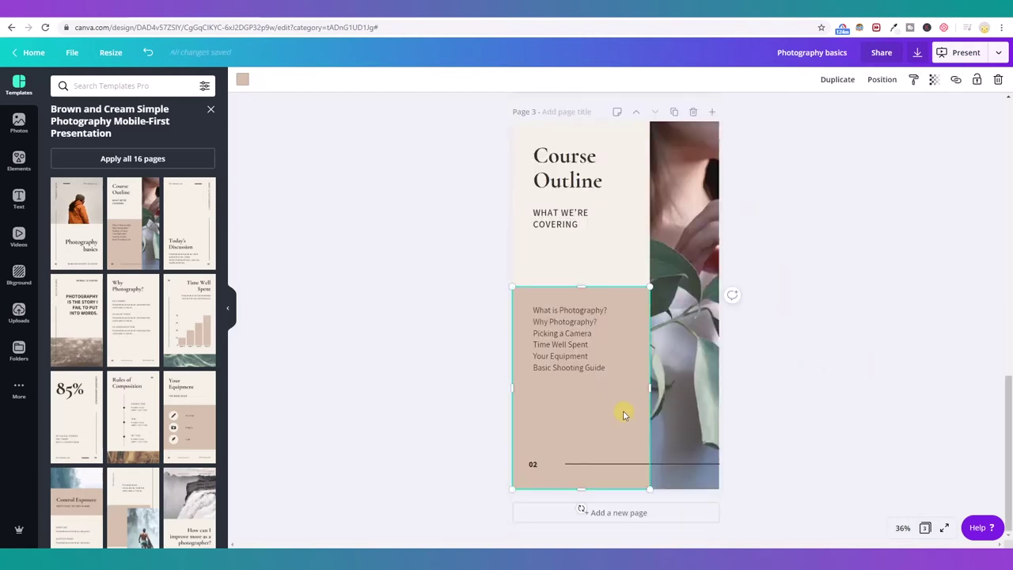
pyautogui.scroll(2, 623, 415)
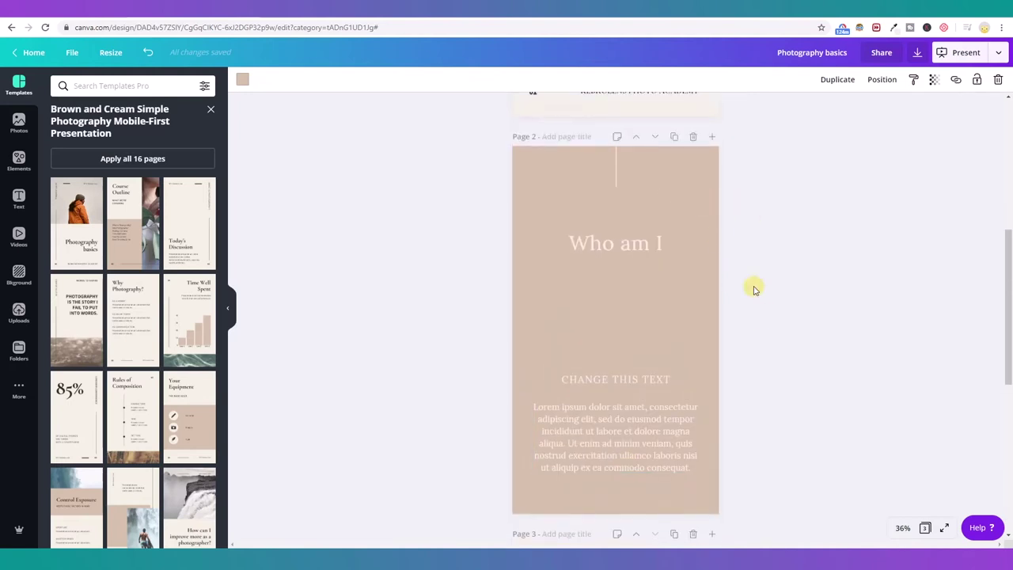
pyautogui.scroll(-3, 746, 336)
pyautogui.scroll(2, 747, 339)
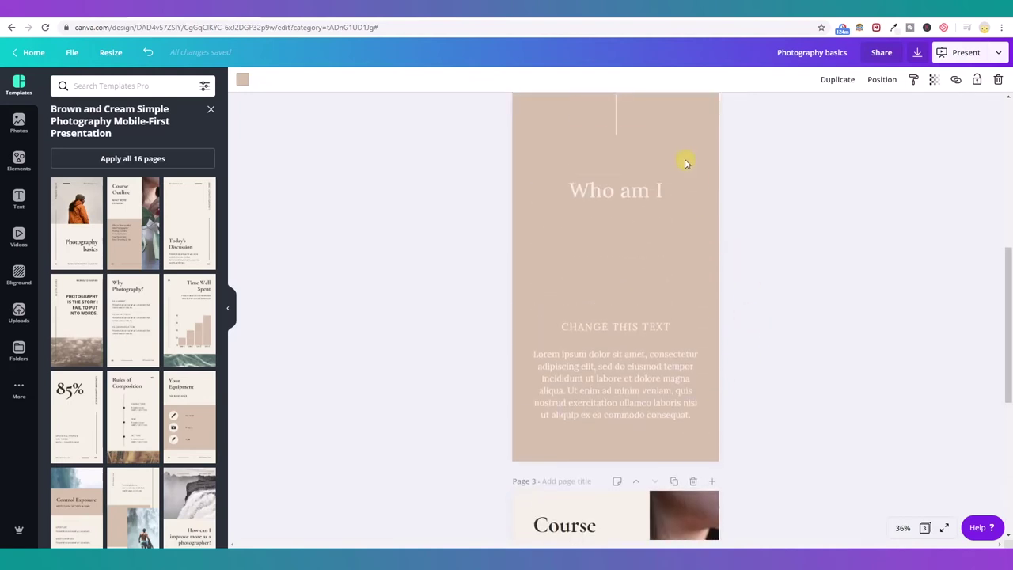
# Recolour the subheading, the paragraph and the "Who am I" heading on page 2 with the dark brown document colour #342d29.
pyautogui.moveTo(637, 364); pyautogui.dragTo(638, 420)
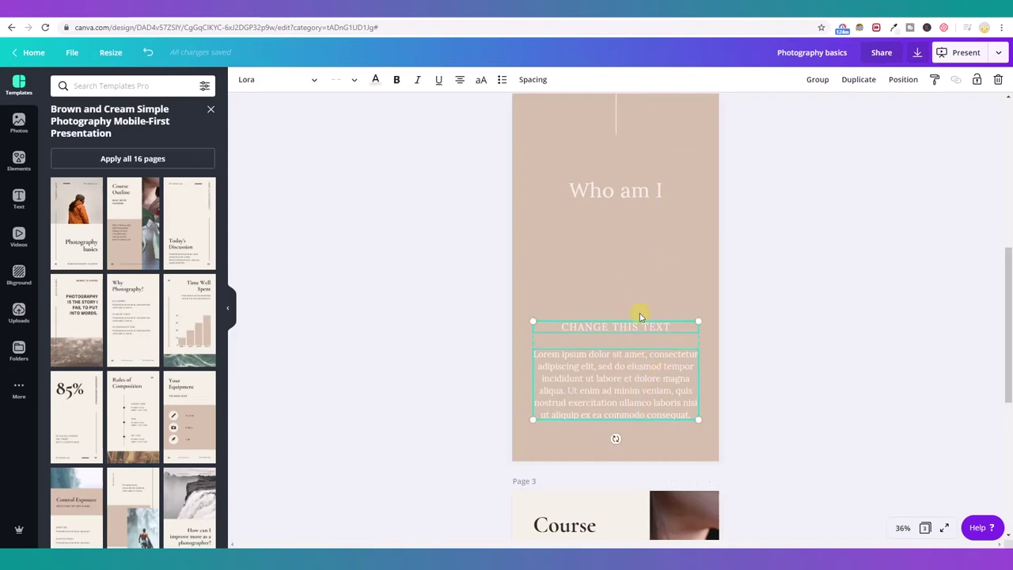
pyautogui.moveTo(622, 288); pyautogui.dragTo(665, 388)
pyautogui.click(376, 80)
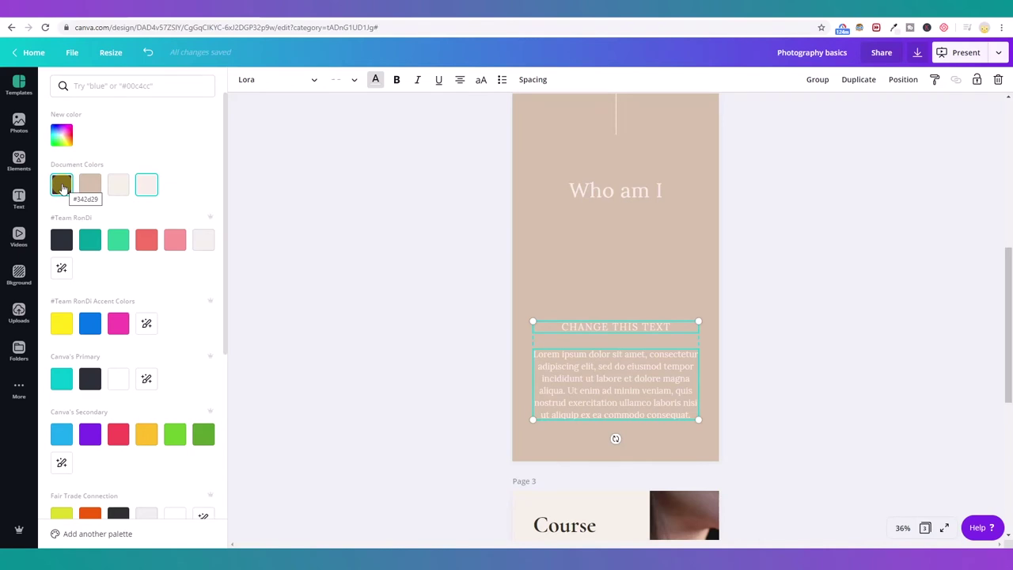
pyautogui.click(62, 186)
pyautogui.moveTo(688, 250); pyautogui.dragTo(639, 190)
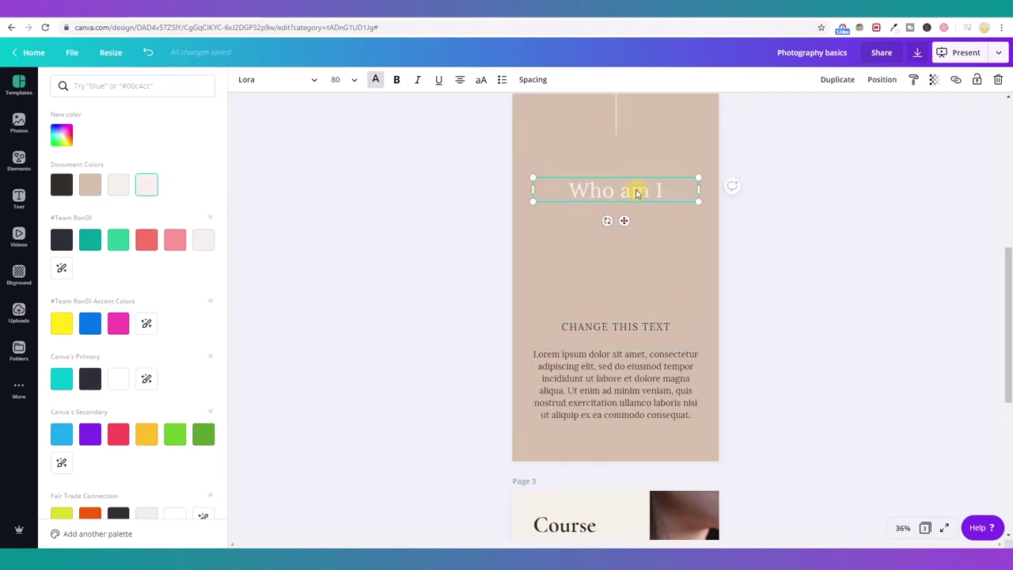
pyautogui.click(62, 186)
pyautogui.click(706, 288)
pyautogui.click(895, 380)
# Delete the "Course Outline" page 3 from the presentation.
pyautogui.scroll(-4, 772, 393)
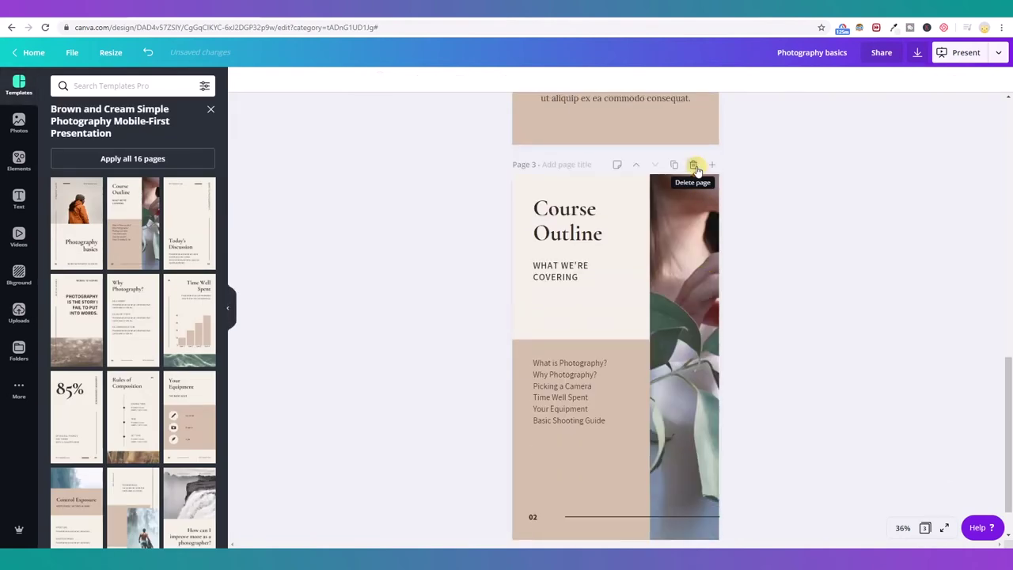
pyautogui.click(693, 165)
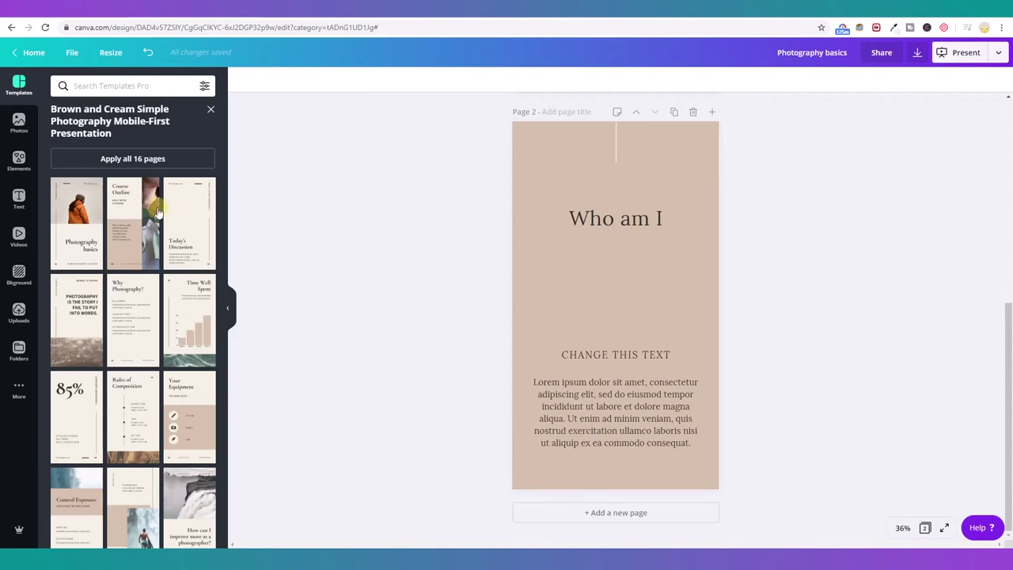
# Add a rounded blob-shaped frame to page 2, reduced in size and centred between the "Who am I" heading and the subheading.
pyautogui.click(18, 162)
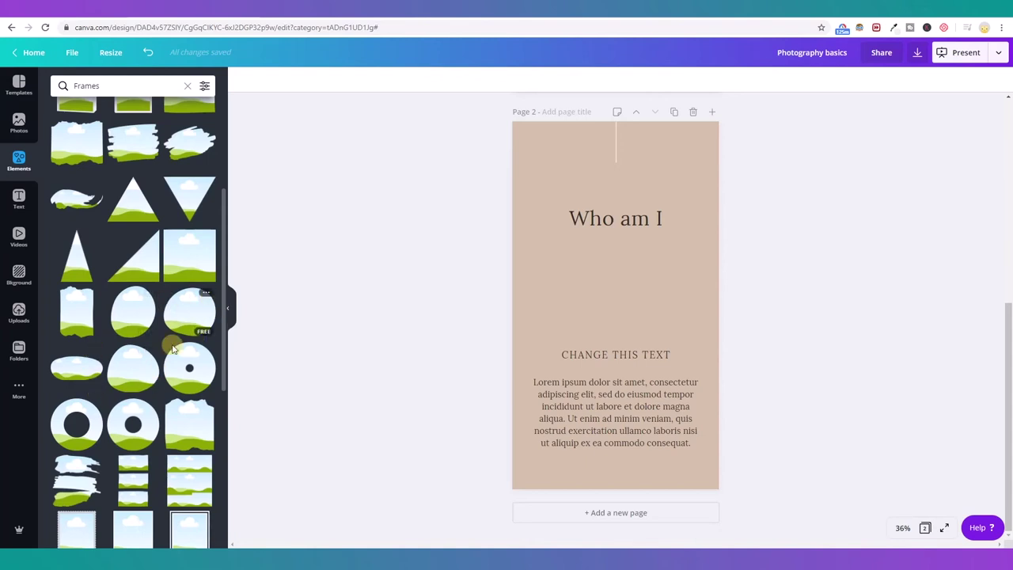
pyautogui.click(130, 372)
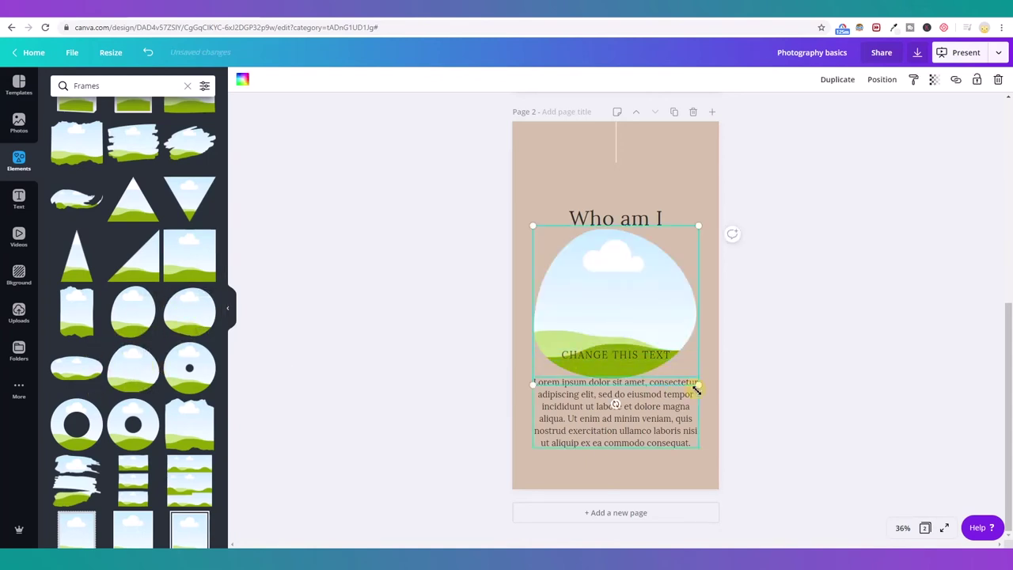
pyautogui.moveTo(692, 380); pyautogui.dragTo(642, 347)
pyautogui.moveTo(588, 301); pyautogui.dragTo(627, 298)
pyautogui.moveTo(676, 228); pyautogui.dragTo(663, 242)
pyautogui.moveTo(617, 273); pyautogui.dragTo(624, 274)
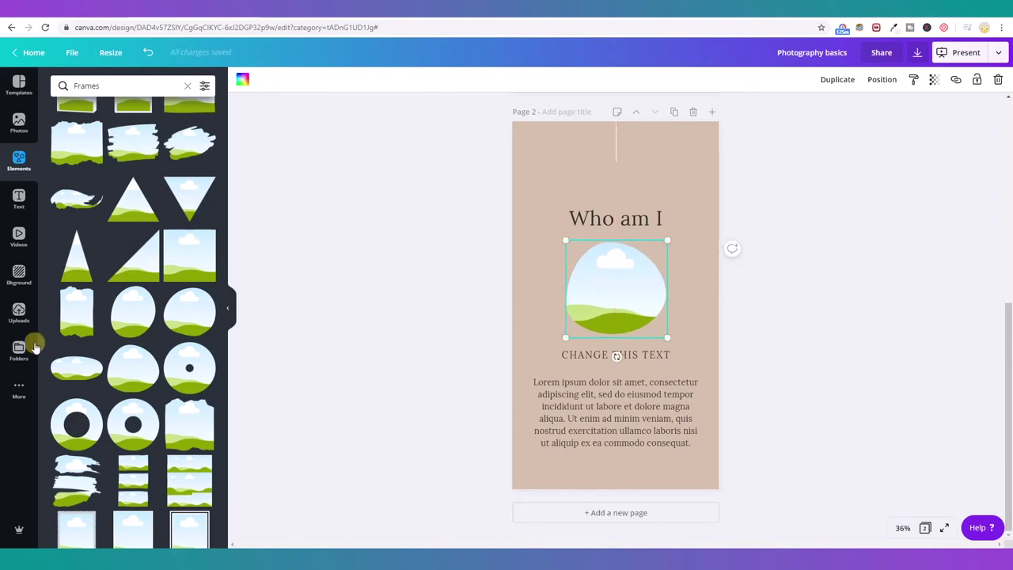
# Fill the page 2 frame with the uploaded photo of the woman sitting on a sofa and open its crop.
pyautogui.click(16, 313)
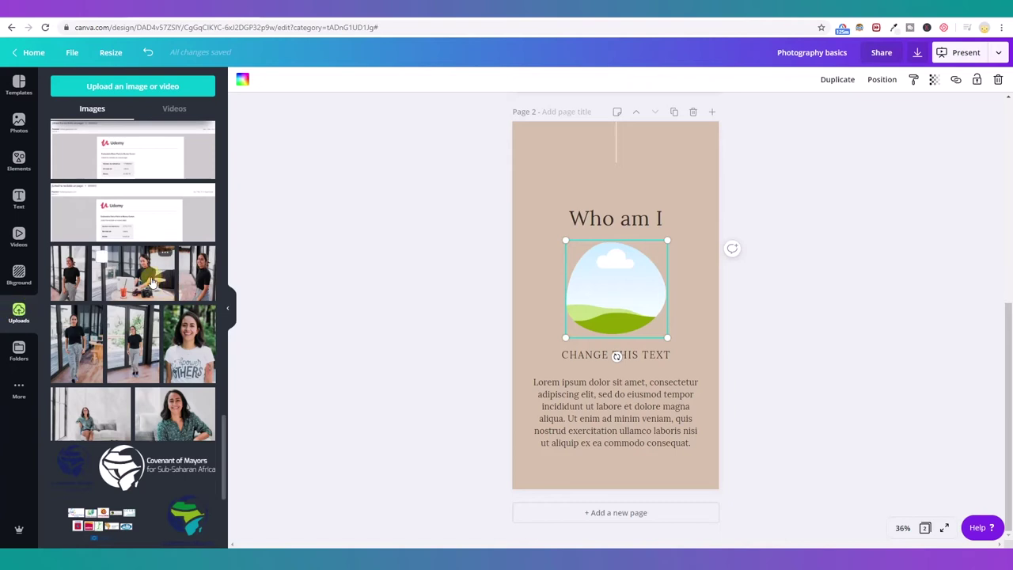
pyautogui.moveTo(83, 430); pyautogui.dragTo(624, 301)
pyautogui.doubleClick(624, 301)
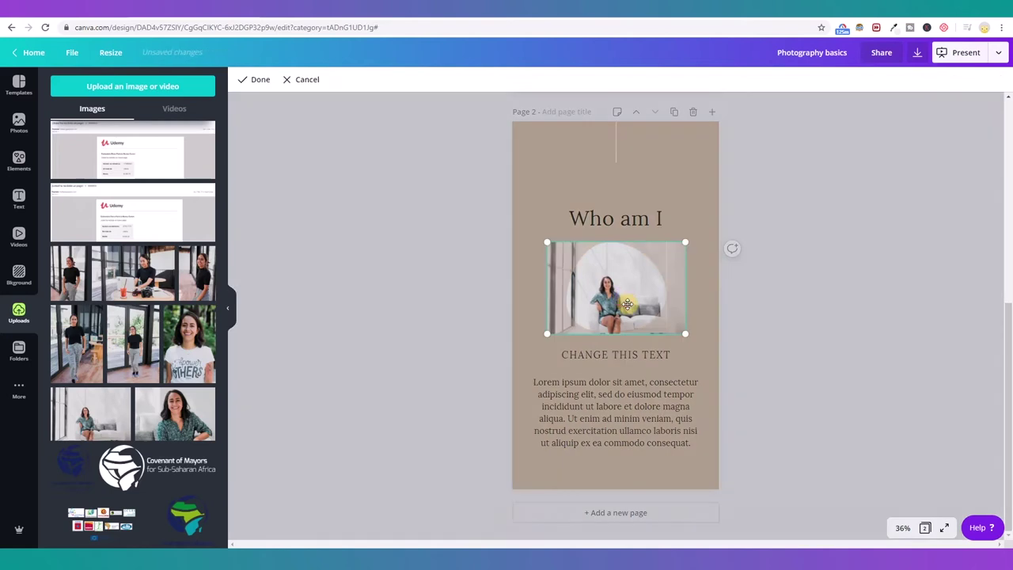
# Enlarge and recentre the photo so the seated woman fills the frame, and shift the "CHANGE THIS TEXT" subheading slightly down.
pyautogui.moveTo(685, 245); pyautogui.dragTo(718, 220)
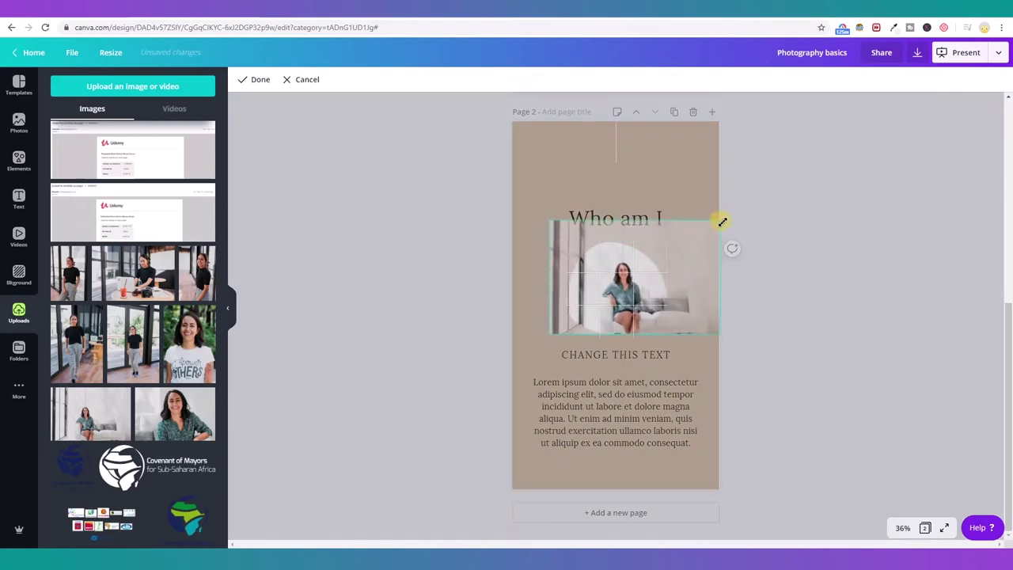
pyautogui.moveTo(621, 281); pyautogui.dragTo(609, 280)
pyautogui.moveTo(536, 220); pyautogui.dragTo(523, 212)
pyautogui.moveTo(612, 287); pyautogui.dragTo(622, 286)
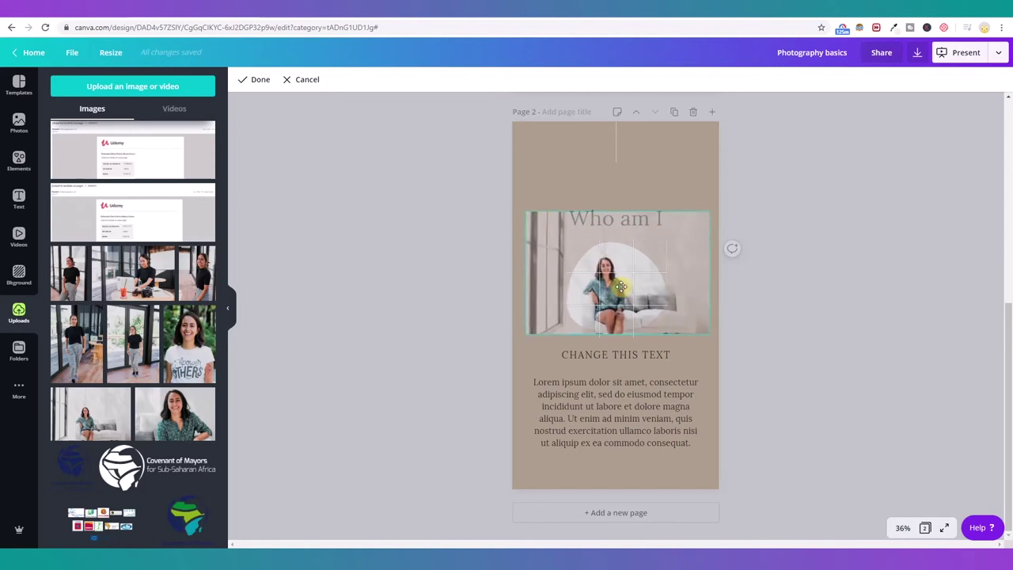
pyautogui.click(255, 81)
pyautogui.click(802, 362)
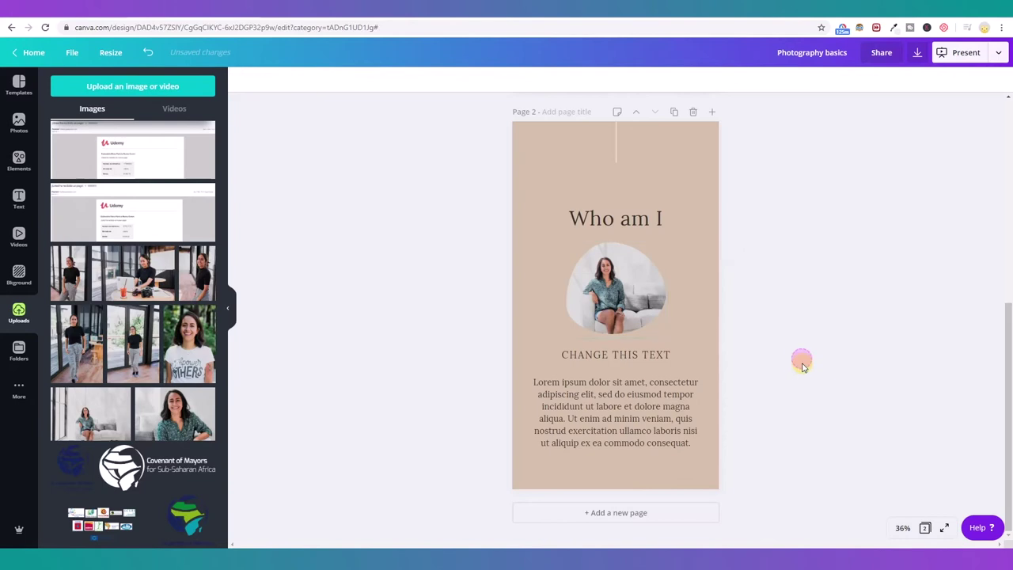
pyautogui.moveTo(671, 363); pyautogui.dragTo(672, 368)
# Switch to the "Q&As for Canva Video" Notepad file and highlight the "how can I help" line.
pyautogui.moveTo(368, 558)
pyautogui.click(392, 518)
pyautogui.click(831, 372)
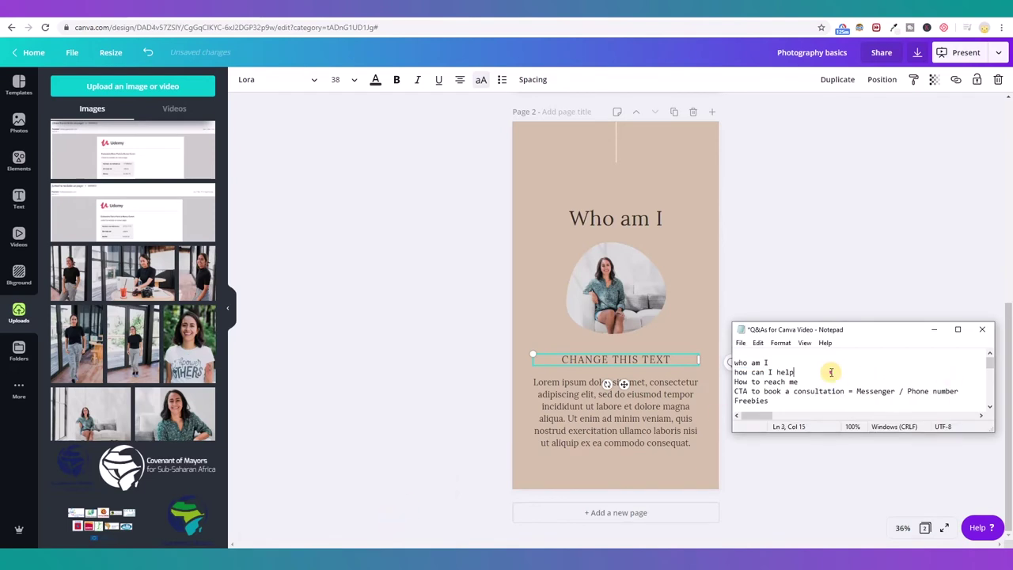
pyautogui.click(798, 372)
pyautogui.hotkey('shift', 'Home')
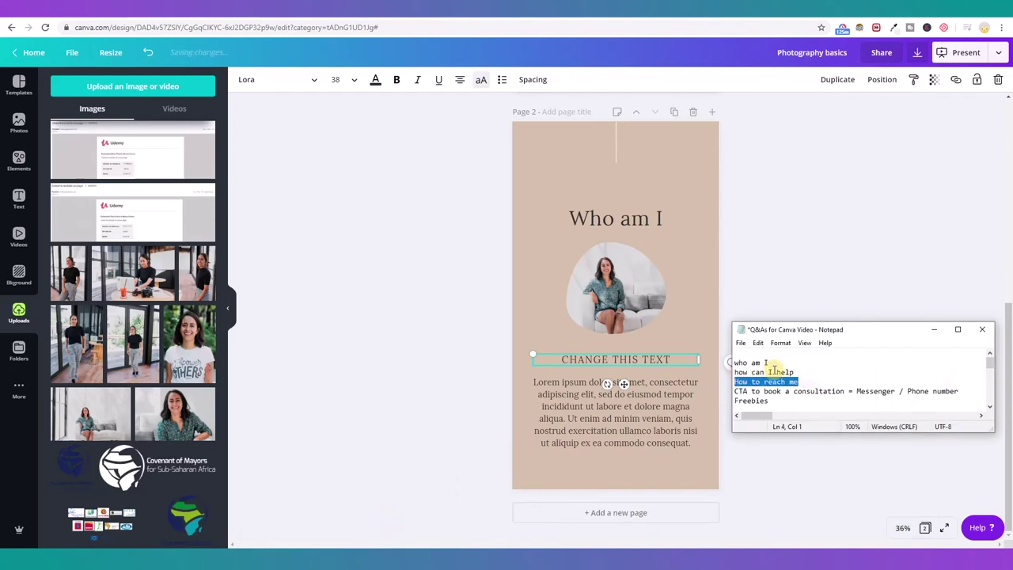
pyautogui.click(799, 372)
pyautogui.hotkey('shift', 'Home')
# Return to the Canva design, raise the "Who am I" heading on page 2 slightly and add a new page after it.
pyautogui.click(815, 263)
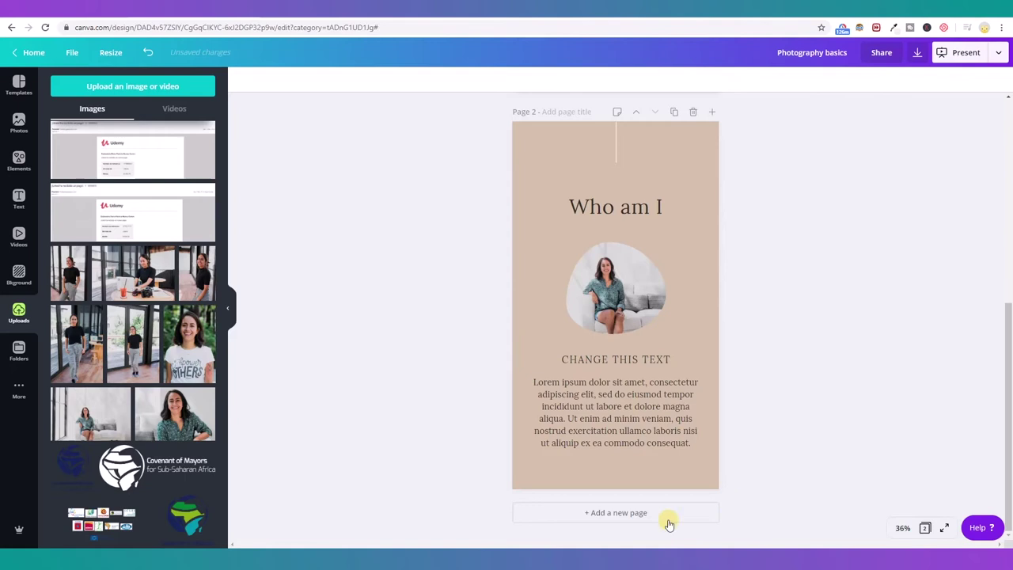
pyautogui.click(611, 514)
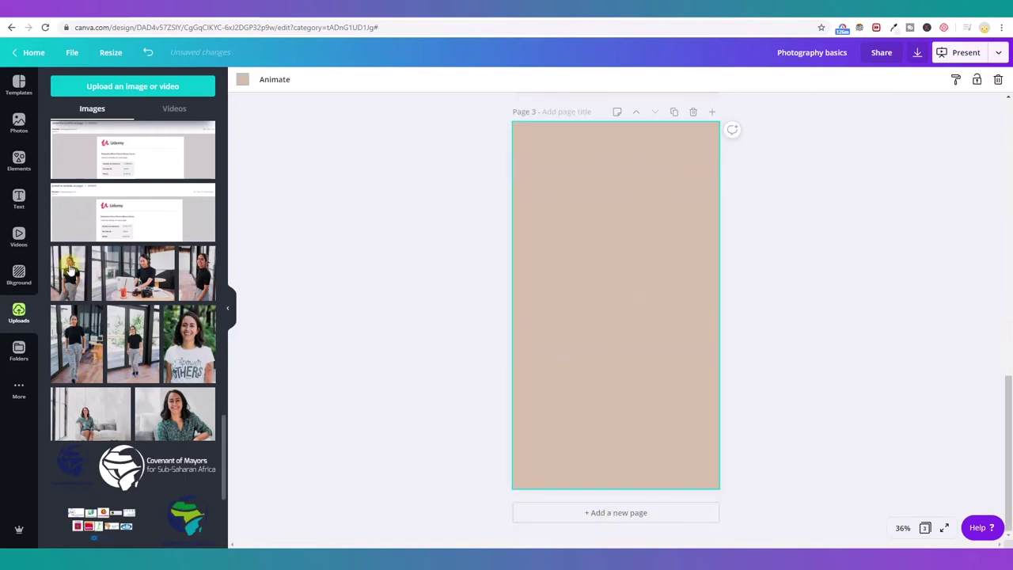
# Apply the "We make you stand out!" layout from the Brown Digital Advertising Approach Mobile-First Presentation template to page 3.
pyautogui.click(18, 83)
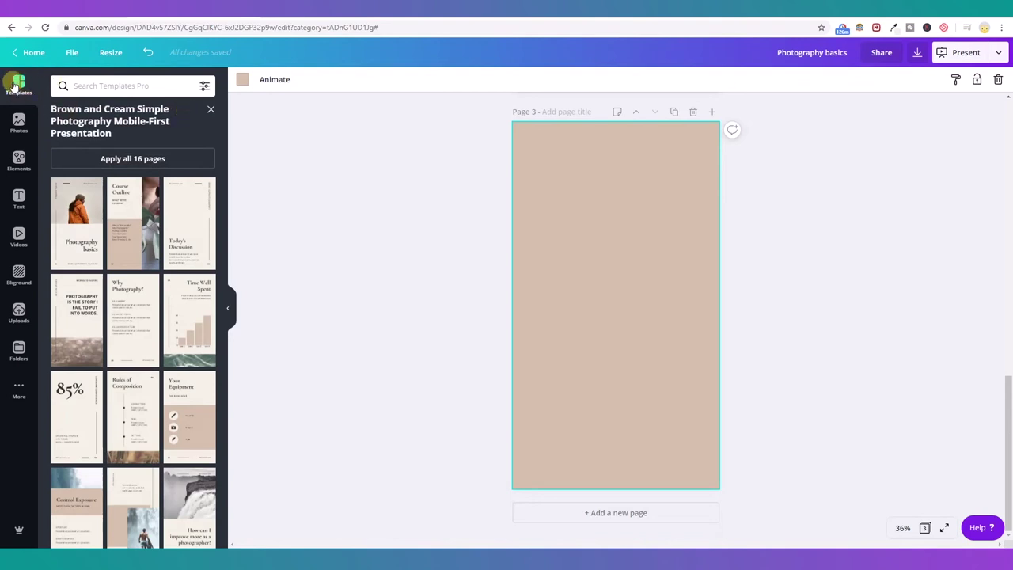
pyautogui.click(210, 112)
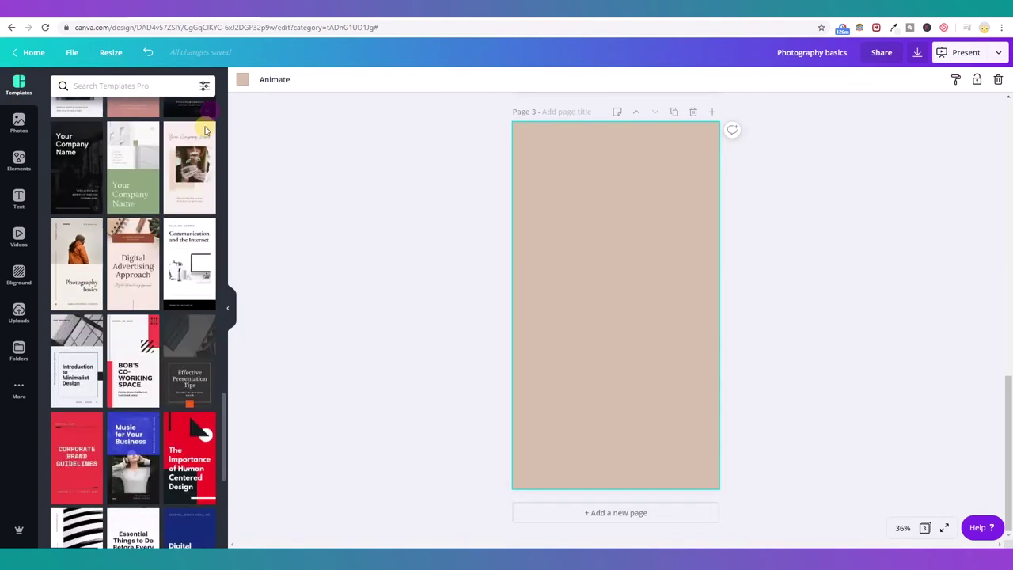
pyautogui.click(146, 268)
pyautogui.scroll(-1, 224, 244)
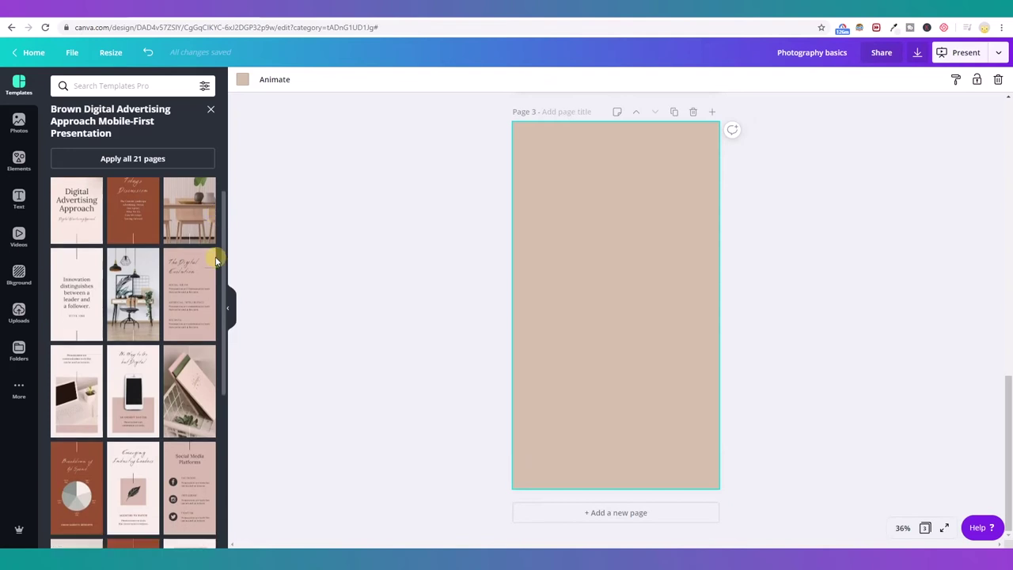
pyautogui.scroll(-3, 217, 277)
pyautogui.scroll(5, 459, 402)
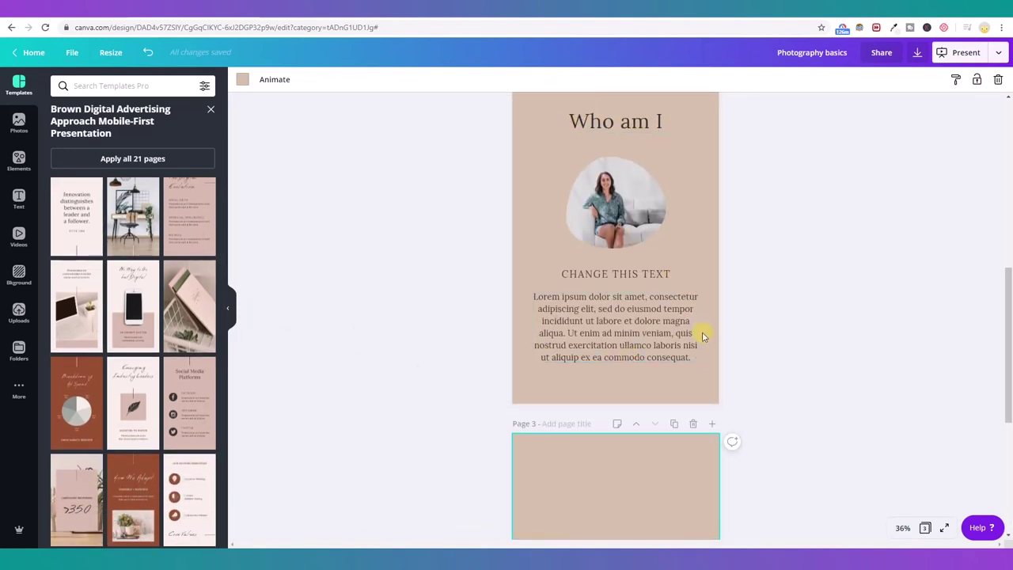
pyautogui.scroll(-3, 700, 334)
pyautogui.scroll(-5, 480, 389)
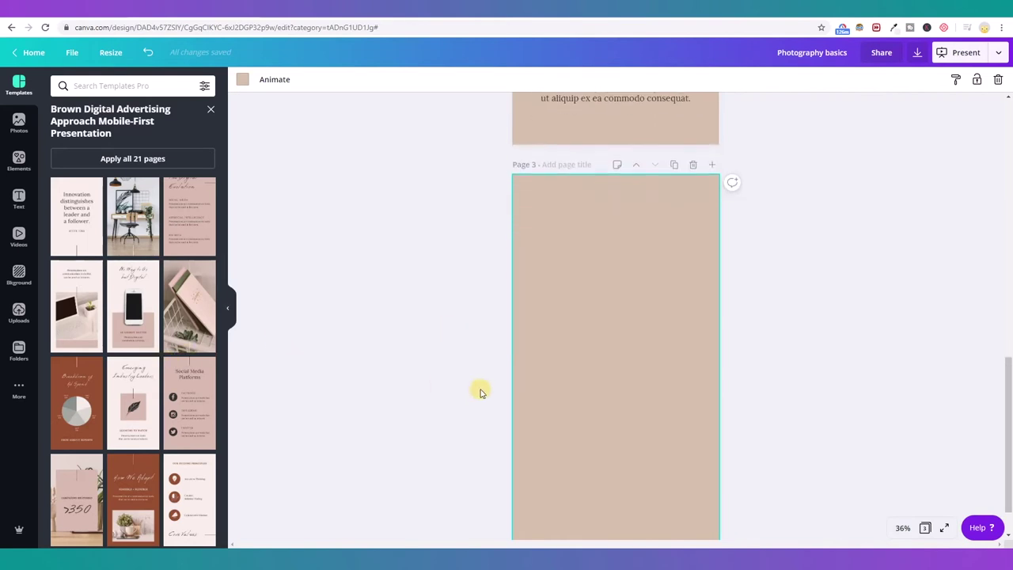
pyautogui.scroll(-2, 166, 406)
pyautogui.scroll(-2, 166, 405)
pyautogui.scroll(-2, 441, 400)
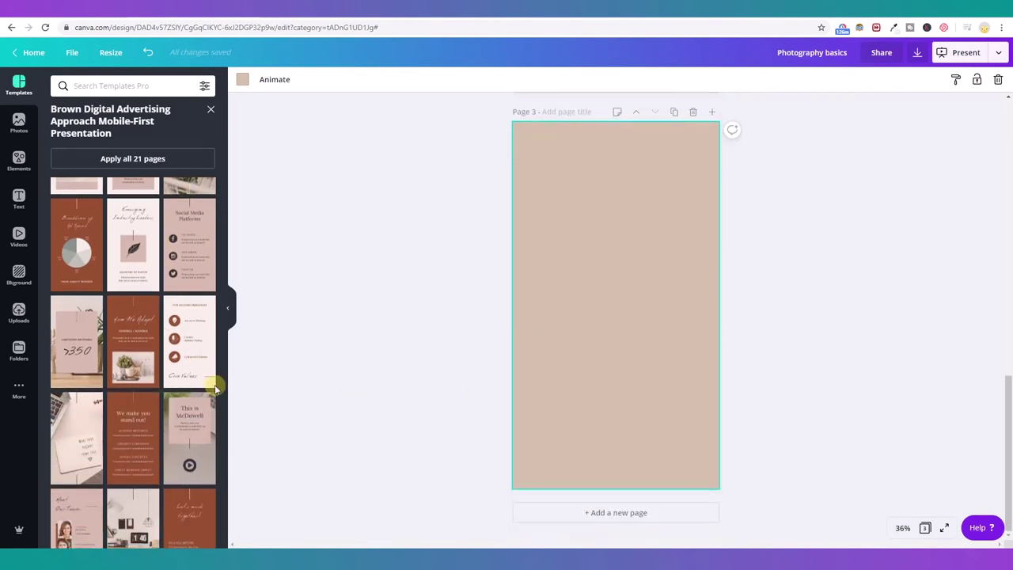
pyautogui.scroll(-1, 140, 389)
pyautogui.click(138, 408)
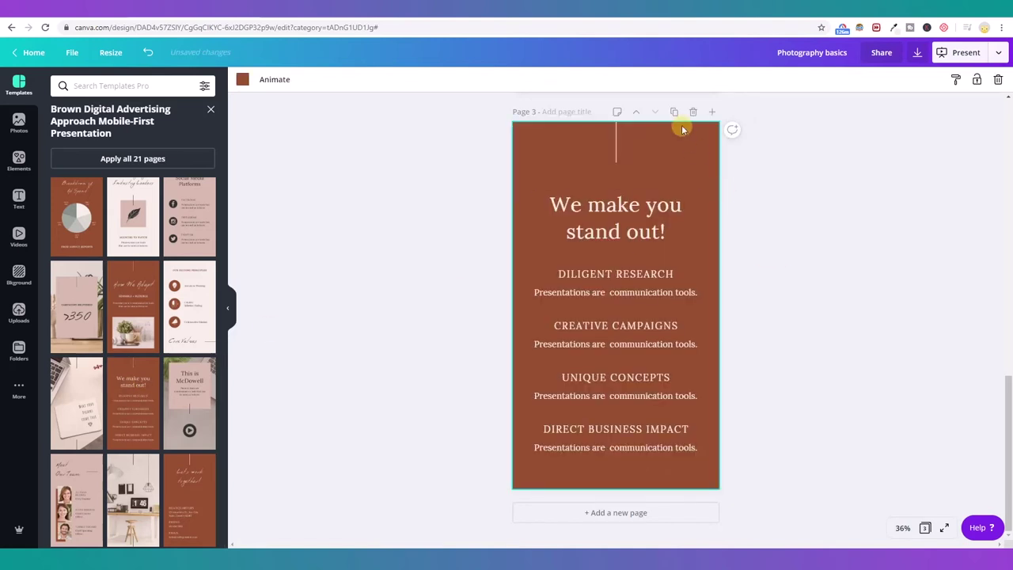
# Try the beige document colour as page 3's background, and settle on the light cream document colour.
pyautogui.click(243, 80)
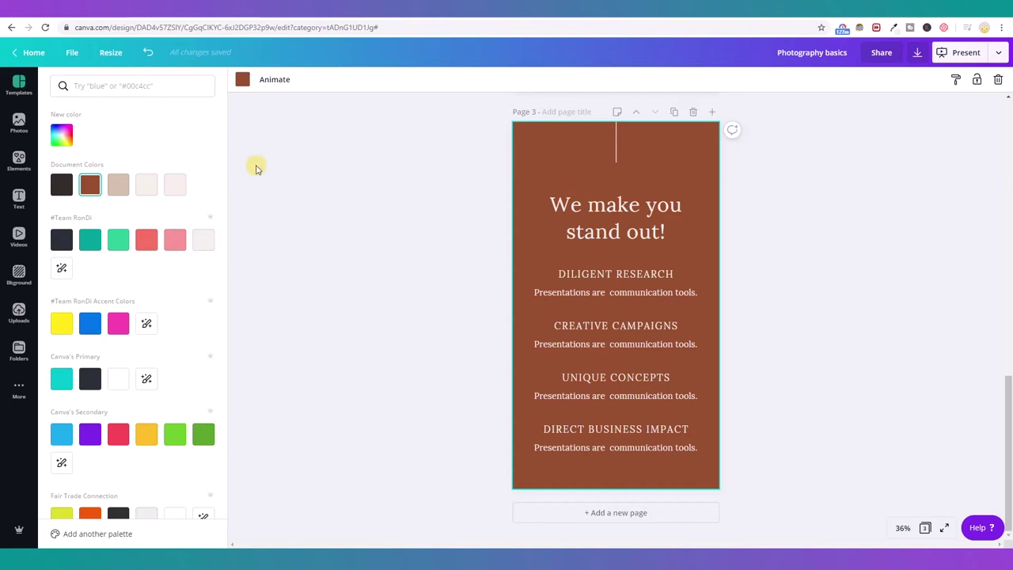
pyautogui.click(121, 184)
pyautogui.scroll(3, 502, 340)
pyautogui.scroll(-3, 502, 340)
pyautogui.scroll(2, 502, 344)
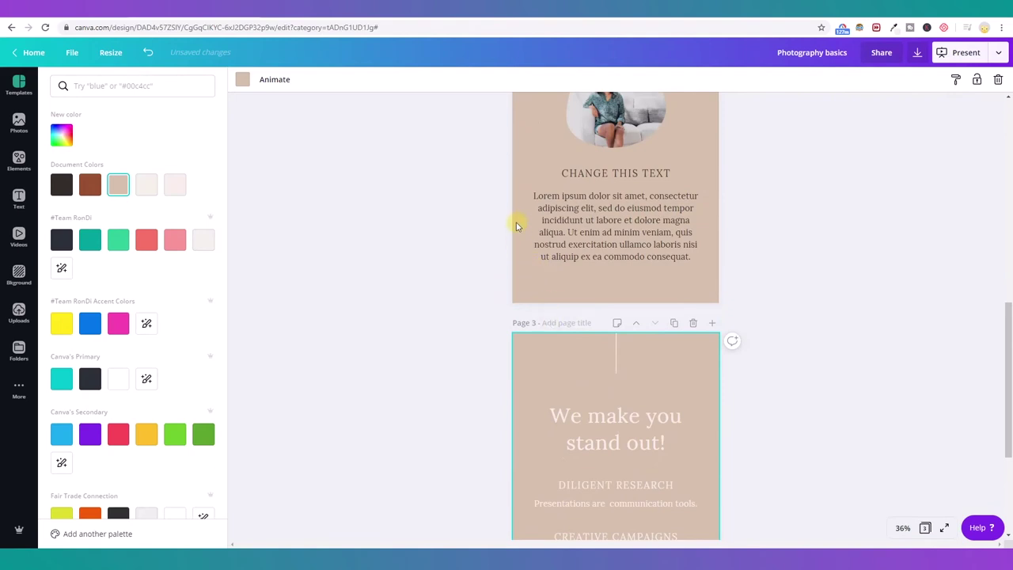
pyautogui.scroll(2, 517, 224)
pyautogui.scroll(-3, 518, 224)
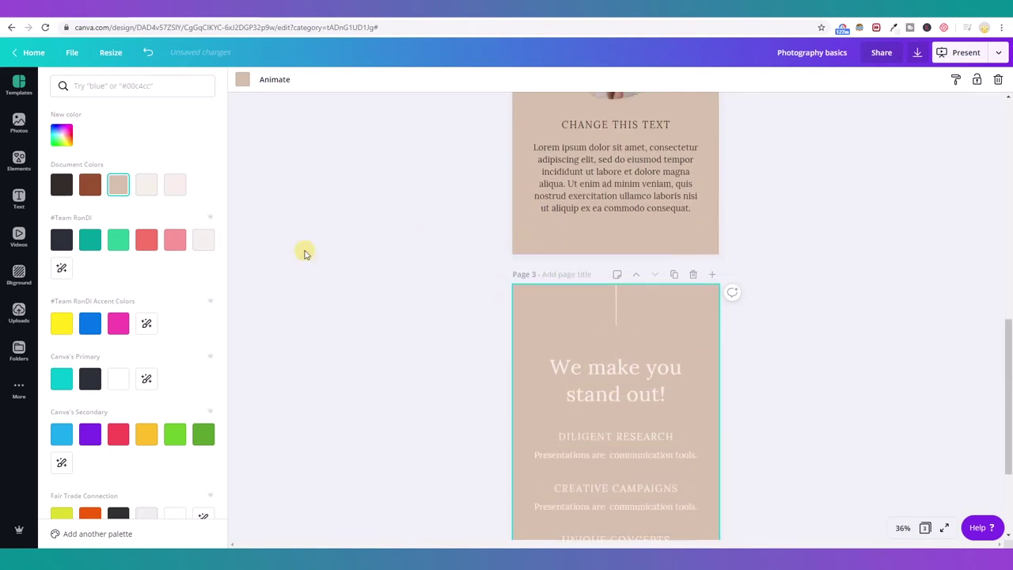
pyautogui.click(146, 187)
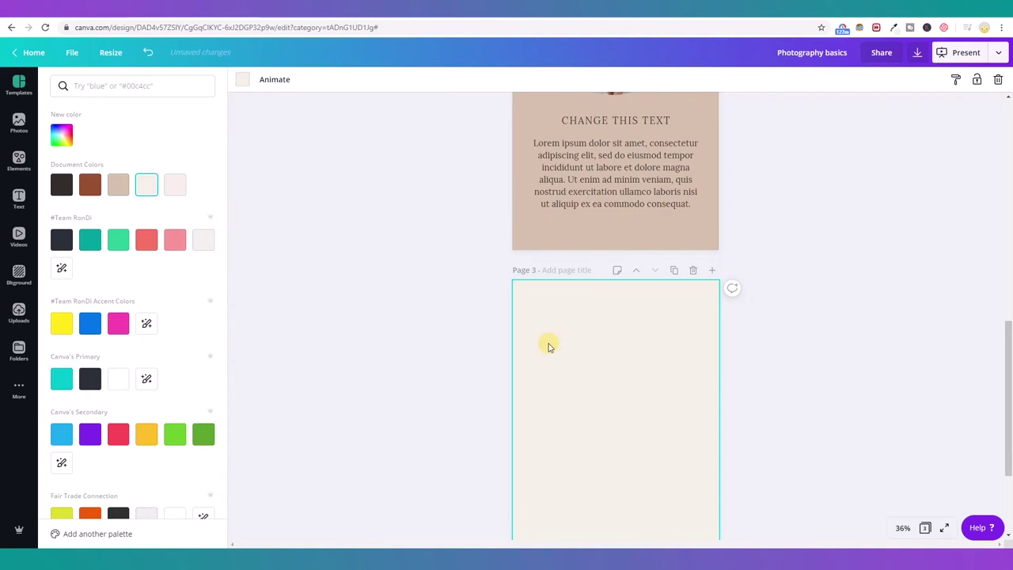
pyautogui.scroll(-2, 547, 344)
pyautogui.moveTo(488, 213); pyautogui.dragTo(762, 480)
pyautogui.scroll(-1, 779, 461)
pyautogui.click(785, 364)
pyautogui.moveTo(781, 414); pyautogui.dragTo(488, 185)
pyautogui.click(427, 188)
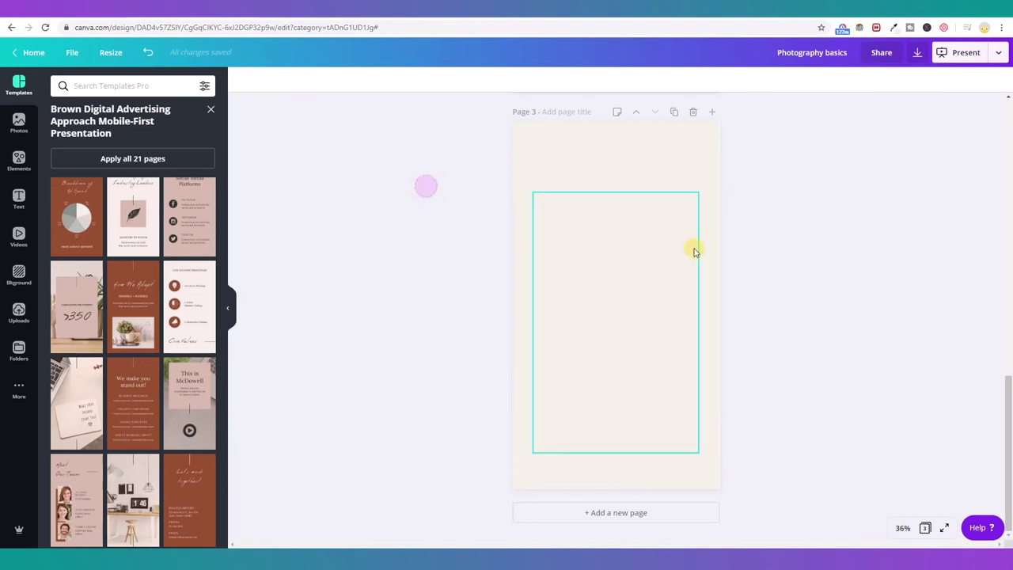
pyautogui.click(682, 208)
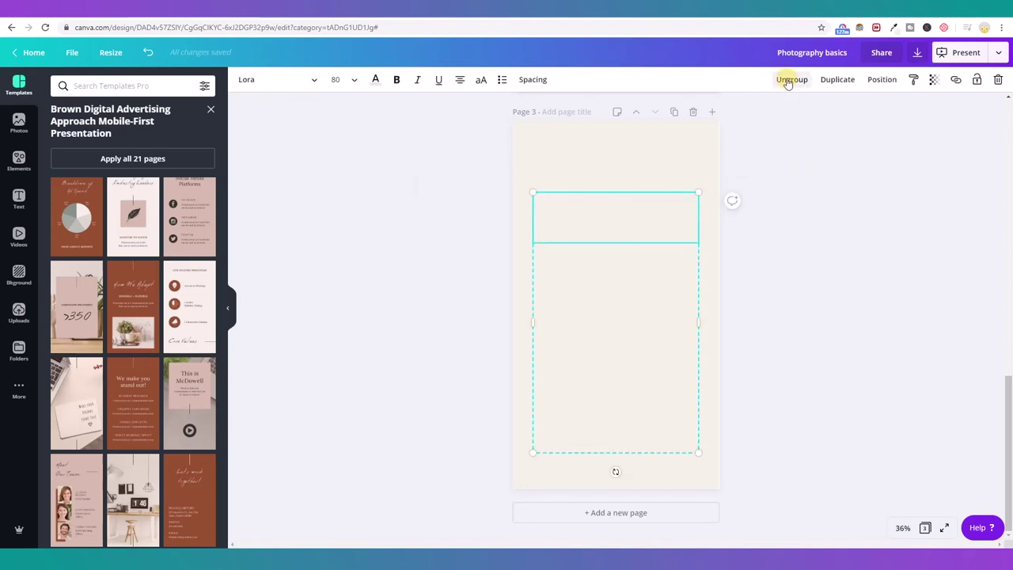
pyautogui.click(819, 354)
pyautogui.click(634, 206)
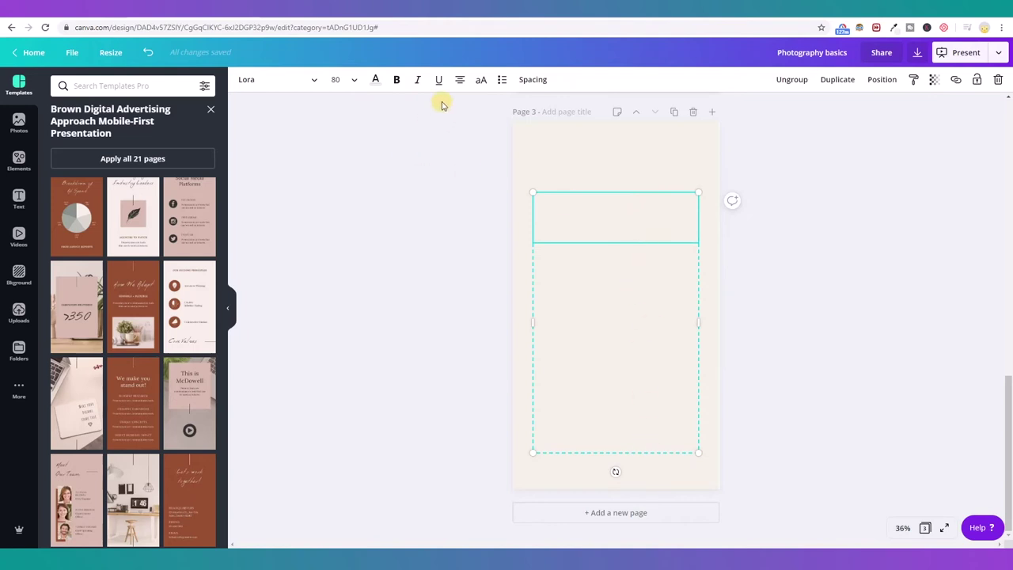
pyautogui.click(819, 377)
pyautogui.moveTo(748, 425); pyautogui.dragTo(538, 185)
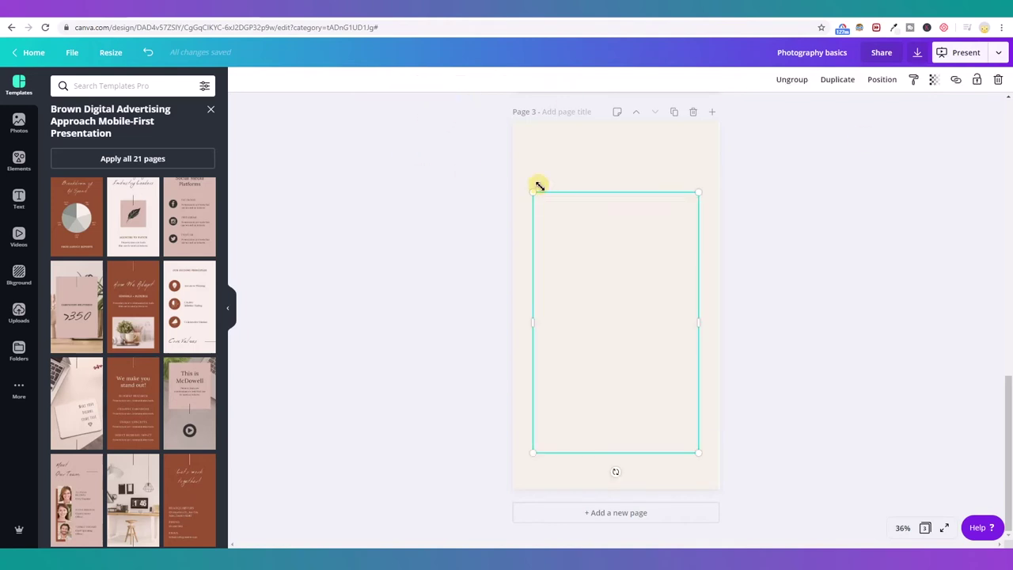
pyautogui.click(807, 352)
# Ungroup the block of heading and list texts on page 3.
pyautogui.moveTo(751, 455); pyautogui.dragTo(528, 186)
pyautogui.click(787, 82)
pyautogui.click(835, 216)
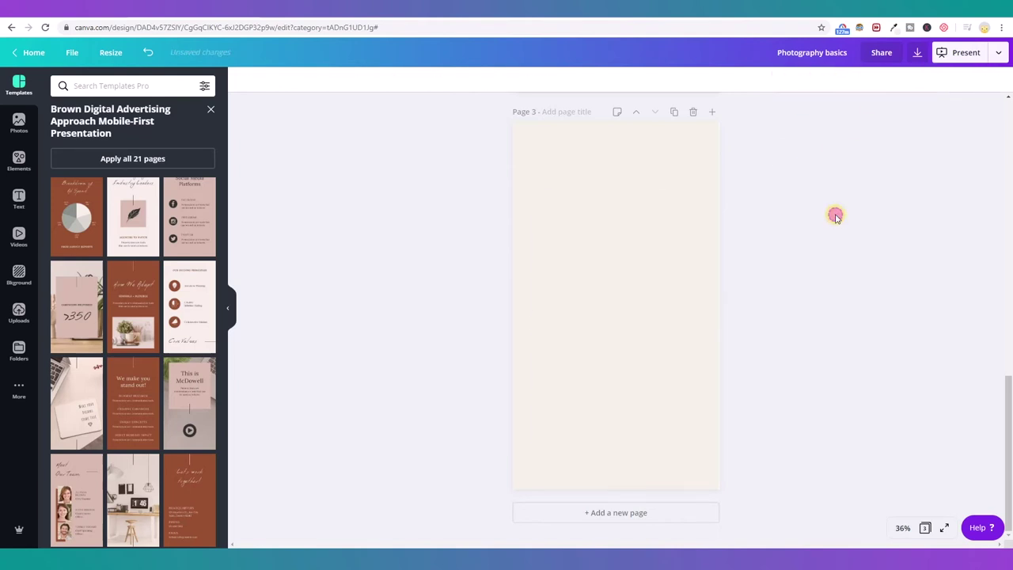
# Recolour all the text boxes on page 3 together with the dark brown document colour.
pyautogui.moveTo(791, 188); pyautogui.dragTo(546, 485)
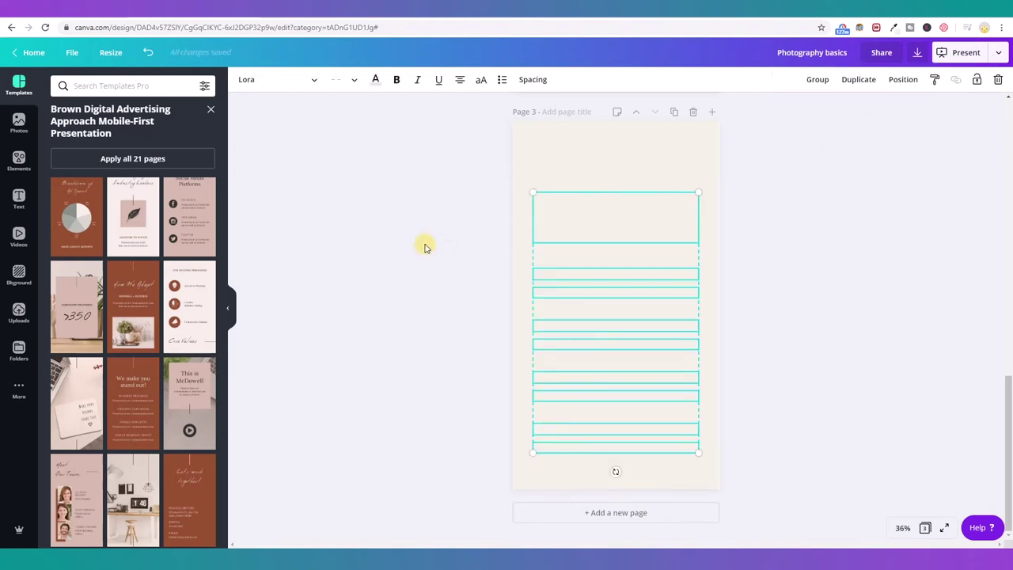
pyautogui.click(373, 80)
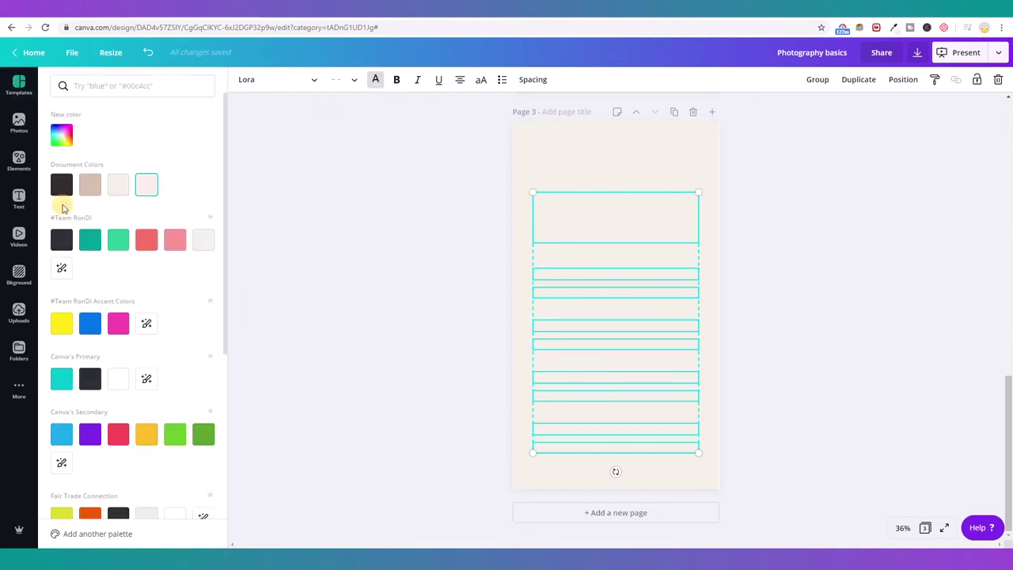
pyautogui.click(61, 185)
pyautogui.click(779, 204)
# Recolour the short vertical line above the page 3 heading with the dark brown document colour.
pyautogui.moveTo(731, 179); pyautogui.dragTo(563, 129)
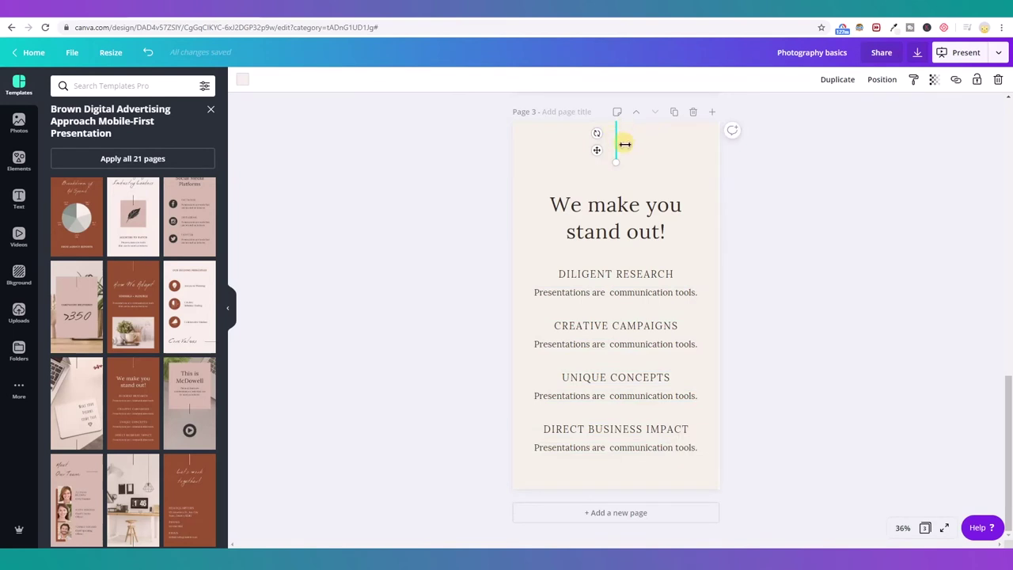
pyautogui.click(241, 83)
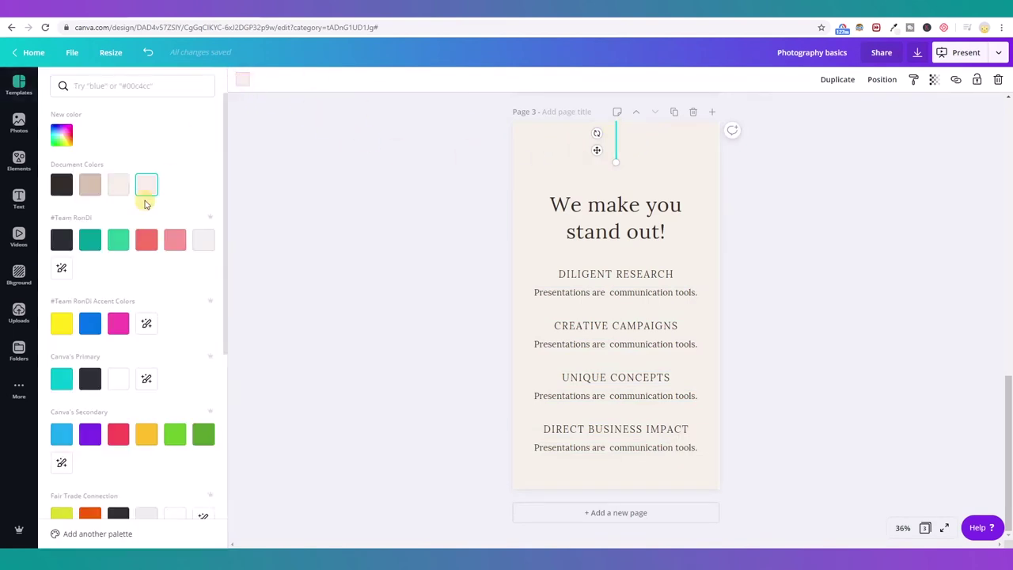
pyautogui.click(53, 190)
pyautogui.click(774, 296)
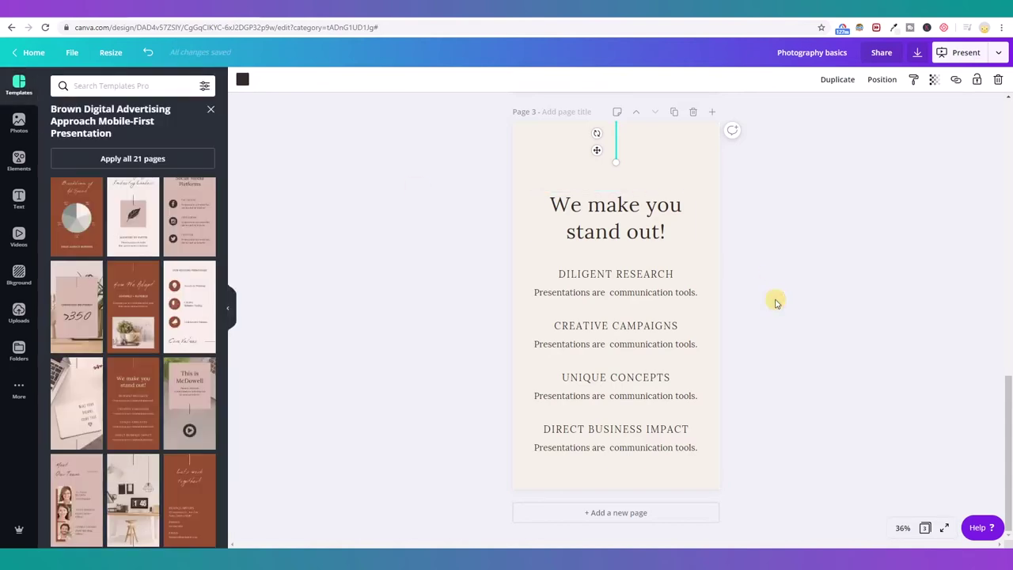
pyautogui.click(781, 276)
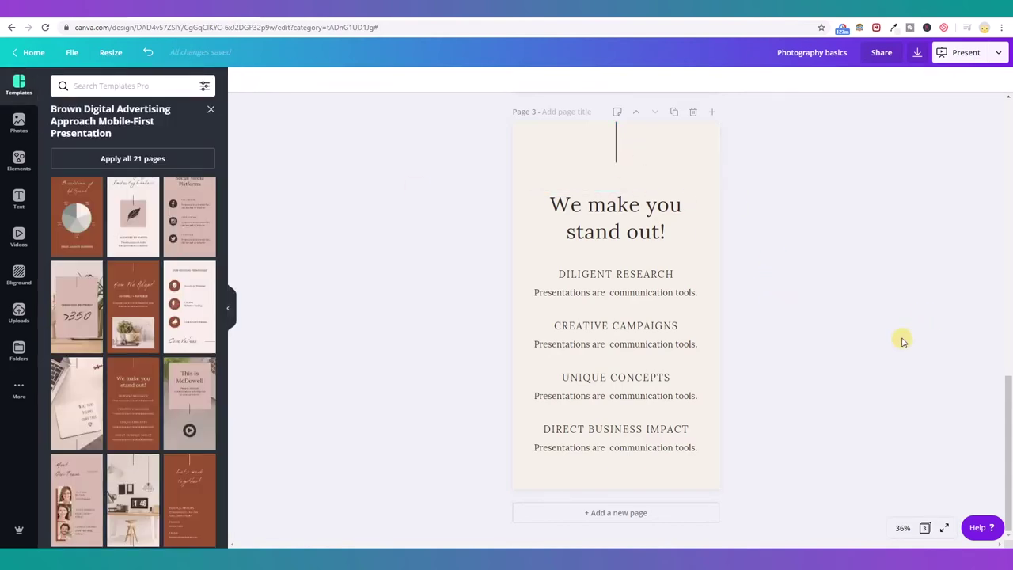
# Copy "how can I help" from the Notepad notes and make it page 3's heading, capitalised as "How can I help".
pyautogui.click(378, 520)
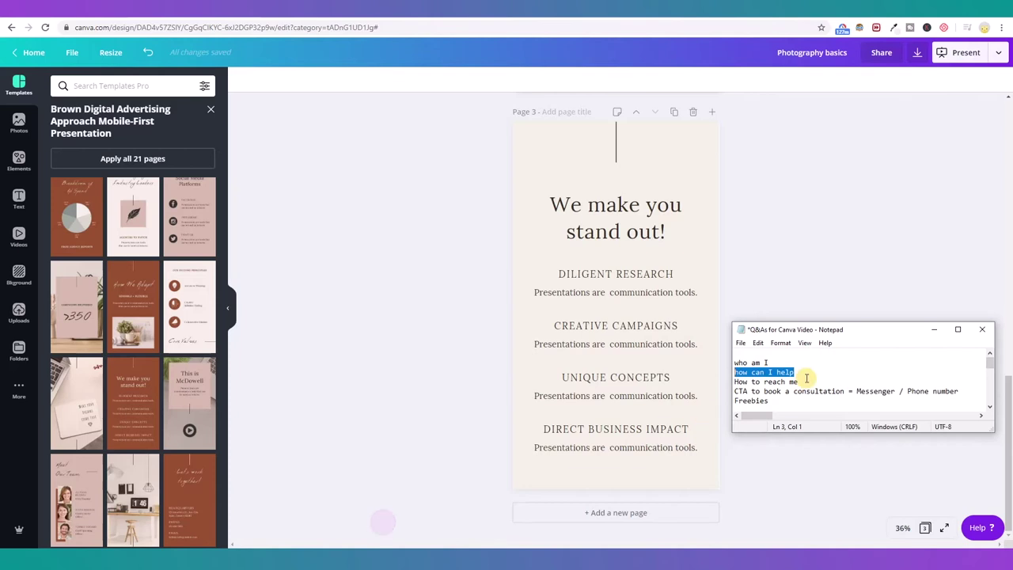
pyautogui.rightClick(782, 372)
pyautogui.click(808, 402)
pyautogui.click(647, 204)
pyautogui.doubleClick(647, 204)
pyautogui.hotkey('ctrl', 'v')
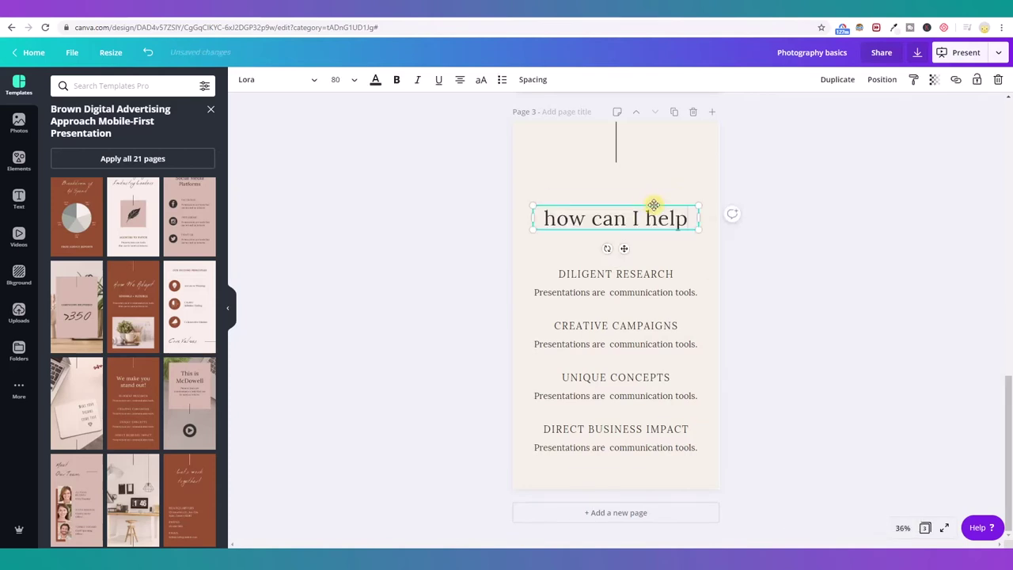
pyautogui.press('Home')
pyautogui.press('Delete')
pyautogui.write('H')
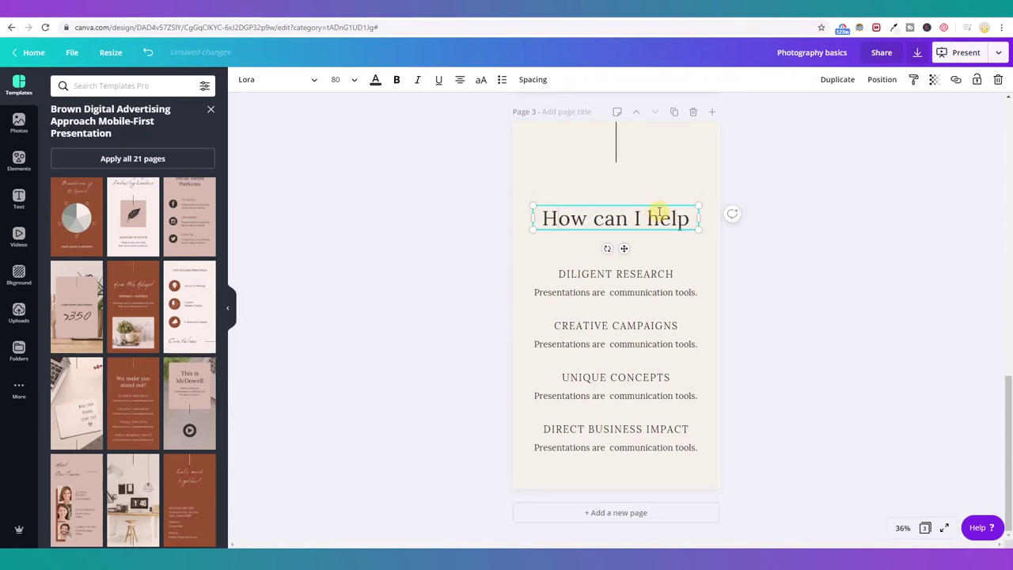
# Replace the first description on page 3 with the copied Lorem ipsum paragraph and place it just below the DILIGENT RESEARCH subheading.
pyautogui.click(652, 296)
pyautogui.doubleClick(654, 295)
pyautogui.hotkey('ctrl', 'v')
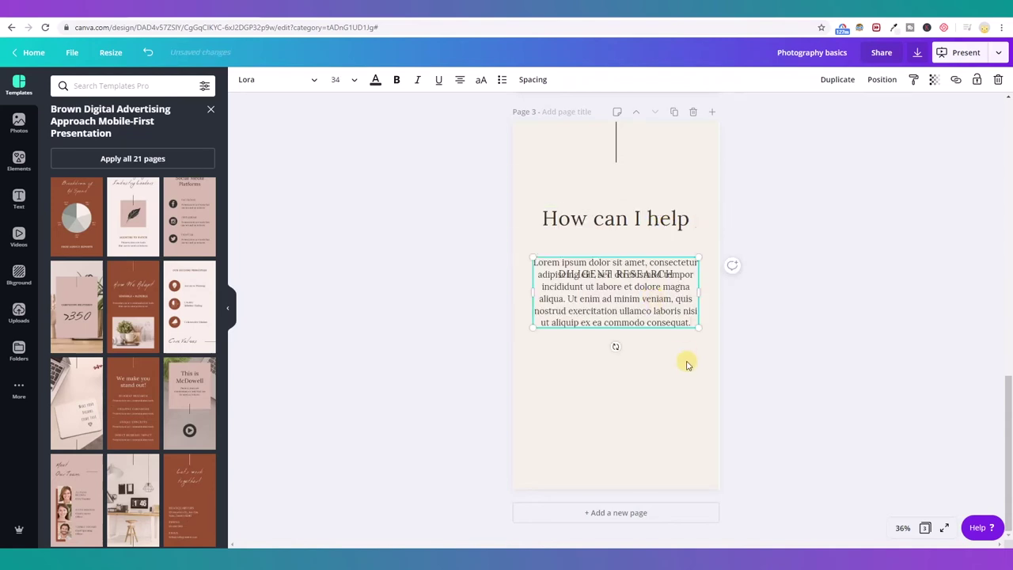
pyautogui.moveTo(671, 328); pyautogui.dragTo(668, 361)
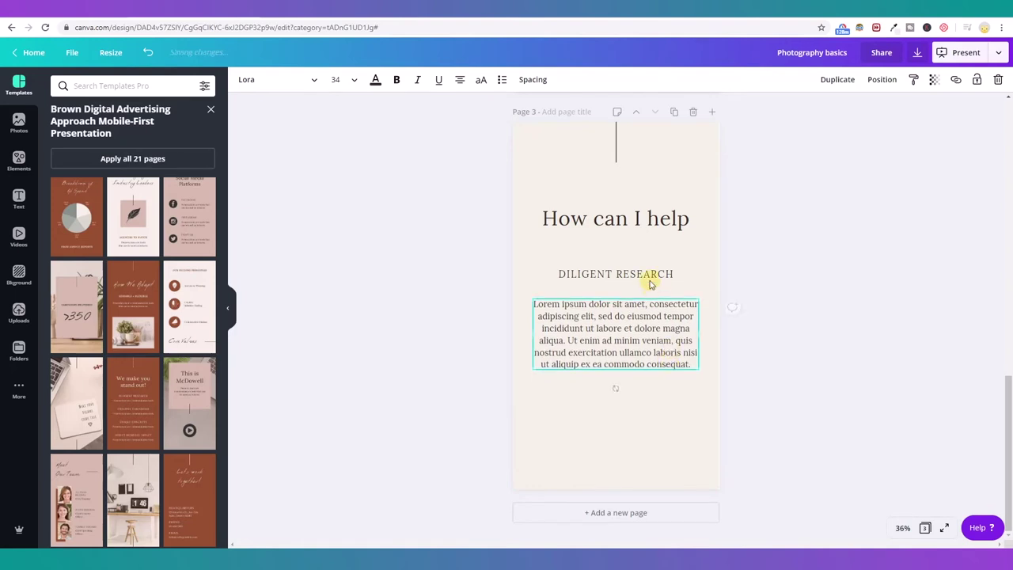
# Change the DILIGENT RESEARCH subheading to "SERVICES" and move it slightly down together with the Lorem ipsum paragraph.
pyautogui.click(679, 277)
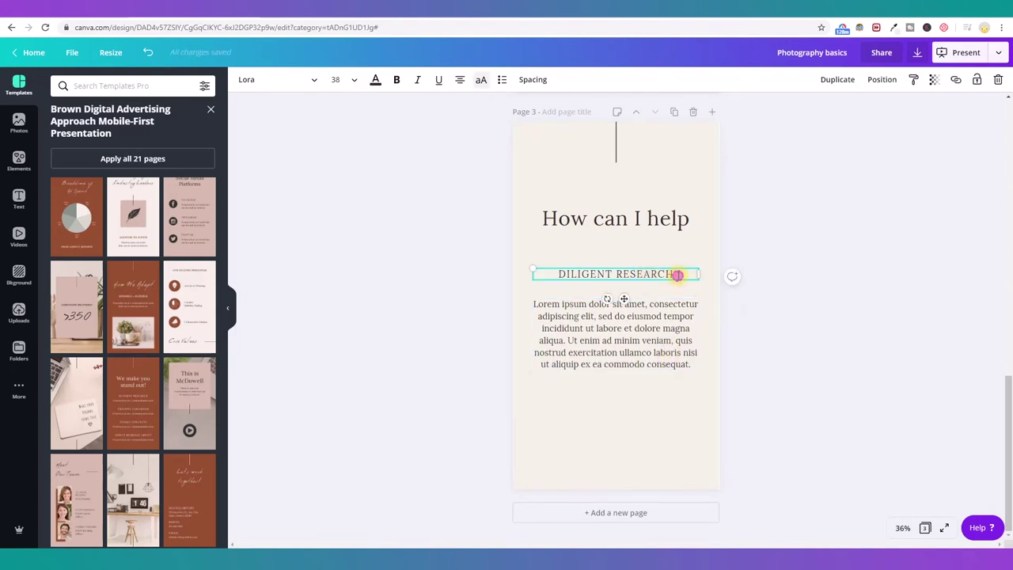
pyautogui.doubleClick(678, 276)
pyautogui.write('SERVICES')
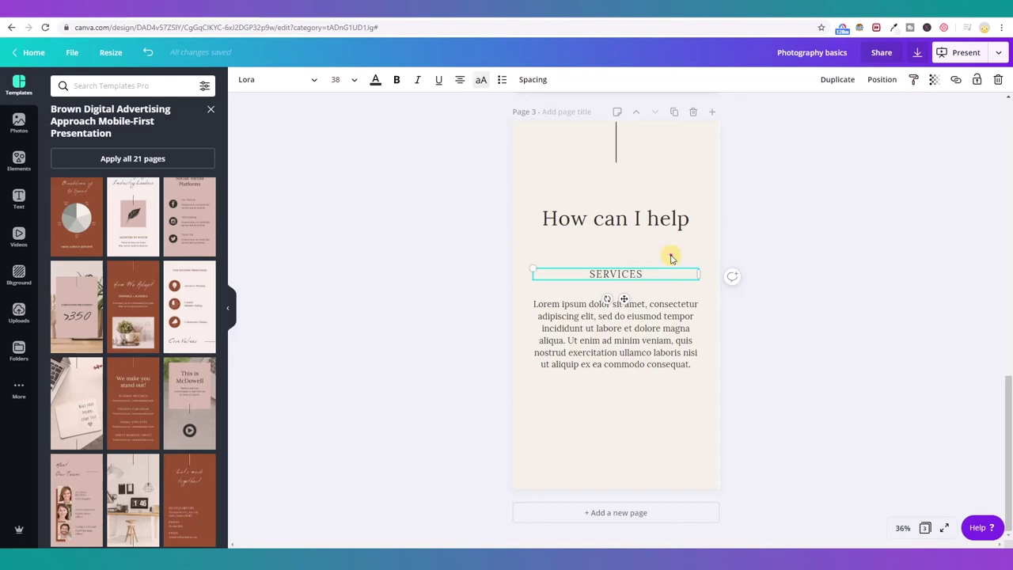
pyautogui.click(670, 258)
pyautogui.moveTo(667, 258); pyautogui.dragTo(623, 367)
pyautogui.click(879, 287)
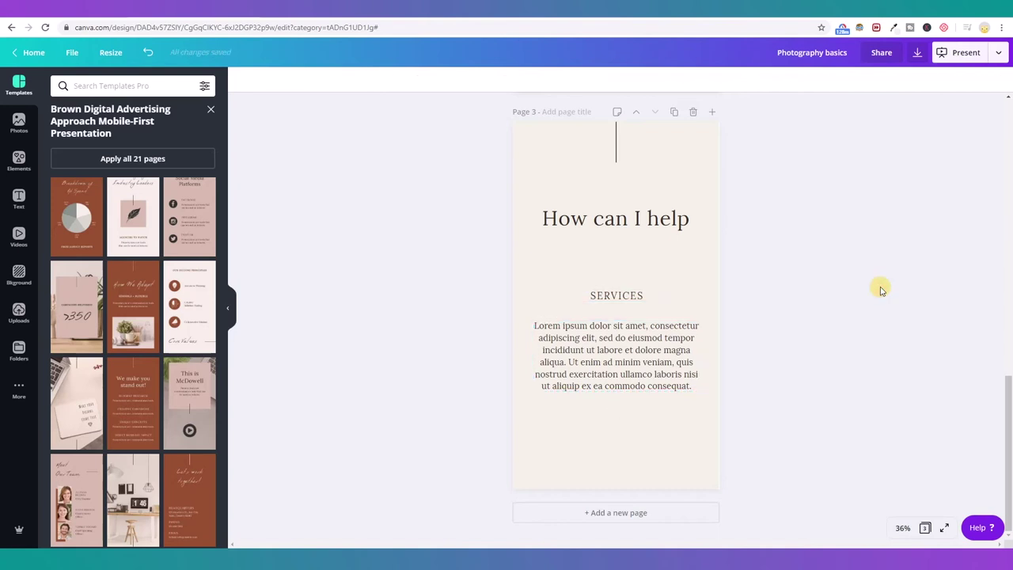
pyautogui.scroll(8, 855, 273)
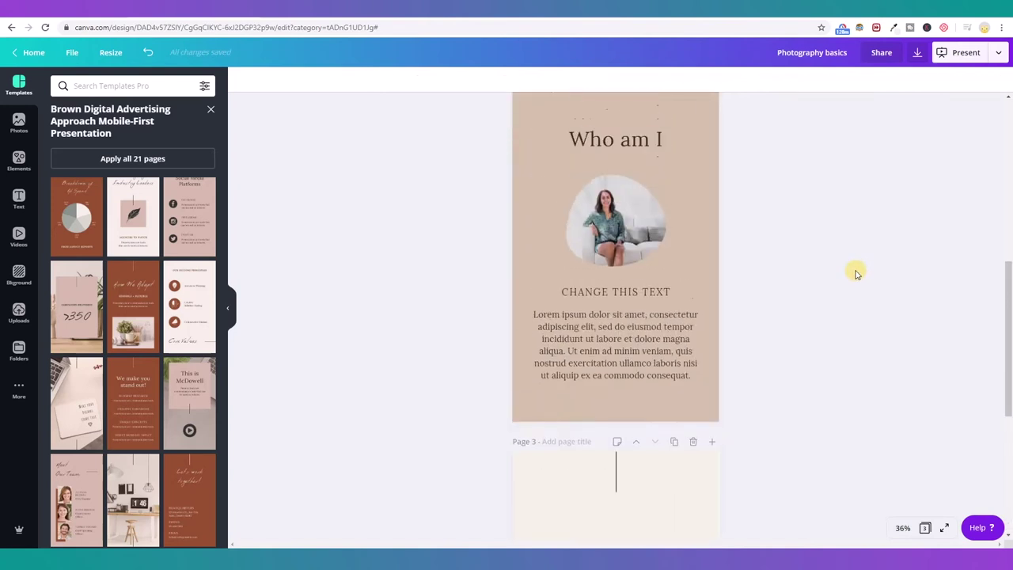
pyautogui.scroll(2, 856, 273)
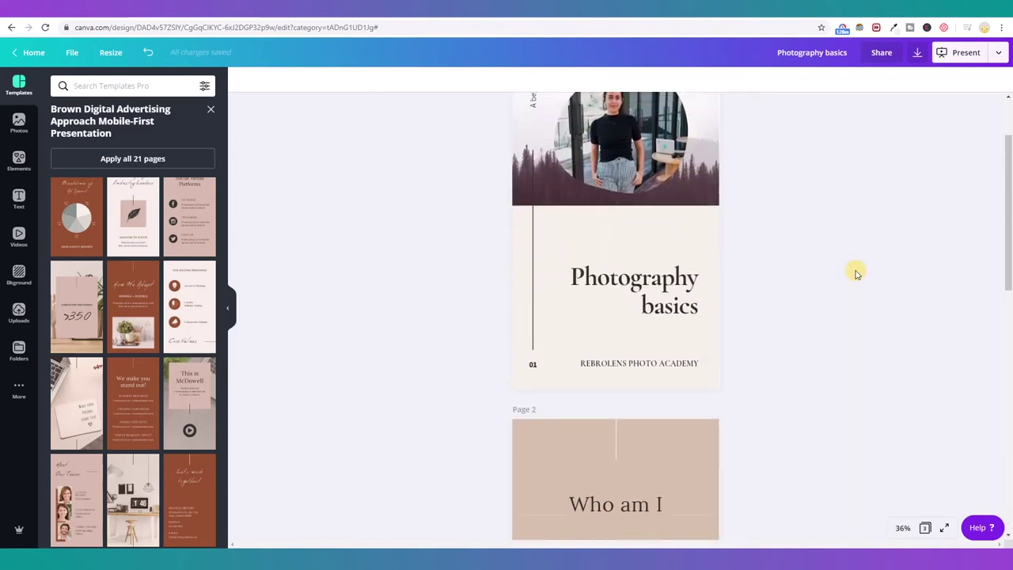
pyautogui.scroll(-4, 856, 273)
pyautogui.scroll(-6, 856, 273)
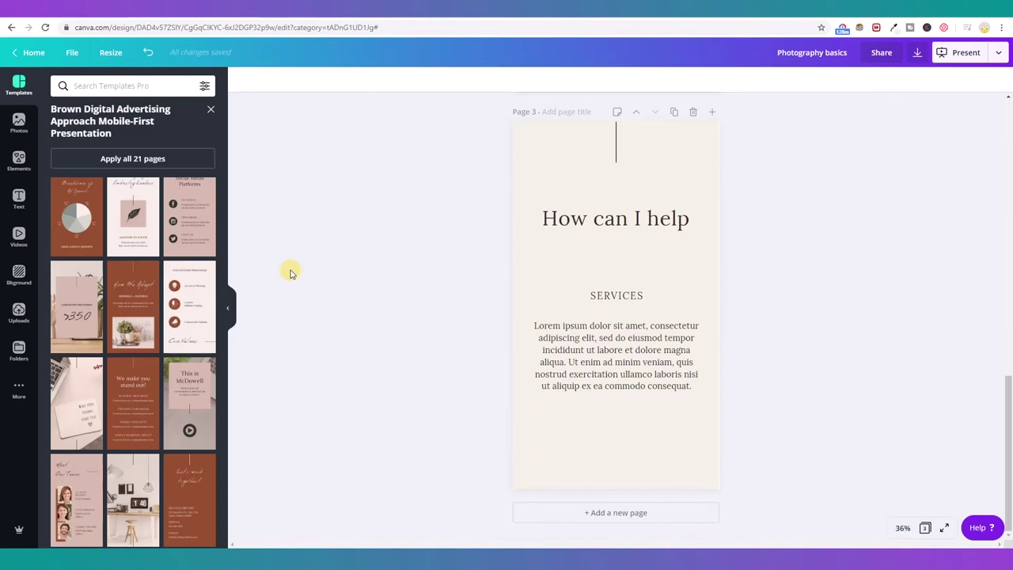
# Search the photo library for "plant".
pyautogui.click(16, 133)
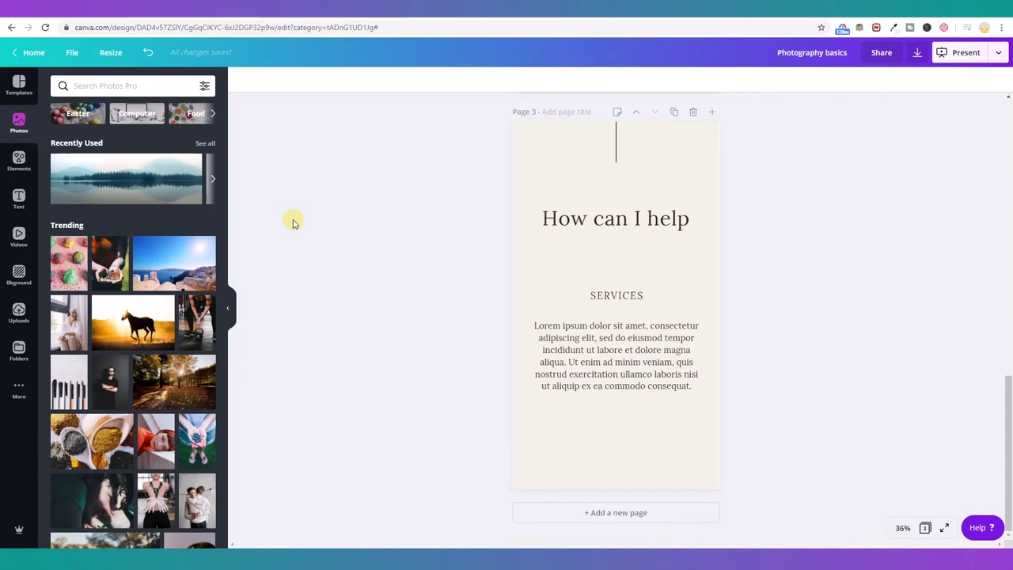
pyautogui.click(126, 85)
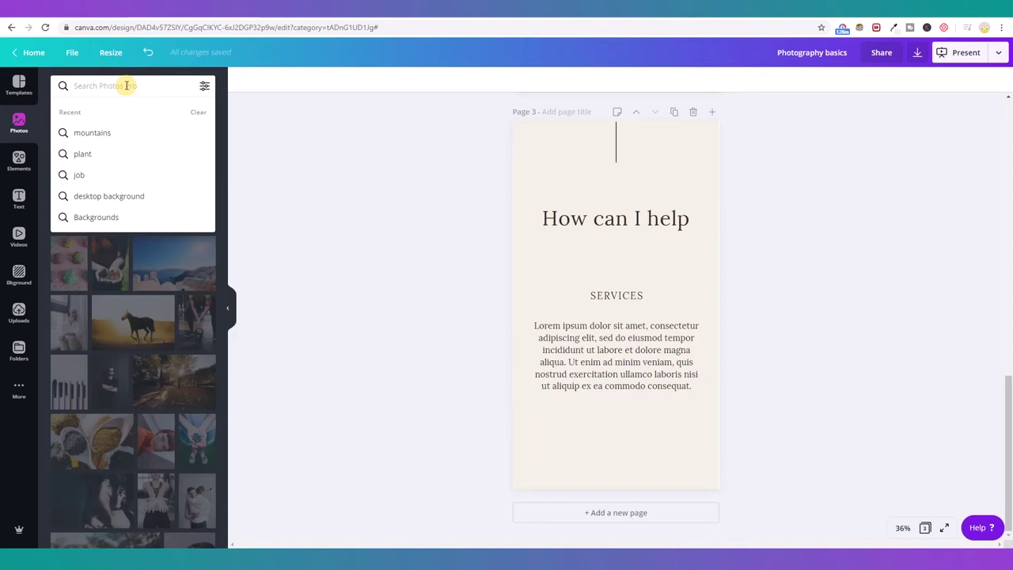
pyautogui.write('p')
pyautogui.write('t')
pyautogui.click(90, 132)
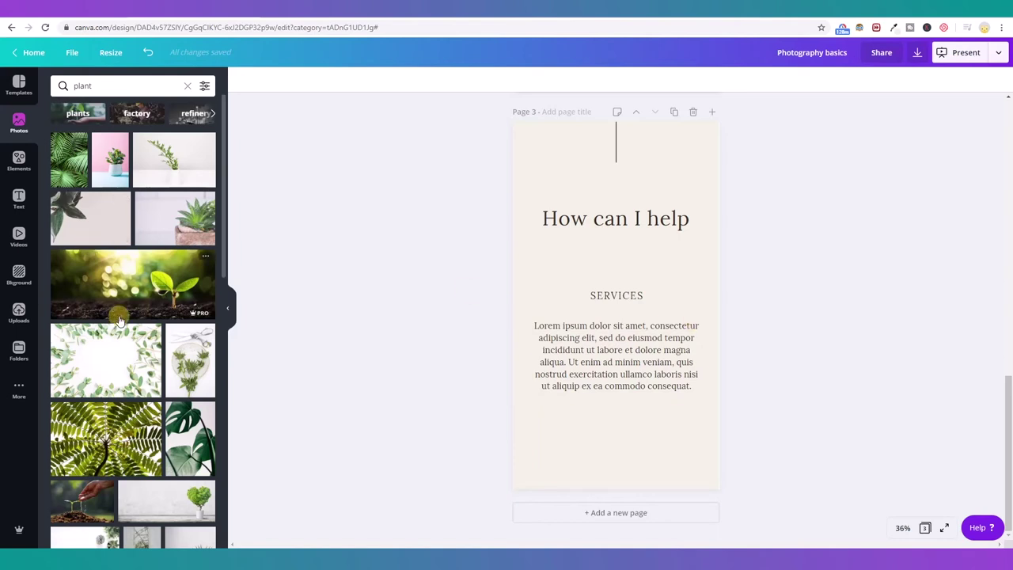
# Add the photo of slender green leaves on a pale background to page 3 and place it near the page's lower edge.
pyautogui.scroll(-2, 119, 321)
pyautogui.scroll(-2, 119, 320)
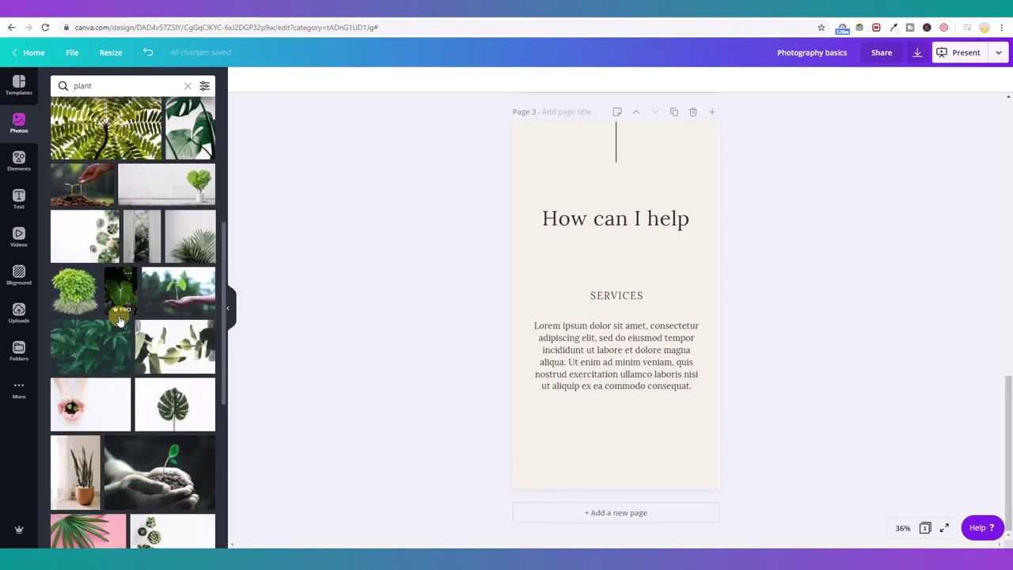
pyautogui.scroll(-2, 118, 320)
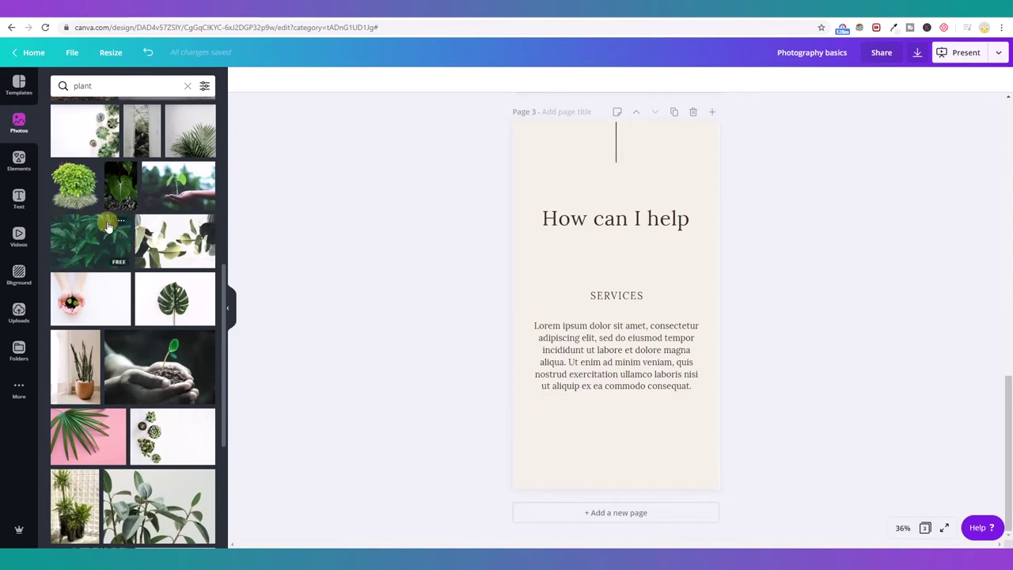
pyautogui.scroll(-1, 197, 456)
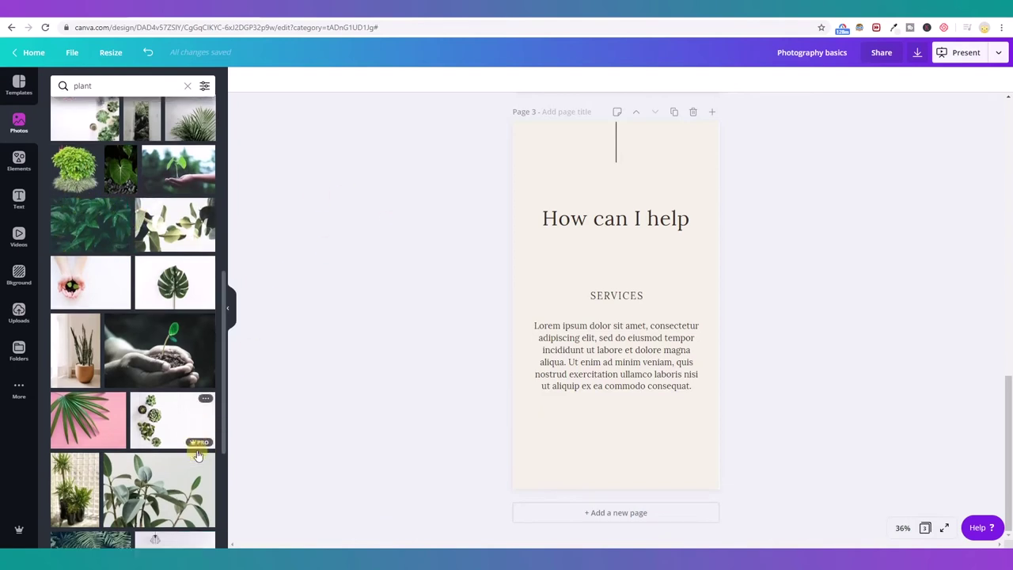
pyautogui.scroll(-1, 198, 456)
pyautogui.scroll(-3, 199, 458)
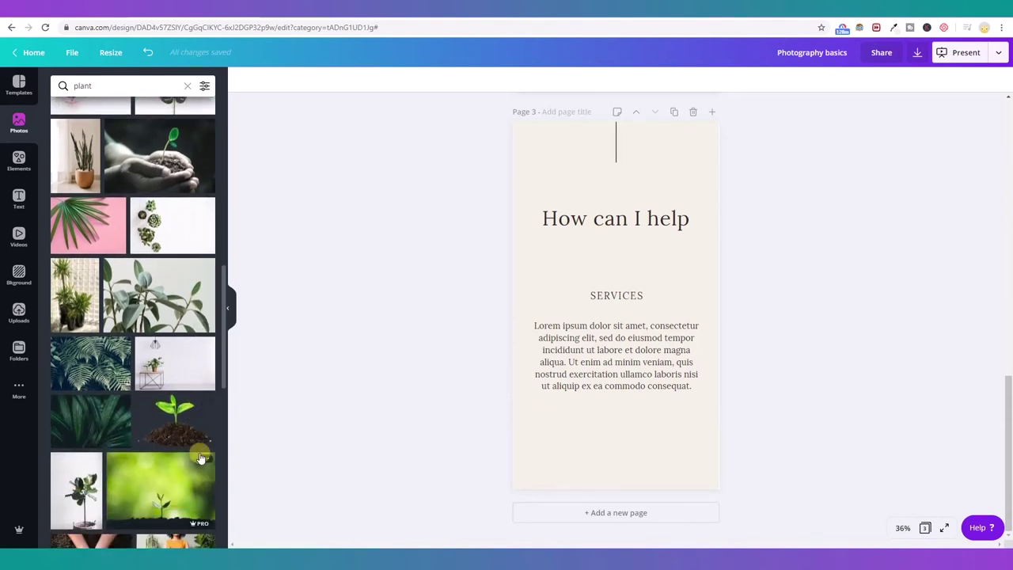
pyautogui.scroll(-5, 199, 458)
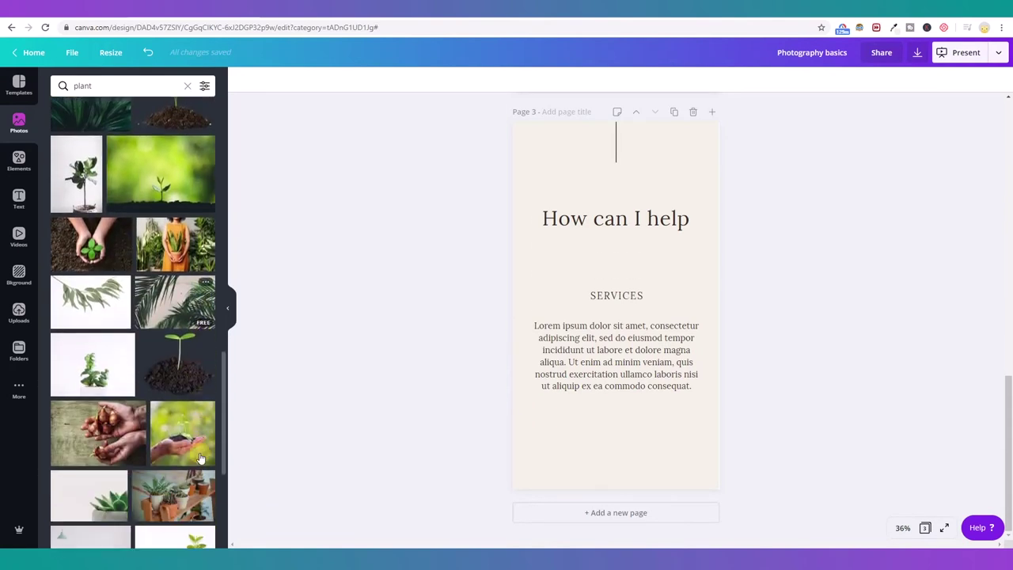
pyautogui.scroll(-2, 200, 457)
pyautogui.scroll(-5, 200, 457)
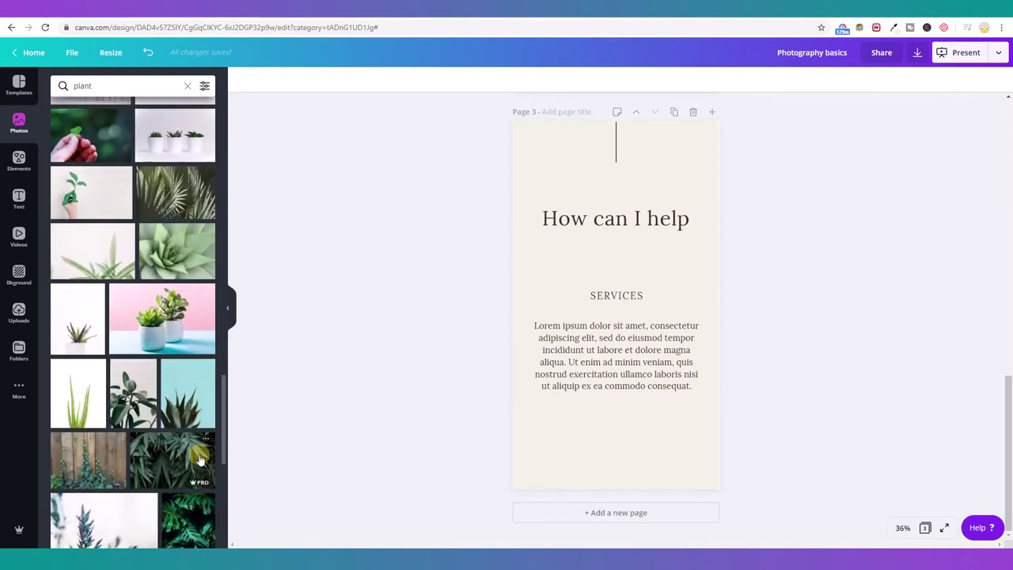
pyautogui.click(92, 254)
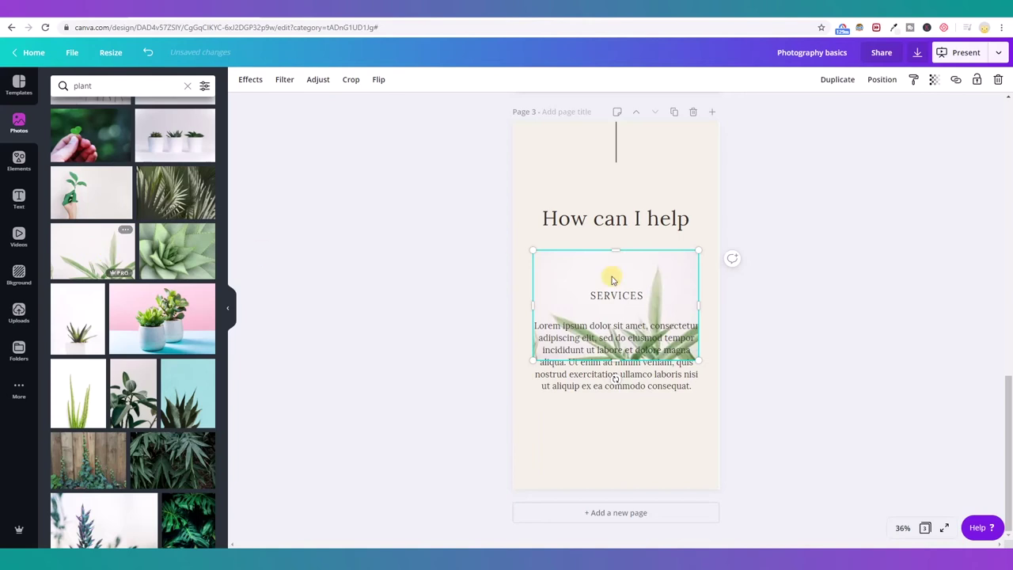
pyautogui.moveTo(686, 327); pyautogui.dragTo(671, 386)
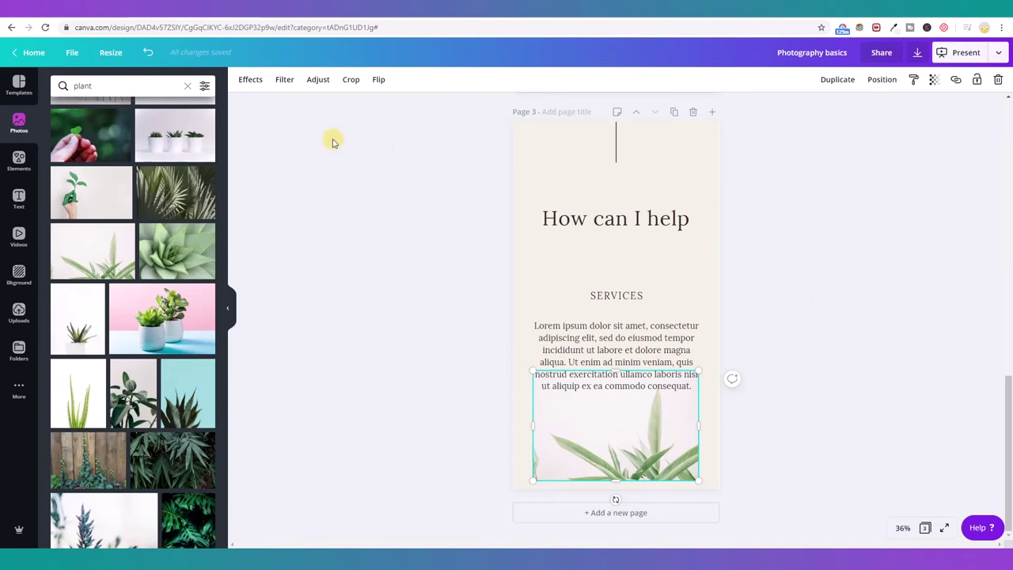
# Apply the Duotone Sepia effect to the plant photo on page 3.
pyautogui.click(251, 82)
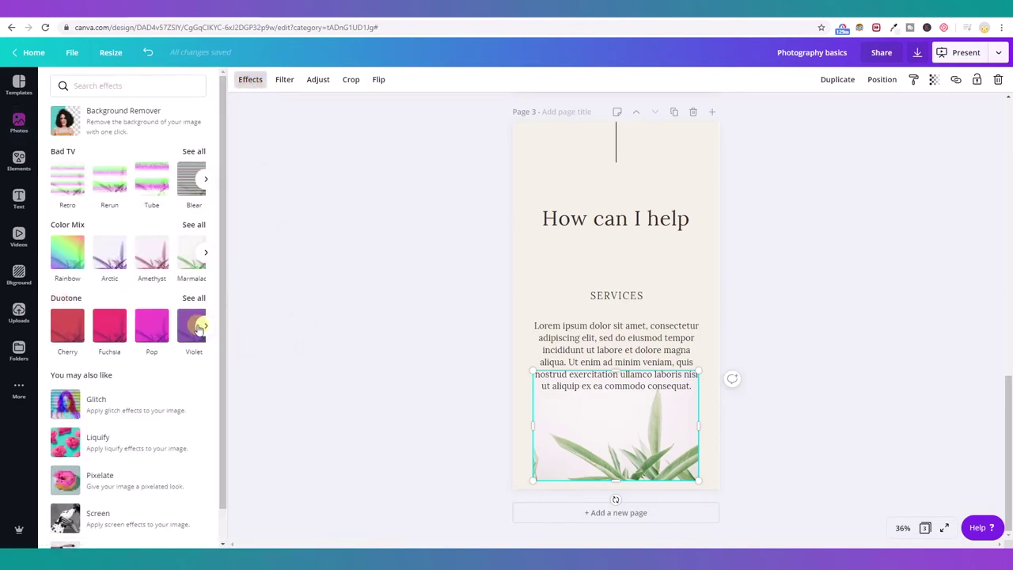
pyautogui.click(205, 328)
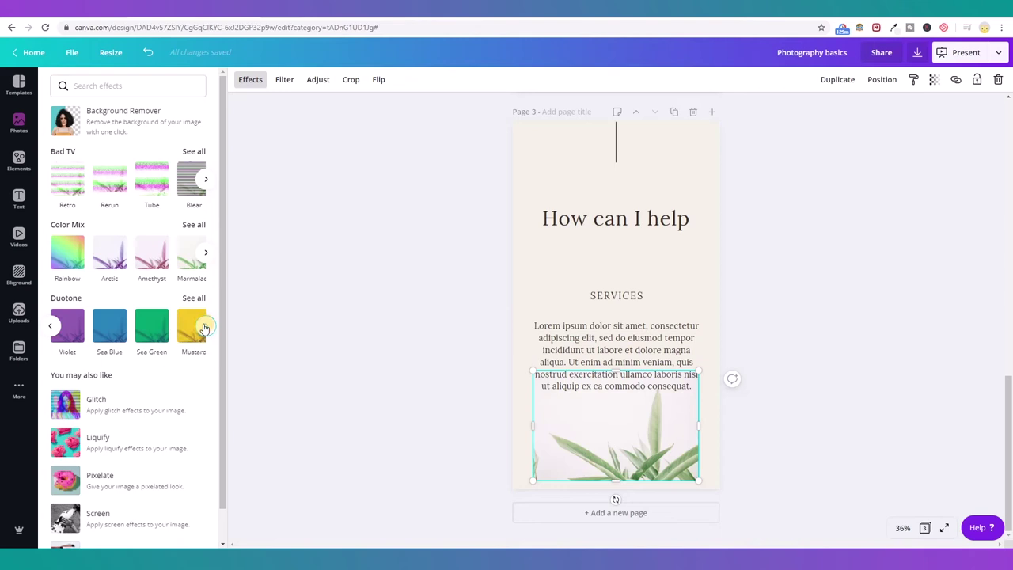
pyautogui.click(205, 327)
pyautogui.click(205, 328)
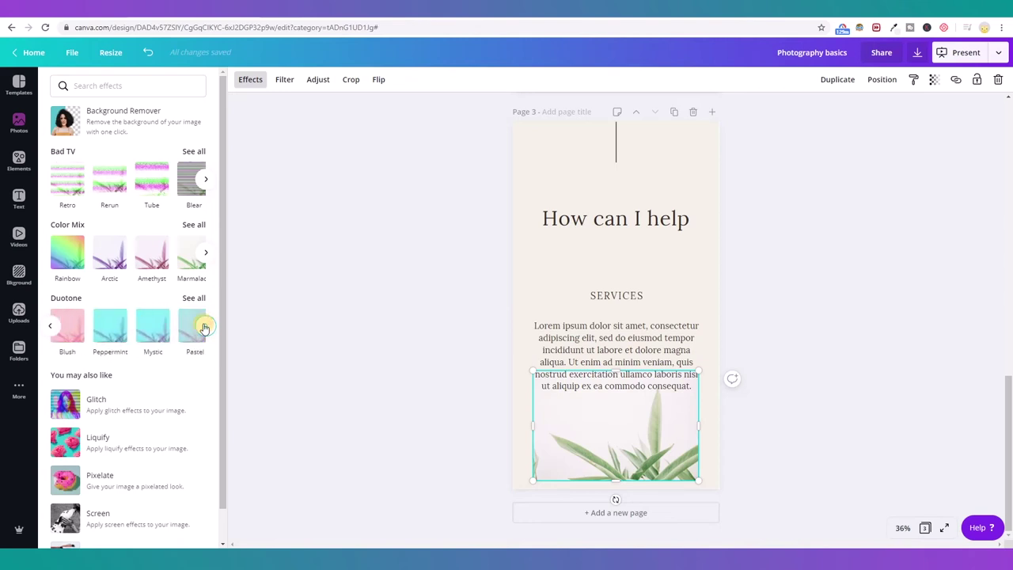
pyautogui.click(203, 326)
pyautogui.click(205, 328)
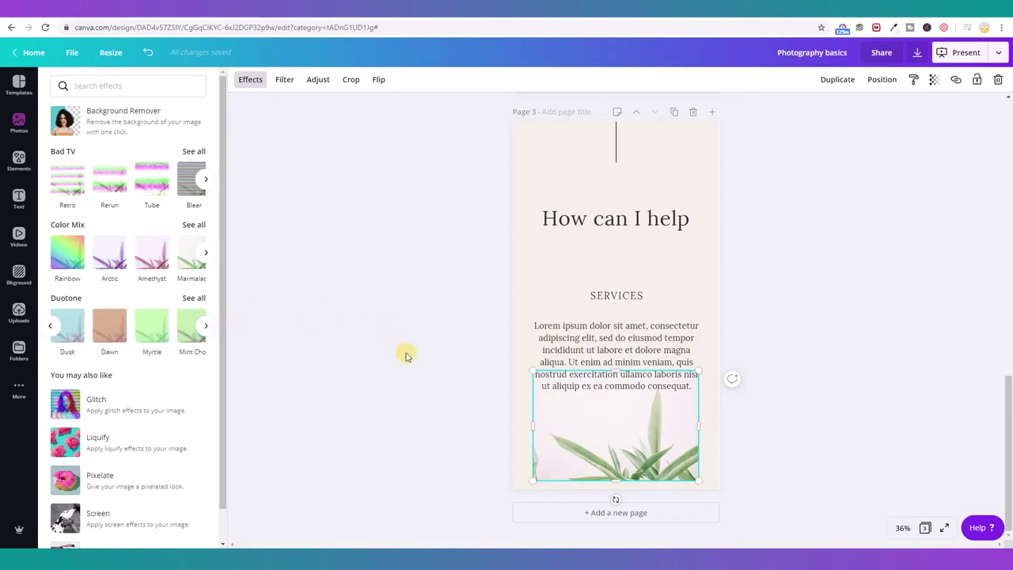
pyautogui.click(205, 328)
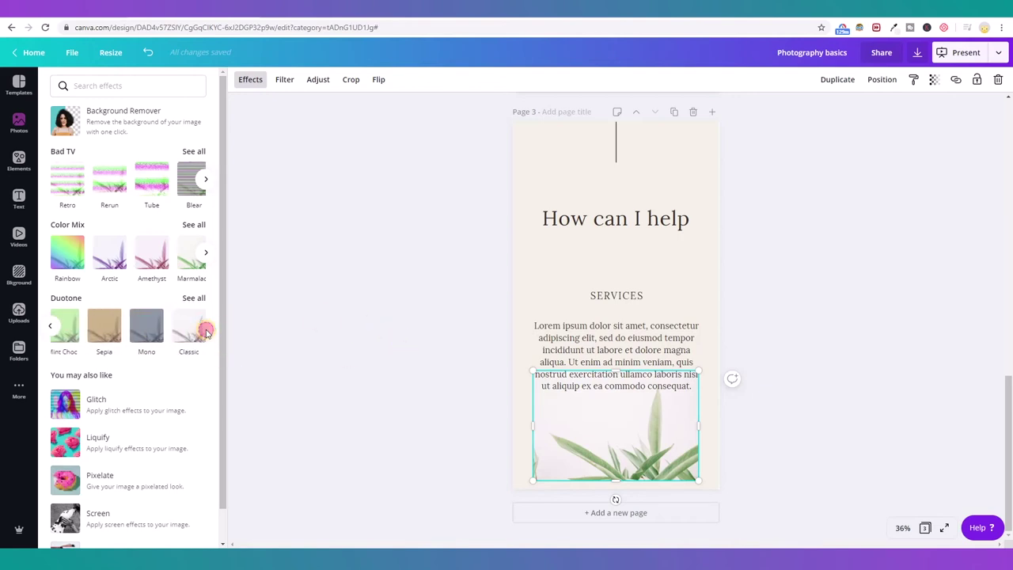
pyautogui.click(105, 331)
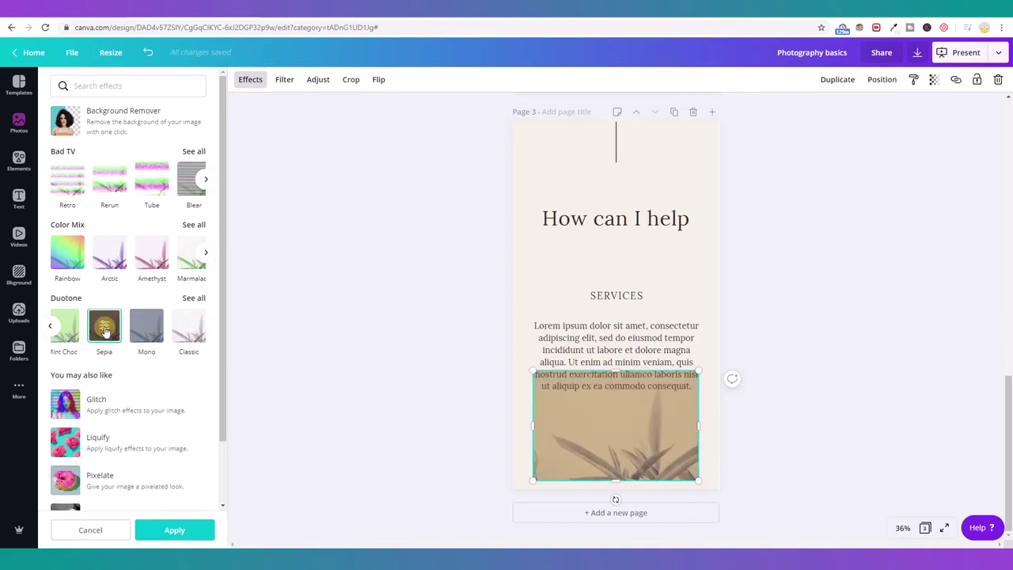
pyautogui.click(204, 533)
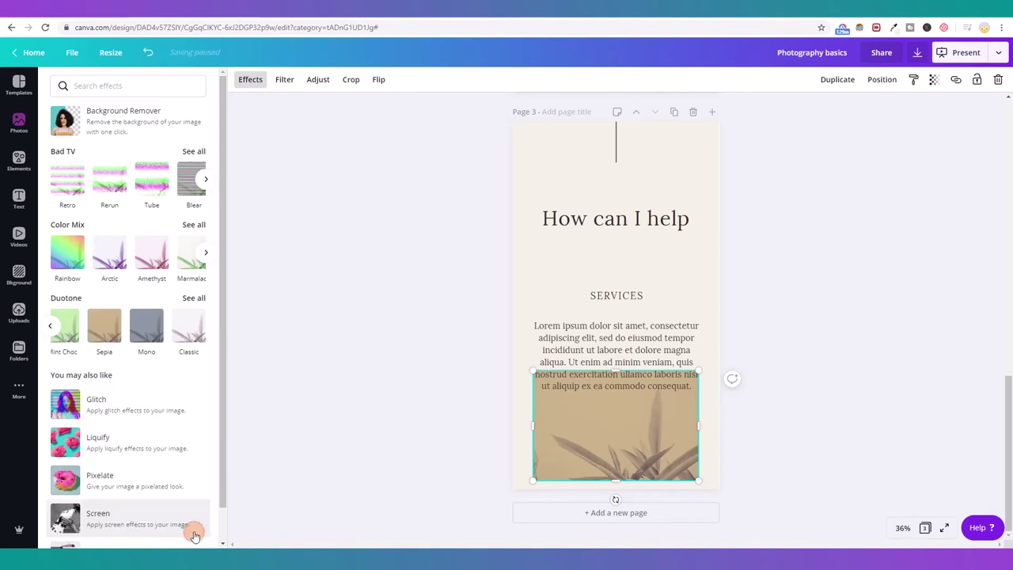
# Collapse the photo library and delete page 3's cream background colour.
pyautogui.click(520, 257)
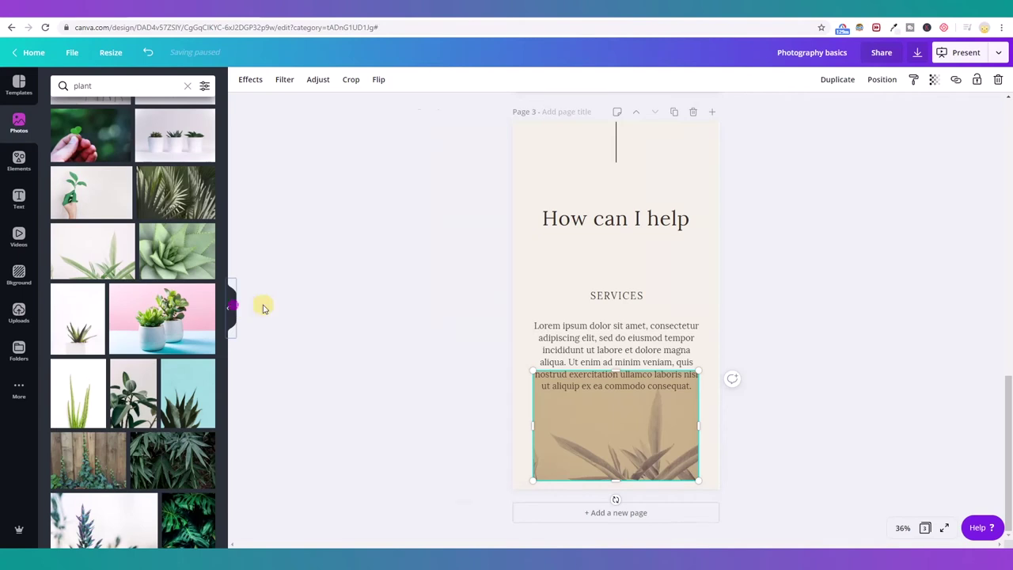
pyautogui.click(233, 307)
pyautogui.click(617, 251)
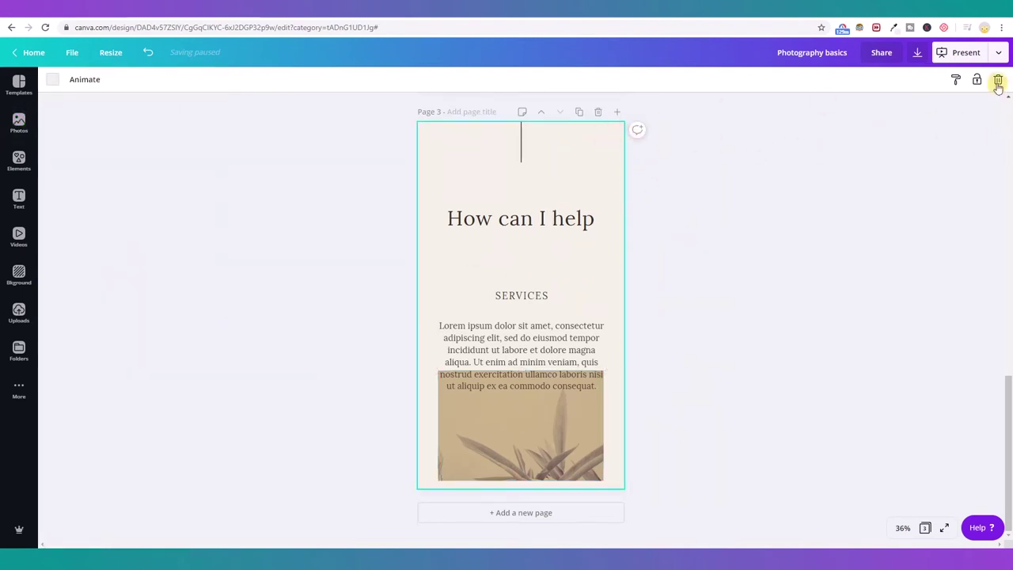
pyautogui.click(997, 81)
# Enlarge and reposition the sepia plant photo so it fills all of page 3 as the background behind the text.
pyautogui.click(600, 431)
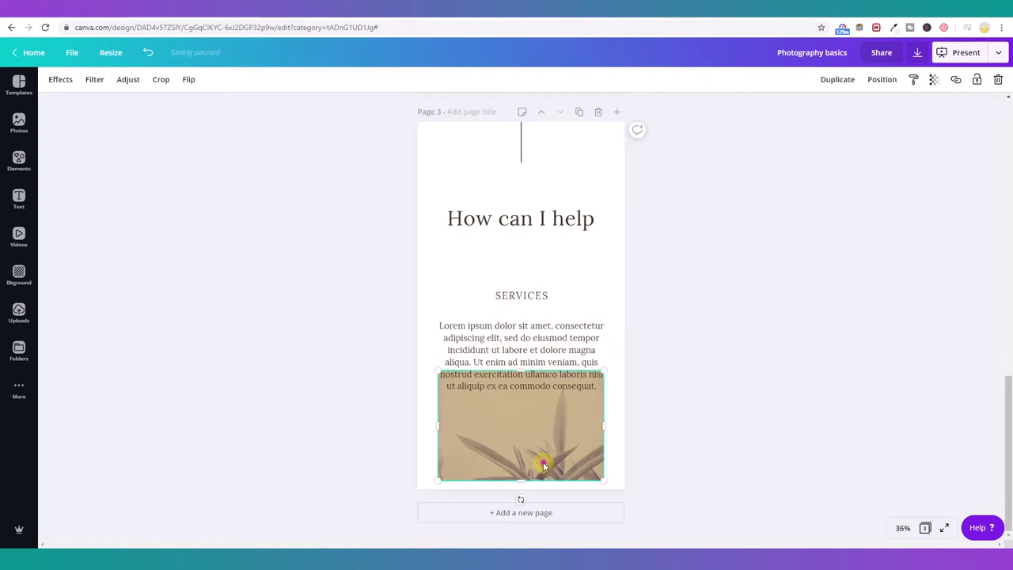
pyautogui.moveTo(605, 370); pyautogui.dragTo(994, 111)
pyautogui.moveTo(437, 479); pyautogui.dragTo(394, 476)
pyautogui.moveTo(568, 483); pyautogui.dragTo(442, 470)
pyautogui.moveTo(843, 111); pyautogui.dragTo(836, 119)
pyautogui.moveTo(258, 498); pyautogui.dragTo(352, 483)
pyautogui.moveTo(527, 468); pyautogui.dragTo(505, 468)
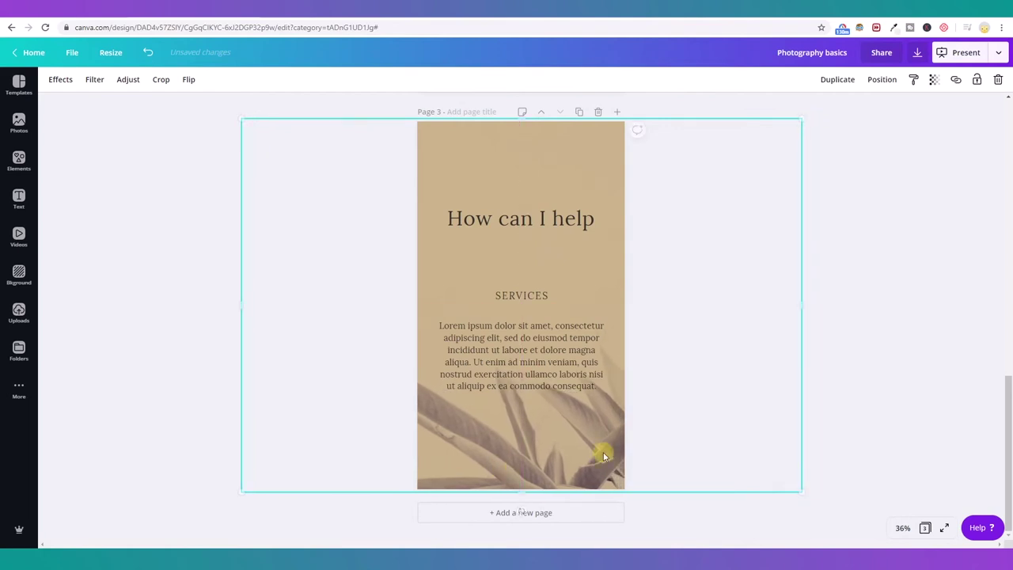
# Lock the sepia plant photo background on page 3.
pyautogui.click(898, 387)
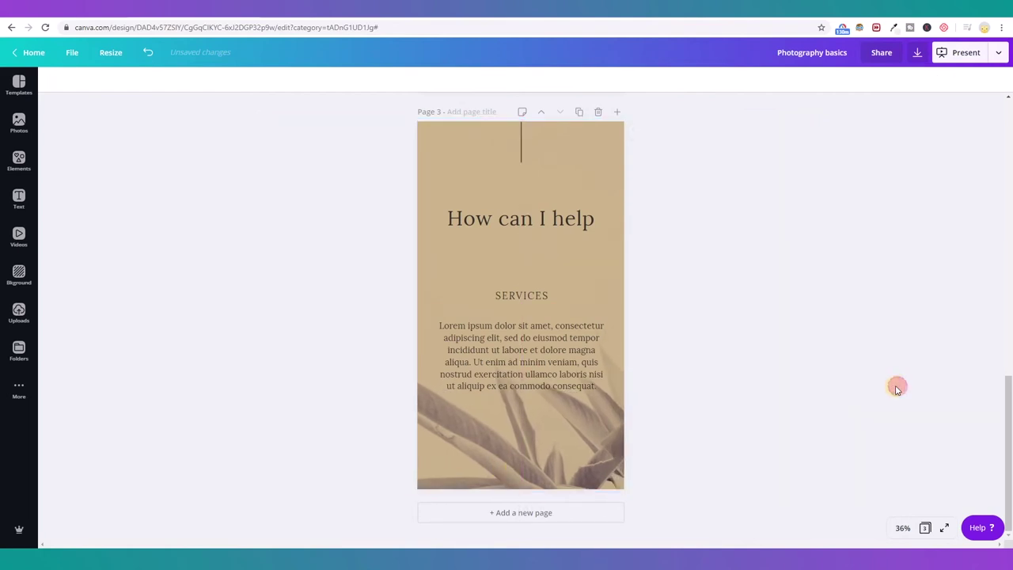
pyautogui.click(590, 409)
pyautogui.click(978, 81)
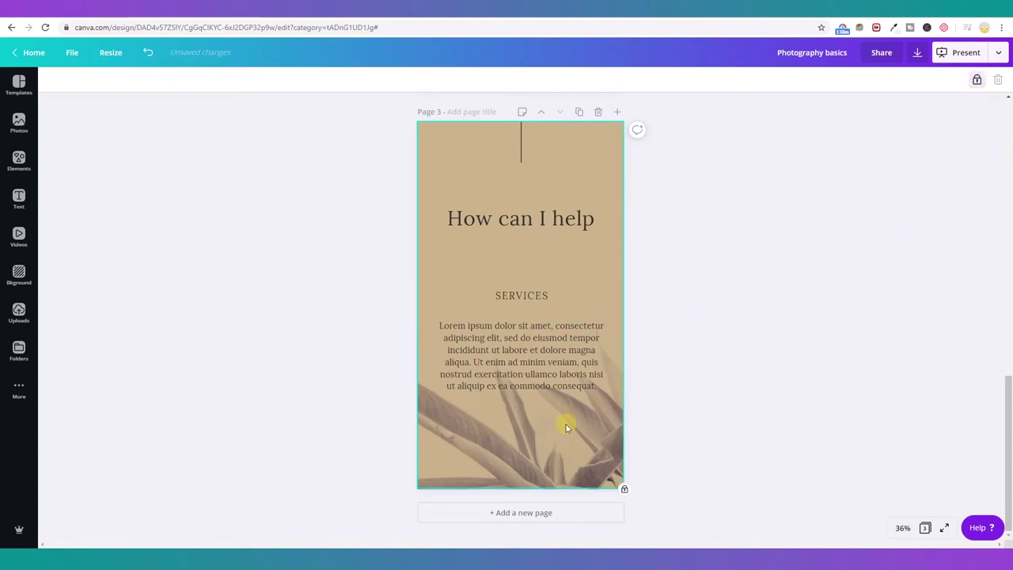
# Move the "SERVICES" heading and its paragraph up together on page 3, closer to the "How can I help" title.
pyautogui.moveTo(529, 347)
pyautogui.mouseDown()
pyautogui.moveTo(526, 320)
pyautogui.moveTo(527, 335)
pyautogui.mouseUp()
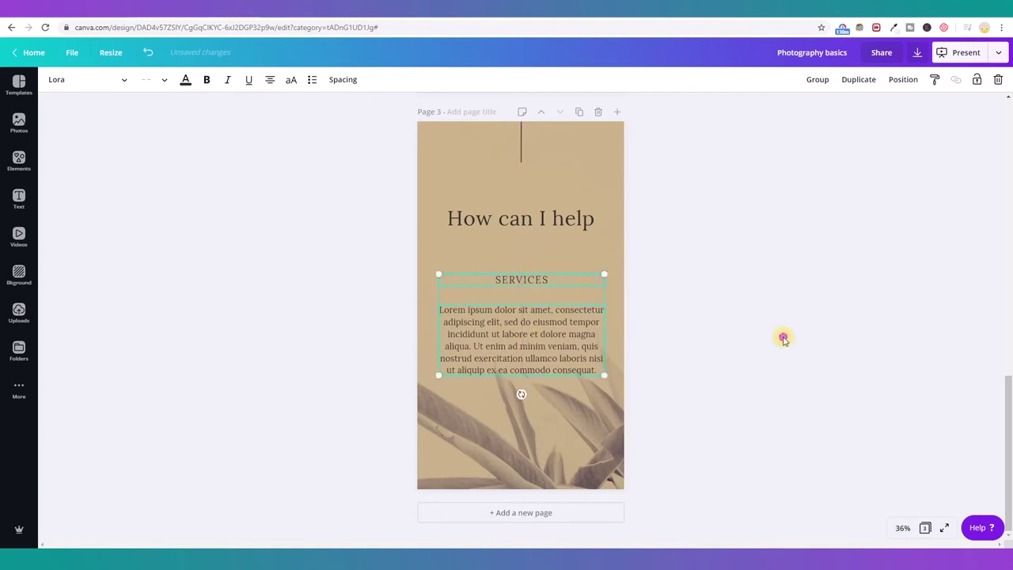
pyautogui.click(784, 340)
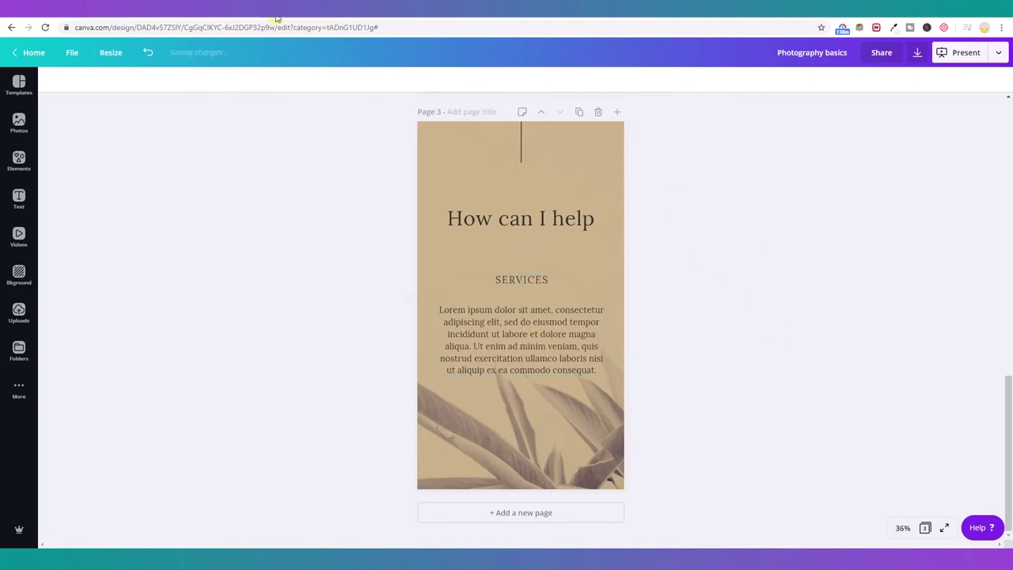
# Switch to the published website view, reload it, and examine the cover and "Who am I" sections, including whether the title text is selectable.
pyautogui.click(325, 16)
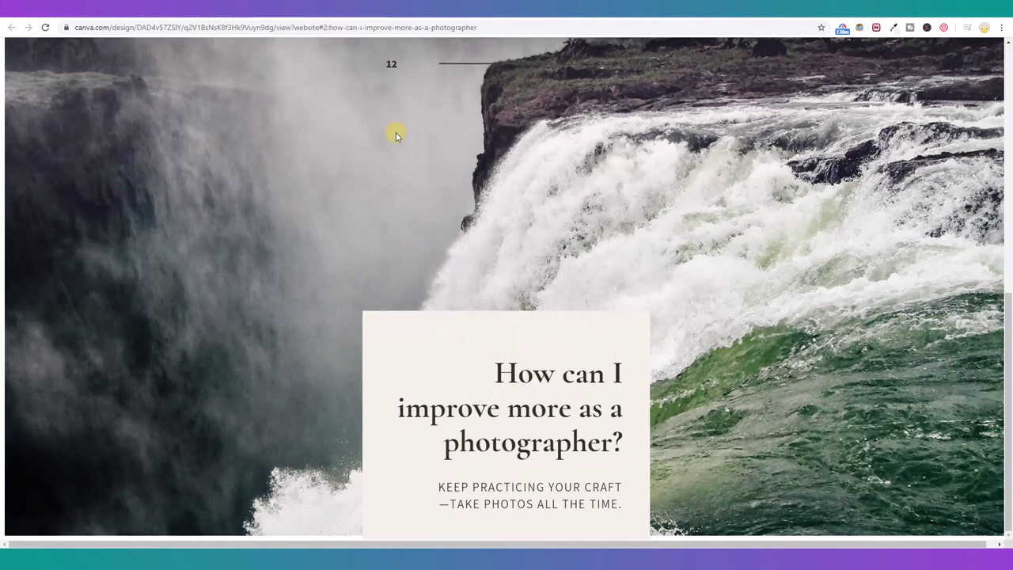
pyautogui.click(46, 30)
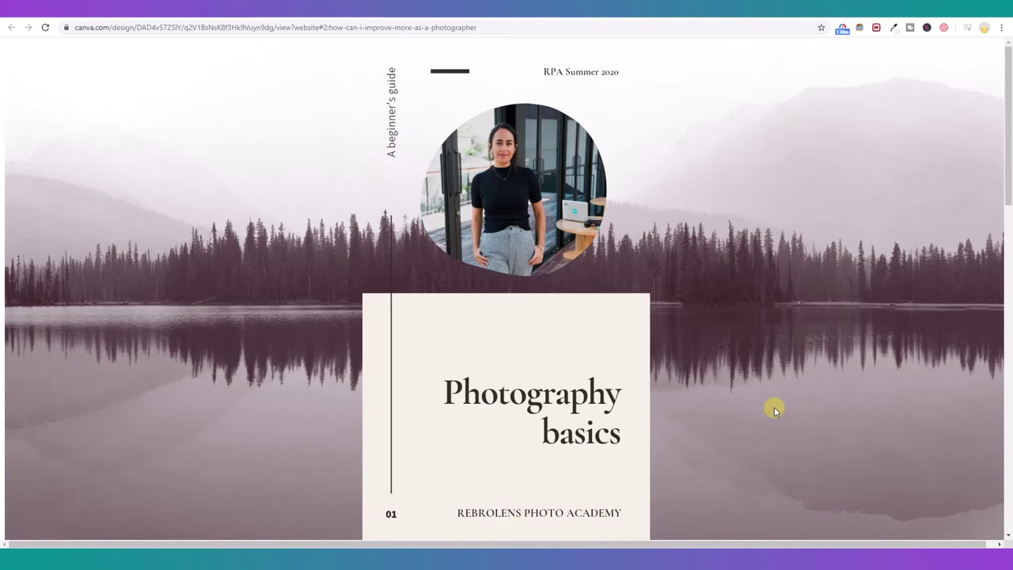
pyautogui.moveTo(479, 394); pyautogui.dragTo(653, 430)
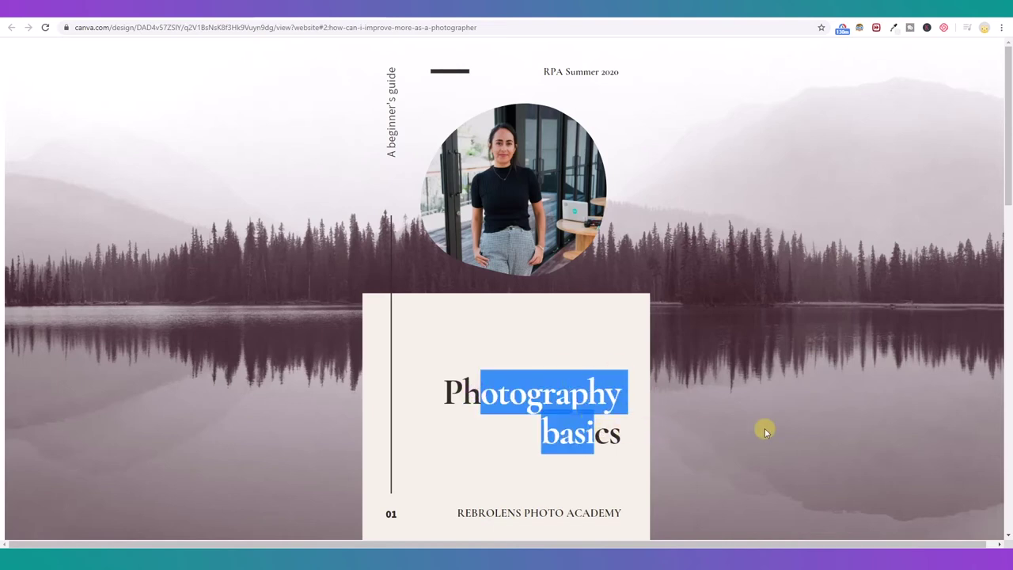
pyautogui.scroll(-5, 765, 432)
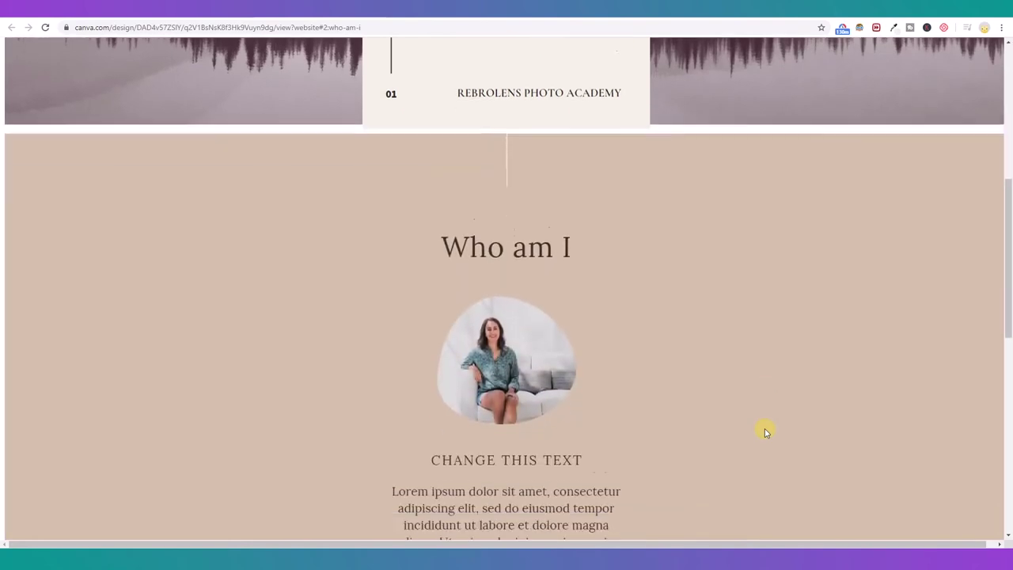
pyautogui.scroll(-1, 765, 430)
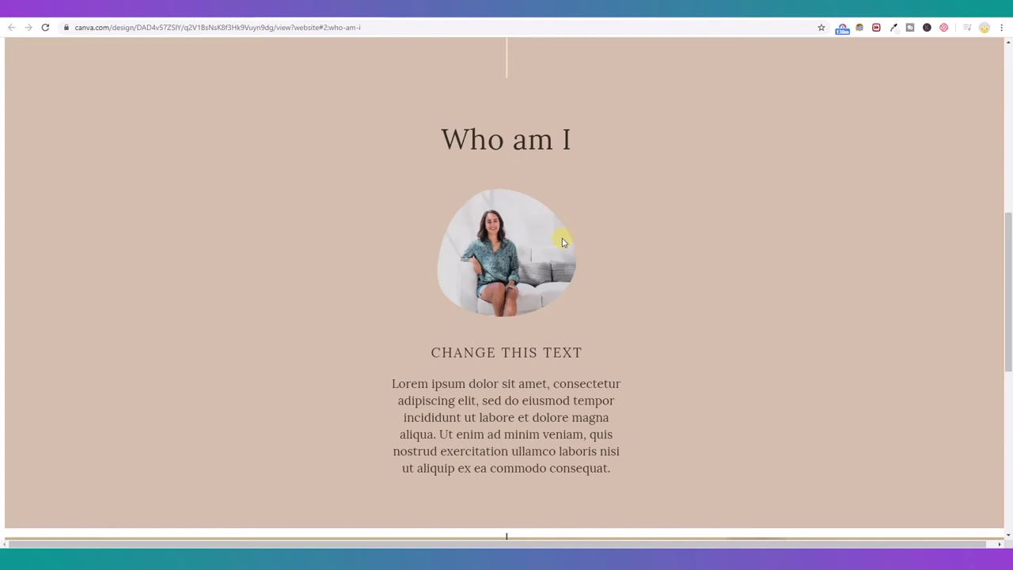
pyautogui.scroll(-3, 623, 402)
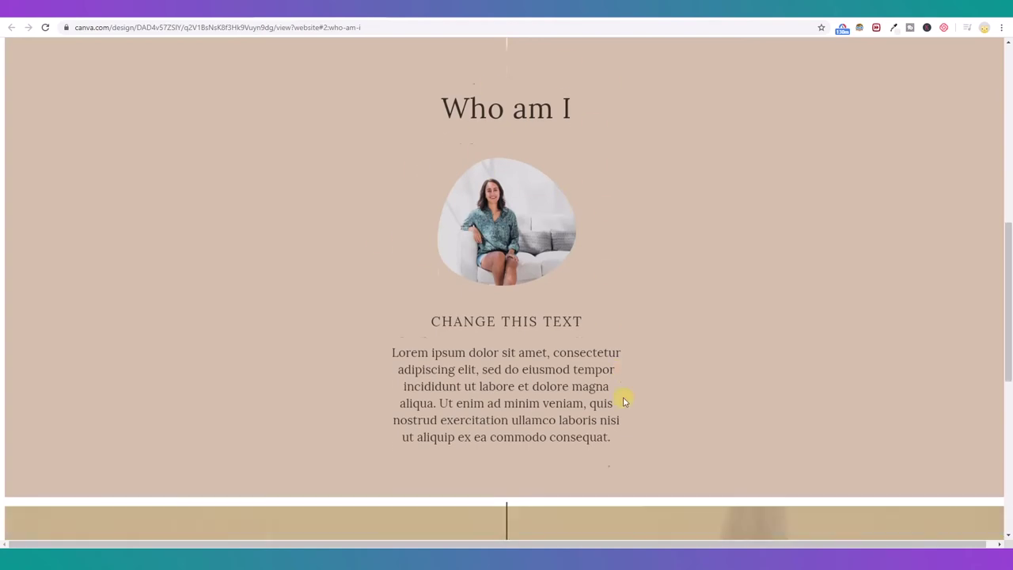
pyautogui.scroll(7, 586, 456)
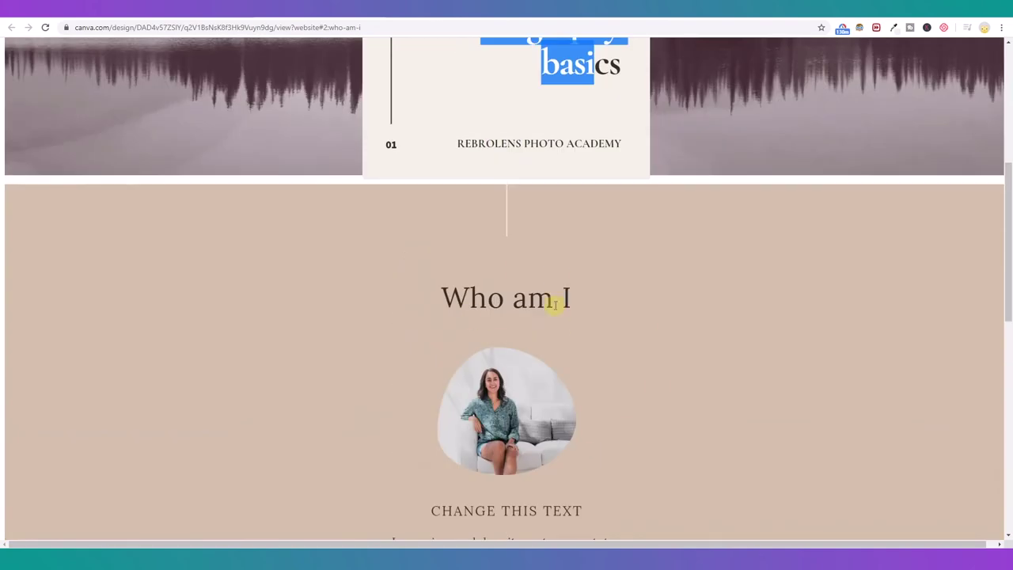
pyautogui.scroll(5, 549, 383)
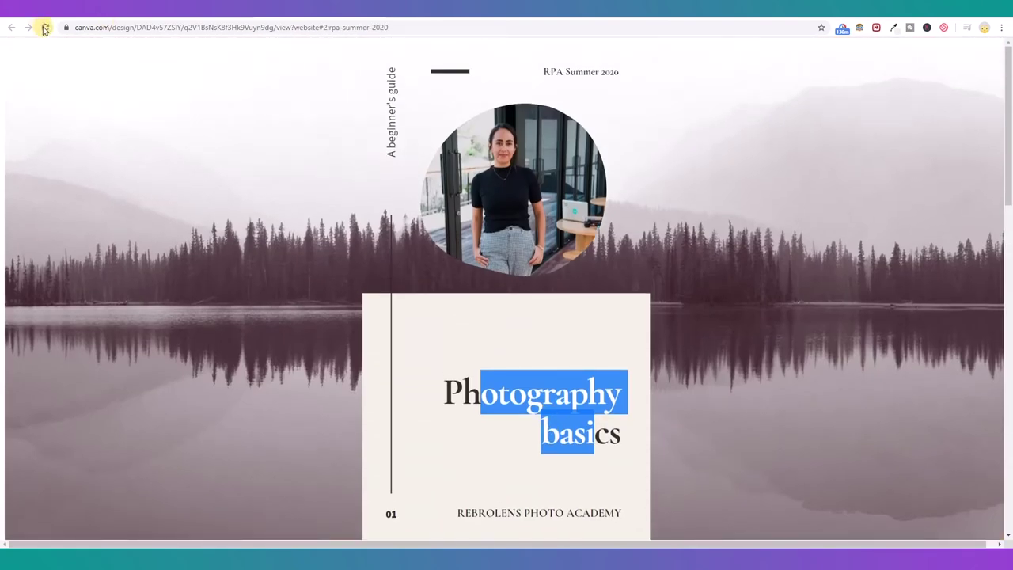
# Reload the website from its cover and examine how all three sections scroll, down to "How can I help" and back to the start.
pyautogui.click(45, 29)
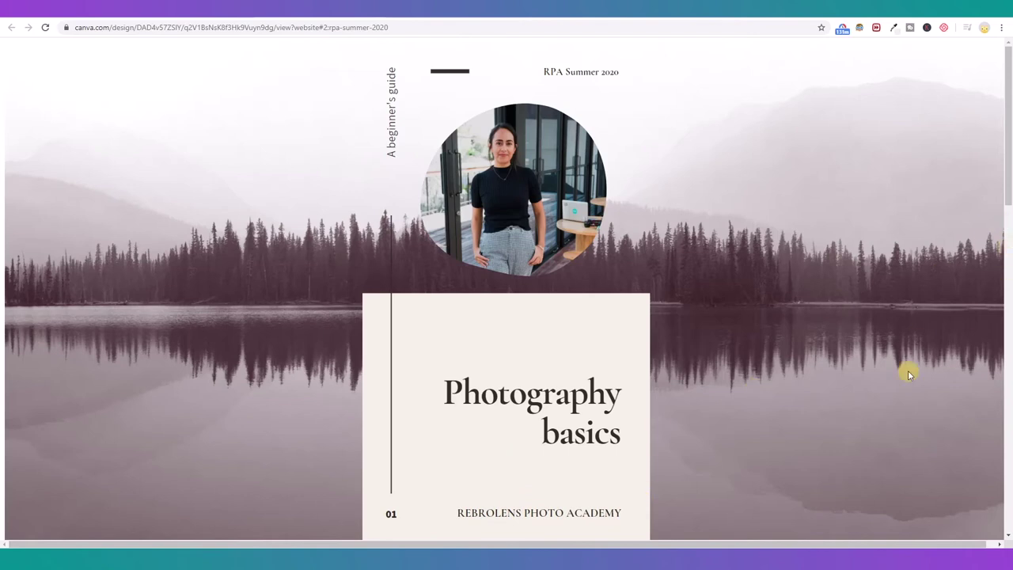
pyautogui.scroll(-4, 736, 452)
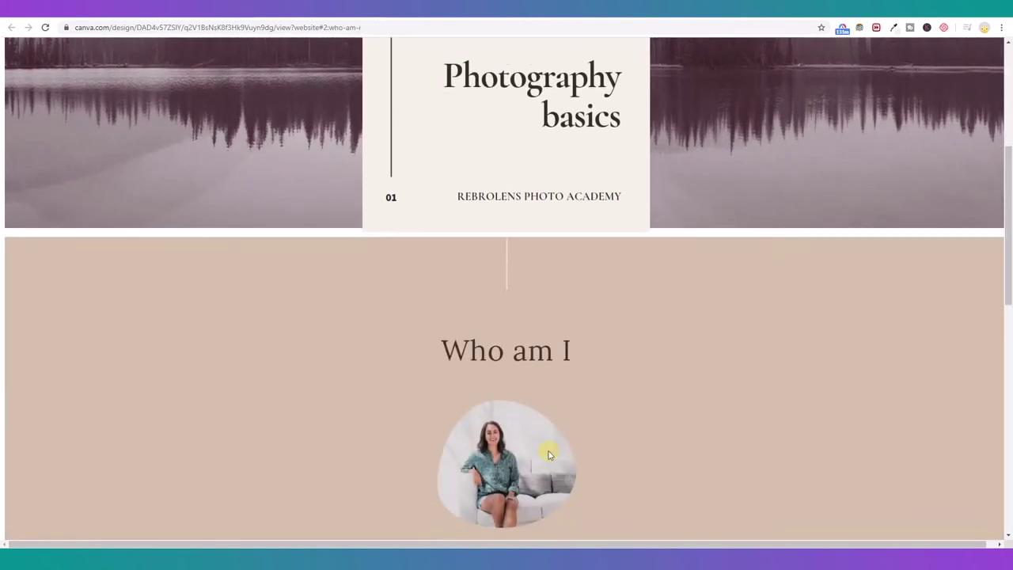
pyautogui.scroll(-2, 695, 420)
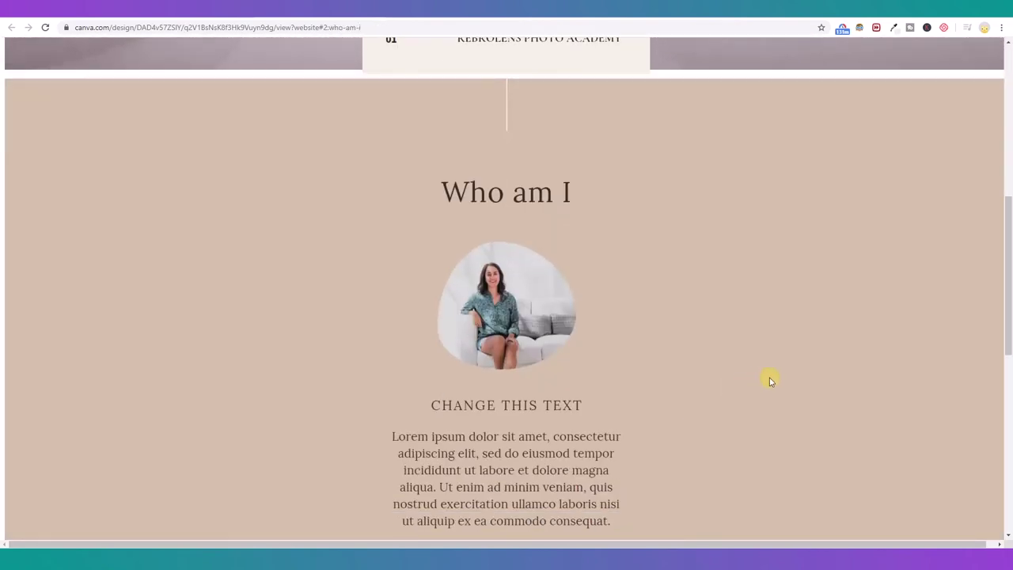
pyautogui.scroll(-1, 790, 376)
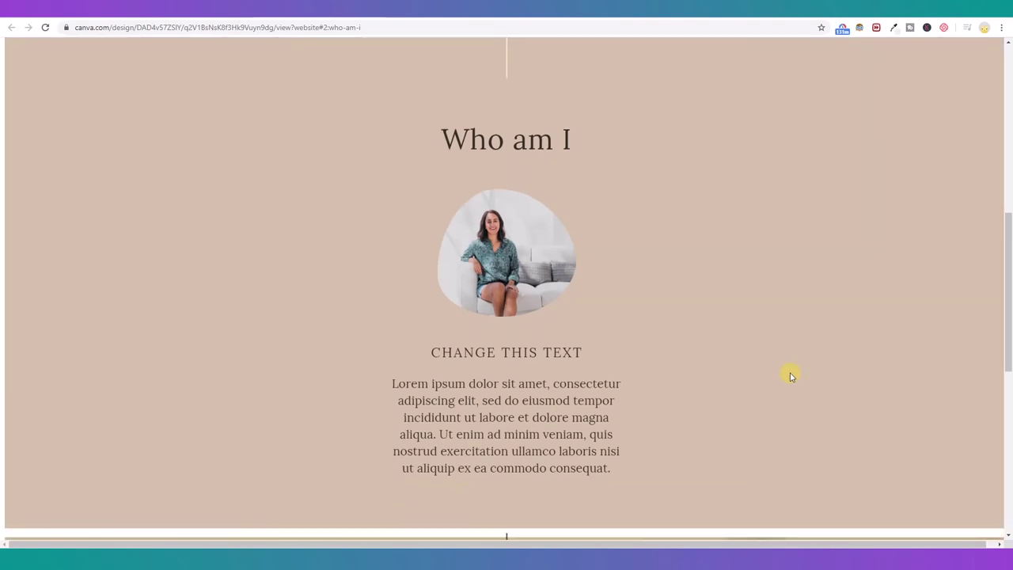
pyautogui.scroll(-5, 790, 376)
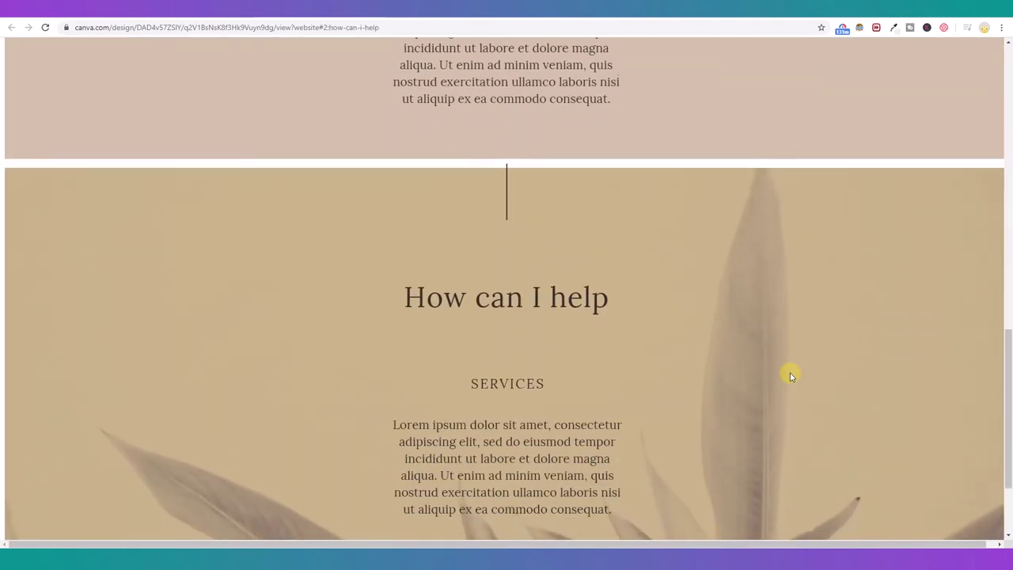
pyautogui.scroll(-2, 790, 376)
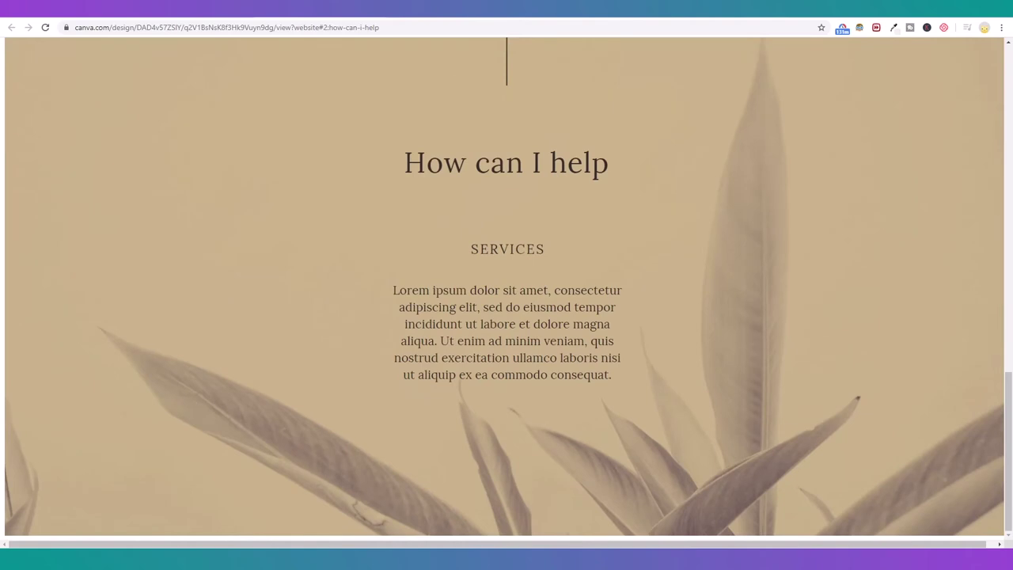
pyautogui.moveTo(1010, 364); pyautogui.dragTo(1010, 72)
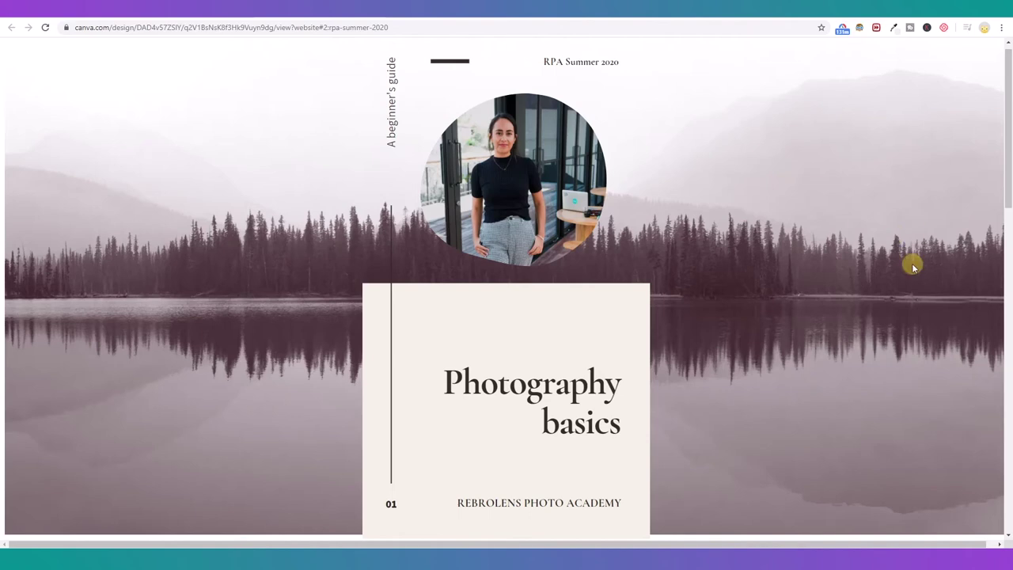
pyautogui.moveTo(1010, 86); pyautogui.dragTo(692, 103)
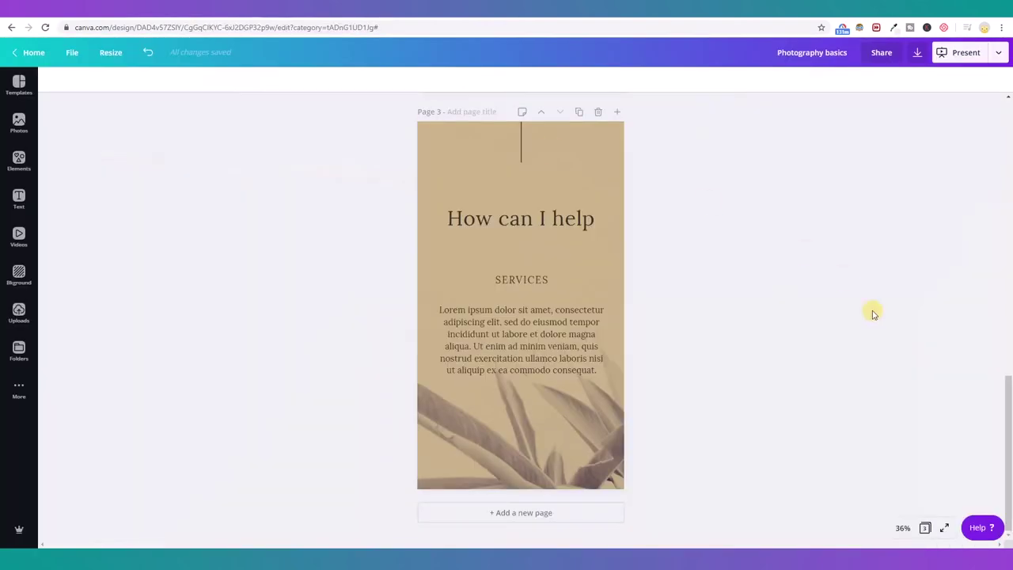
# Return to the design editor and replace the cover's purple-toned forest photo with the recently used blue misty lake photo, then collapse the photo library.
pyautogui.scroll(10, 936, 372)
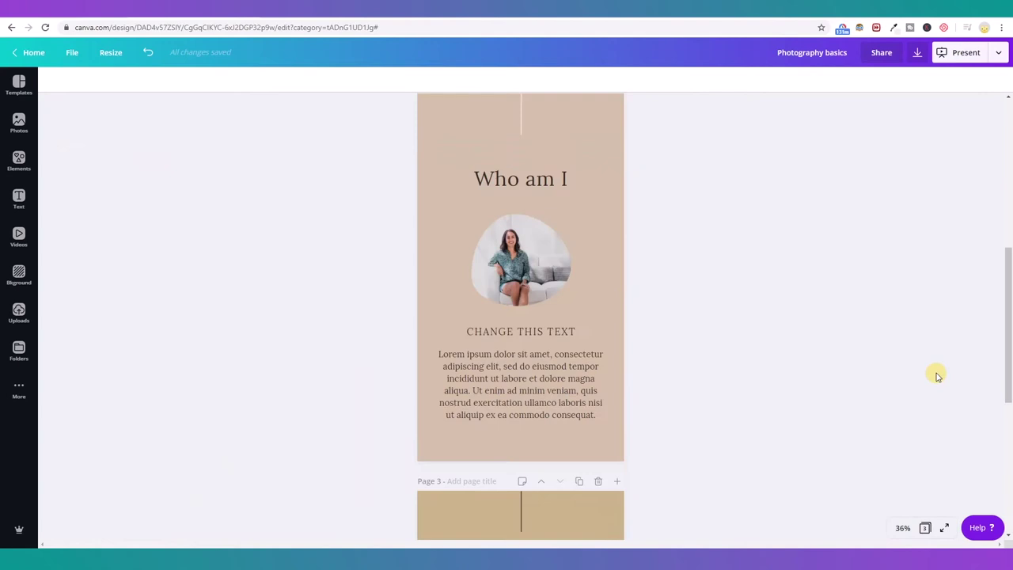
pyautogui.click(607, 195)
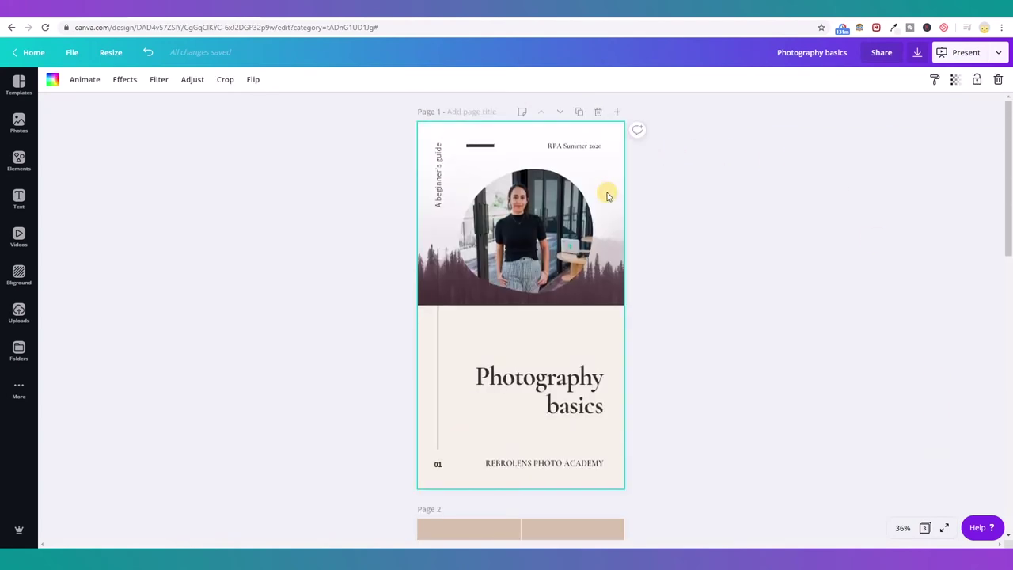
pyautogui.click(17, 123)
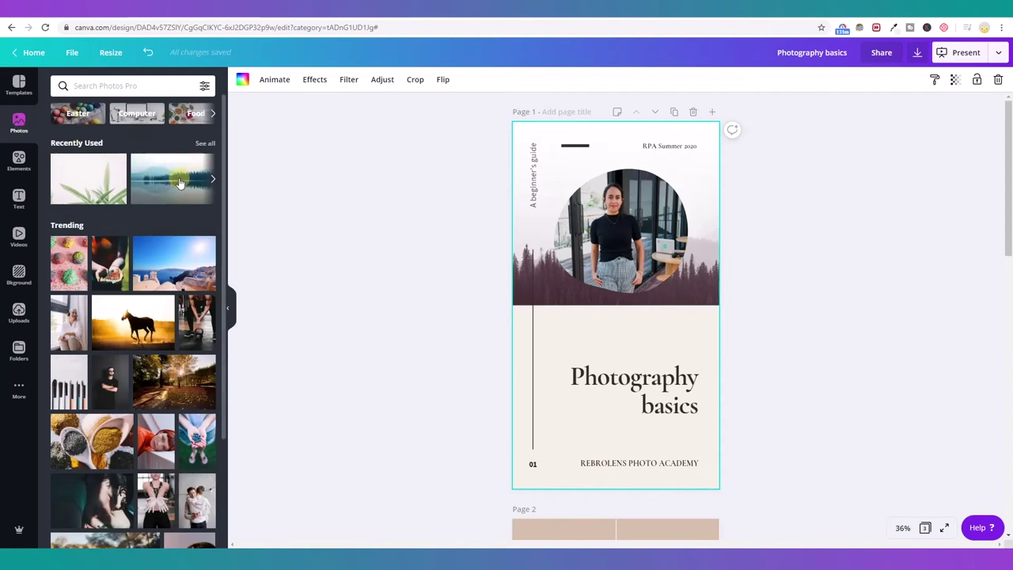
pyautogui.moveTo(160, 183); pyautogui.dragTo(518, 231)
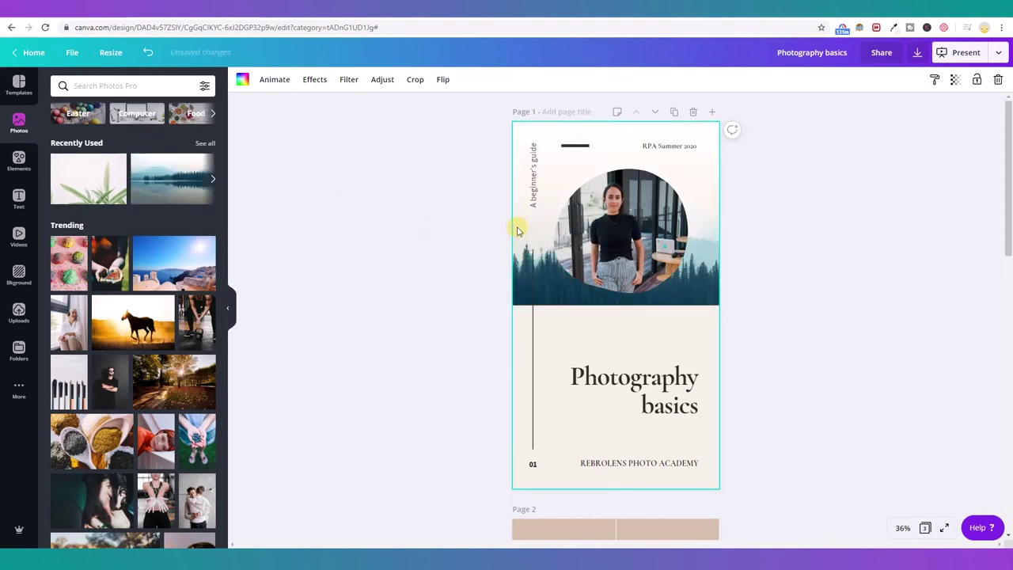
pyautogui.click(228, 310)
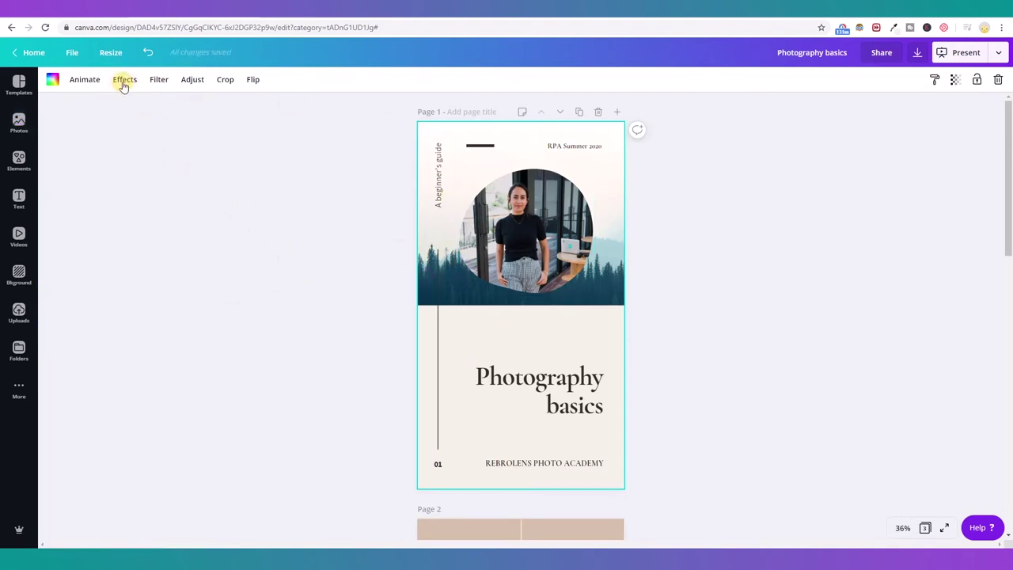
# Open the image effects for the cover's blue lake photo.
pyautogui.click(124, 81)
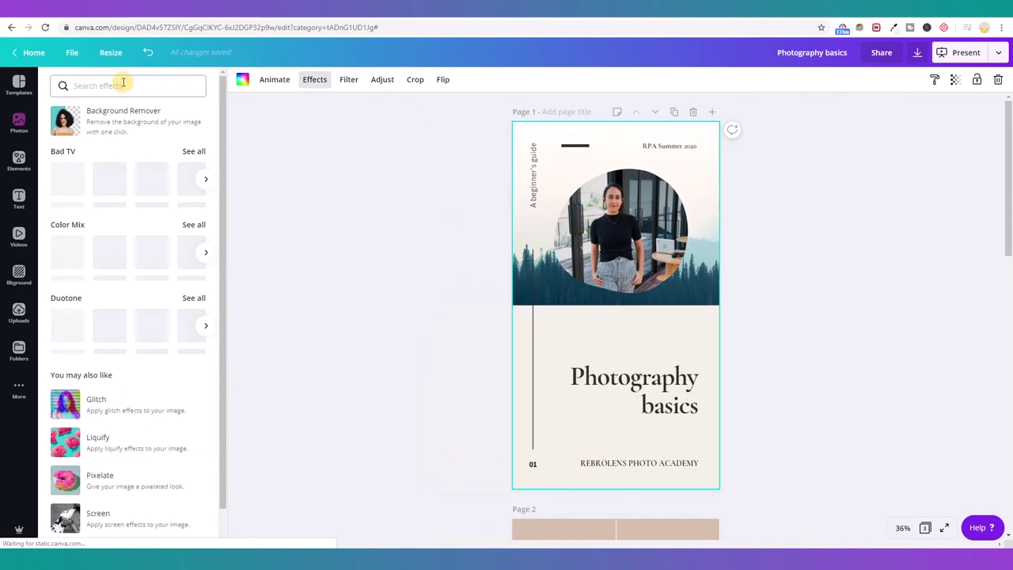
# Apply the Sepia duotone effect to the forest background photo on page 1.
pyautogui.click(200, 327)
pyautogui.click(201, 328)
pyautogui.click(201, 329)
pyautogui.click(202, 329)
pyautogui.click(202, 330)
pyautogui.click(202, 330)
pyautogui.click(201, 331)
pyautogui.click(202, 331)
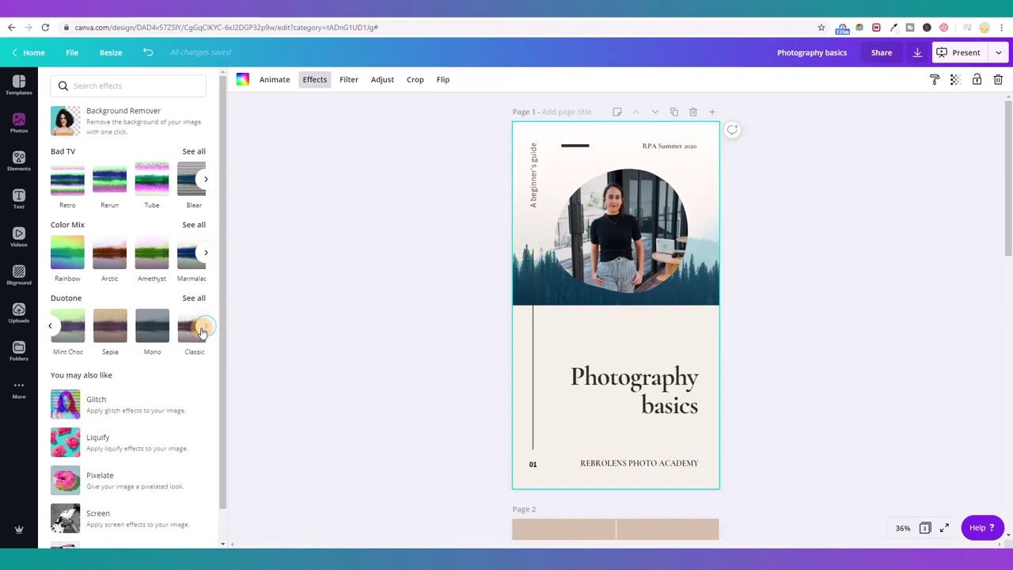
pyautogui.click(115, 318)
pyautogui.click(183, 535)
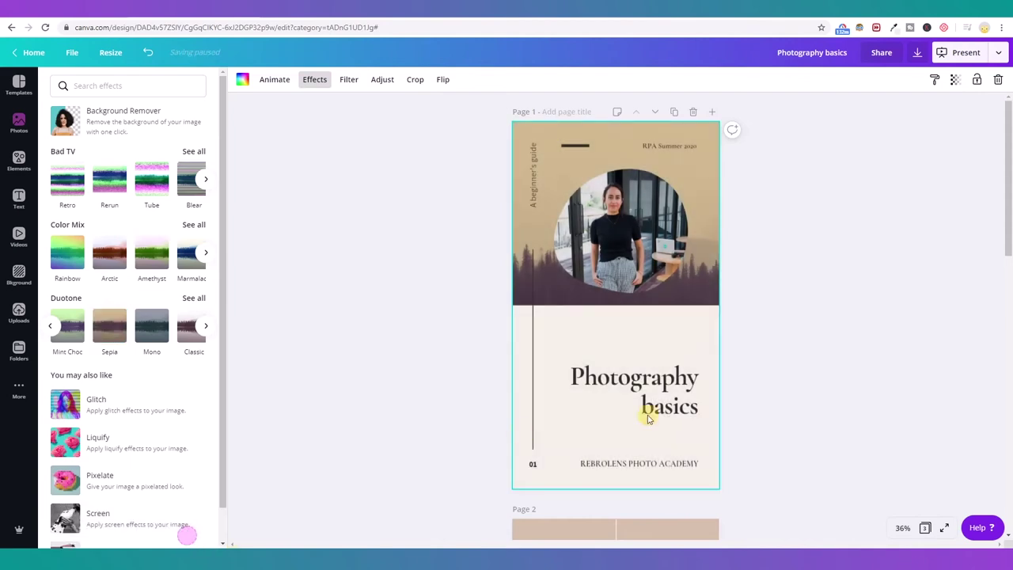
# Switch to the "Q&As for Canva Video" Notepad file and examine the "How to reach me" and consultation lines.
pyautogui.scroll(-5, 888, 348)
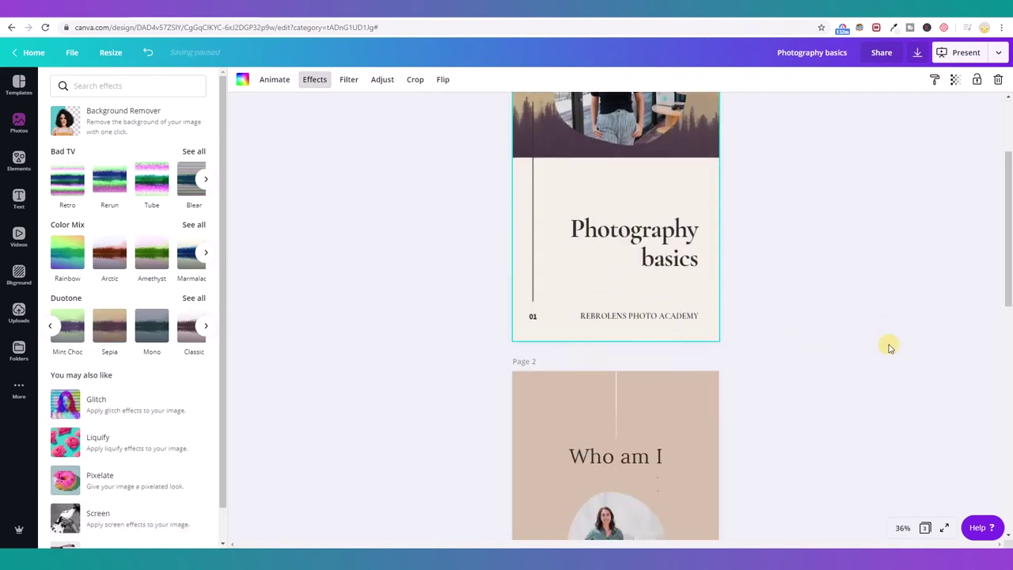
pyautogui.scroll(-1, 888, 348)
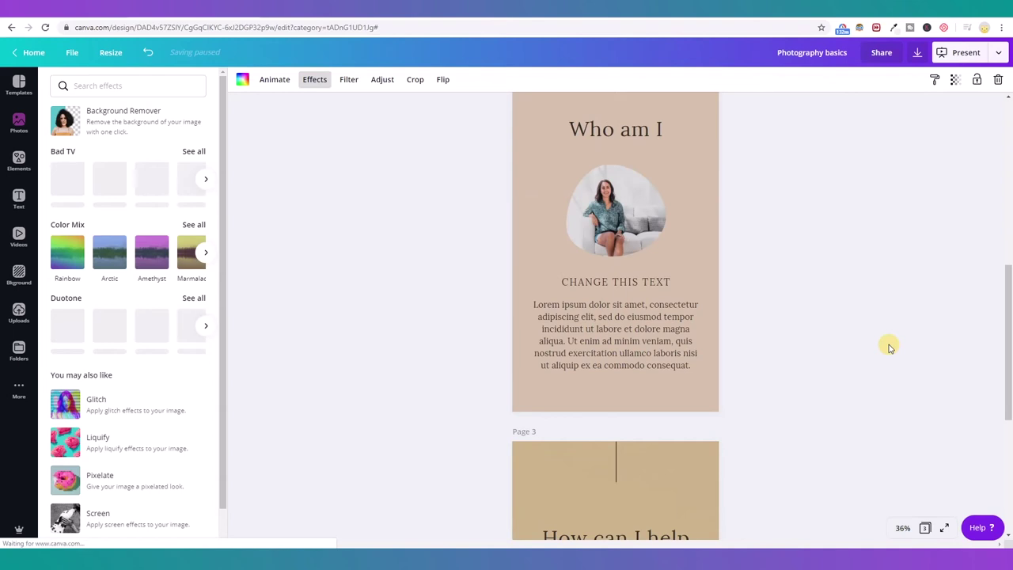
pyautogui.scroll(-4, 889, 349)
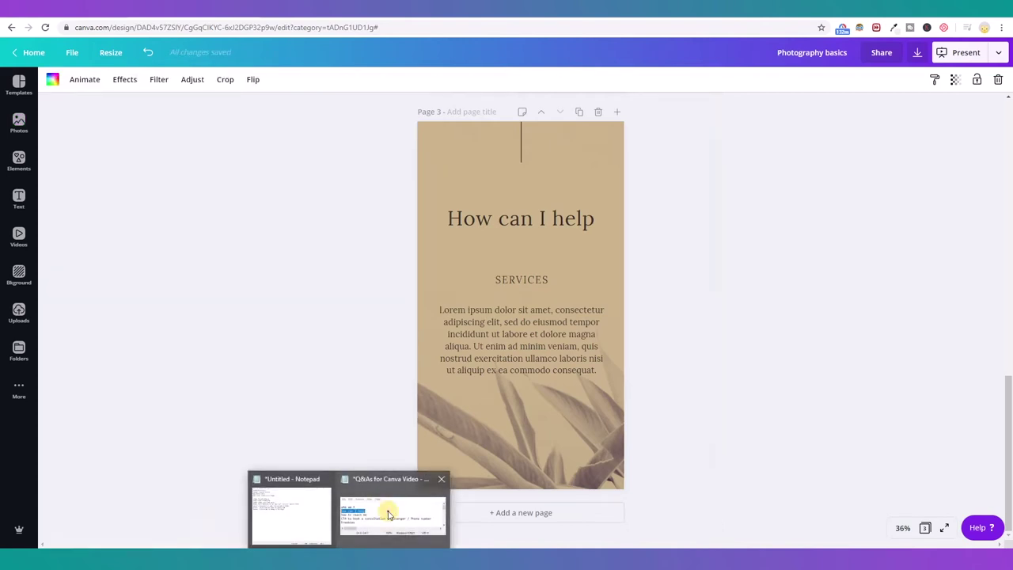
pyautogui.click(389, 511)
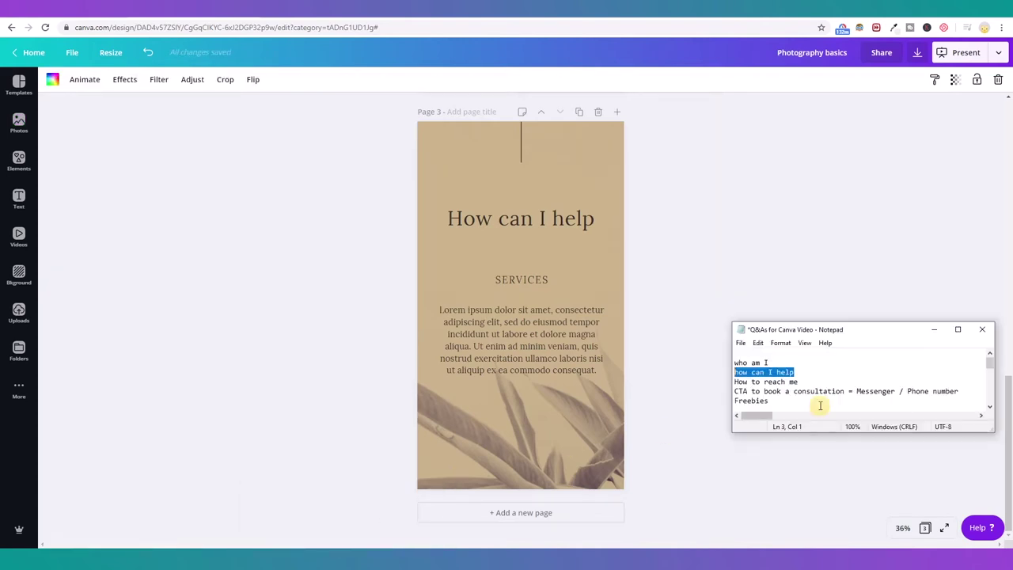
pyautogui.click(809, 383)
pyautogui.hotkey('shift', 'Home')
pyautogui.click(798, 381)
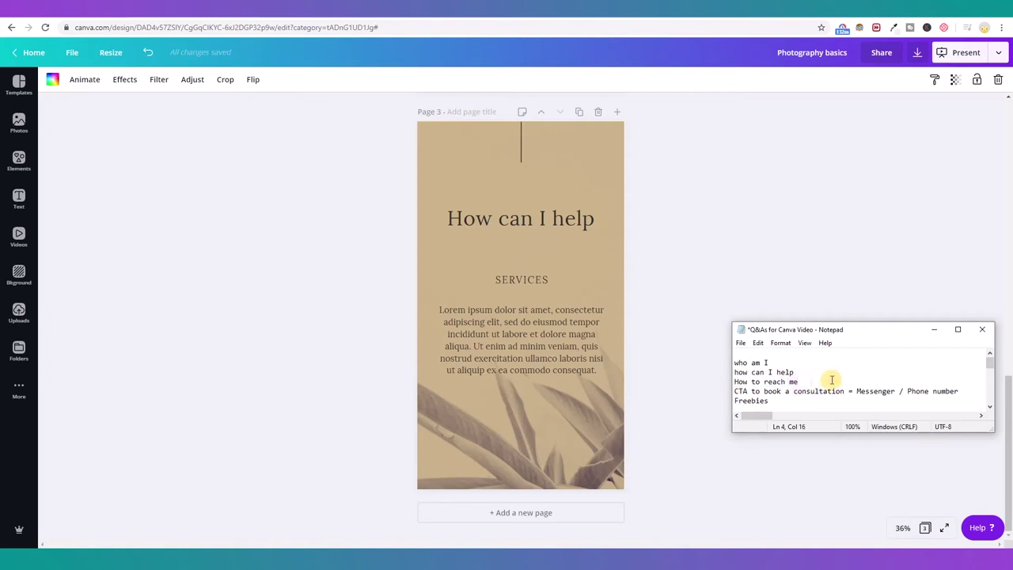
pyautogui.moveTo(735, 381); pyautogui.dragTo(898, 391)
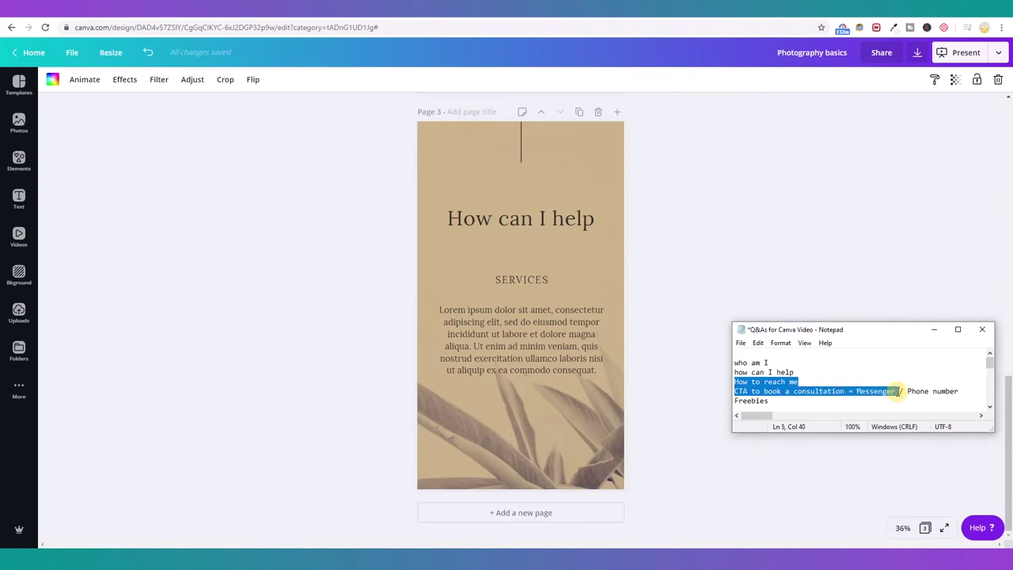
pyautogui.click(906, 391)
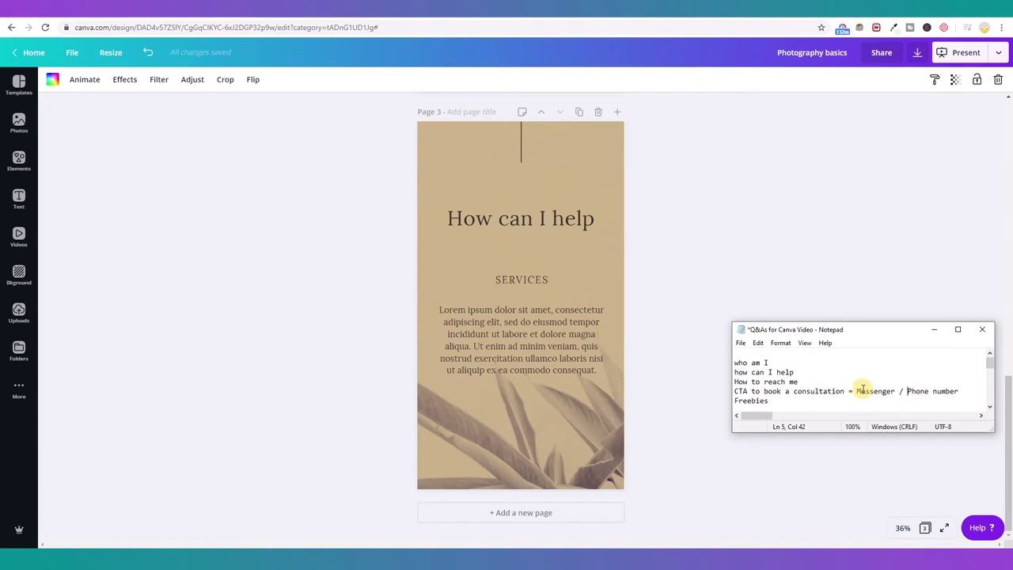
# Add a fourth page after page 3, then unlock and delete its plant background image.
pyautogui.click(488, 513)
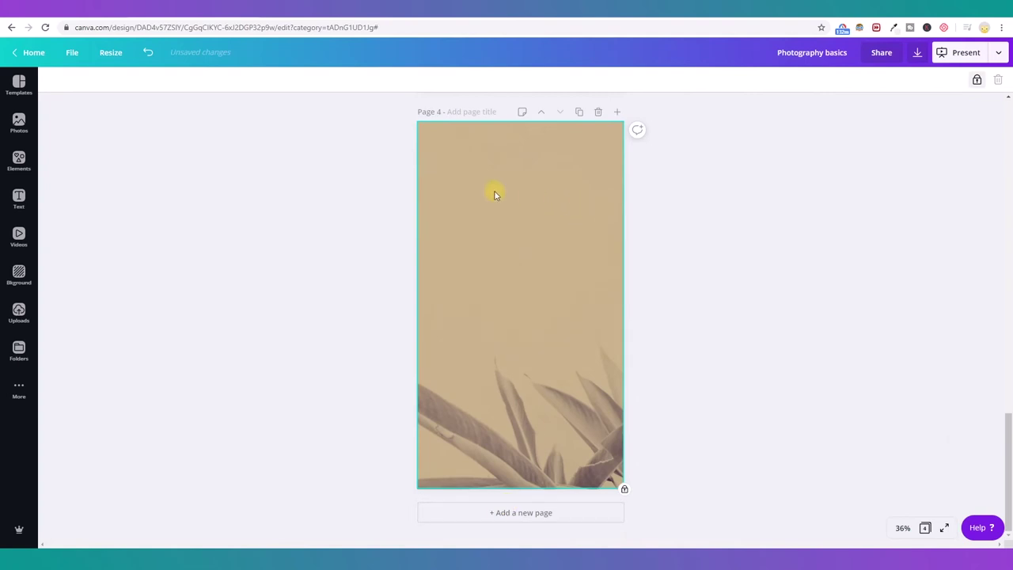
pyautogui.click(977, 79)
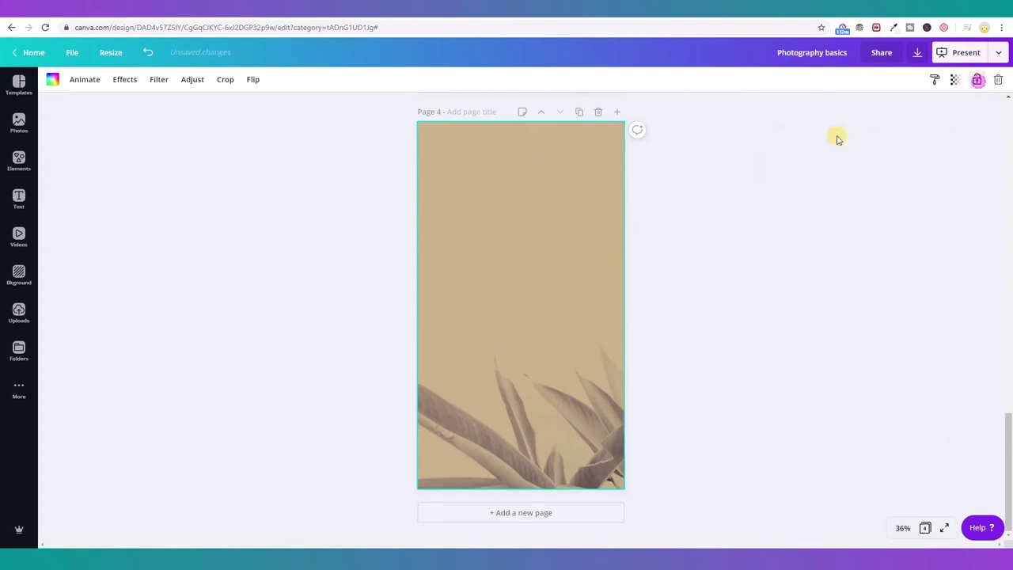
pyautogui.click(998, 80)
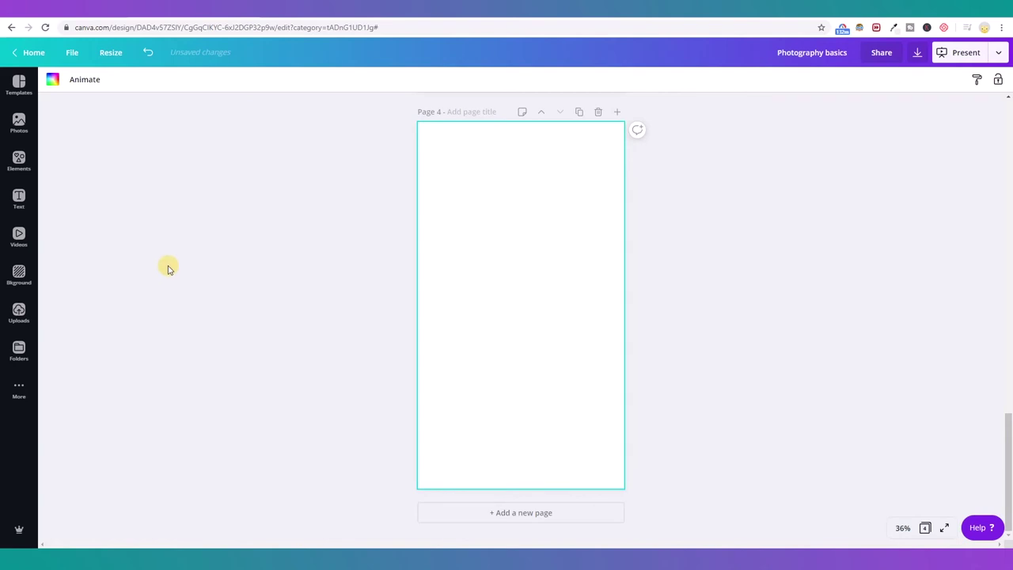
# Apply the "Social Media Platforms" layout from the Brown Digital Advertising Approach template to page 4.
pyautogui.click(14, 82)
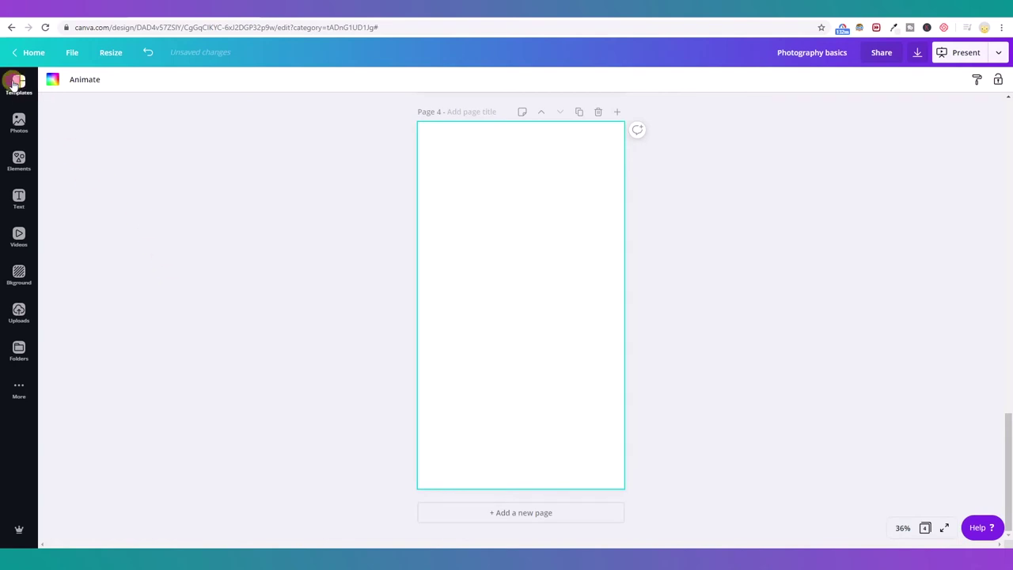
pyautogui.scroll(1, 198, 438)
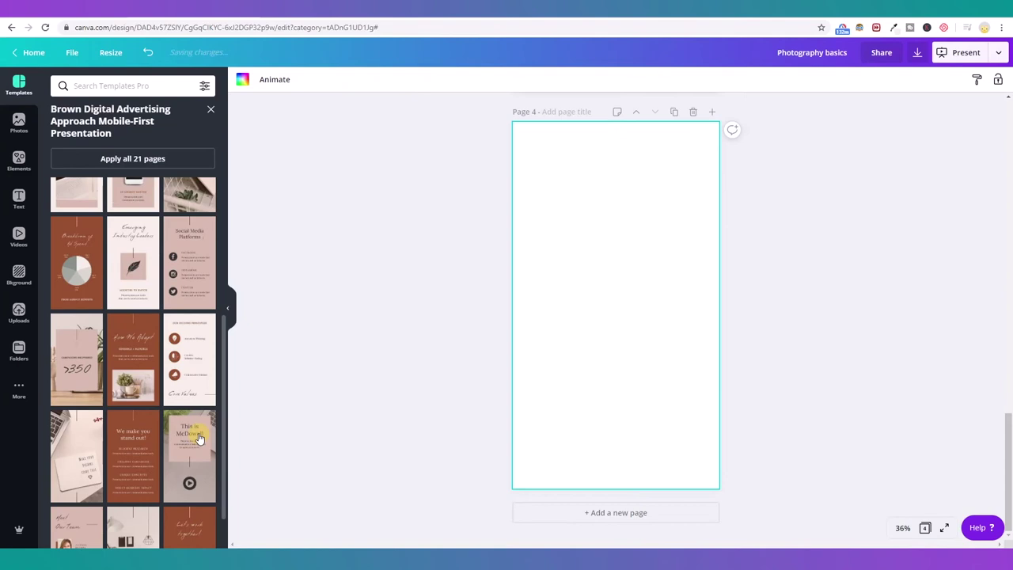
pyautogui.scroll(2, 199, 438)
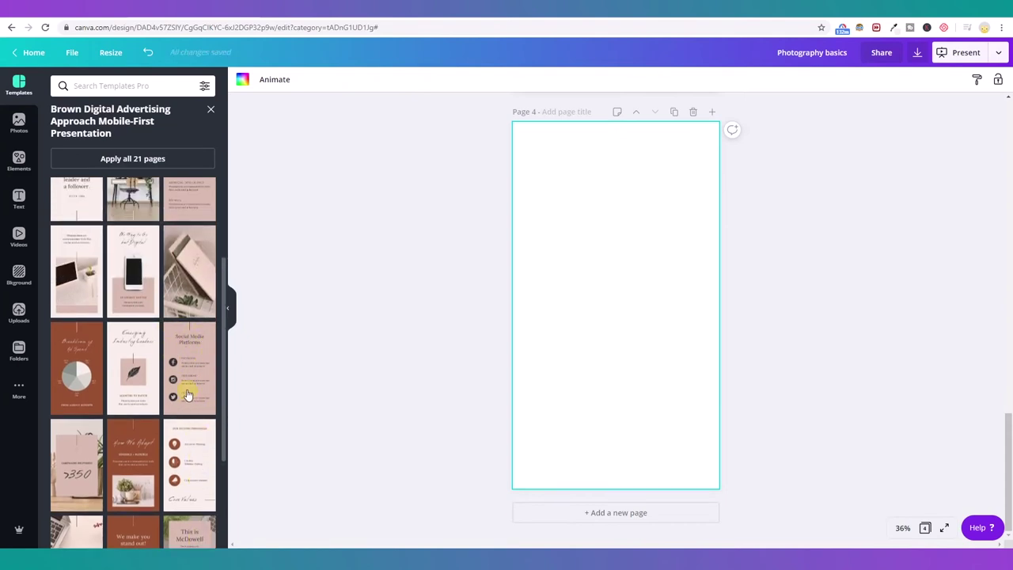
pyautogui.click(182, 364)
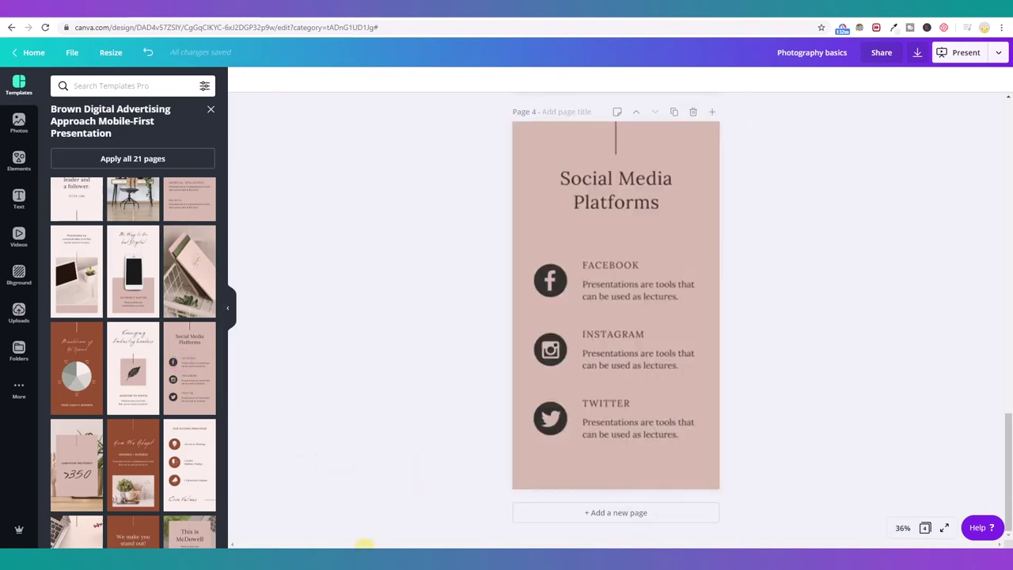
# Reread the call-to-action line about booking a consultation in the "Q&As for Canva Video" notes.
pyautogui.click(393, 507)
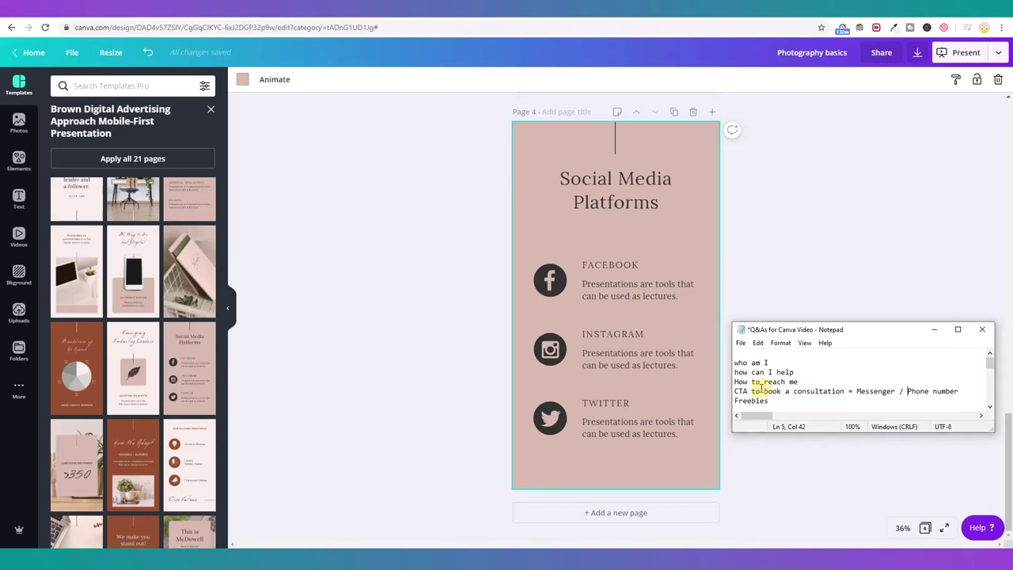
pyautogui.moveTo(736, 391); pyautogui.dragTo(915, 391)
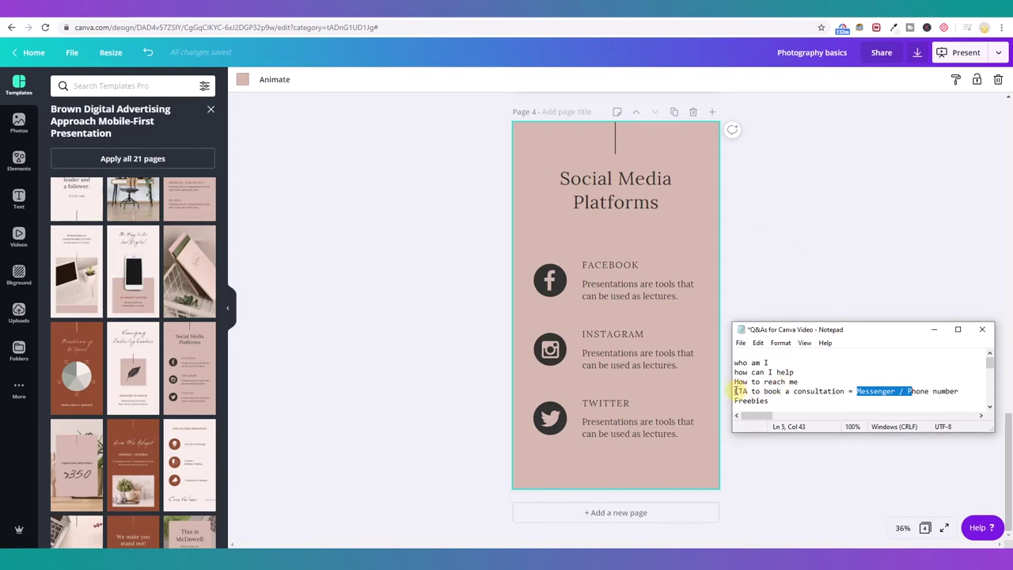
pyautogui.moveTo(735, 391); pyautogui.dragTo(765, 391)
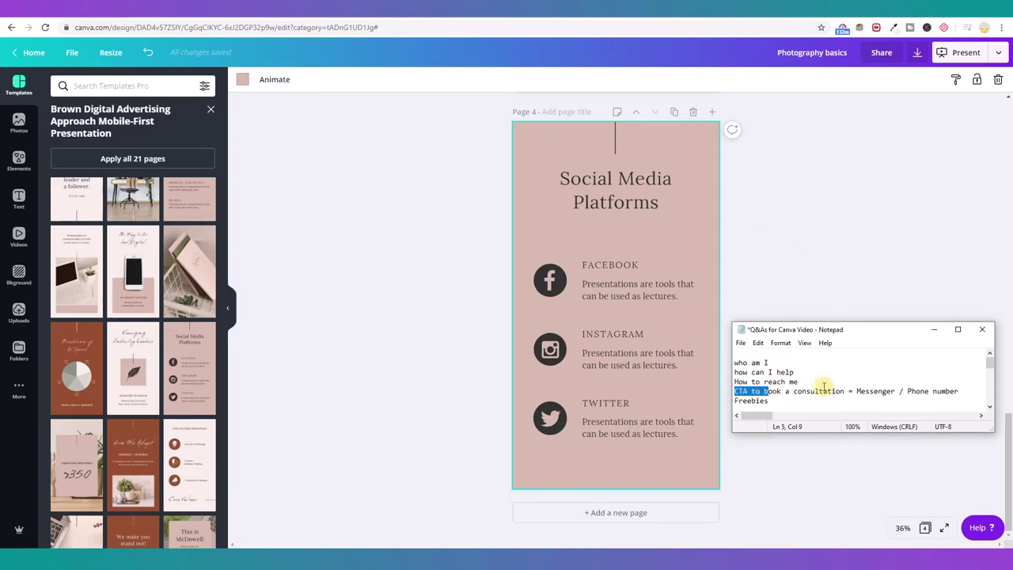
pyautogui.click(933, 333)
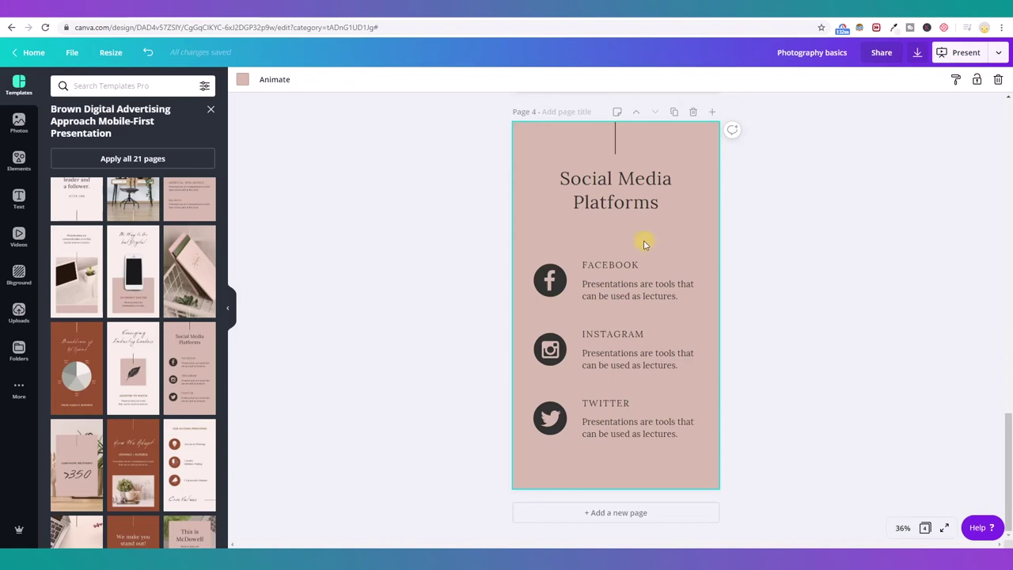
# Replace the "Social Media Platforms" heading on page 4 with "How to reach me" copied from the Notepad notes.
pyautogui.click(614, 192)
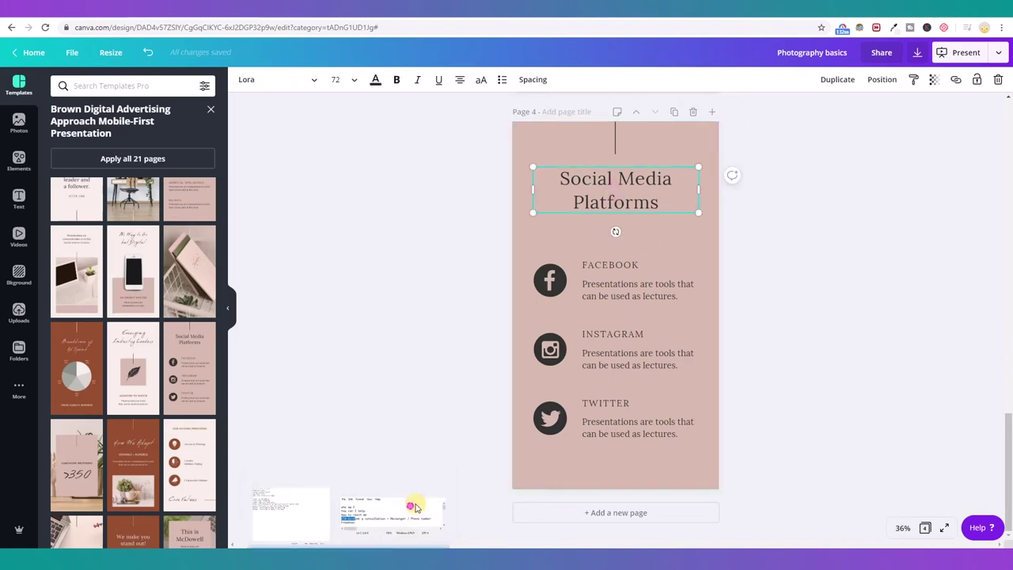
pyautogui.click(392, 507)
pyautogui.click(800, 379)
pyautogui.moveTo(799, 379); pyautogui.dragTo(699, 379)
pyautogui.hotkey('ctrl', 'c')
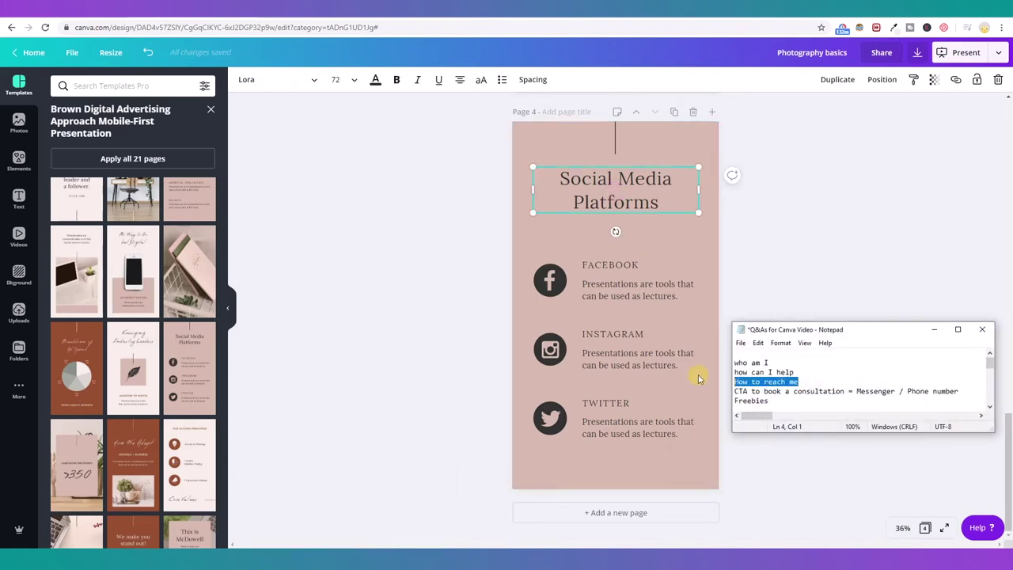
pyautogui.doubleClick(642, 177)
pyautogui.hotkey('ctrl', 'a')
pyautogui.hotkey('ctrl', 'v')
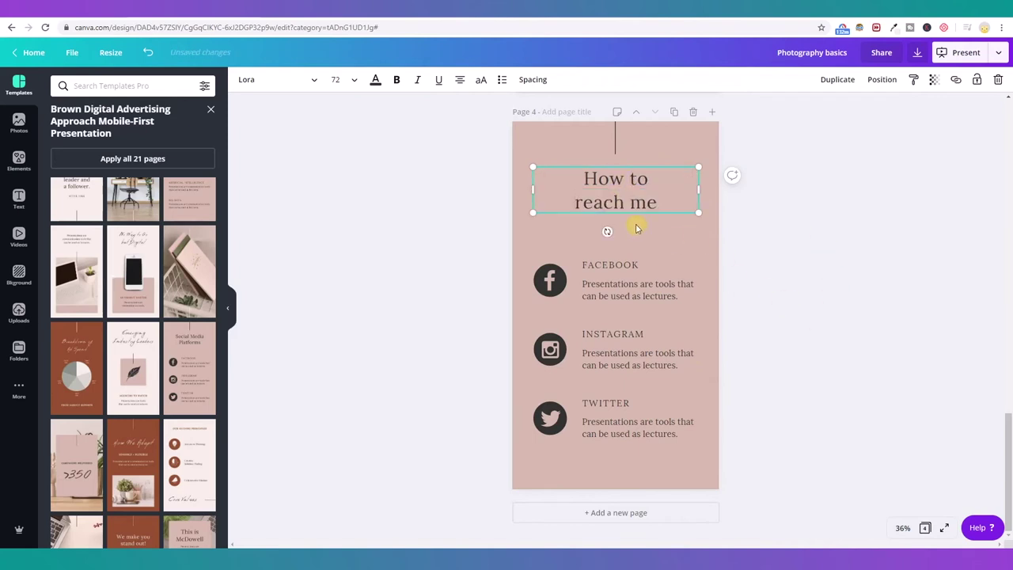
pyautogui.click(809, 294)
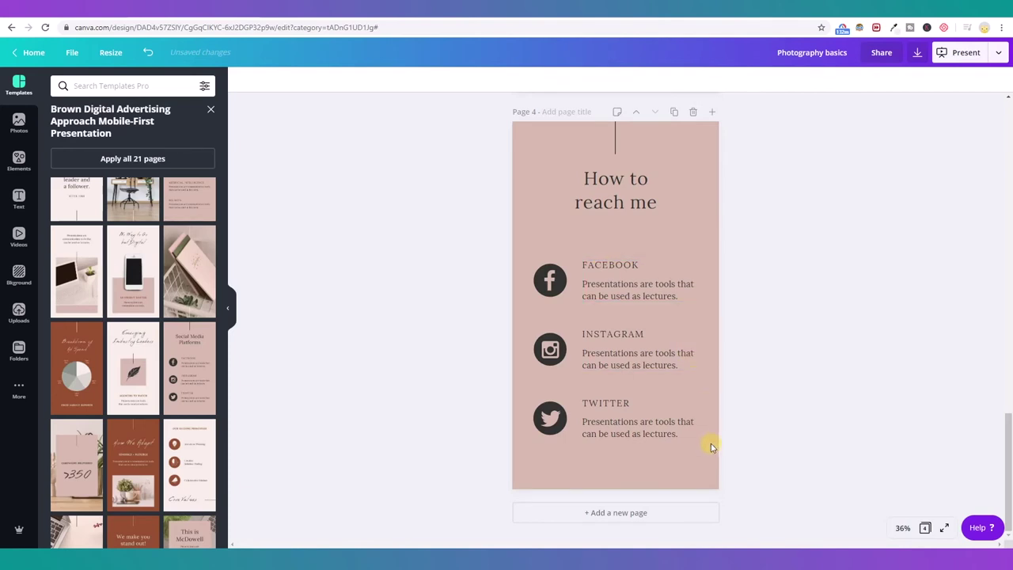
# Delete the Twitter icon and text block and the Instagram icon from page 4.
pyautogui.moveTo(707, 449); pyautogui.dragTo(541, 402)
pyautogui.press('Delete')
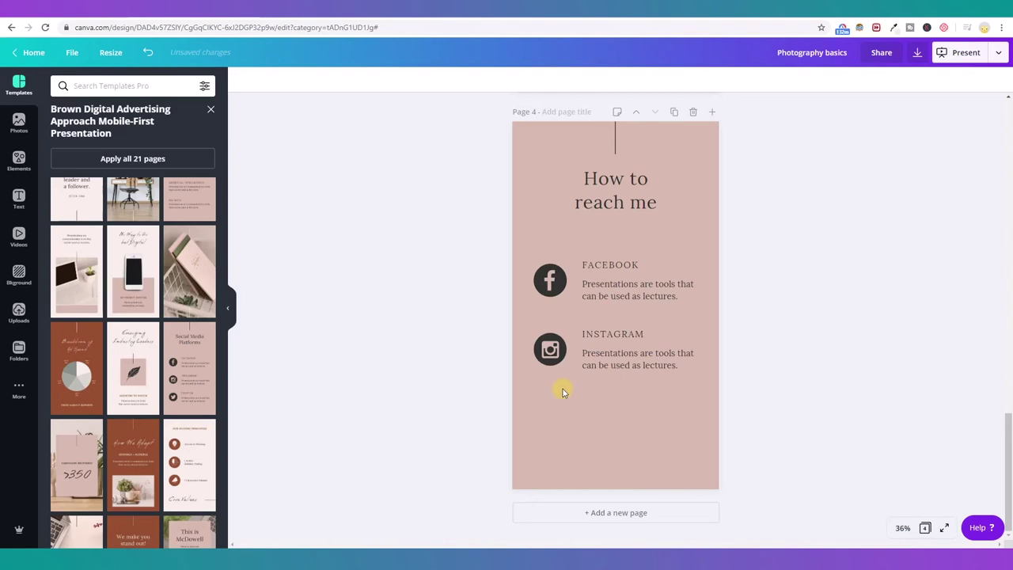
pyautogui.click(550, 349)
pyautogui.press('Delete')
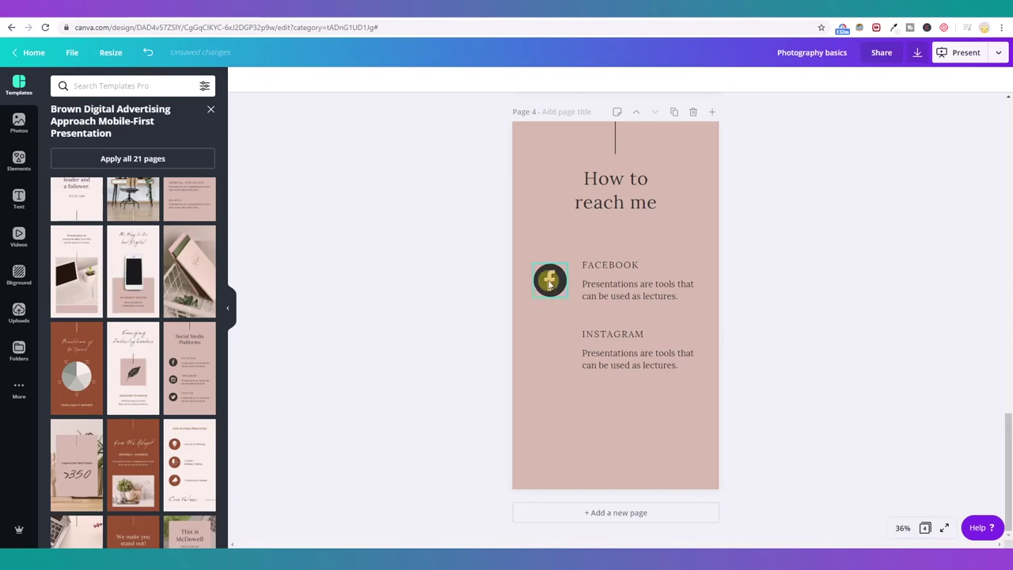
# Change the FACEBOOK label on page 4 to "YOUTUBE".
pyautogui.click(646, 269)
pyautogui.doubleClick(646, 266)
pyautogui.write('YOUTU')
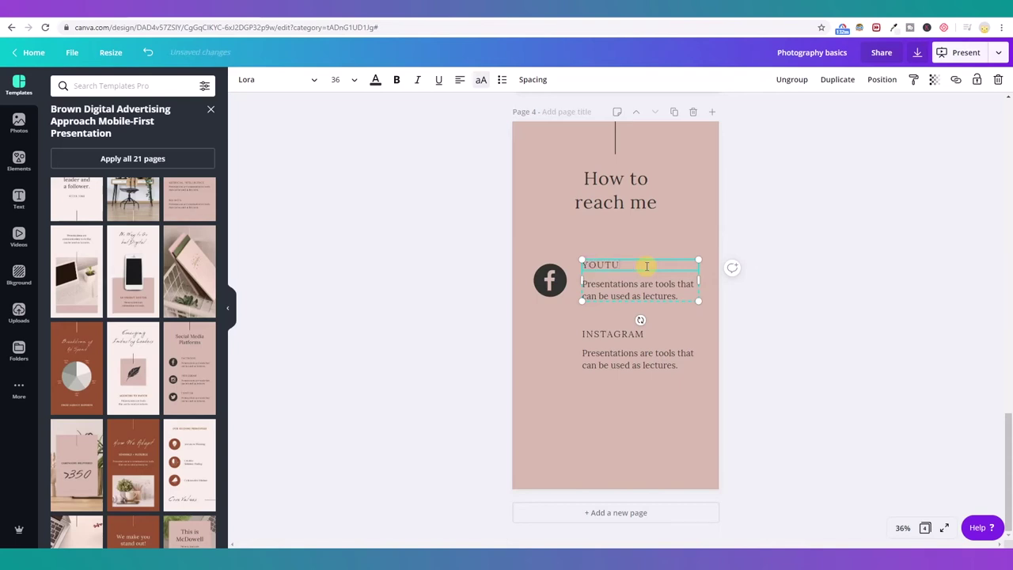
pyautogui.click(667, 296)
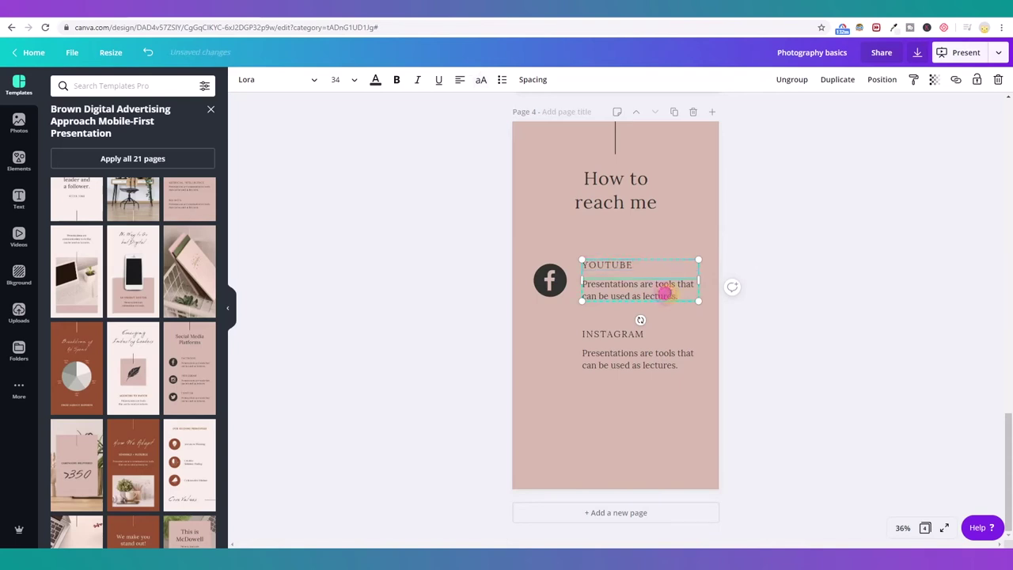
pyautogui.click(664, 235)
# Ungroup the YOUTUBE label and its description and center-align both texts.
pyautogui.click(651, 298)
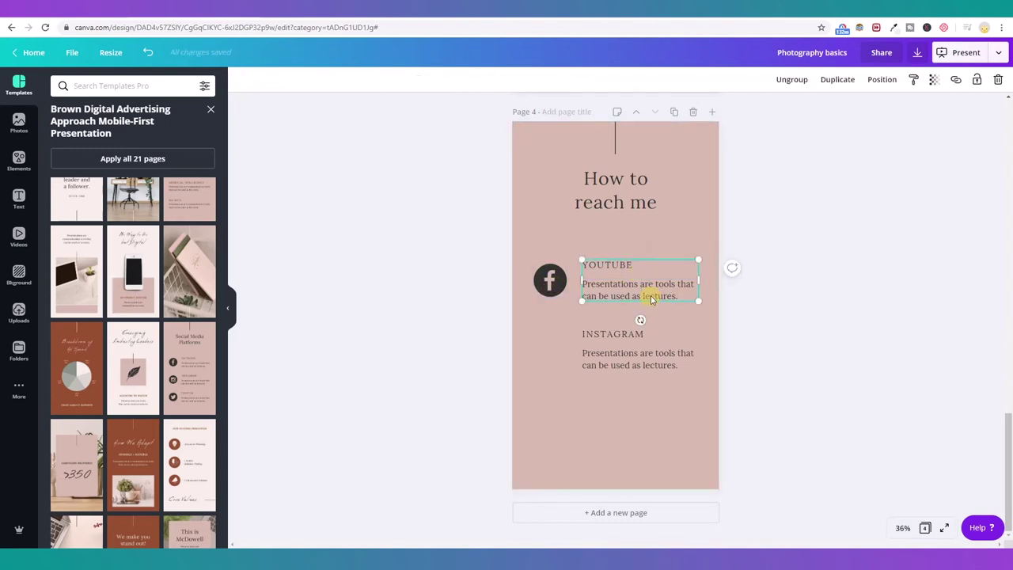
pyautogui.click(791, 80)
pyautogui.click(800, 303)
pyautogui.moveTo(616, 250); pyautogui.dragTo(655, 310)
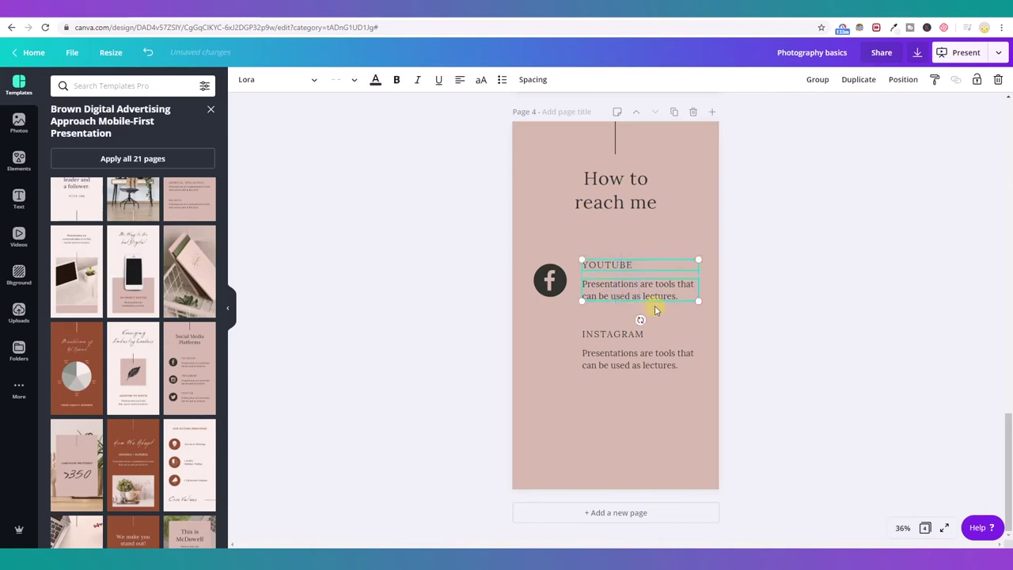
pyautogui.click(460, 79)
# Center the Facebook icon below the page 4 heading, with the YOUTUBE text beneath it and the Instagram text block lower down.
pyautogui.moveTo(662, 295); pyautogui.dragTo(638, 306)
pyautogui.moveTo(539, 278); pyautogui.dragTo(610, 246)
pyautogui.moveTo(692, 245); pyautogui.dragTo(611, 297)
pyautogui.moveTo(663, 412); pyautogui.dragTo(624, 265)
pyautogui.click(655, 225)
pyautogui.moveTo(664, 379); pyautogui.dragTo(646, 400)
pyautogui.moveTo(629, 278); pyautogui.dragTo(646, 269)
pyautogui.click(619, 261)
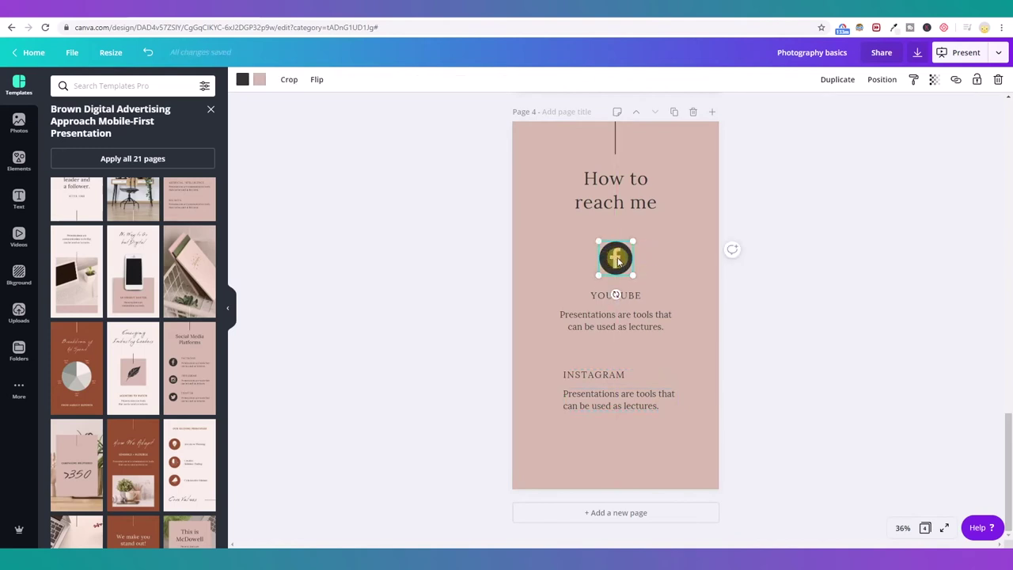
# Search the elements for "youtube icon" and move the Facebook icon on page 4 slightly higher.
pyautogui.click(19, 158)
pyautogui.moveTo(98, 84); pyautogui.dragTo(57, 81)
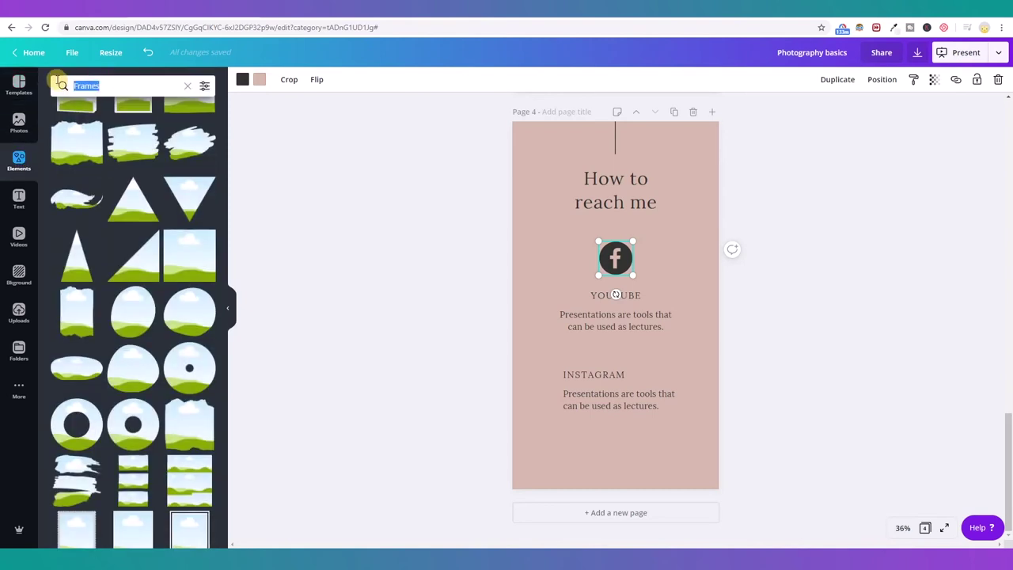
pyautogui.write('youtube icon')
pyautogui.press('Return')
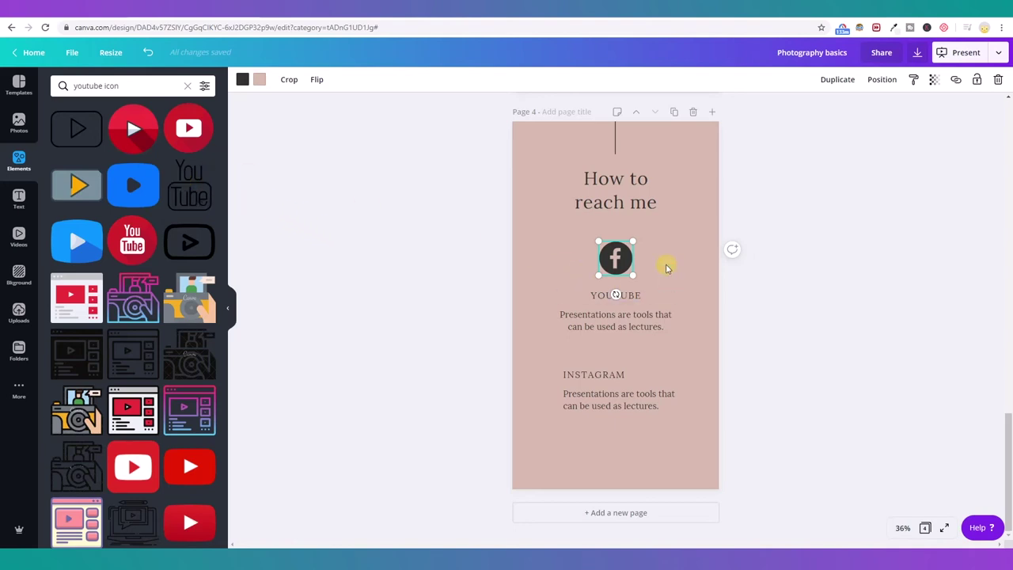
pyautogui.moveTo(613, 262)
pyautogui.mouseDown()
pyautogui.moveTo(583, 251)
pyautogui.moveTo(619, 255)
pyautogui.mouseUp()
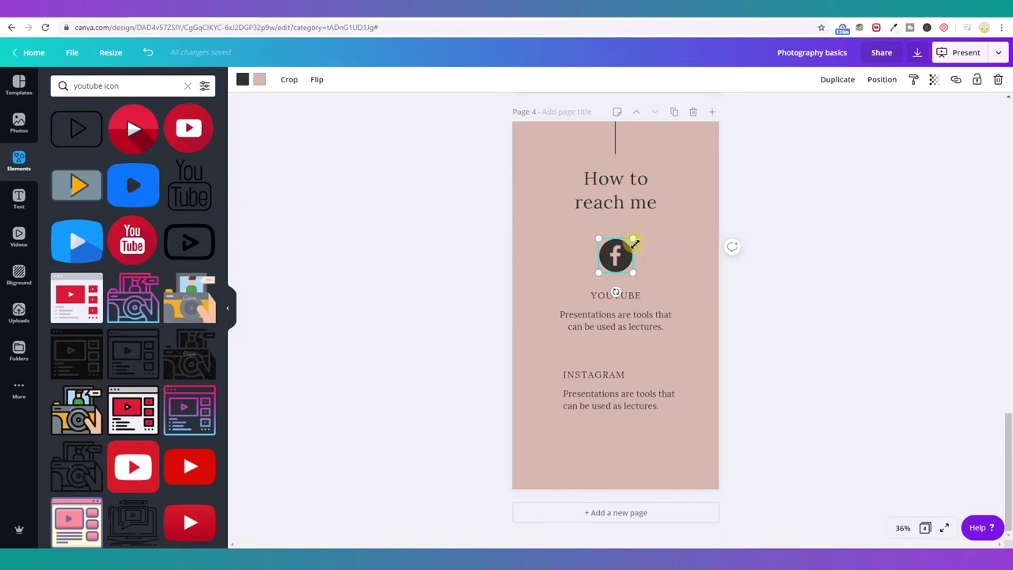
pyautogui.scroll(5, 692, 335)
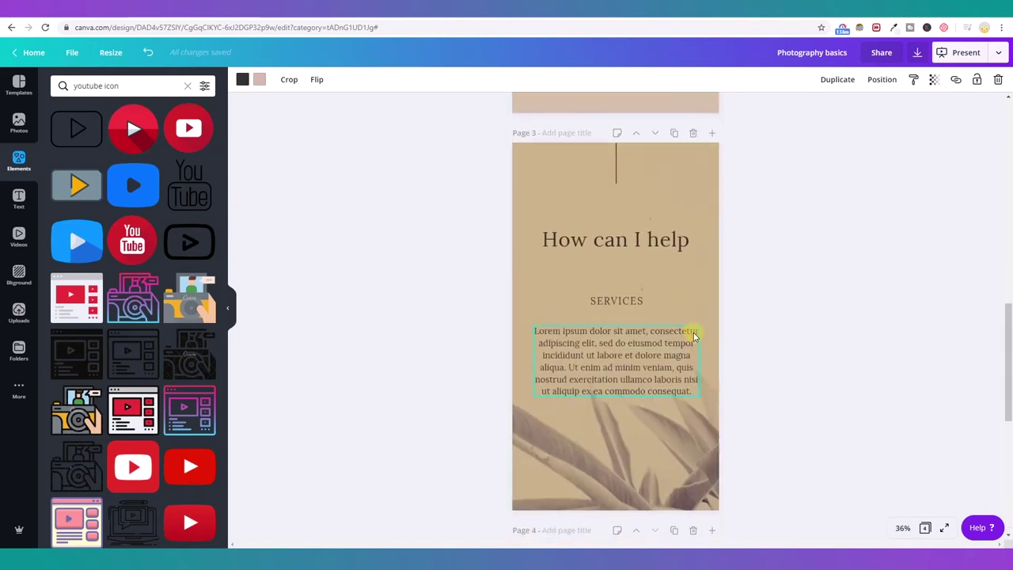
# Add the blue rounded play-button icon to page 4 and shrink it beside the Facebook icon, just above the YOUTUBE label.
pyautogui.scroll(-4, 693, 336)
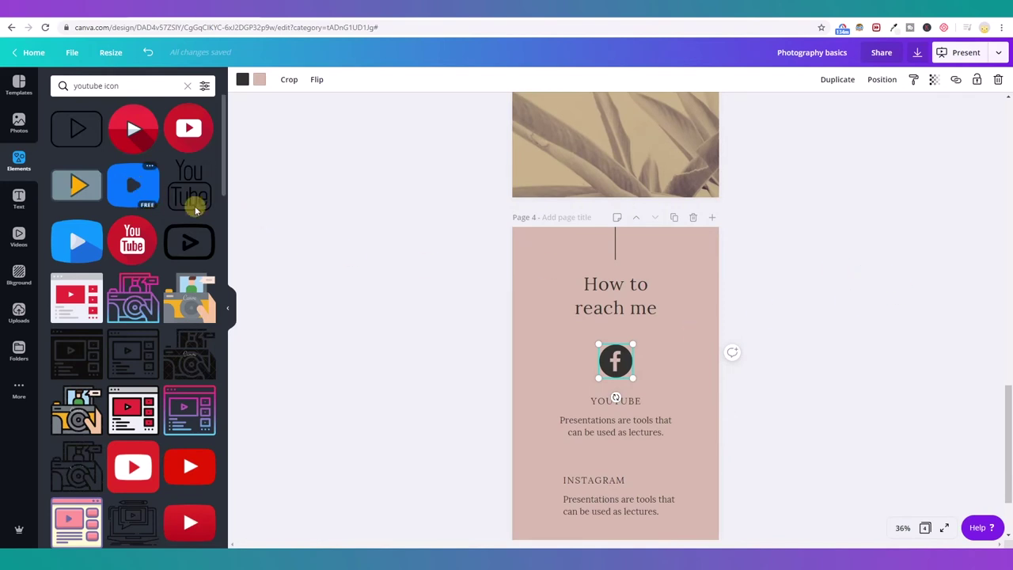
pyautogui.click(124, 200)
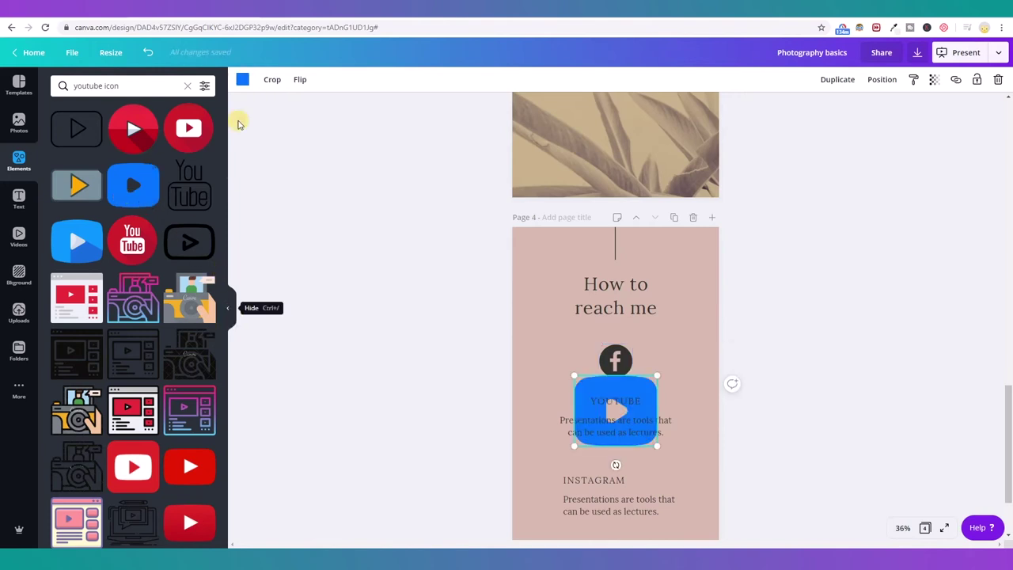
pyautogui.click(227, 315)
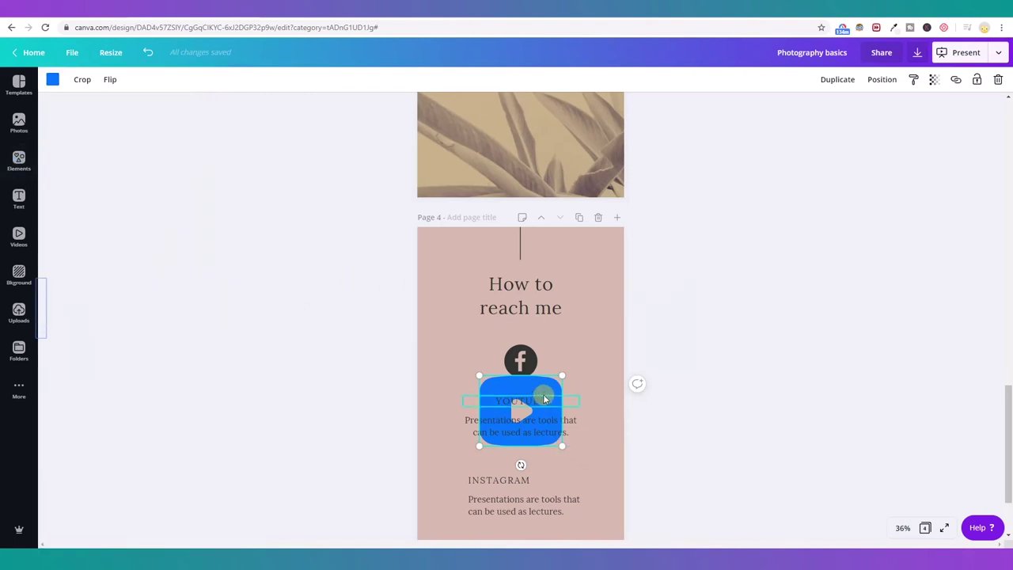
pyautogui.moveTo(549, 388); pyautogui.dragTo(489, 300)
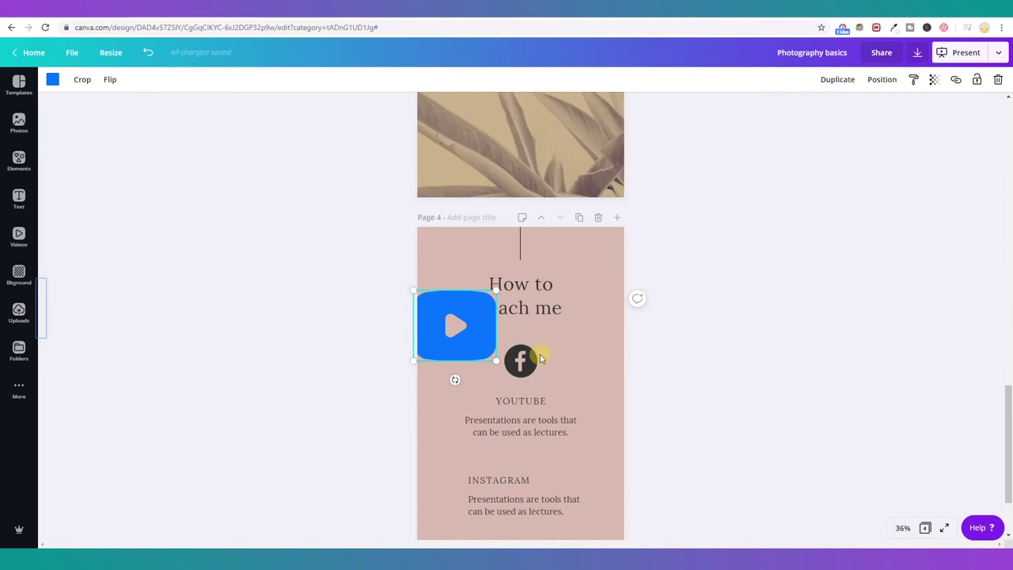
pyautogui.moveTo(415, 288); pyautogui.dragTo(474, 327)
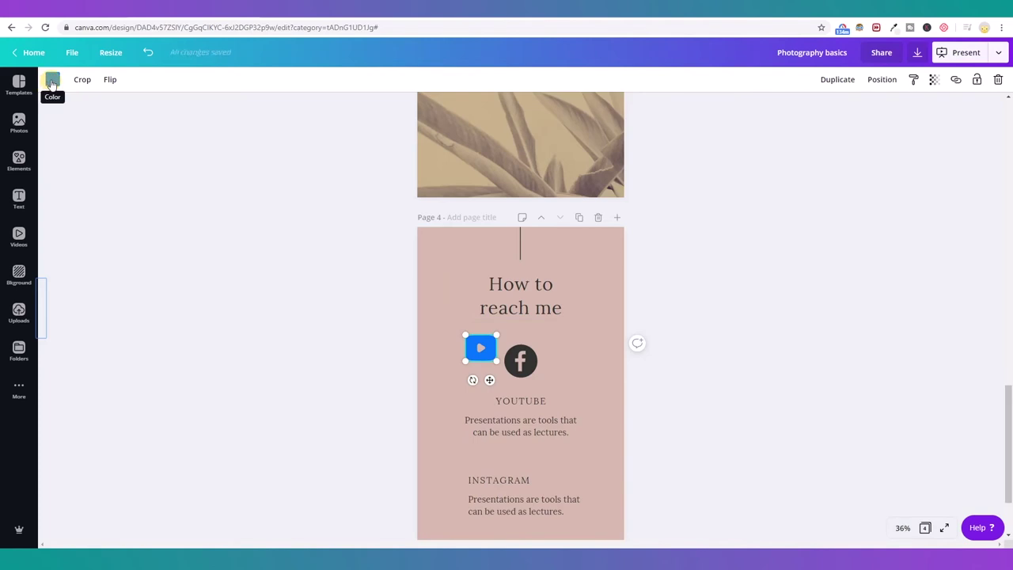
# Add a circle shape to page 4, slightly larger than the Facebook icon, and place it at the page's left edge.
pyautogui.click(18, 158)
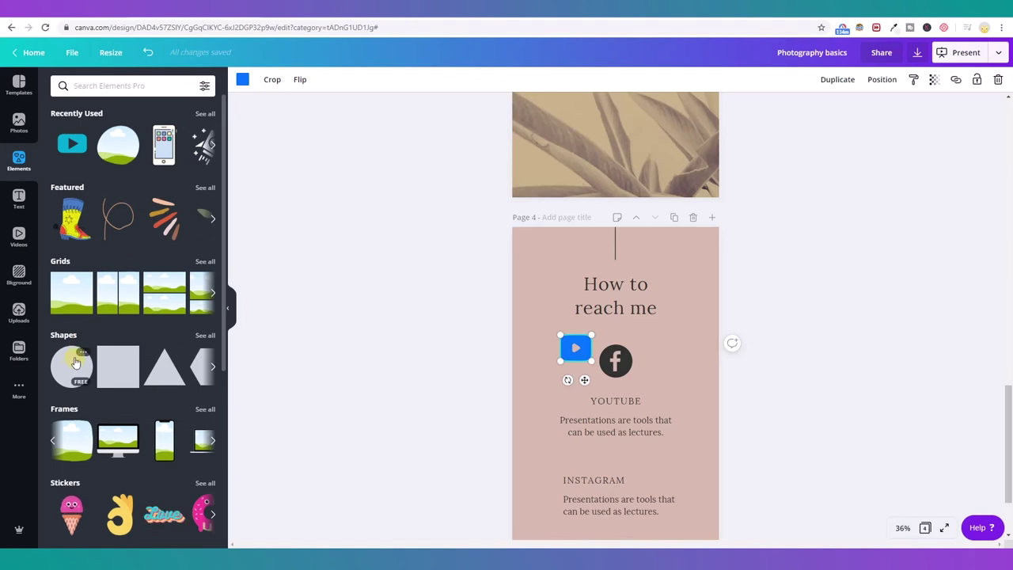
pyautogui.click(75, 363)
pyautogui.scroll(-2, 624, 414)
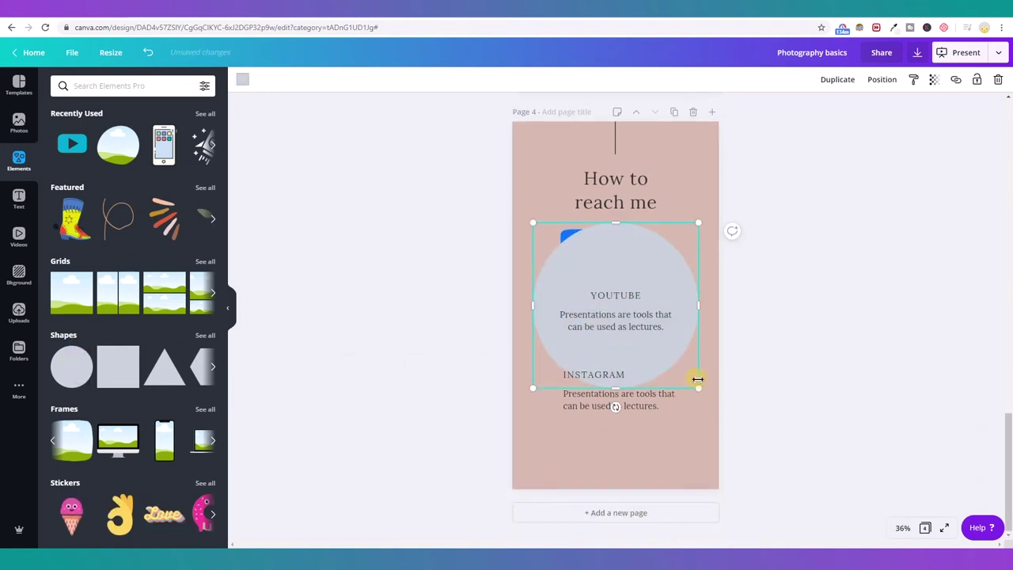
pyautogui.moveTo(631, 318); pyautogui.dragTo(535, 280)
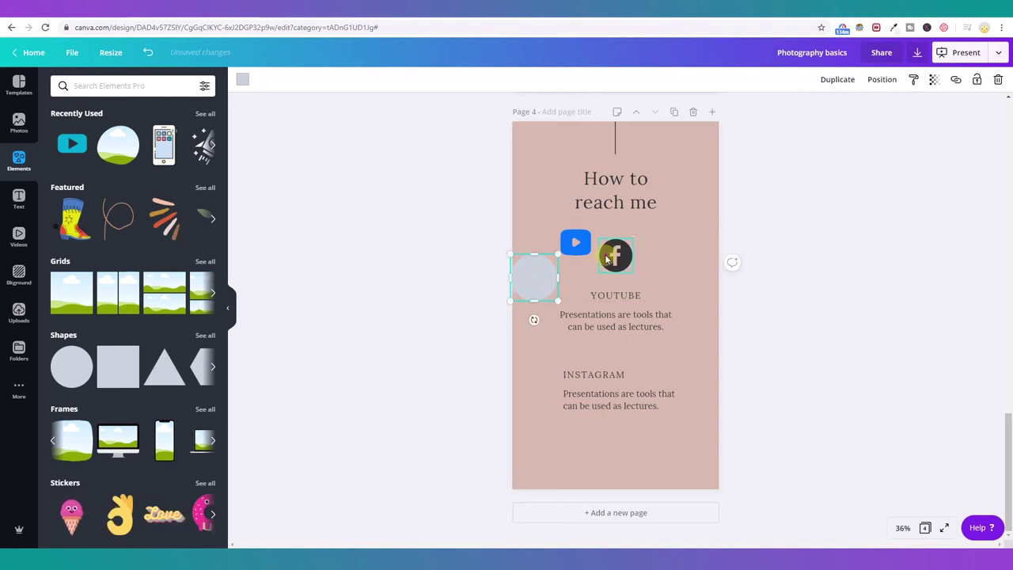
# Copy the Facebook icon's dark colour style onto the grey circle.
pyautogui.click(607, 258)
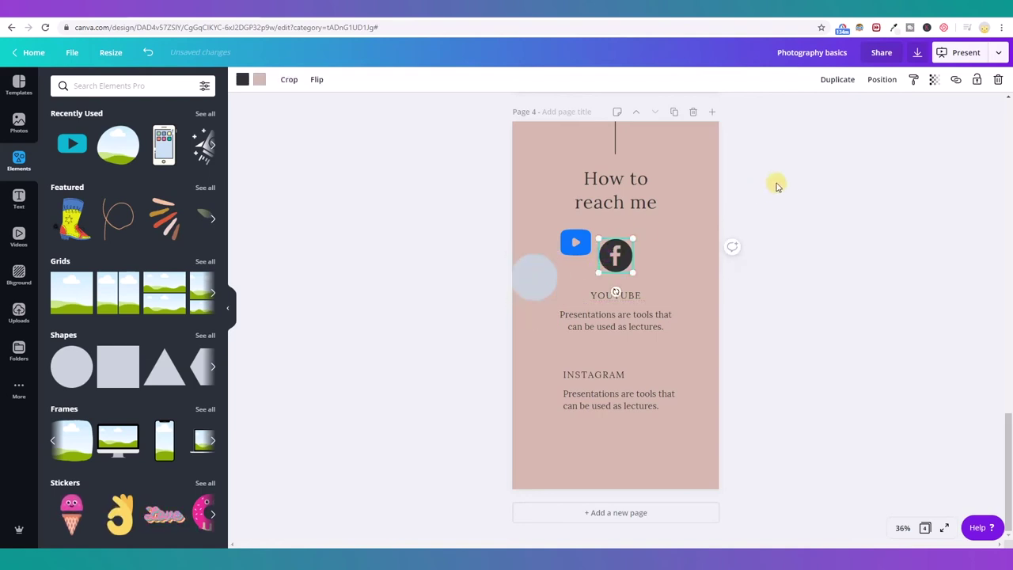
pyautogui.click(914, 80)
pyautogui.click(542, 284)
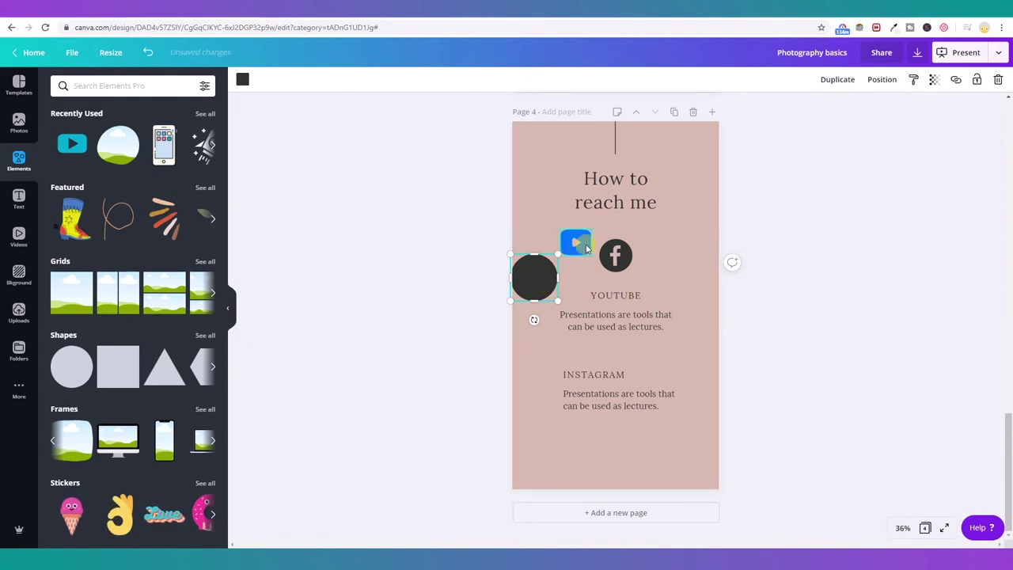
# Center the blue play icon in front of the dark circle and move both level with the Facebook icon.
pyautogui.moveTo(588, 243); pyautogui.dragTo(547, 273)
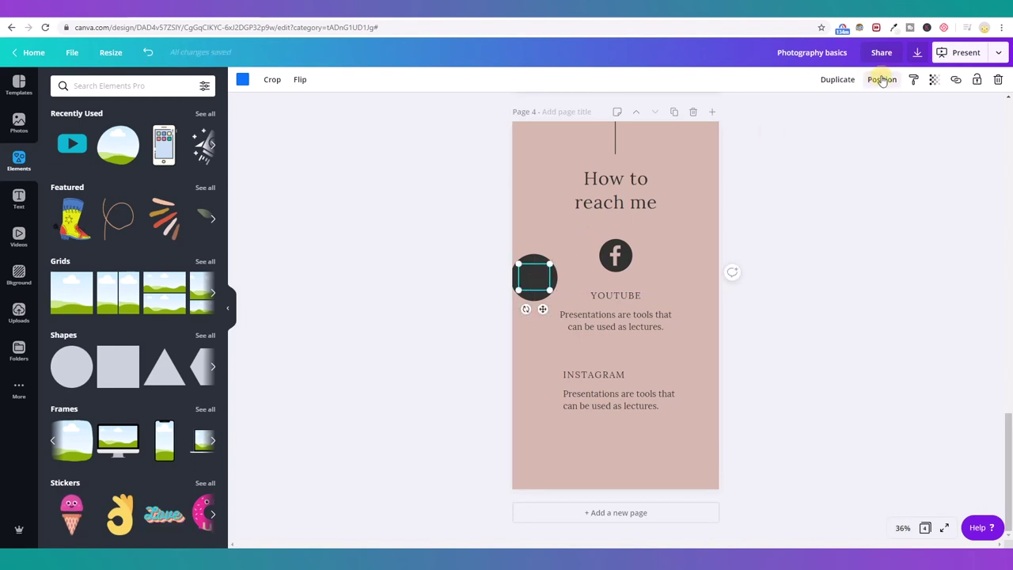
pyautogui.click(878, 80)
pyautogui.click(744, 111)
pyautogui.moveTo(523, 237); pyautogui.dragTo(540, 258)
pyautogui.click(543, 204)
pyautogui.click(543, 260)
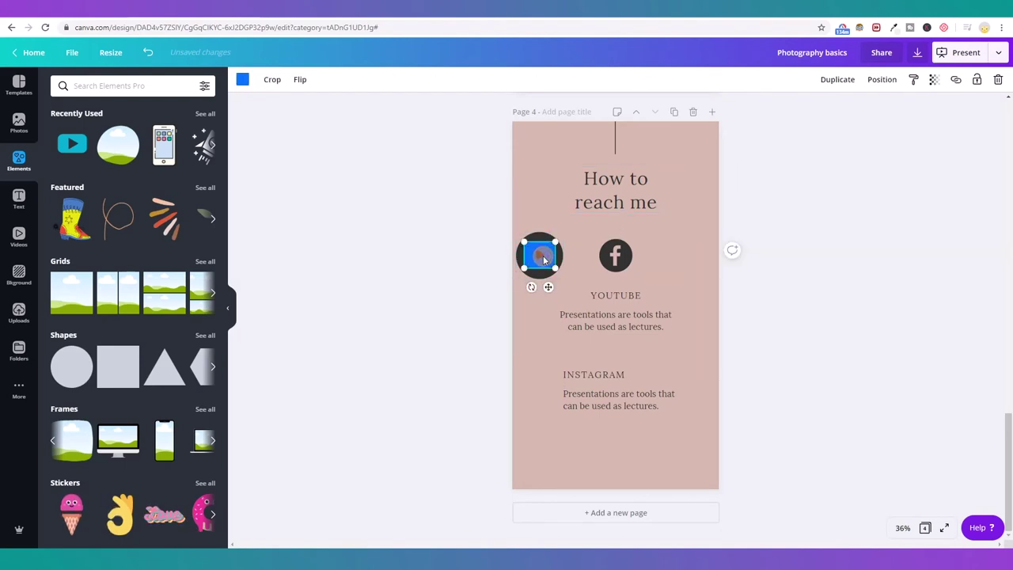
# Copy the page's pink background colour style onto the blue play icon.
pyautogui.click(530, 148)
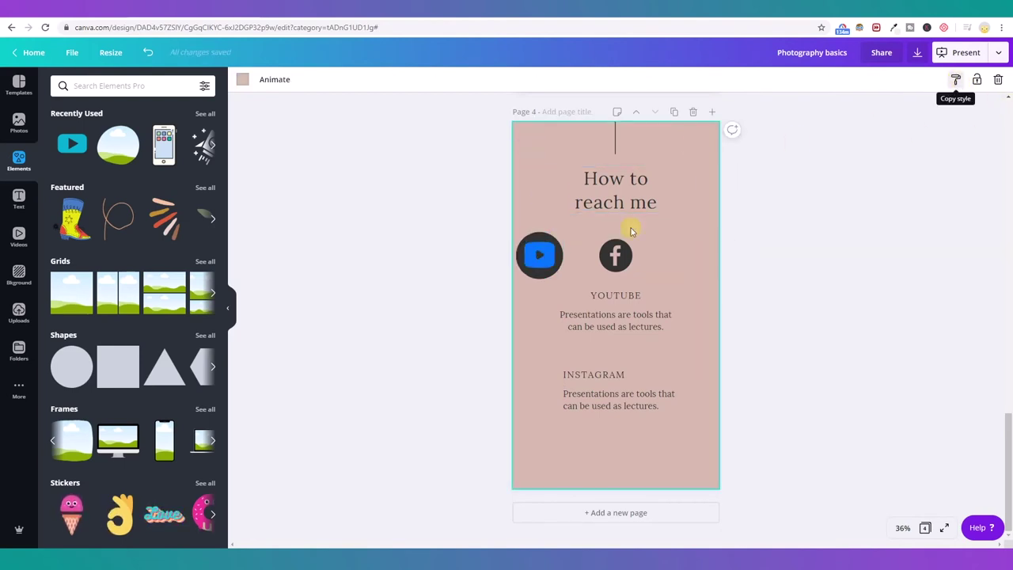
pyautogui.click(954, 80)
pyautogui.click(540, 254)
pyautogui.click(536, 315)
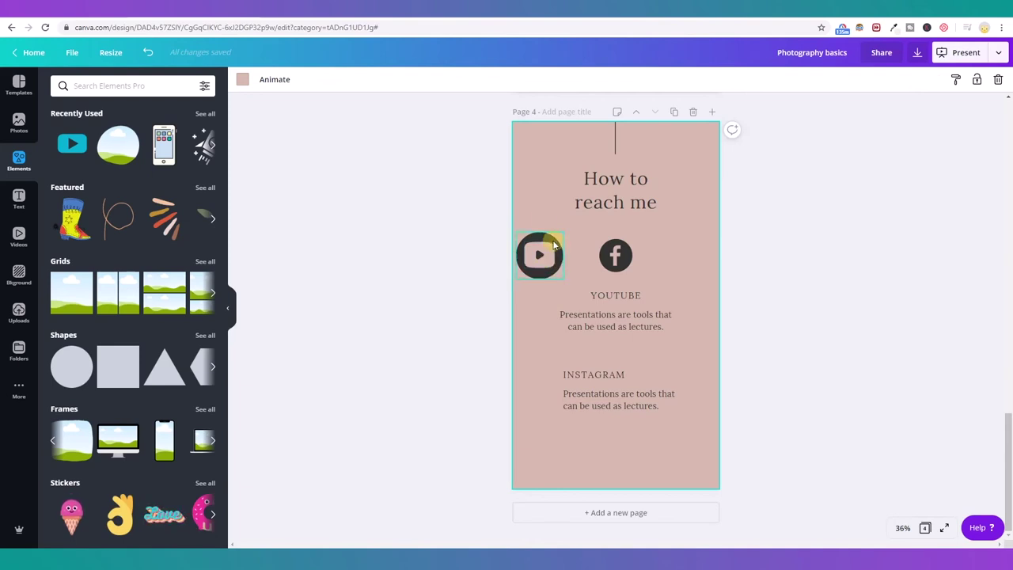
# Scale the circle and play icon down to the Facebook icon's size and group them.
pyautogui.click(539, 254)
pyautogui.moveTo(564, 233); pyautogui.dragTo(519, 234)
pyautogui.click(576, 245)
pyautogui.click(546, 251)
pyautogui.click(631, 258)
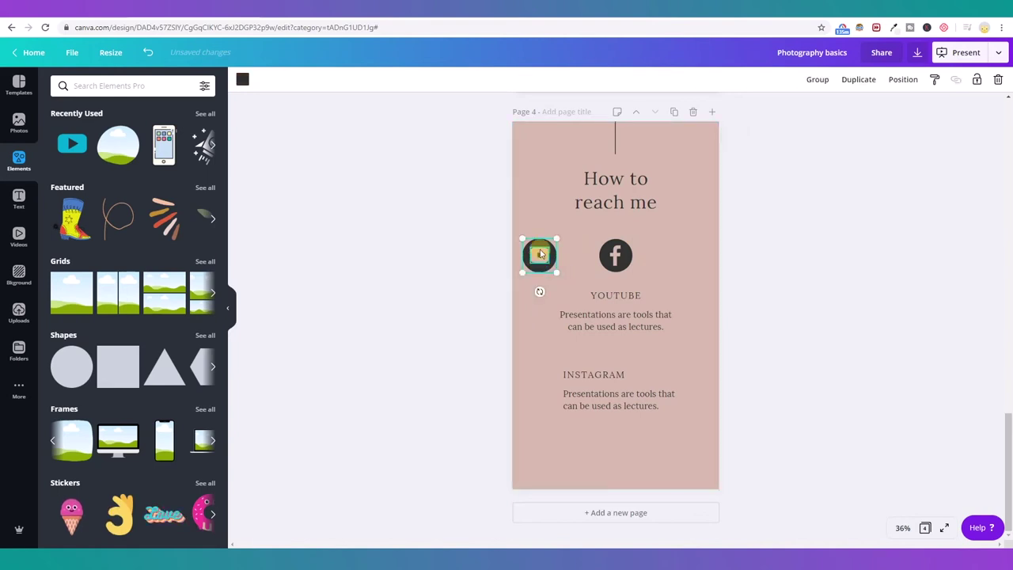
pyautogui.click(826, 82)
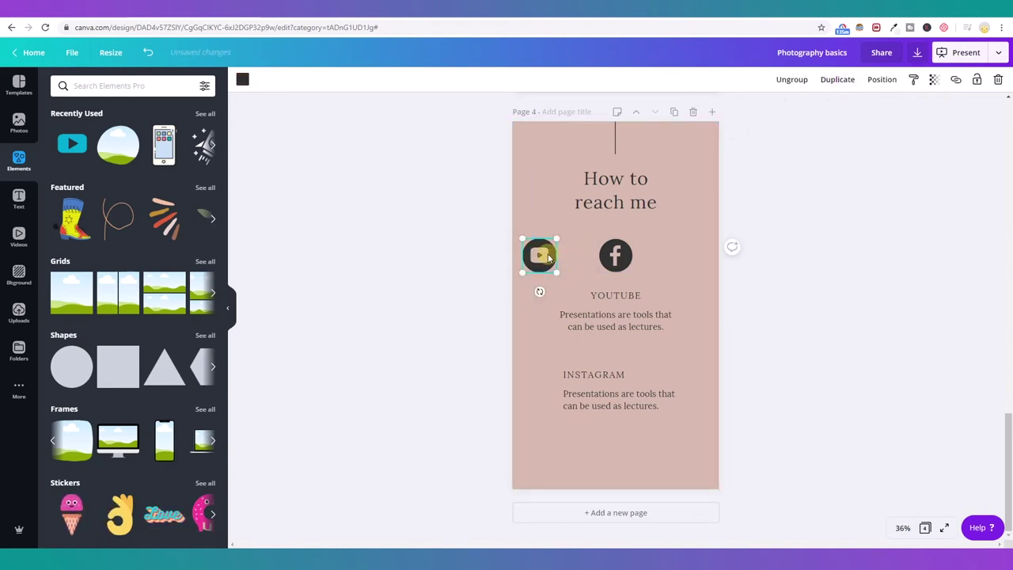
# Replace the Facebook icon with the grouped YouTube icon, centered above the YOUTUBE label, and delete the Facebook icon.
pyautogui.moveTo(542, 266); pyautogui.dragTo(615, 254)
pyautogui.click(622, 260)
pyautogui.click(998, 79)
pyautogui.click(802, 342)
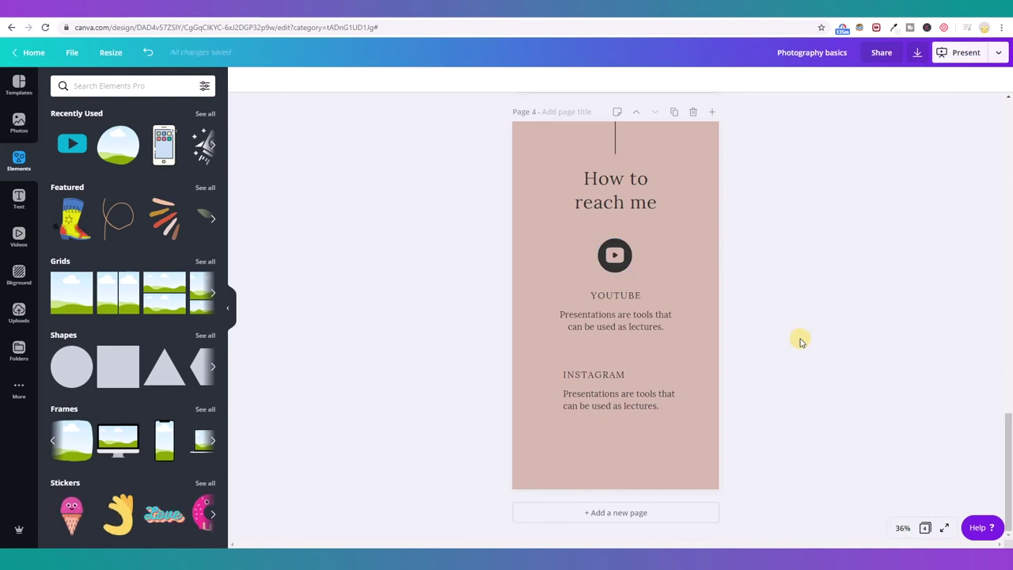
# Underline the YOUTUBE label on page 4.
pyautogui.click(654, 328)
pyautogui.moveTo(672, 325); pyautogui.dragTo(552, 316)
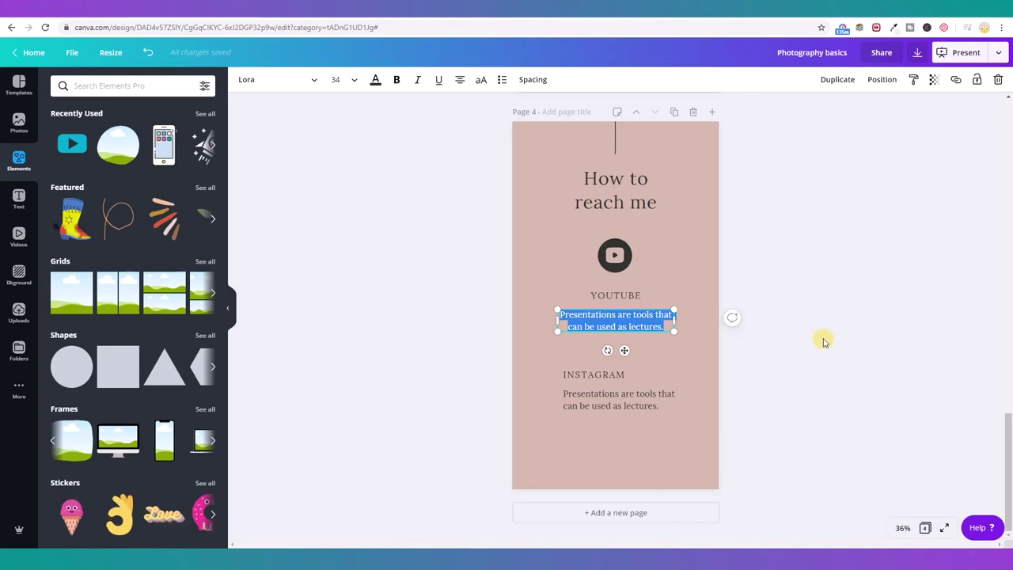
pyautogui.click(639, 297)
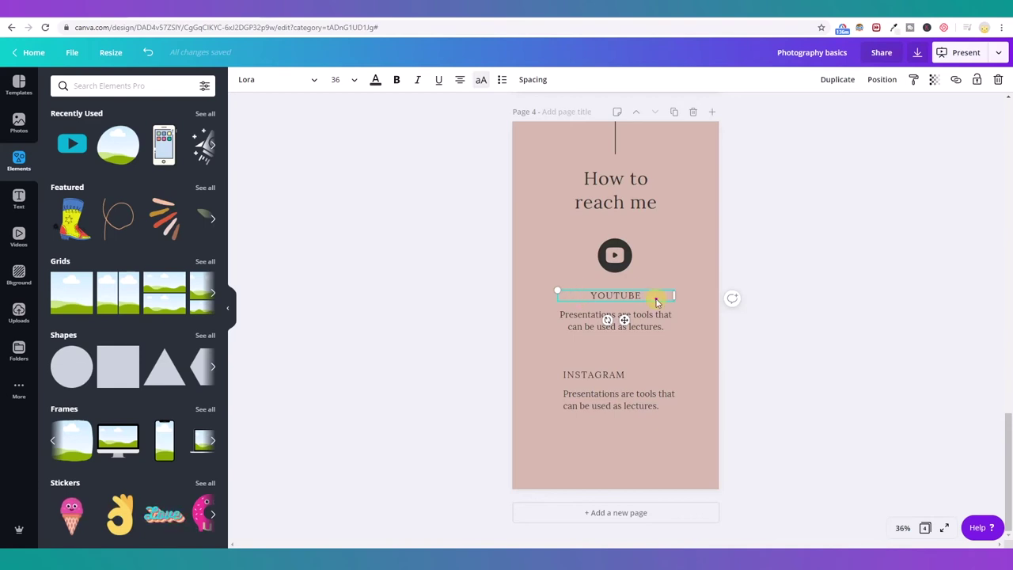
pyautogui.moveTo(654, 297); pyautogui.dragTo(588, 295)
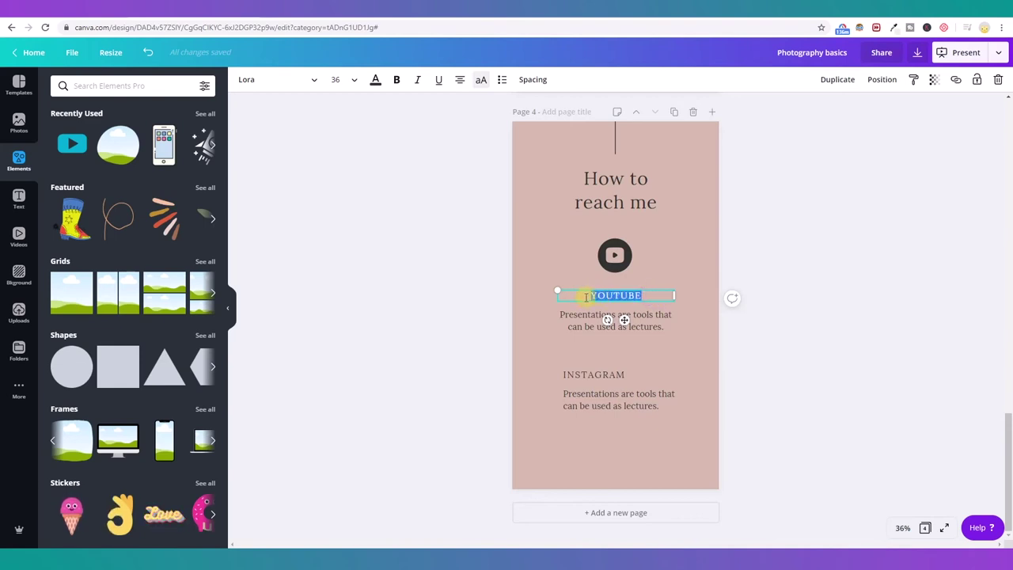
pyautogui.click(439, 80)
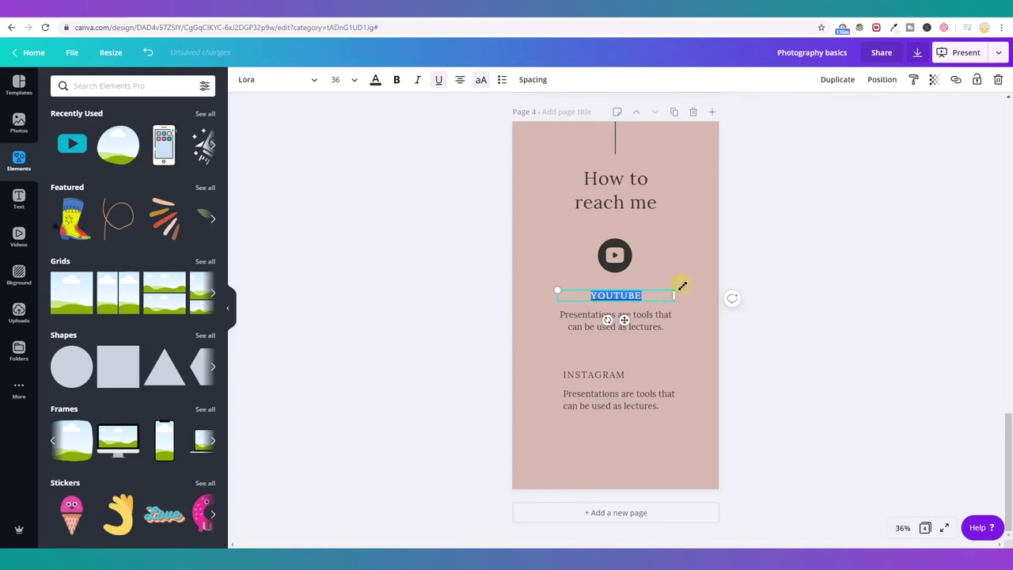
pyautogui.click(670, 267)
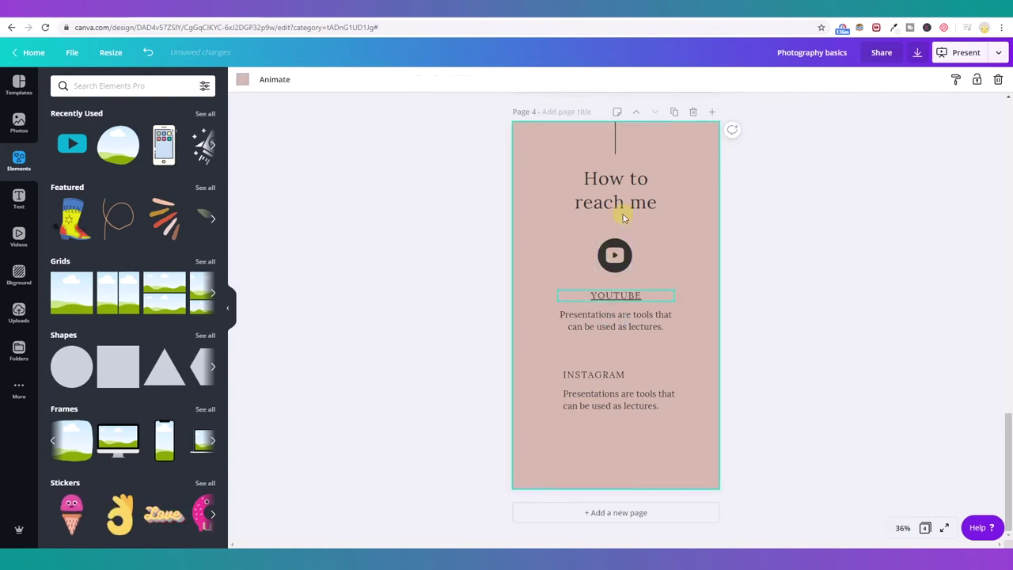
# Open the business owner's YouTube channel in a new browser tab, copy its web address and pause the channel video.
pyautogui.click(651, 16)
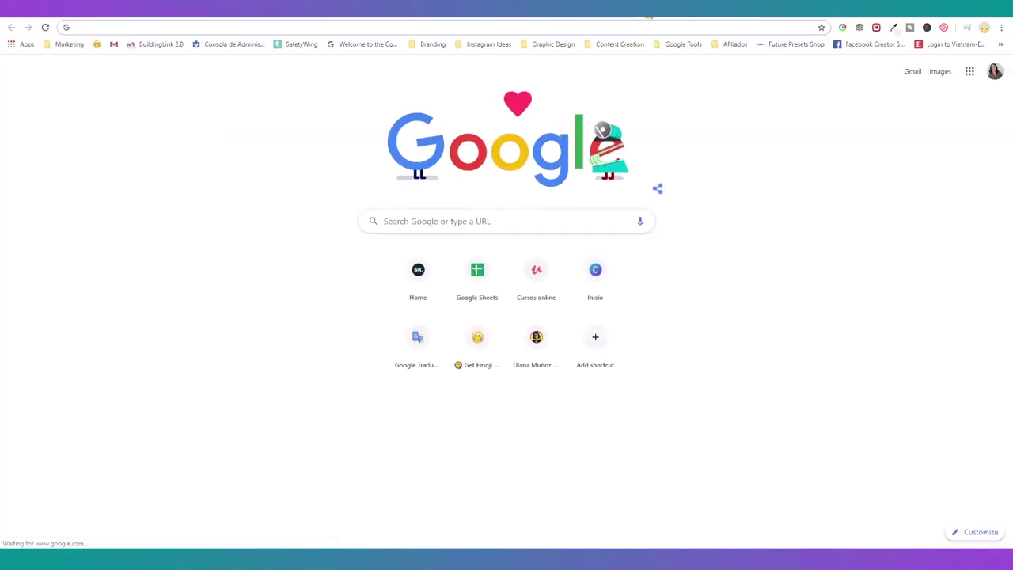
pyautogui.write('youtube.com/dianamunoztv')
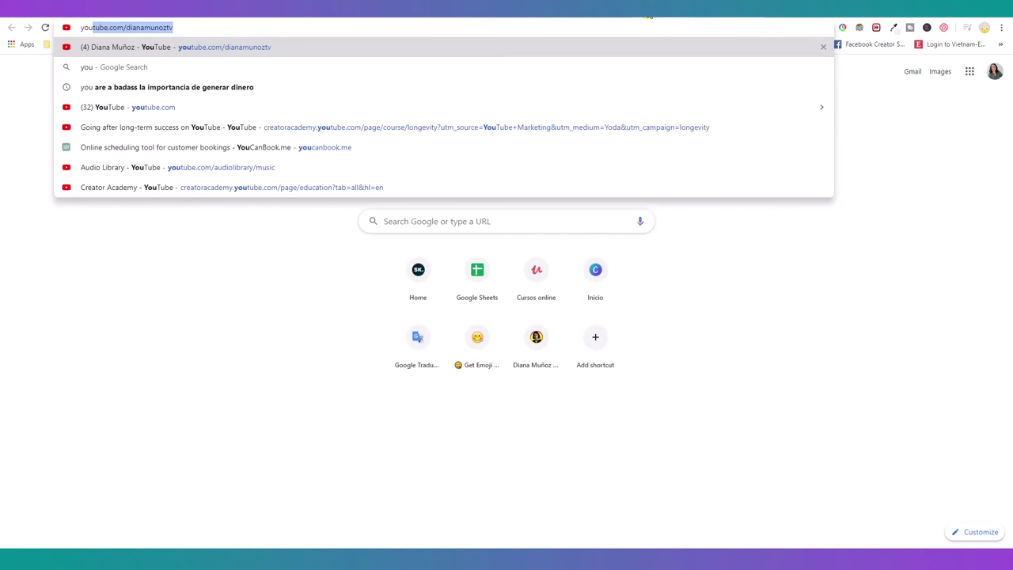
pyautogui.hotkey('ctrl', 'a')
pyautogui.press('Return')
pyautogui.click(663, 29)
pyautogui.rightClick(111, 30)
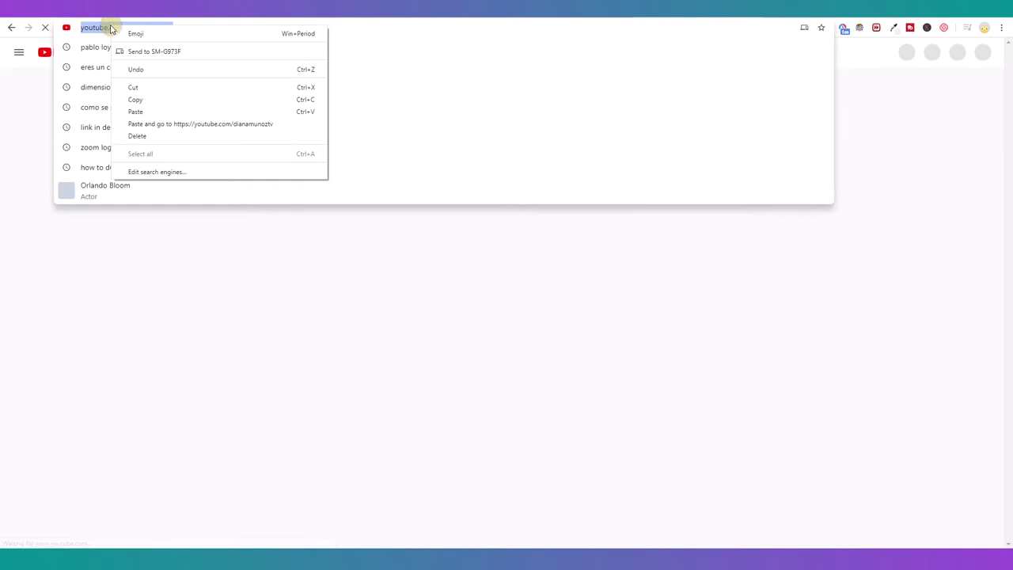
pyautogui.click(179, 100)
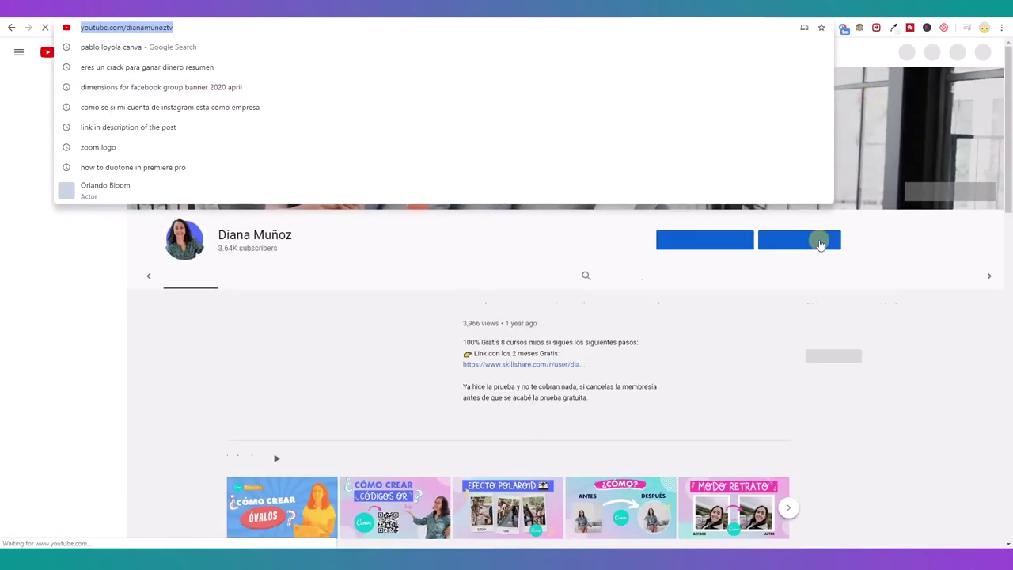
pyautogui.click(920, 260)
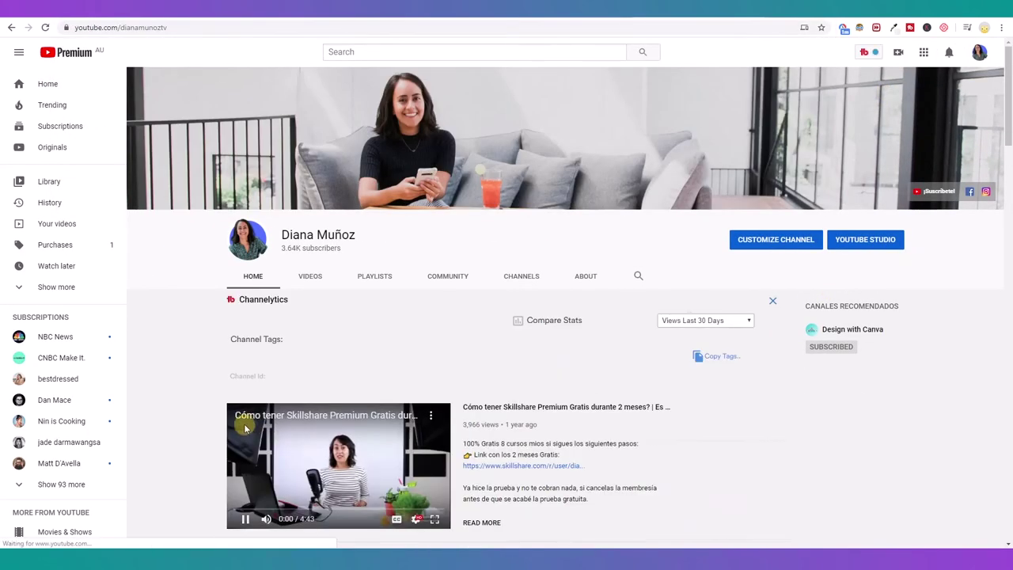
pyautogui.click(245, 518)
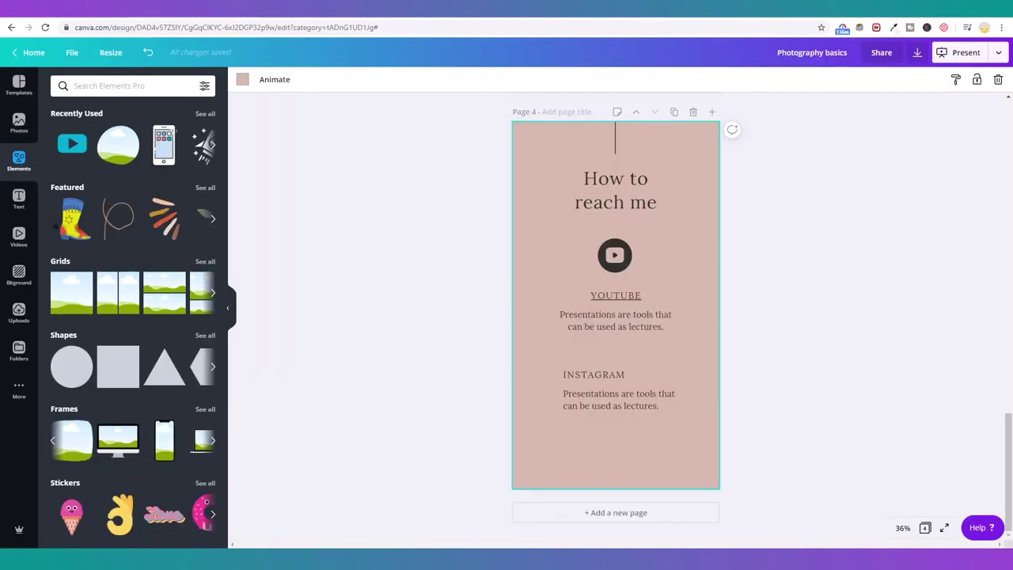
# Back in the Canva design, link the grouped YouTube icon on page 4 to the copied channel address.
pyautogui.click(621, 267)
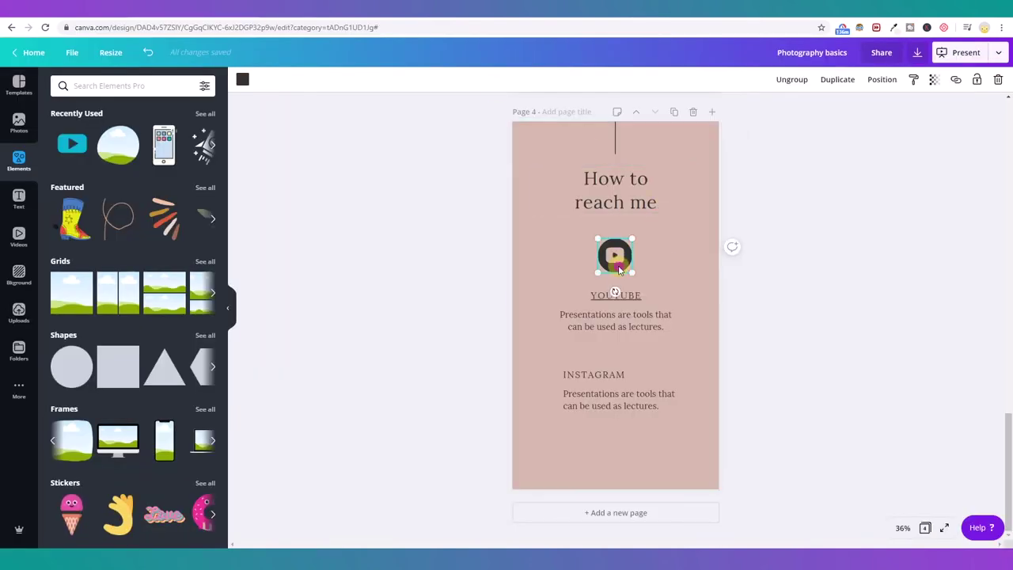
pyautogui.click(956, 81)
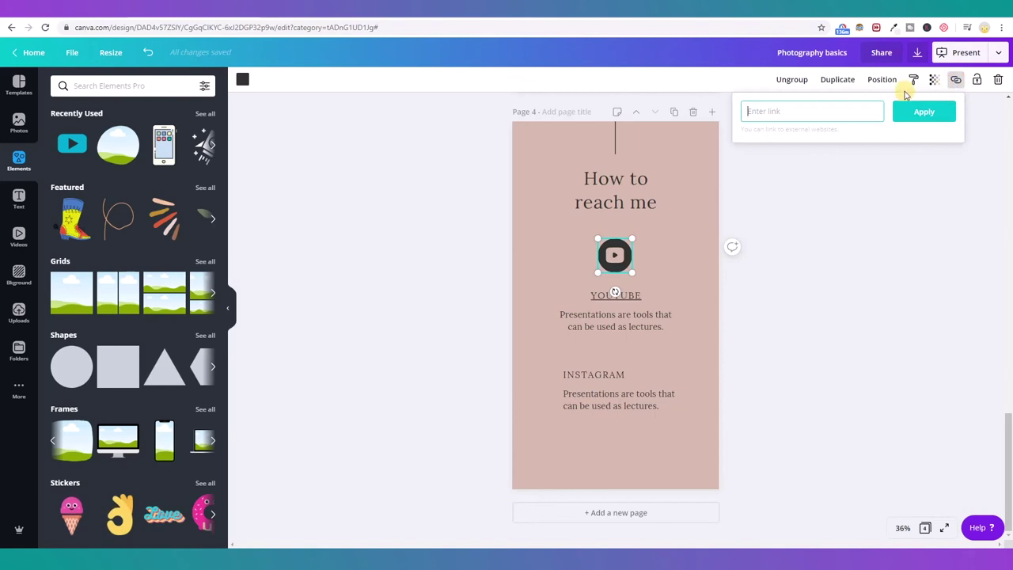
pyautogui.rightClick(833, 113)
pyautogui.click(861, 194)
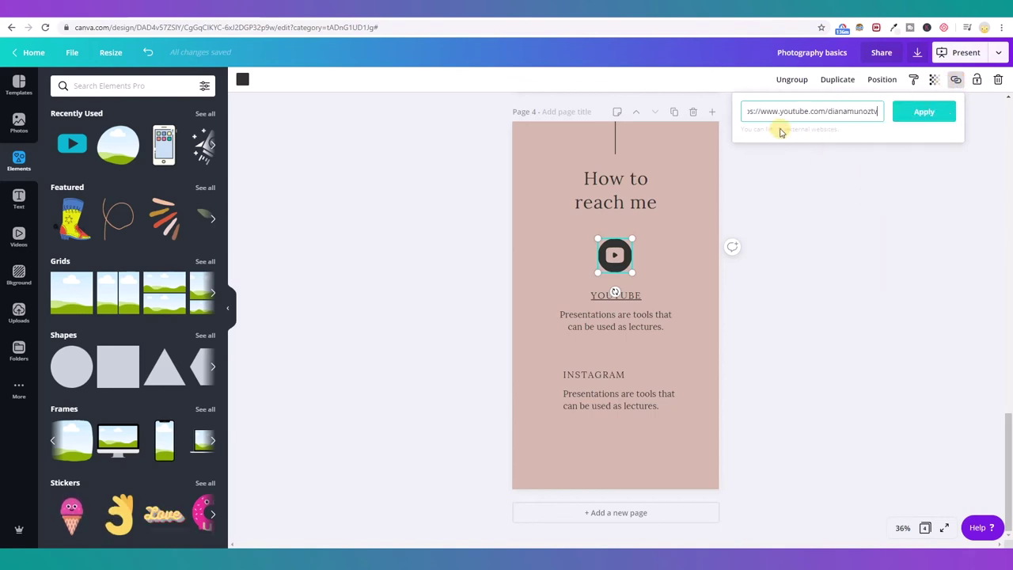
pyautogui.click(924, 115)
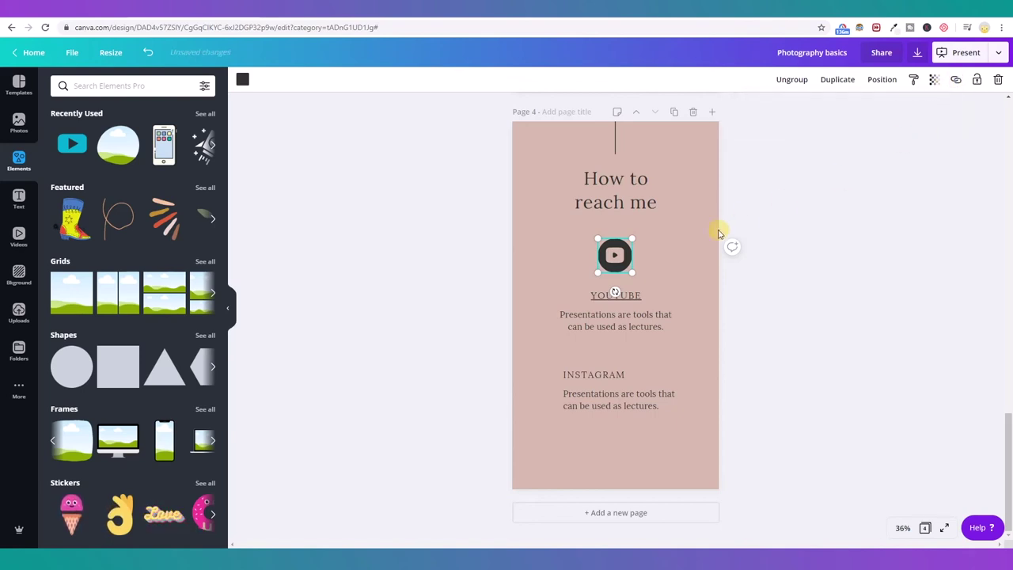
# Link the underlined YOUTUBE label to the same copied channel address.
pyautogui.click(647, 298)
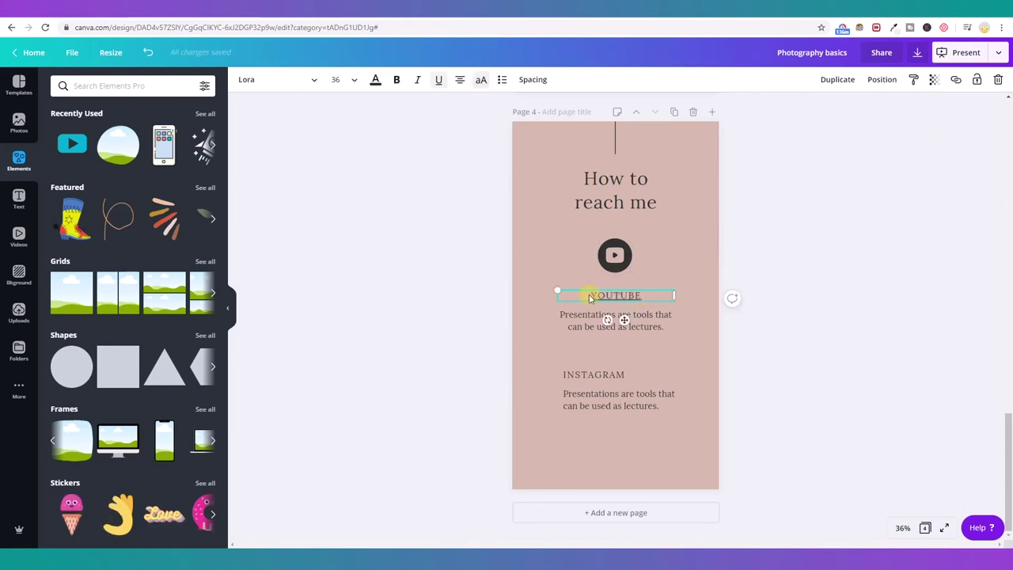
pyautogui.click(956, 79)
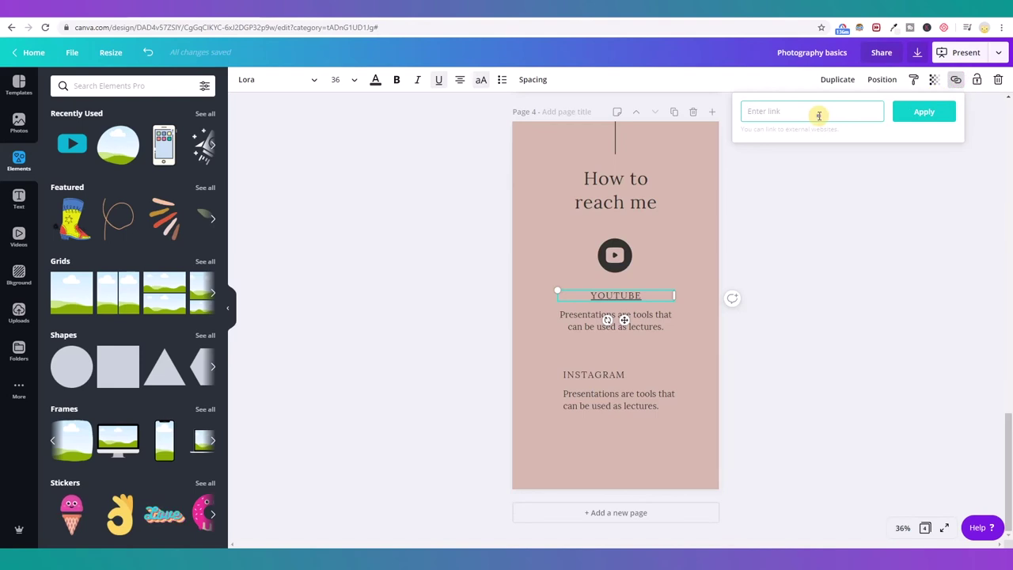
pyautogui.rightClick(819, 113)
pyautogui.click(860, 199)
pyautogui.click(921, 115)
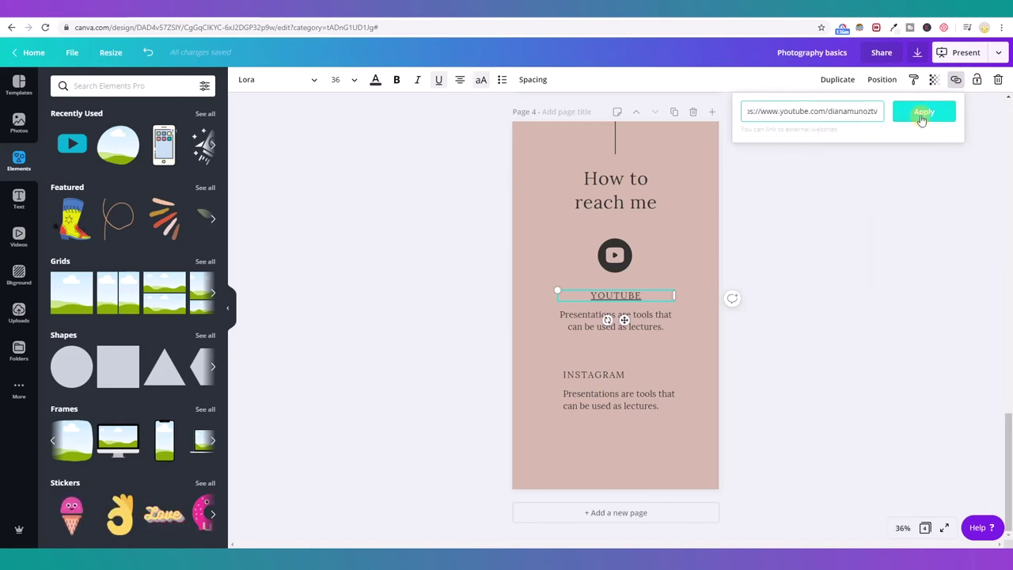
# Delete the grouped INSTAGRAM heading and description from page 4.
pyautogui.click(840, 365)
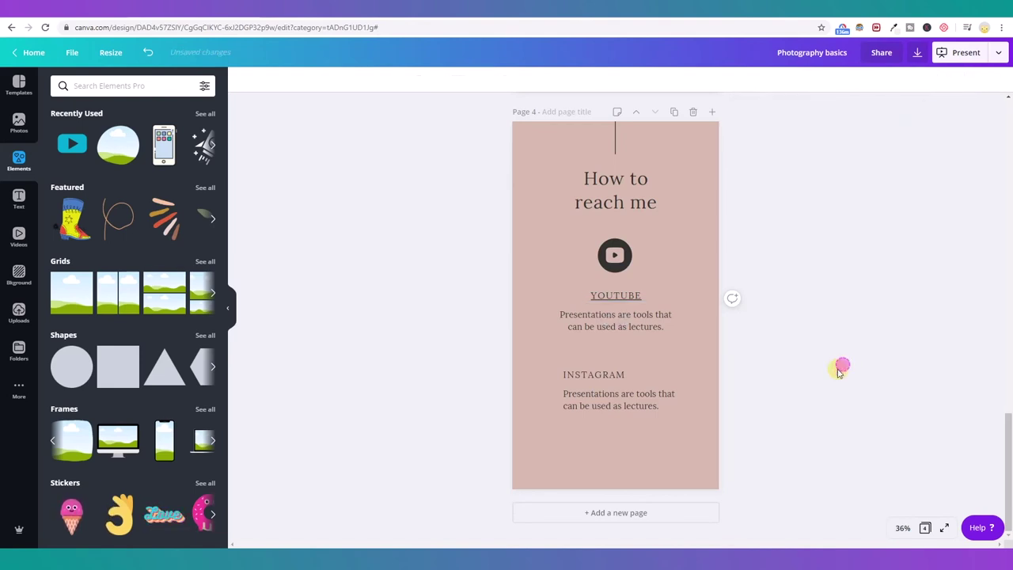
pyautogui.click(606, 368)
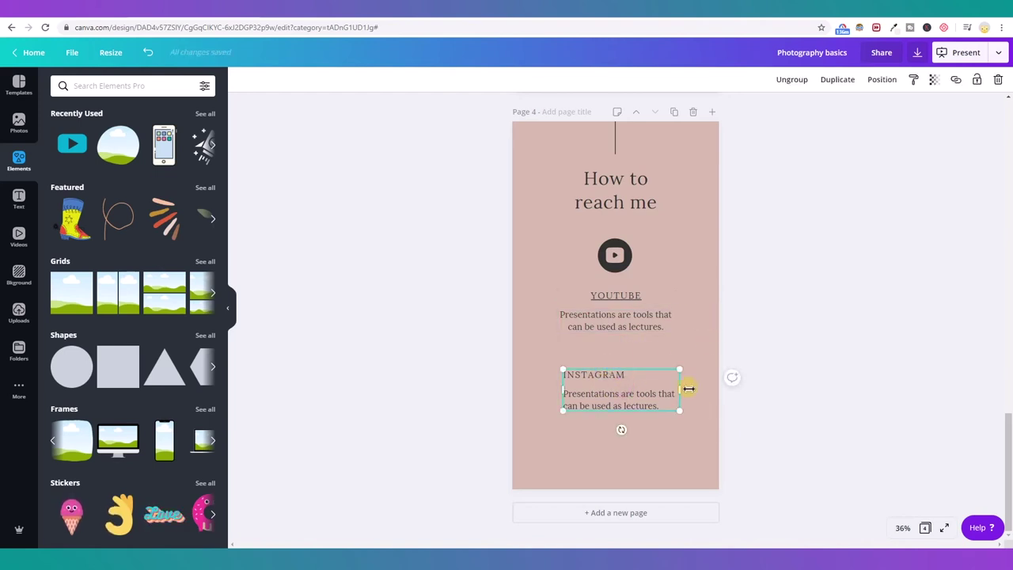
pyautogui.click(999, 80)
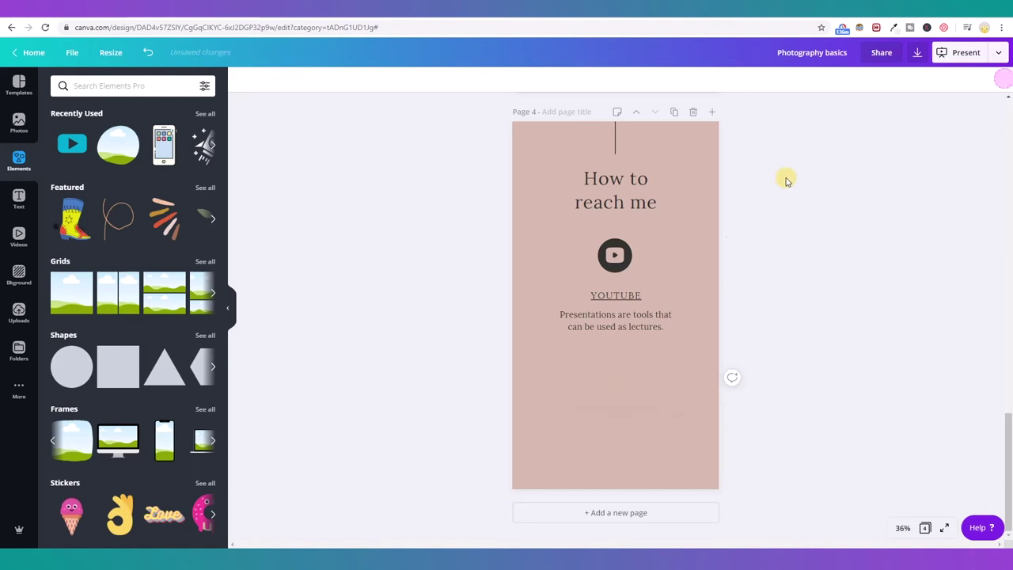
pyautogui.moveTo(639, 348); pyautogui.dragTo(615, 298)
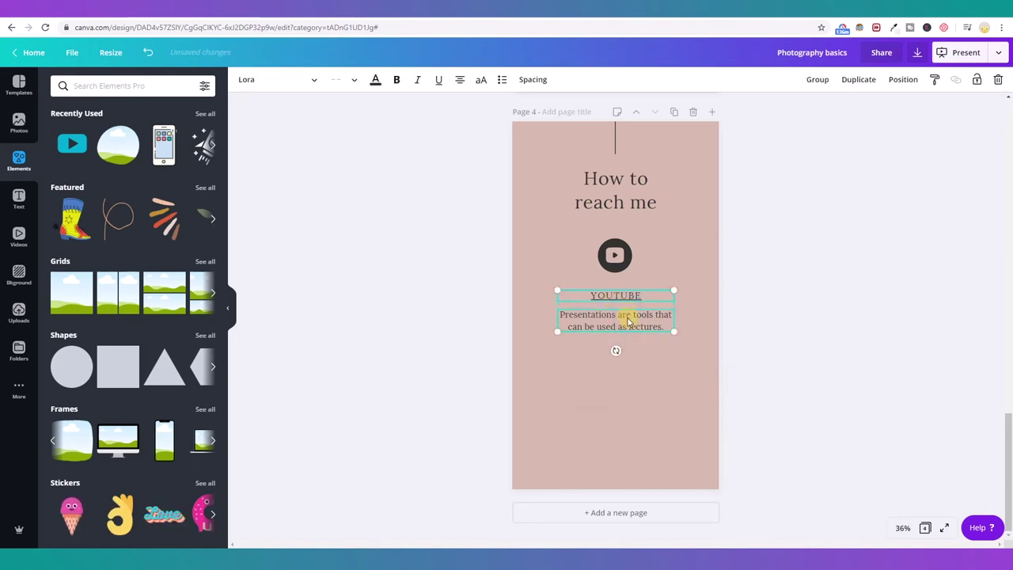
pyautogui.hotkey('ctrl', 'd')
pyautogui.moveTo(624, 340); pyautogui.dragTo(625, 386)
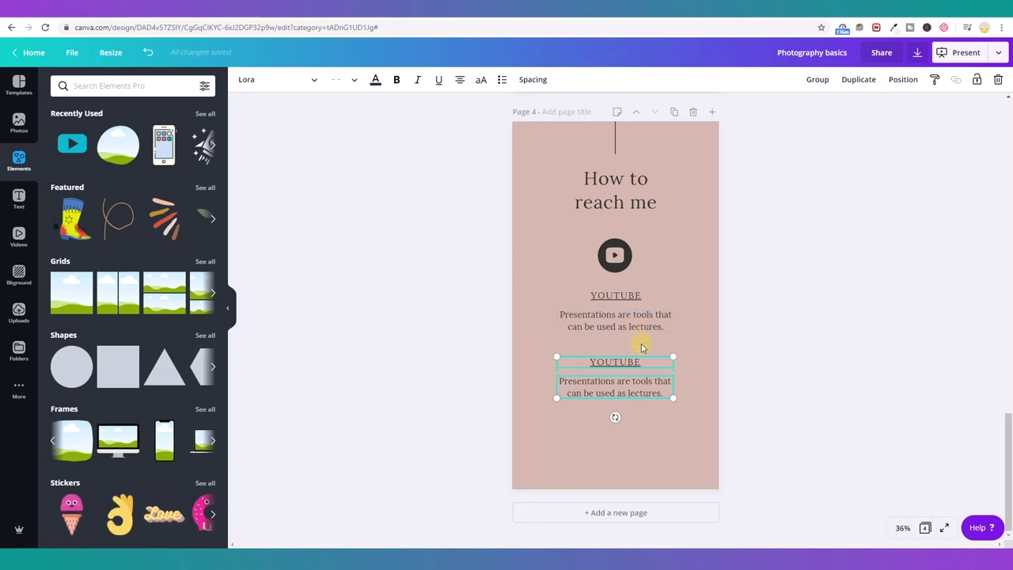
pyautogui.moveTo(629, 315); pyautogui.dragTo(668, 330)
pyautogui.hotkey('ctrl', 'z')
pyautogui.click(625, 384)
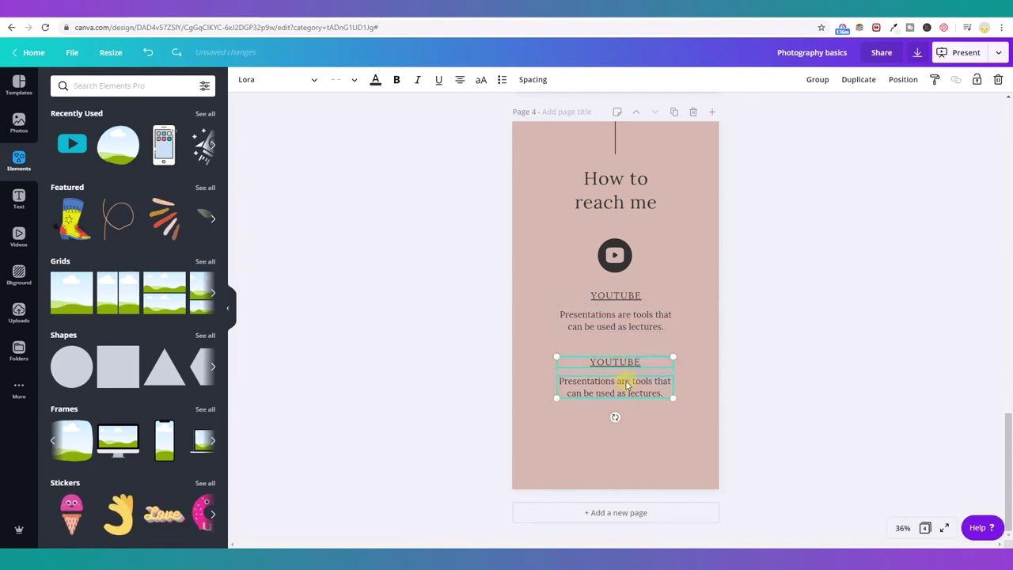
pyautogui.press('Delete')
# Duplicate the YOUTUBE label with its description and place the copy directly below the original on page 4.
pyautogui.click(662, 327)
pyautogui.click(859, 80)
pyautogui.moveTo(642, 332); pyautogui.dragTo(634, 397)
pyautogui.click(691, 357)
# Replace the text of the duplicated YOUTUBE label with "book a consultation" copied from the Notepad notes.
pyautogui.click(649, 369)
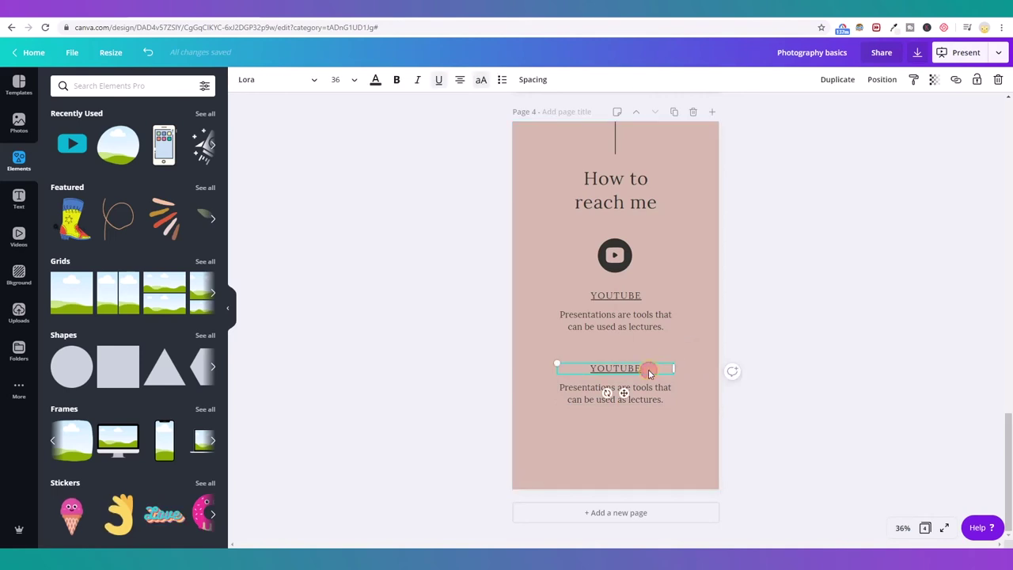
pyautogui.doubleClick(649, 368)
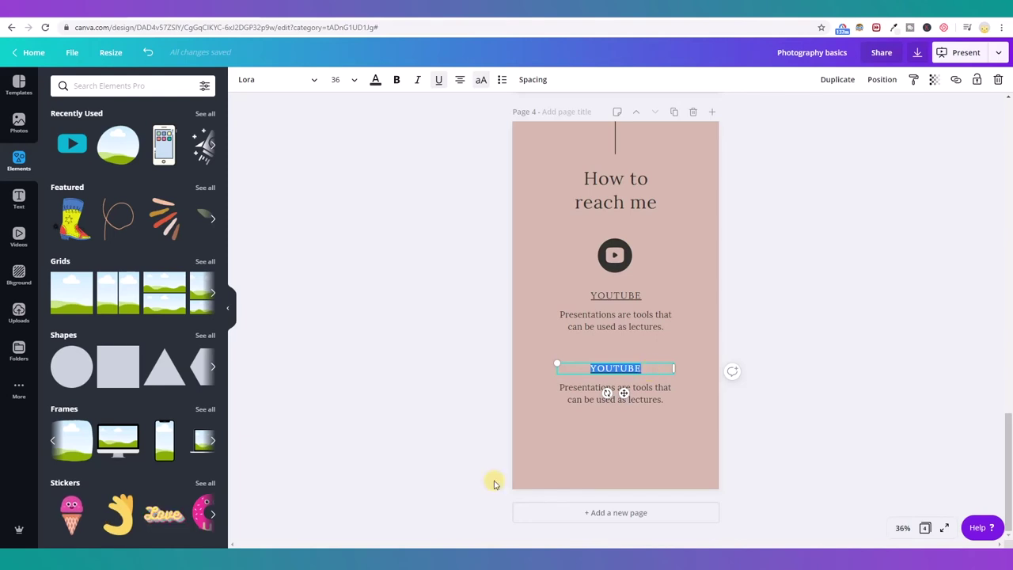
pyautogui.click(373, 524)
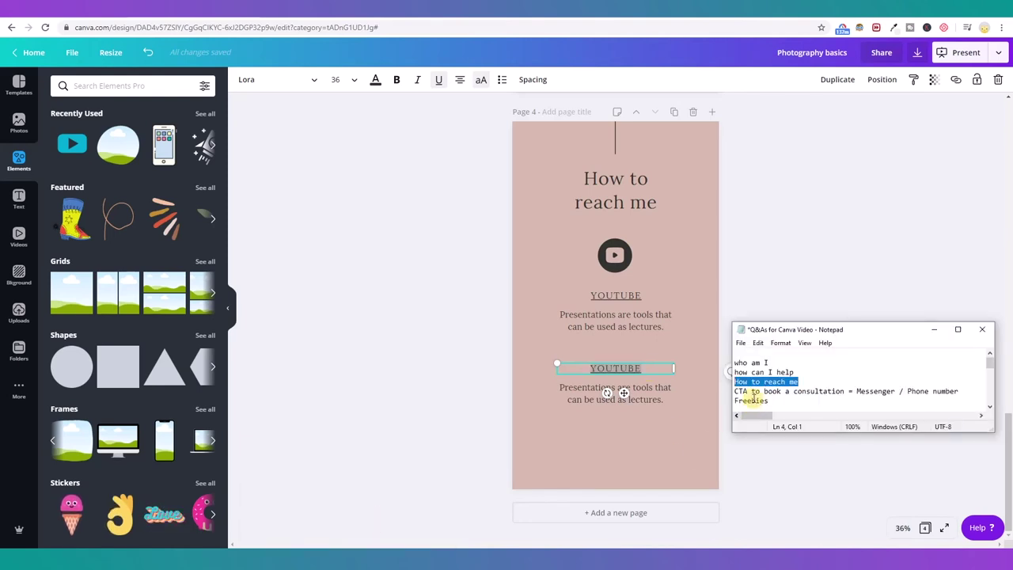
pyautogui.moveTo(735, 391)
pyautogui.mouseDown()
pyautogui.moveTo(818, 389)
pyautogui.moveTo(751, 396)
pyautogui.mouseUp()
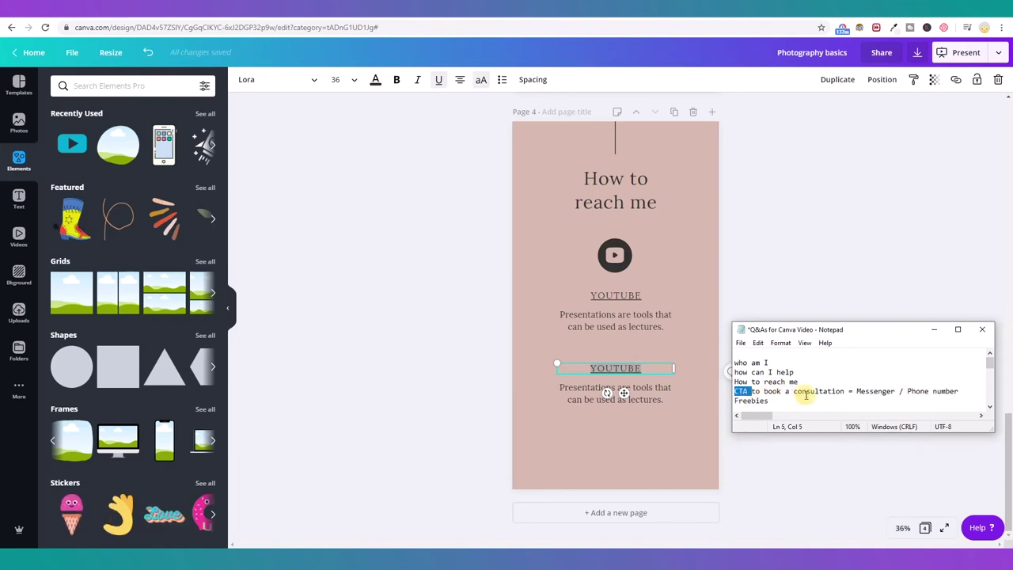
pyautogui.moveTo(844, 391); pyautogui.dragTo(766, 391)
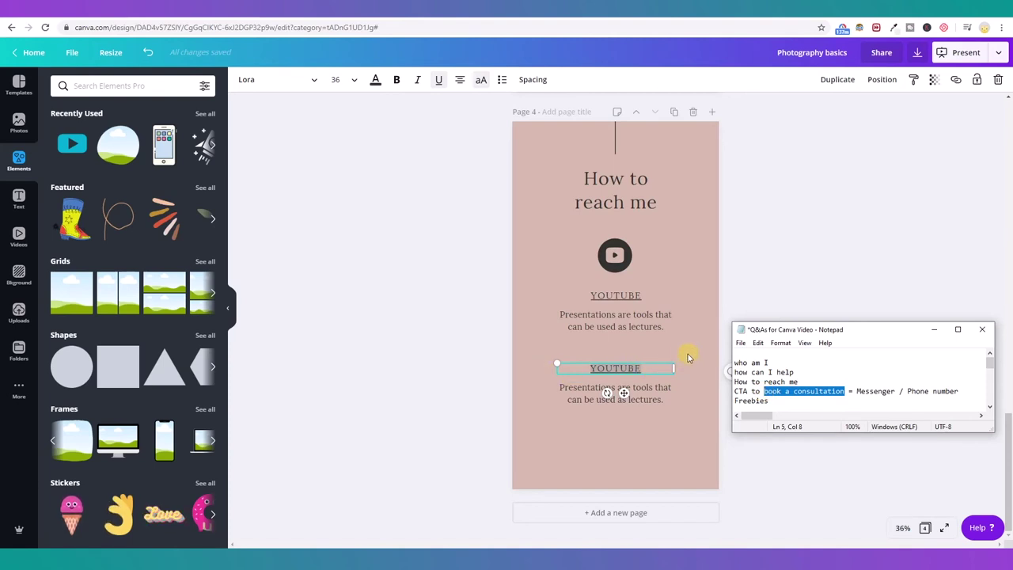
pyautogui.click(686, 357)
pyautogui.click(651, 369)
pyautogui.doubleClick(652, 370)
pyautogui.hotkey('ctrl', 'v')
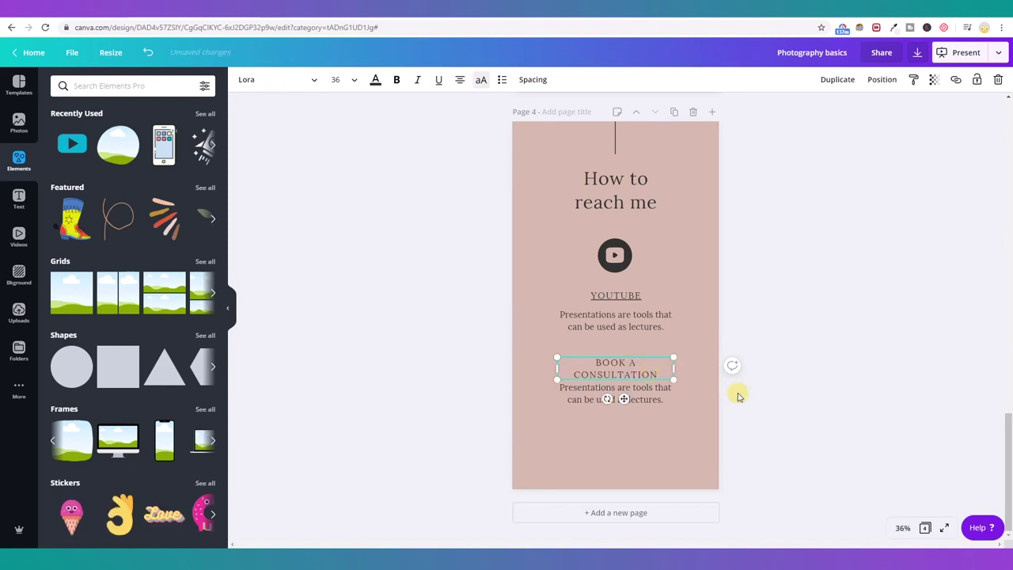
pyautogui.click(809, 401)
# Move the description under BOOK A CONSULTATION slightly lower and replace its text with "Contact me via Whatsapp".
pyautogui.moveTo(656, 399); pyautogui.dragTo(656, 407)
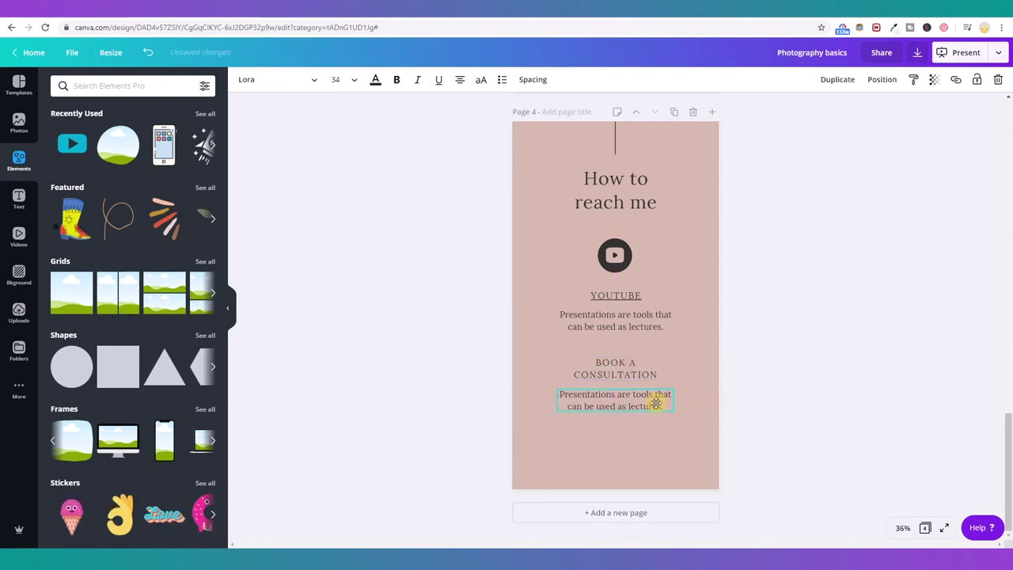
pyautogui.tripleClick(665, 407)
pyautogui.write('C')
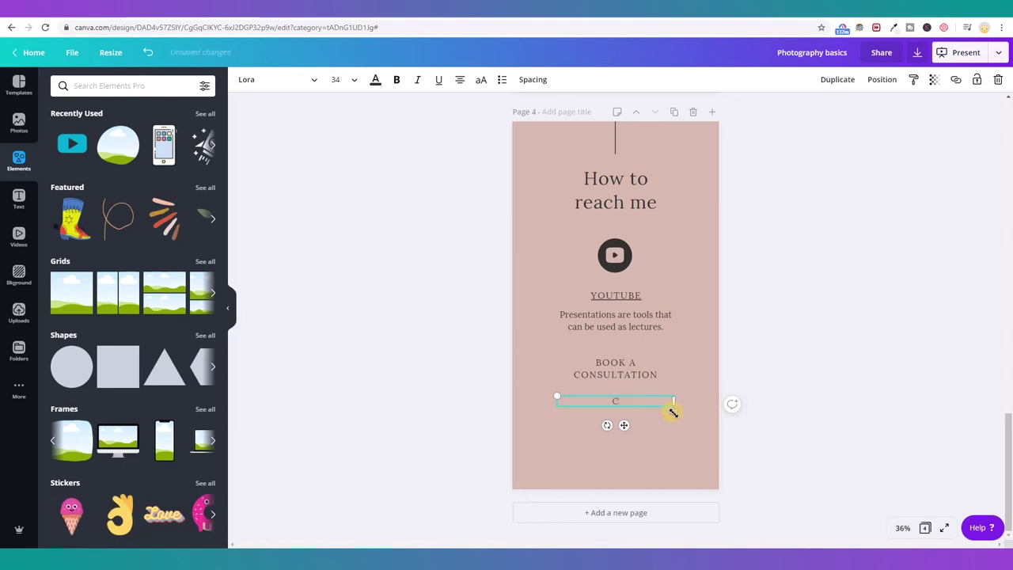
pyautogui.write('me h')
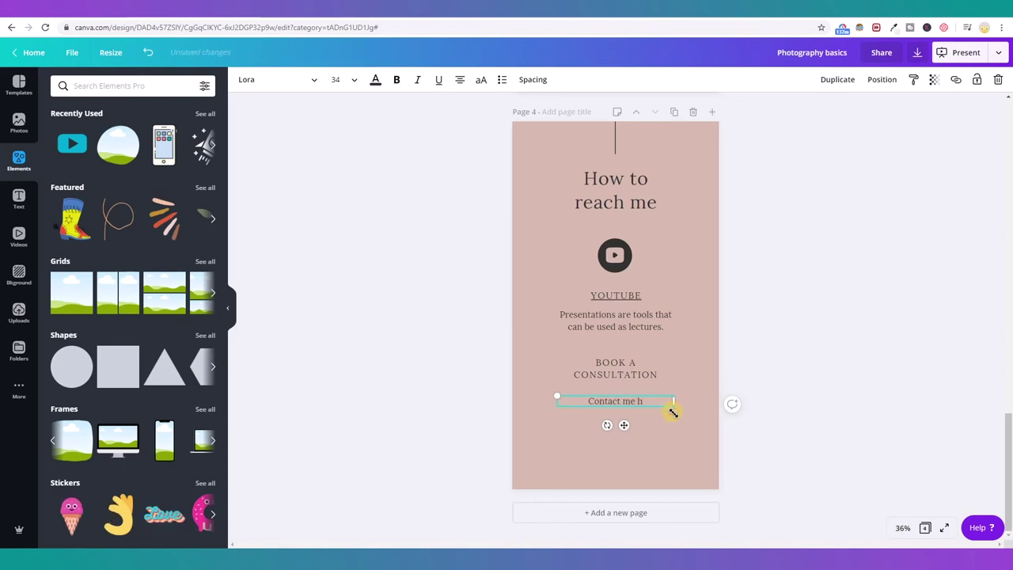
pyautogui.write('ervia What')
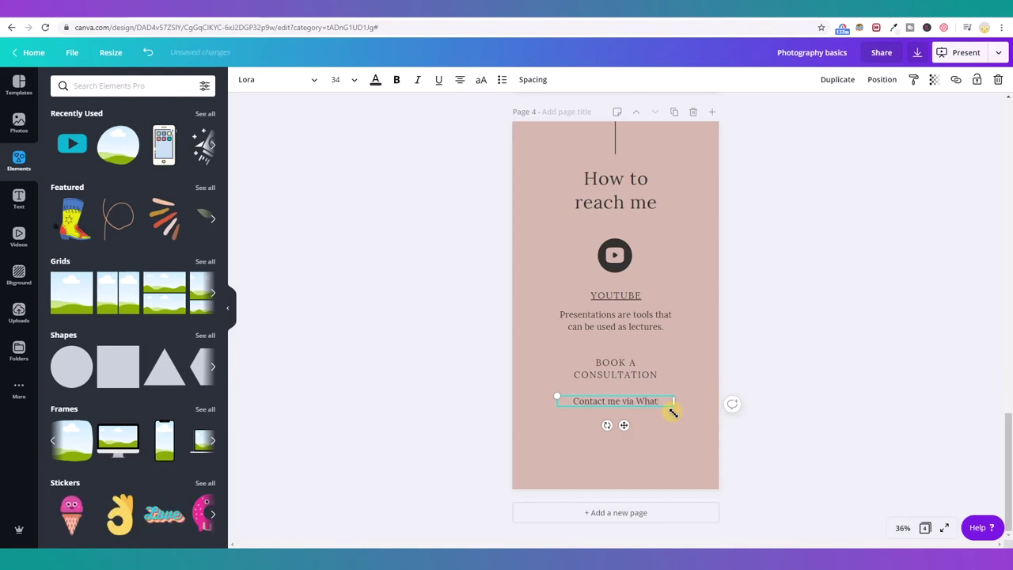
pyautogui.write('sapp')
# Shift the BOOK A CONSULTATION heading and the Whatsapp line further down the page, widening the gap between them.
pyautogui.click(677, 358)
pyautogui.moveTo(646, 374); pyautogui.dragTo(667, 406)
pyautogui.click(819, 398)
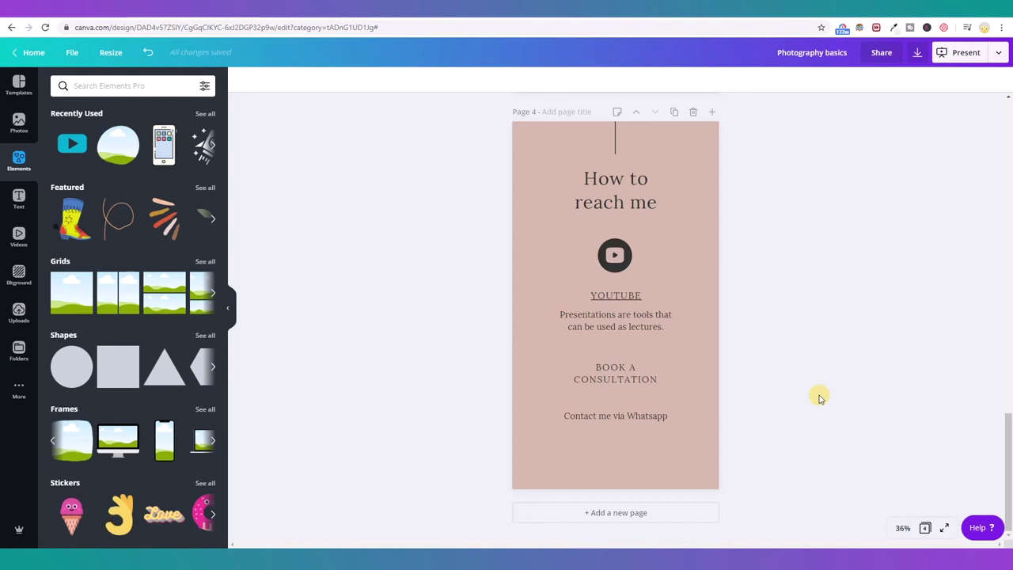
# Add a rounded rectangle about 213 high as a button behind "Contact me via Whatsapp" and centre the text on it.
pyautogui.click(203, 335)
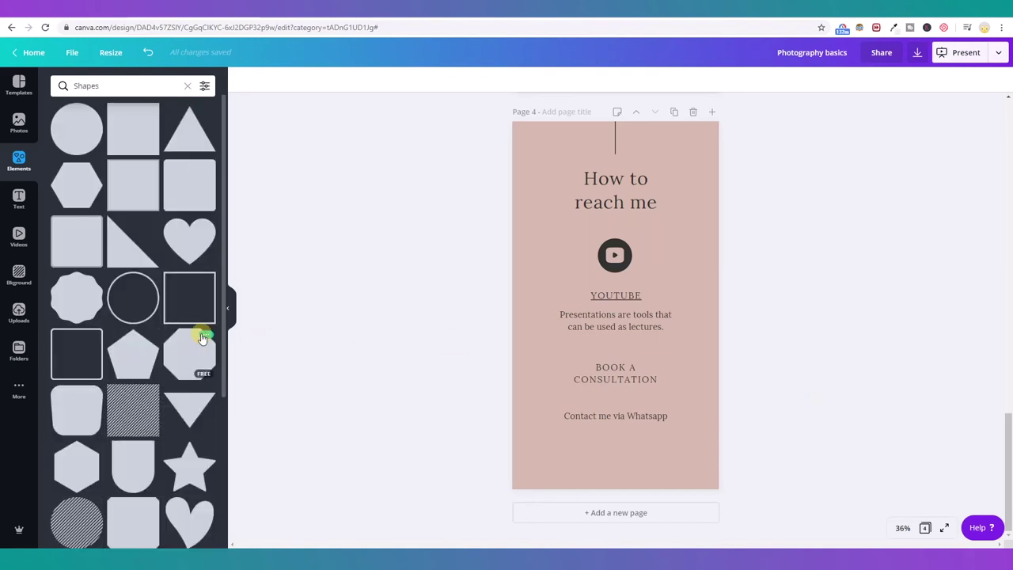
pyautogui.click(168, 183)
pyautogui.moveTo(623, 236); pyautogui.dragTo(688, 443)
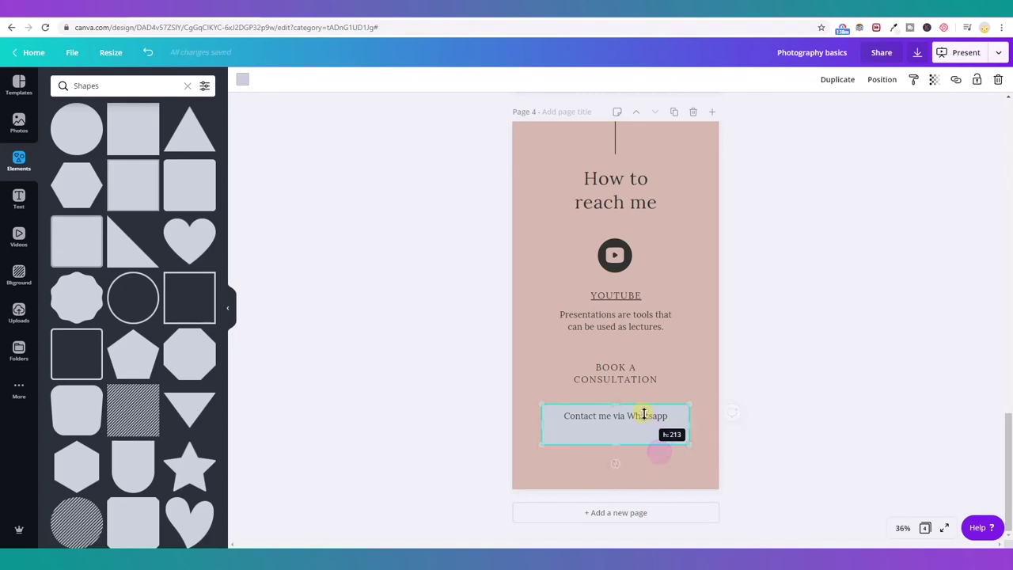
pyautogui.moveTo(658, 417); pyautogui.dragTo(657, 424)
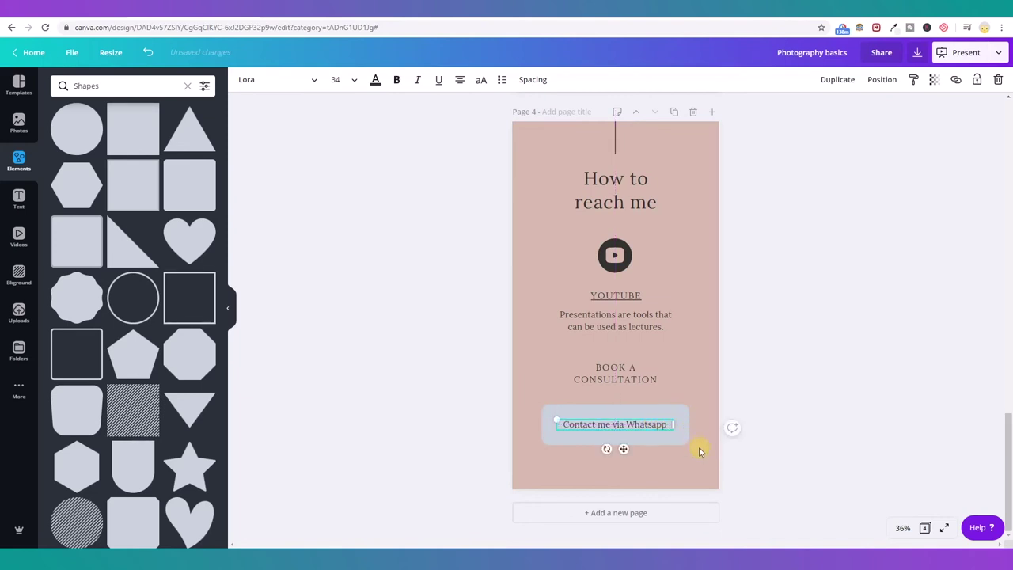
# Try several document colours on the rounded button shape and settle on the very light pink.
pyautogui.click(685, 446)
pyautogui.click(684, 444)
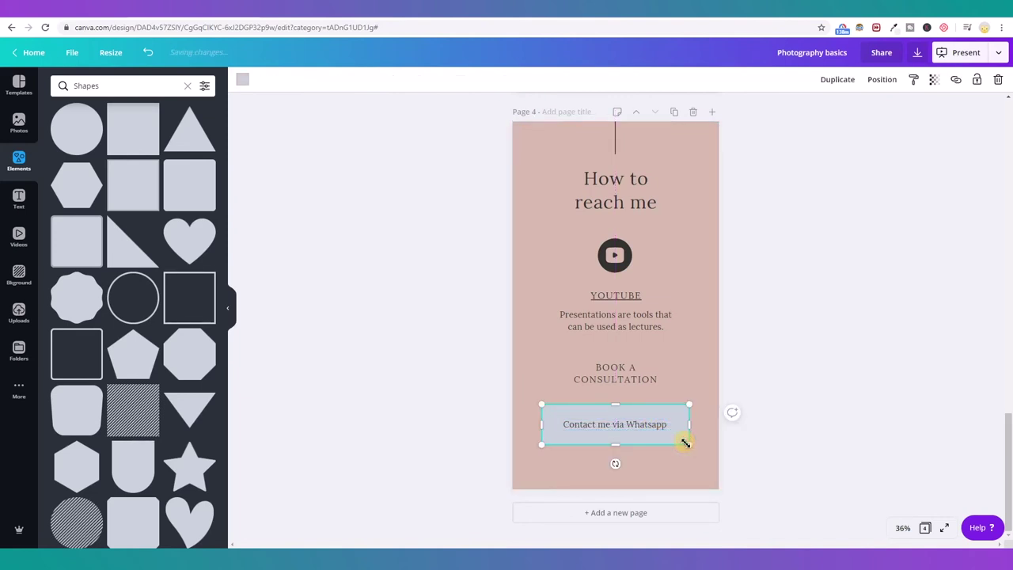
pyautogui.click(243, 82)
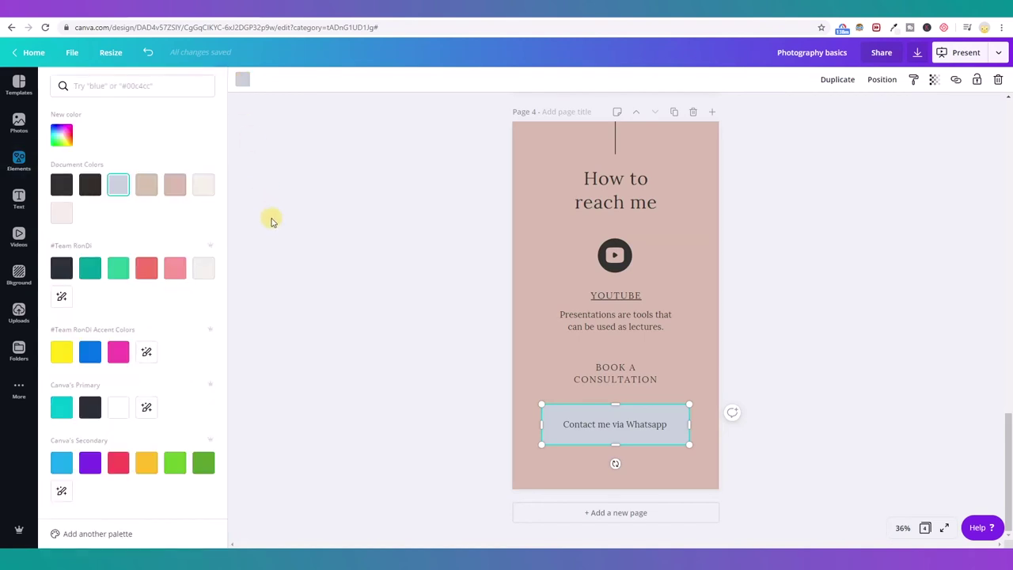
pyautogui.click(145, 184)
pyautogui.click(175, 184)
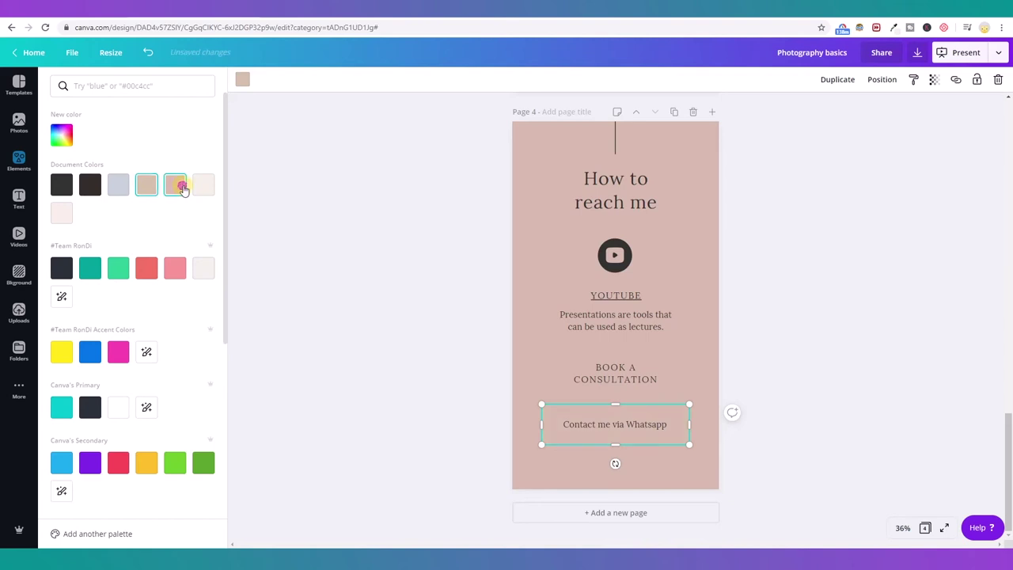
pyautogui.click(211, 186)
pyautogui.click(65, 211)
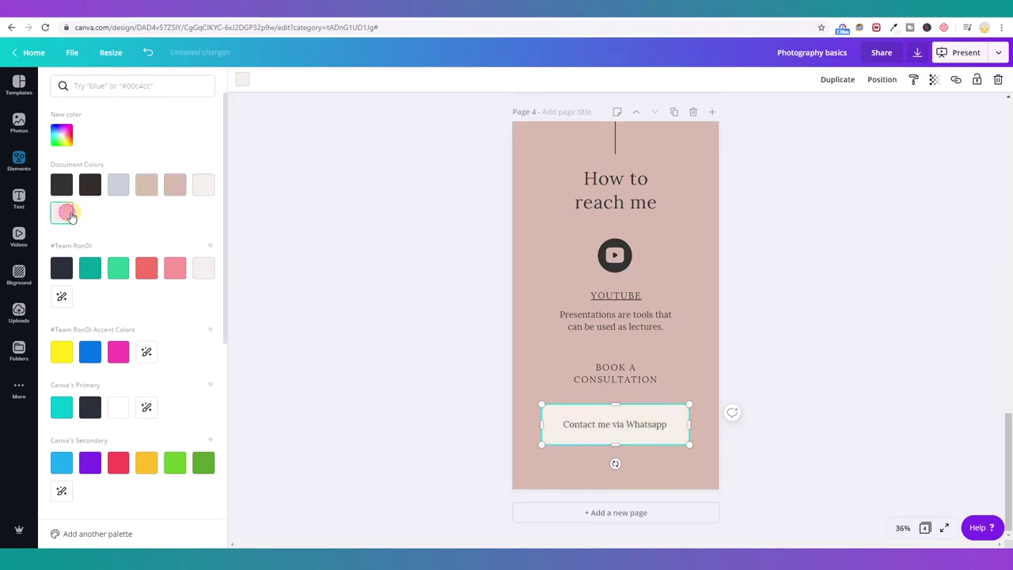
pyautogui.click(205, 187)
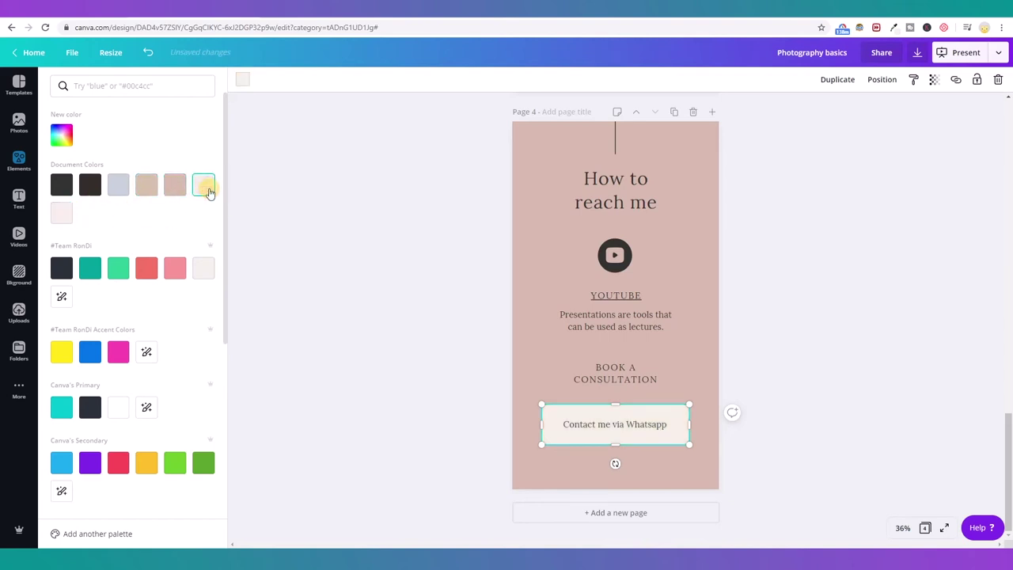
pyautogui.click(70, 215)
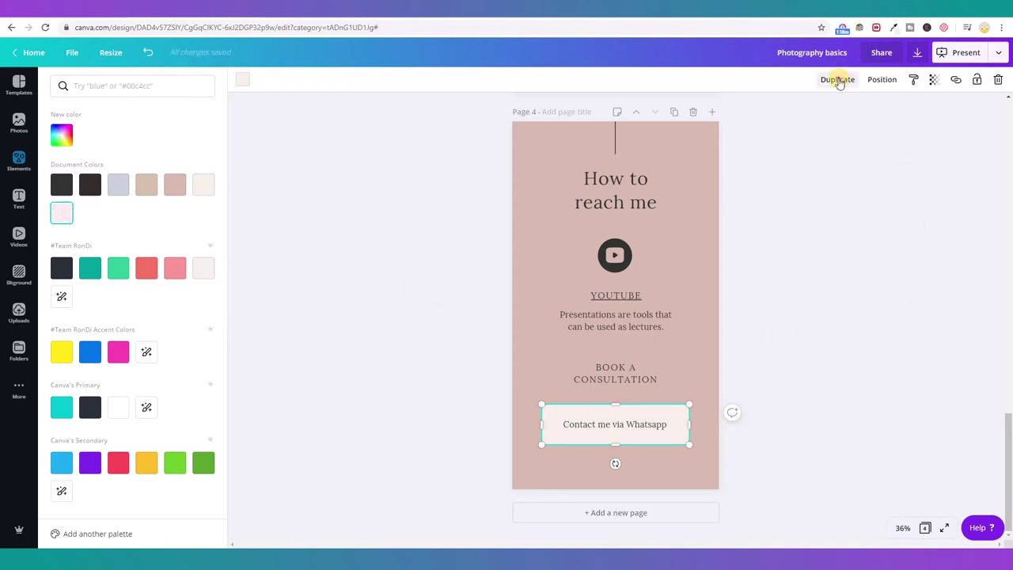
# Duplicate the light pink button shape, keeping the copy beneath the Whatsapp text, and colour the copy dark brown.
pyautogui.click(839, 81)
pyautogui.click(882, 79)
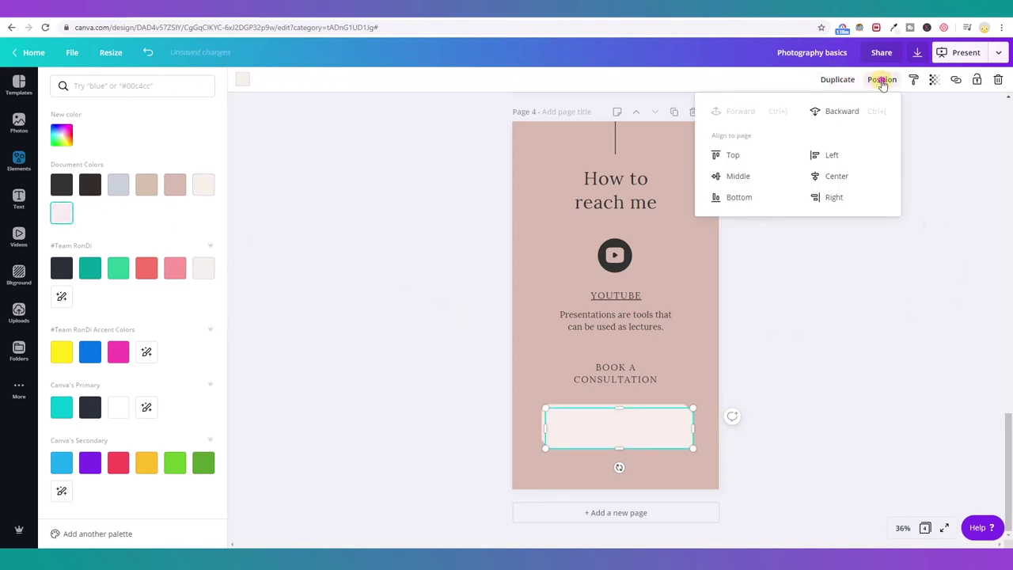
pyautogui.click(843, 117)
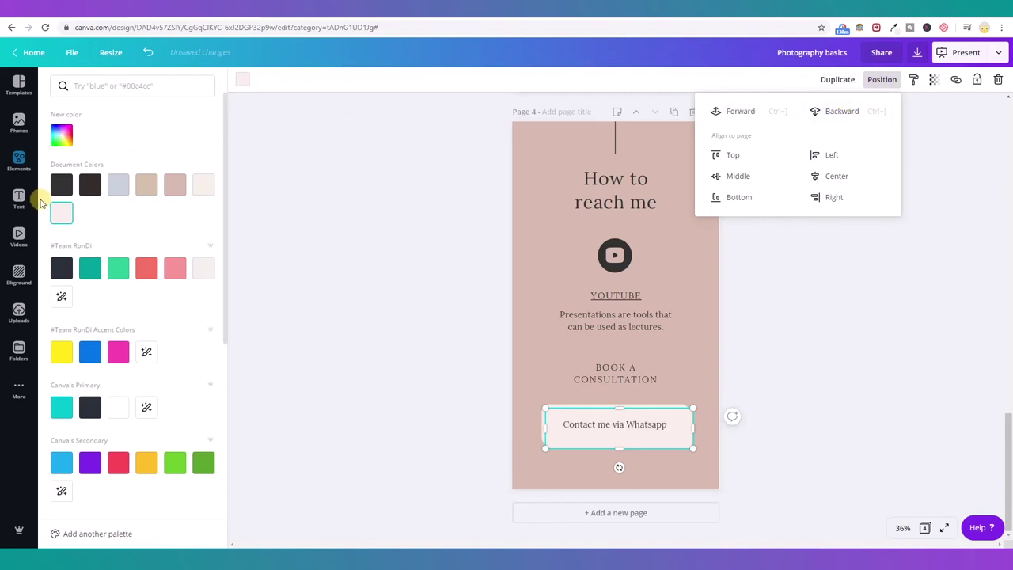
pyautogui.click(170, 190)
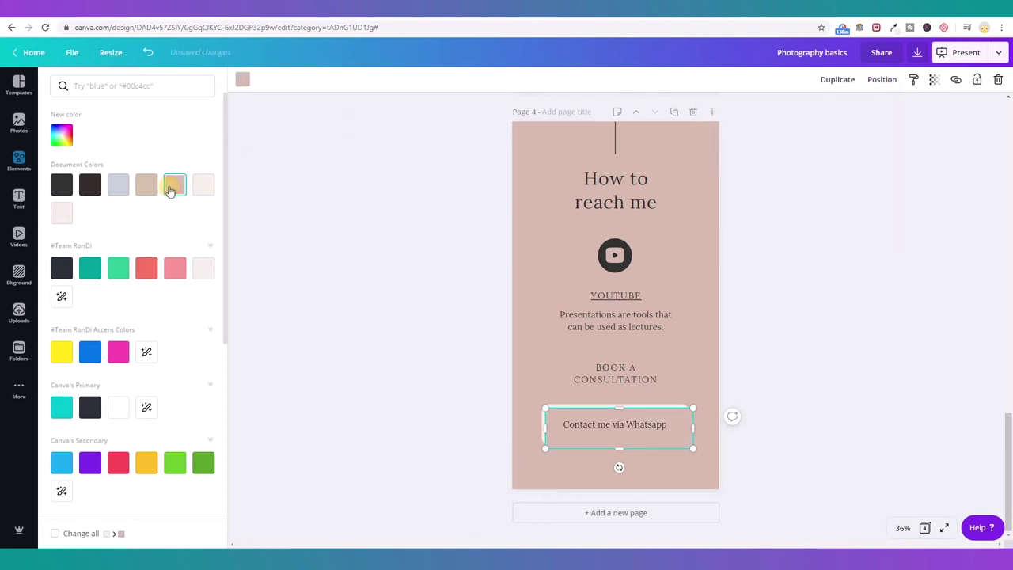
pyautogui.click(143, 190)
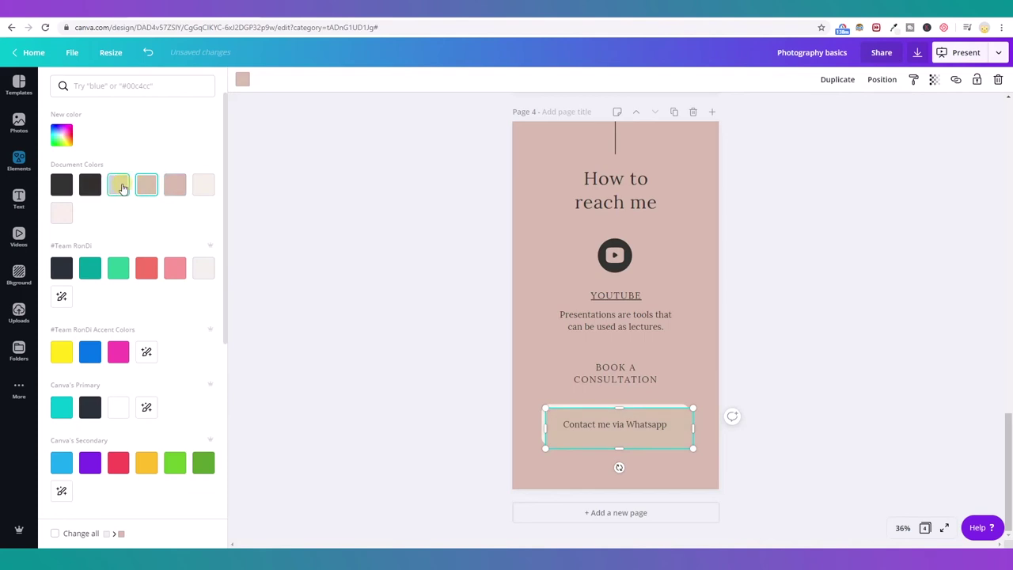
pyautogui.click(90, 187)
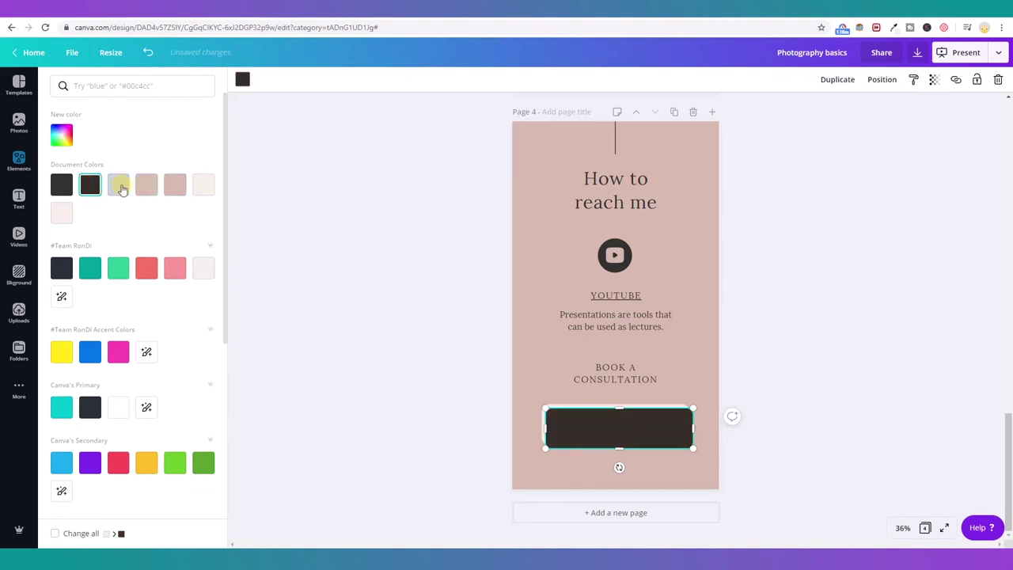
# Send the dark brown copy behind the light pink button so it forms an offset drop shadow.
pyautogui.click(885, 79)
pyautogui.click(855, 114)
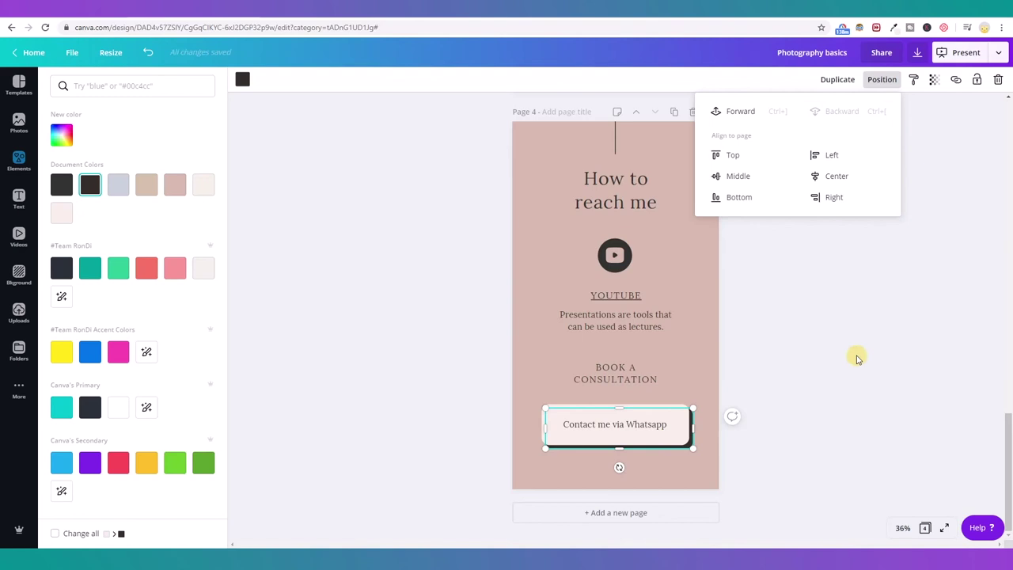
pyautogui.click(853, 364)
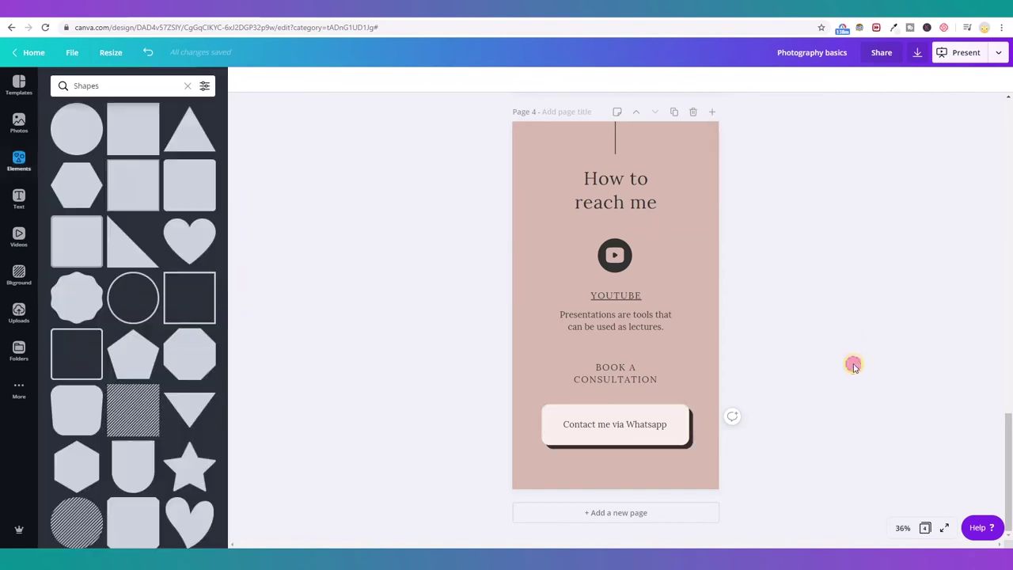
pyautogui.click(683, 445)
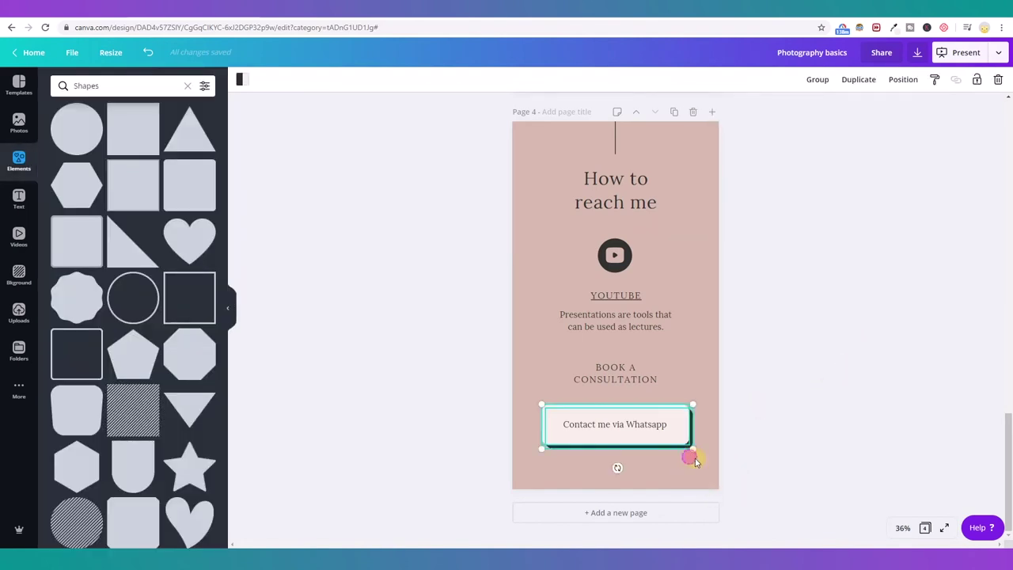
pyautogui.click(777, 458)
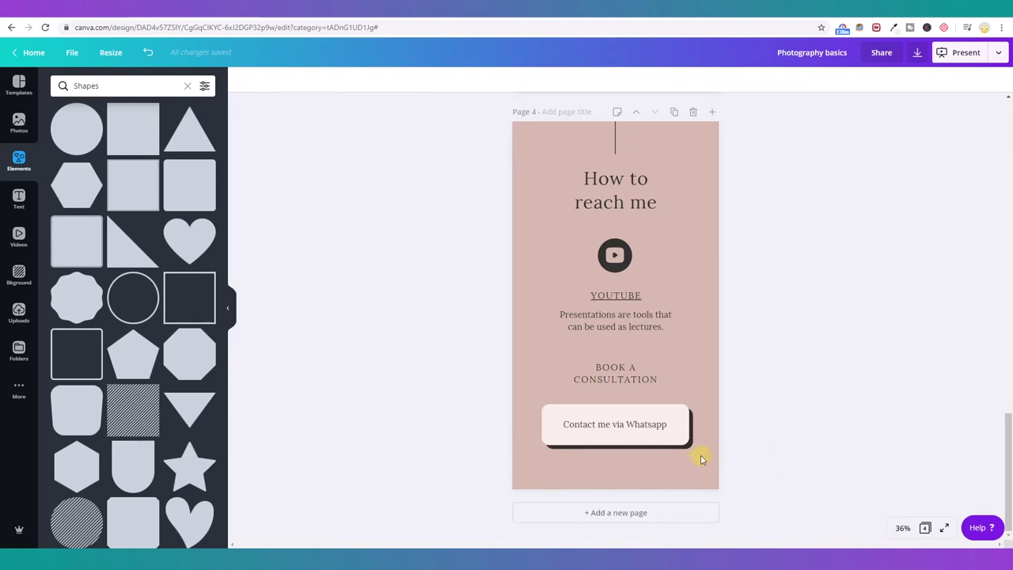
# Move the "Book a consultation" heading slightly down, closer to the Whatsapp button.
pyautogui.moveTo(610, 371); pyautogui.dragTo(610, 376)
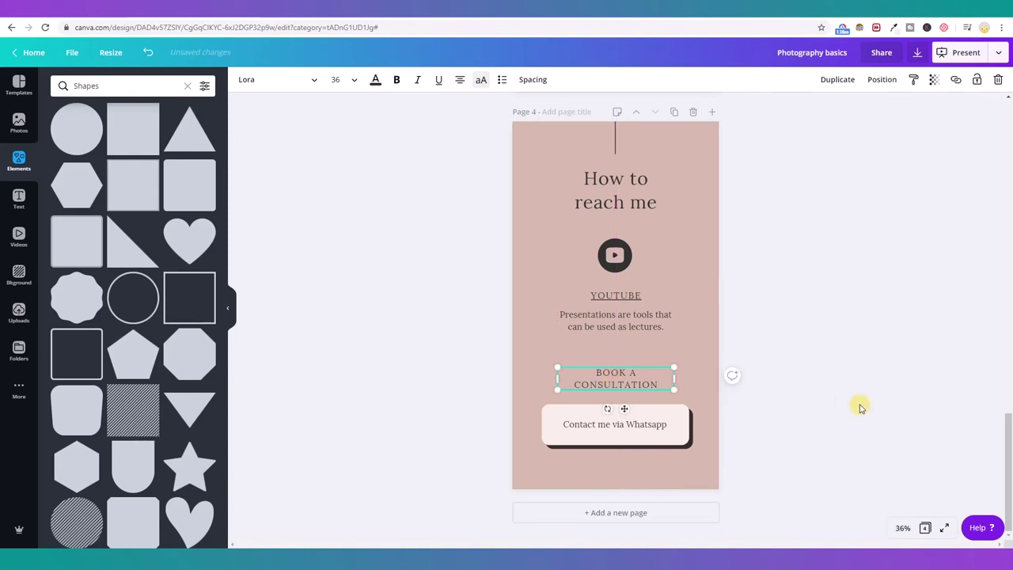
pyautogui.click(868, 453)
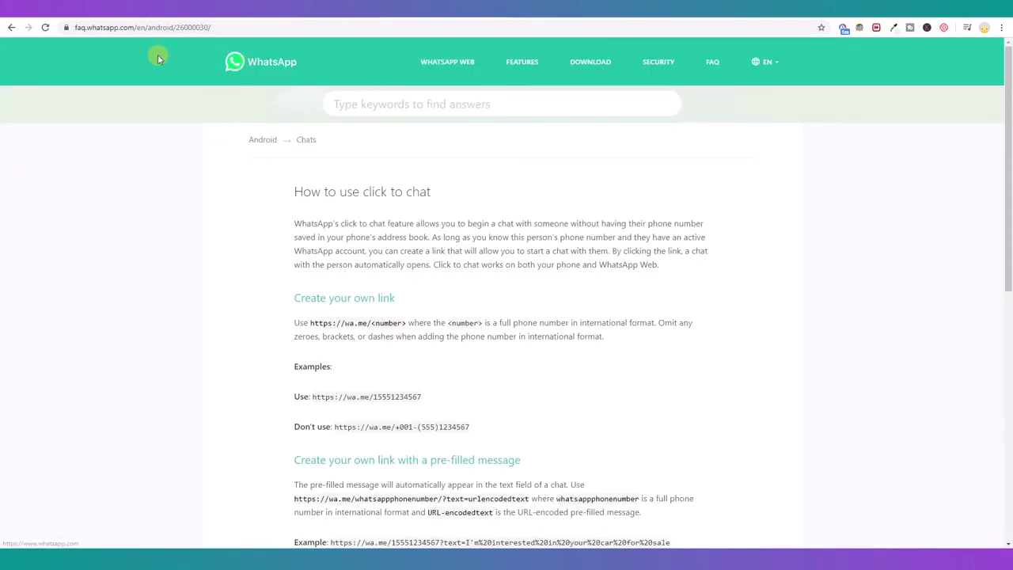
# Examine WhatsApp's "How to use click to chat" FAQ page for its address, the wa.me link format and the phone number rules.
pyautogui.moveTo(232, 28); pyautogui.dragTo(69, 36)
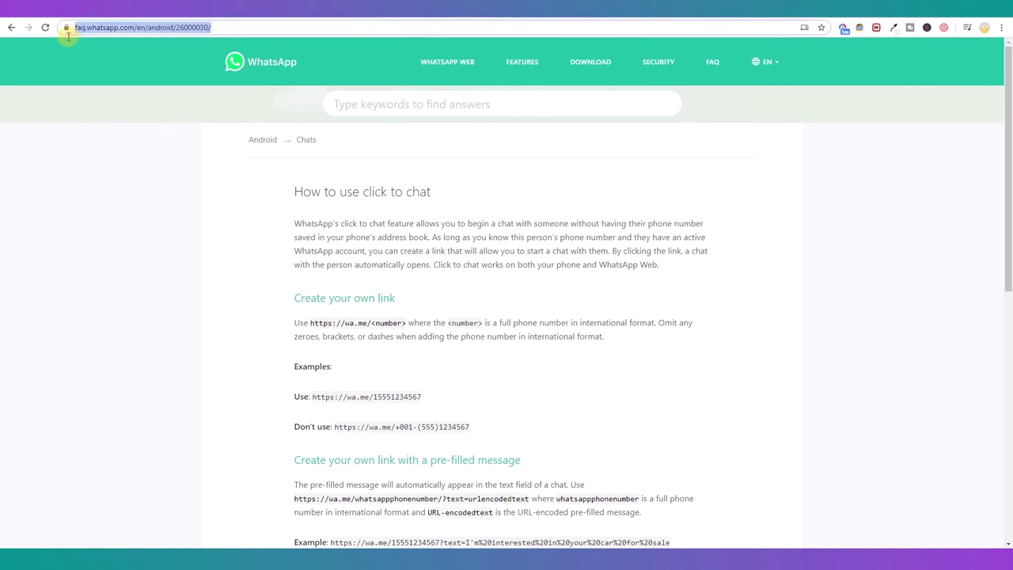
pyautogui.click(217, 27)
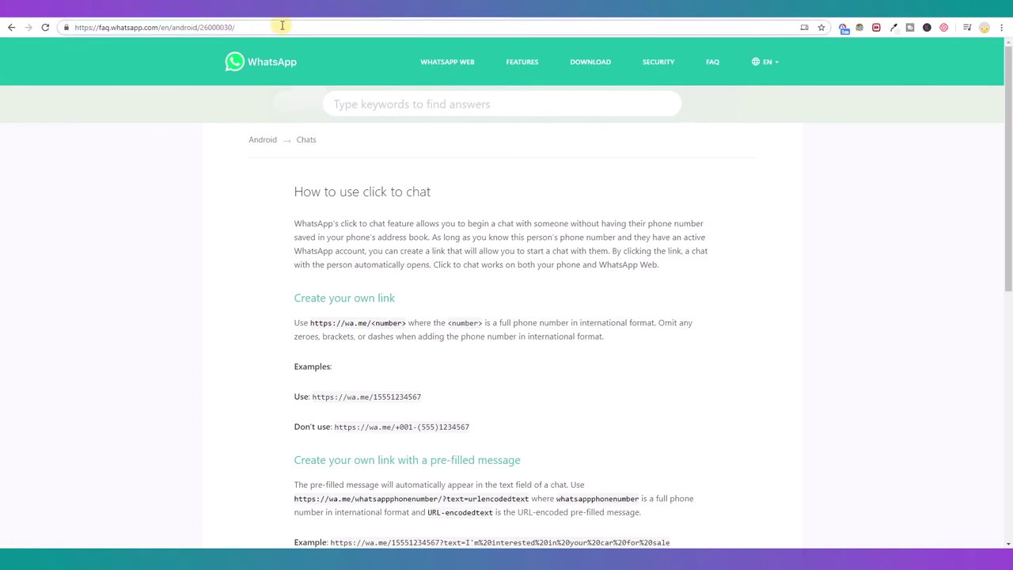
pyautogui.moveTo(281, 27); pyautogui.dragTo(86, 27)
pyautogui.click(799, 351)
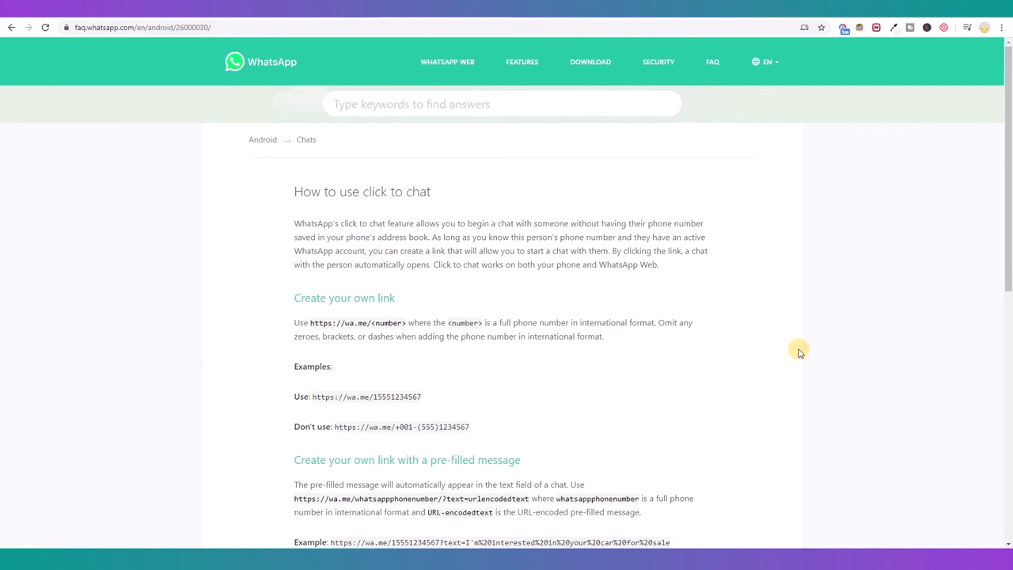
pyautogui.scroll(-1, 798, 350)
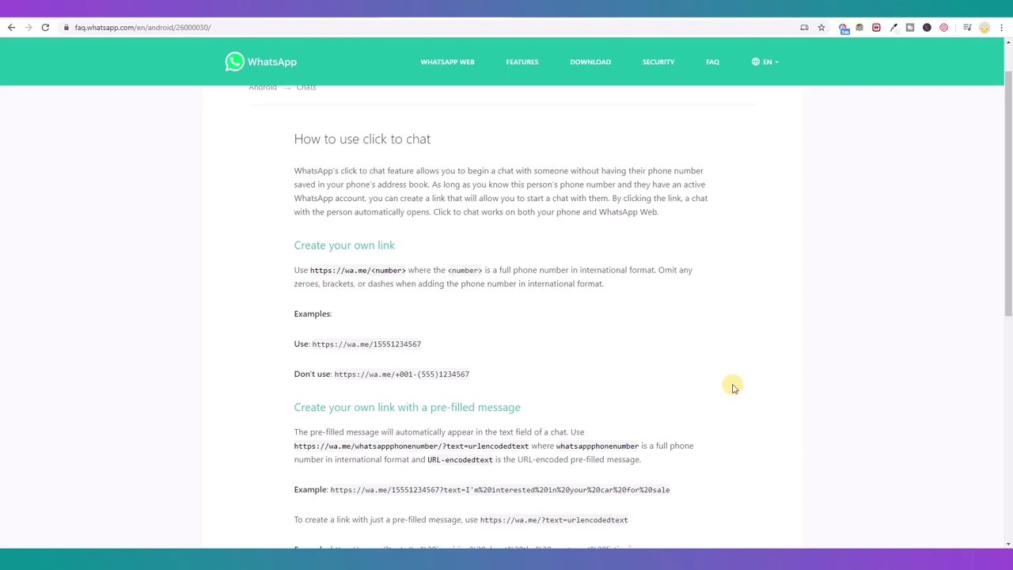
pyautogui.moveTo(310, 271); pyautogui.dragTo(372, 271)
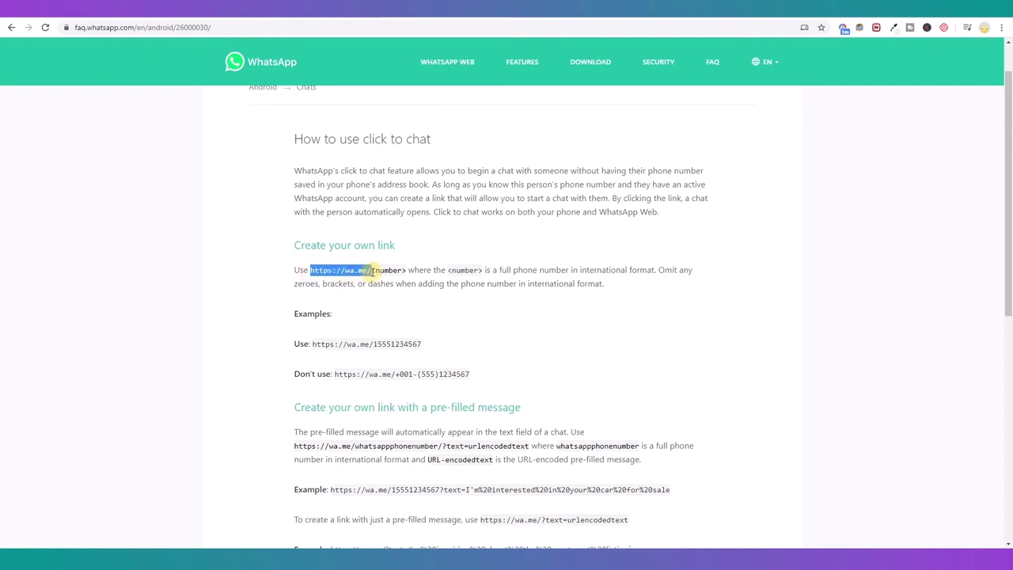
pyautogui.moveTo(311, 344); pyautogui.dragTo(369, 345)
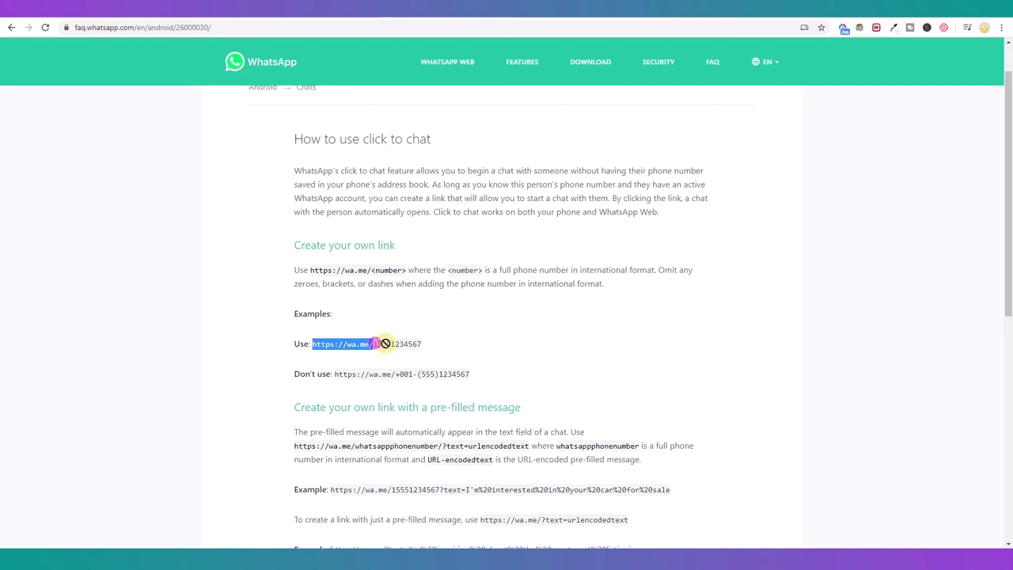
pyautogui.moveTo(424, 344); pyautogui.dragTo(373, 343)
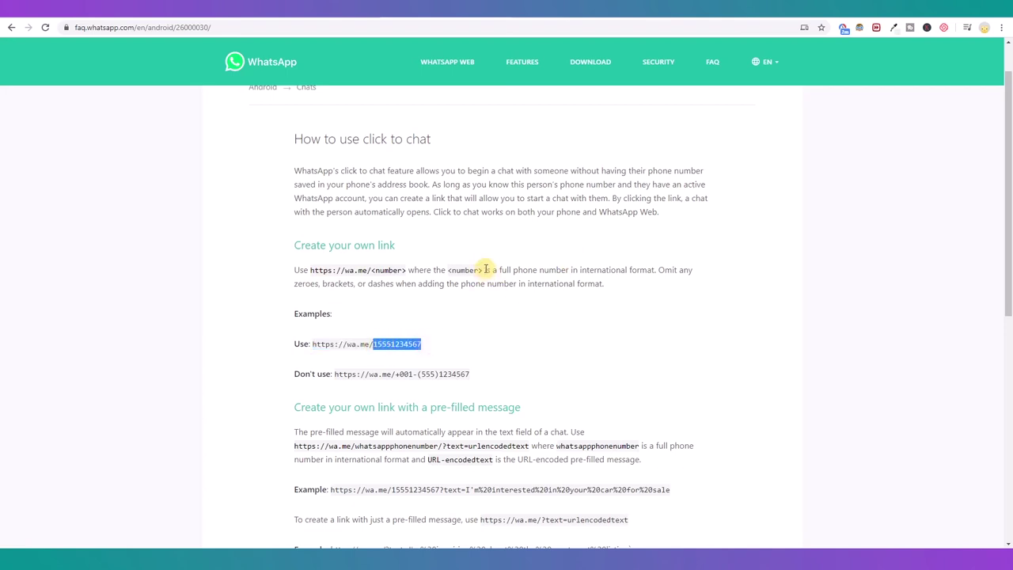
pyautogui.moveTo(499, 270); pyautogui.dragTo(657, 270)
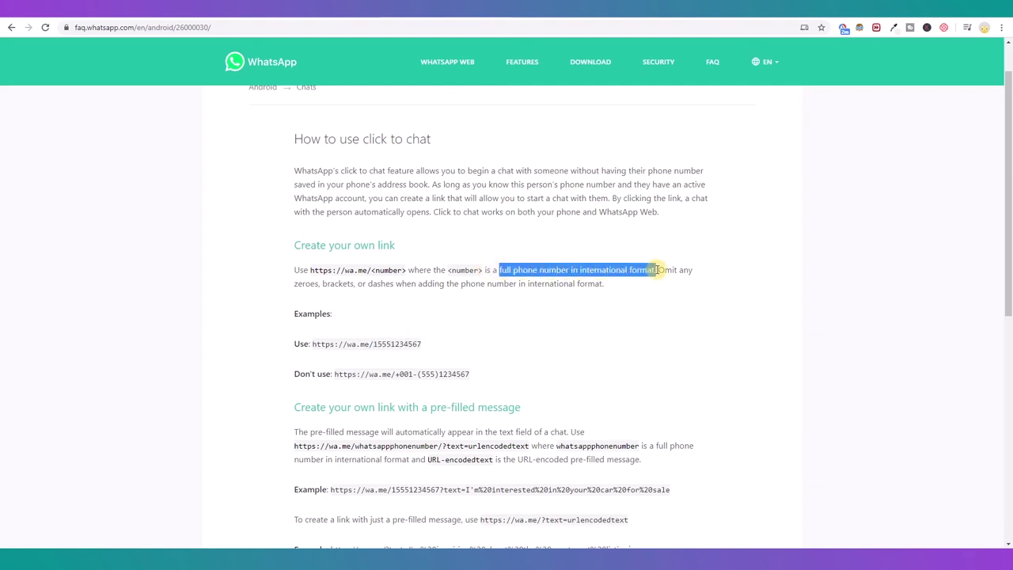
pyautogui.doubleClick(663, 270)
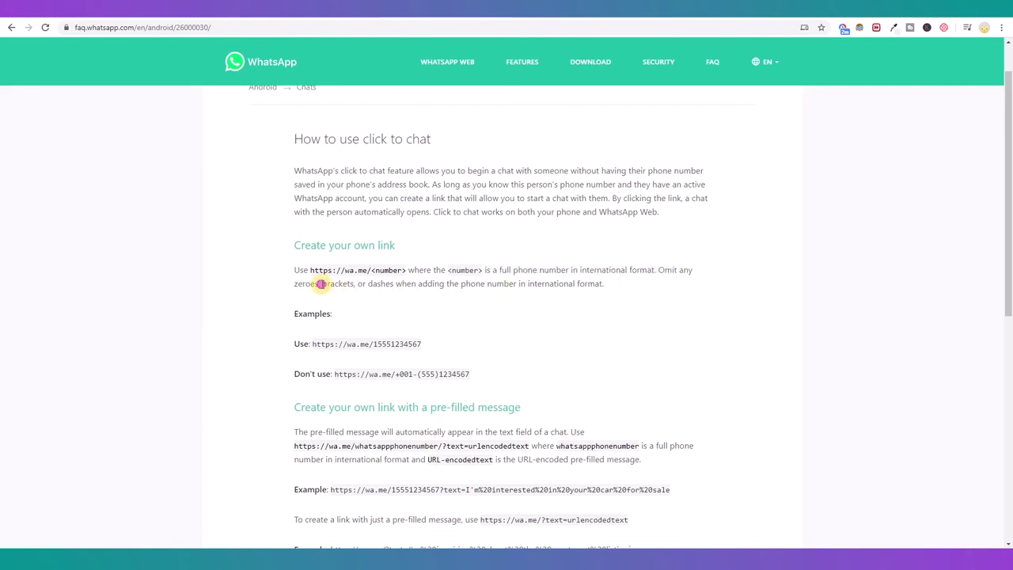
pyautogui.moveTo(374, 285); pyautogui.dragTo(573, 287)
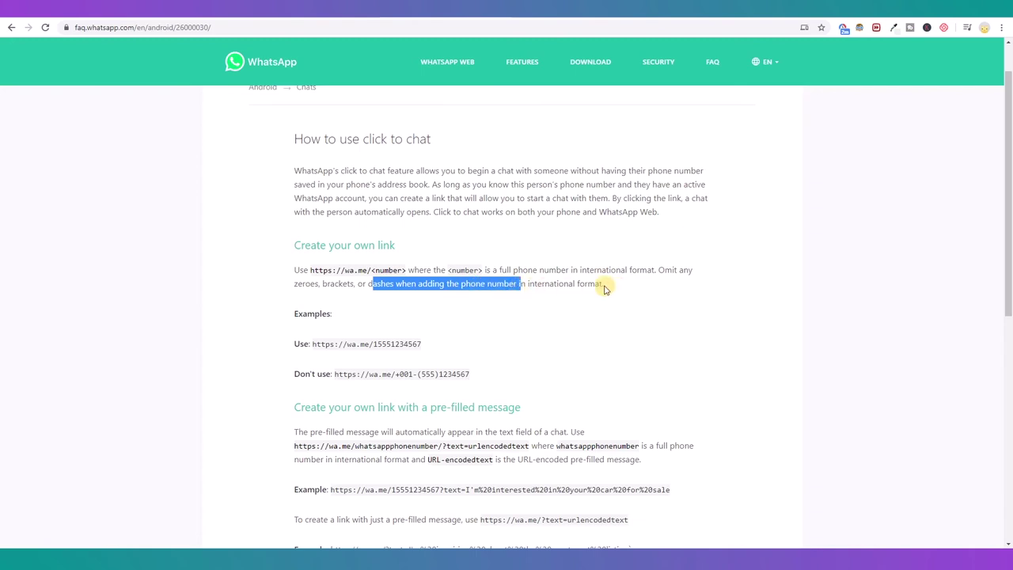
# Copy the full example wa.me link from the "Use" line under "Create your own link".
pyautogui.moveTo(315, 344); pyautogui.dragTo(423, 348)
pyautogui.rightClick(414, 344)
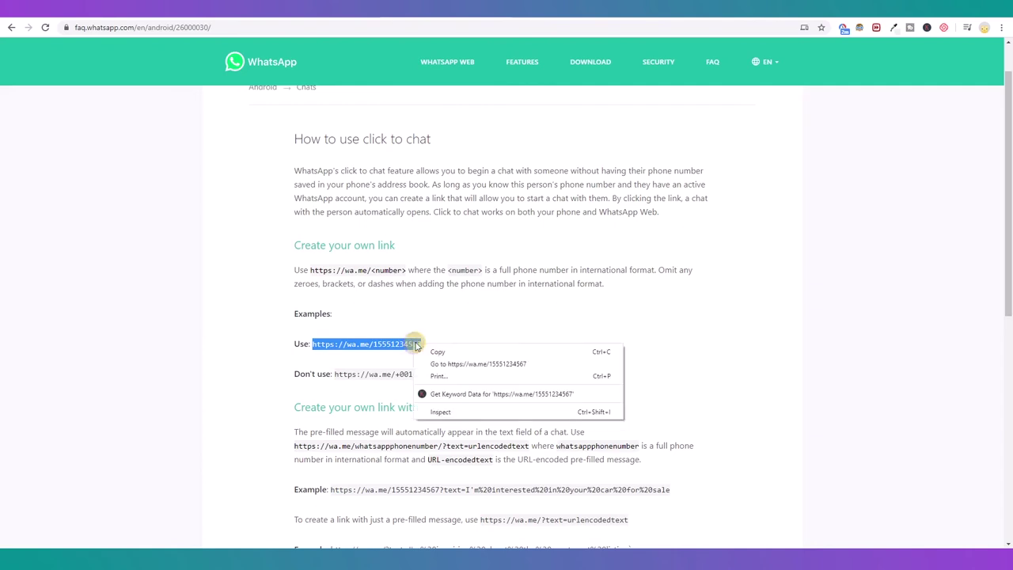
pyautogui.click(440, 352)
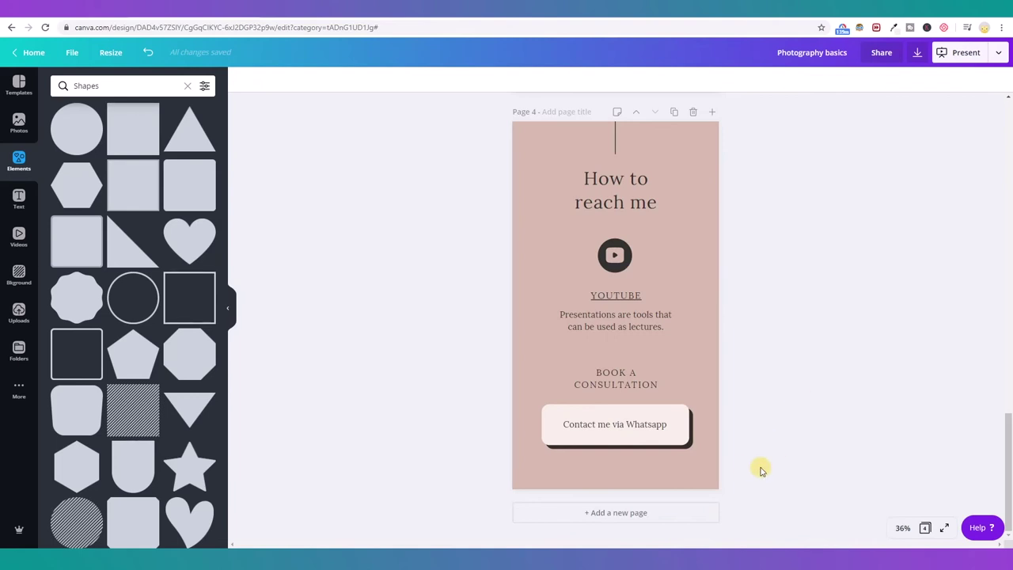
# Back in Canva, group the light pink button, its dark shadow and the "Contact me via Whatsapp" text.
pyautogui.moveTo(699, 451); pyautogui.dragTo(629, 428)
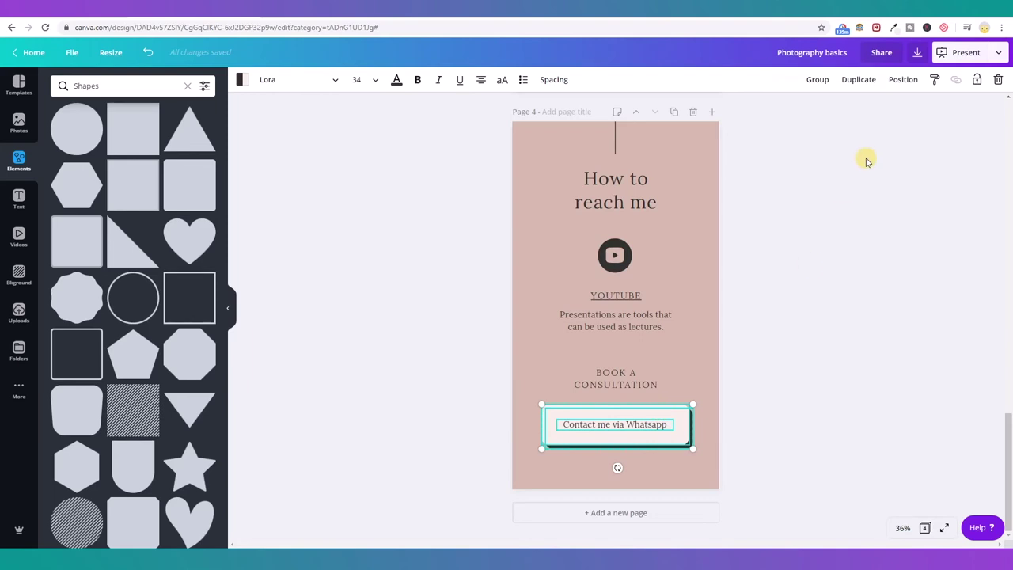
pyautogui.click(818, 80)
pyautogui.click(811, 400)
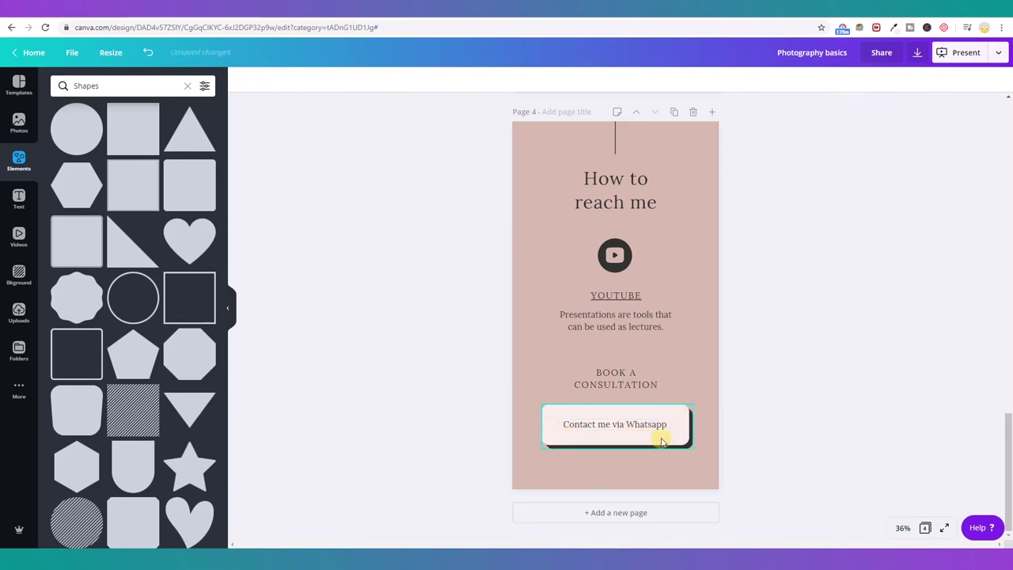
# Link the light pink shape in the grouped Whatsapp button to the copied wa.me address.
pyautogui.click(552, 433)
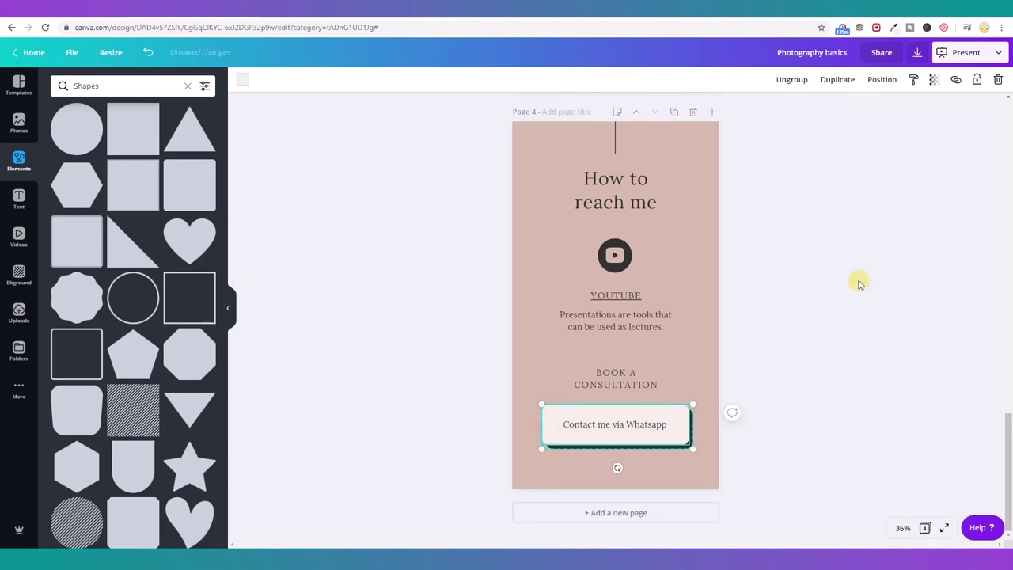
pyautogui.click(955, 80)
pyautogui.rightClick(851, 110)
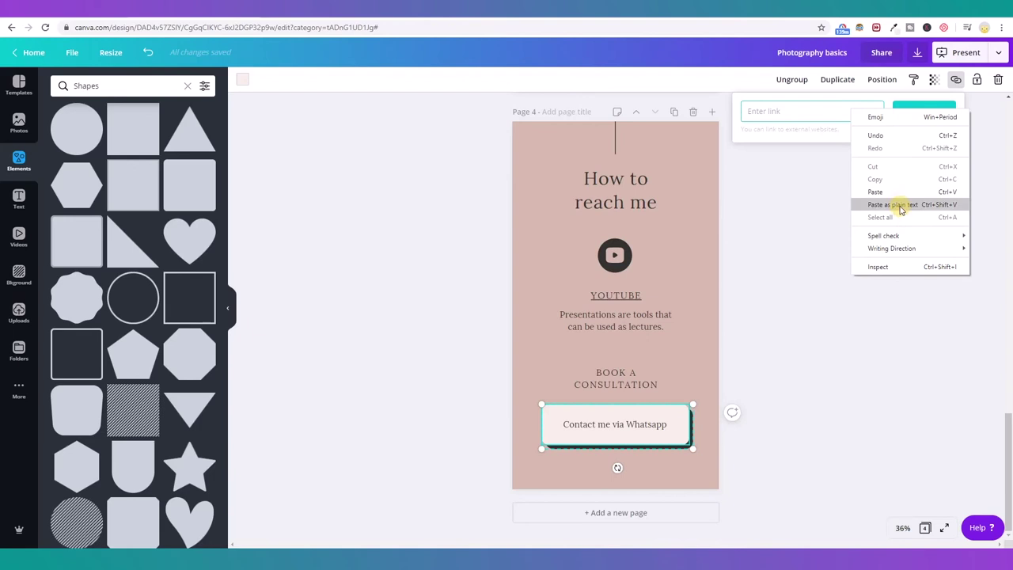
pyautogui.click(901, 205)
pyautogui.click(911, 111)
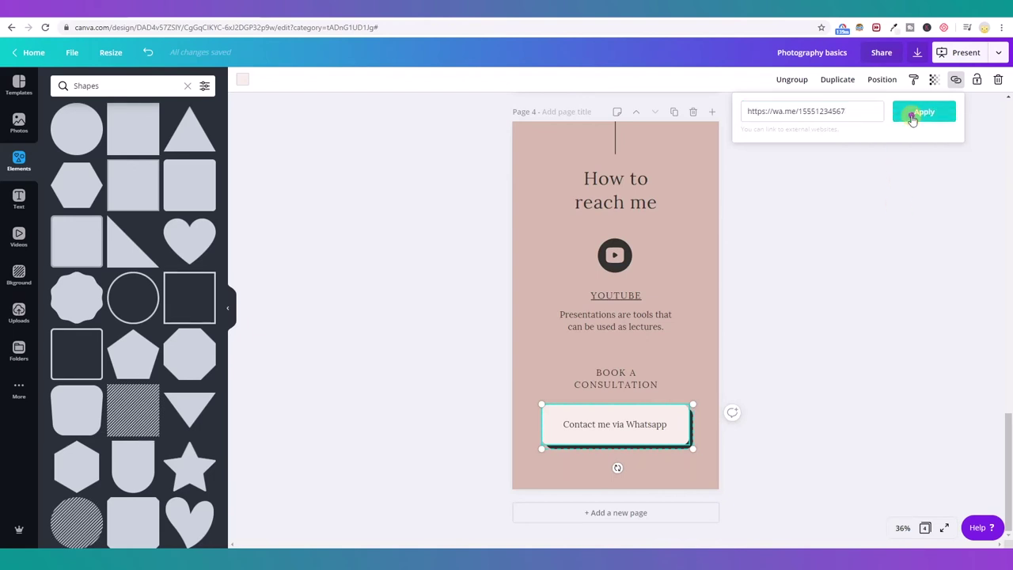
pyautogui.click(773, 401)
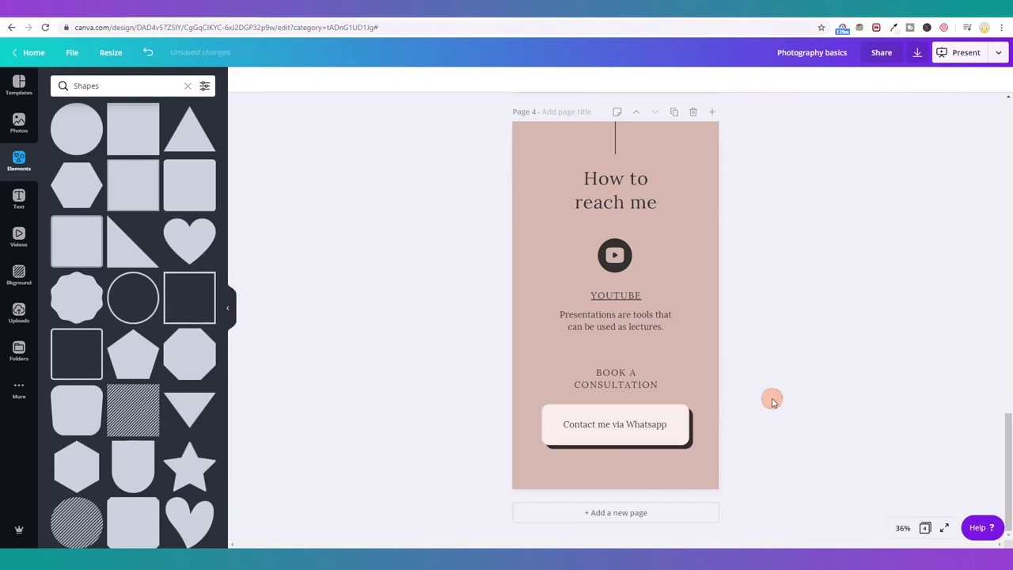
# Copy the underlined style of the "YouTube" heading onto the "Book a consultation" heading.
pyautogui.click(610, 301)
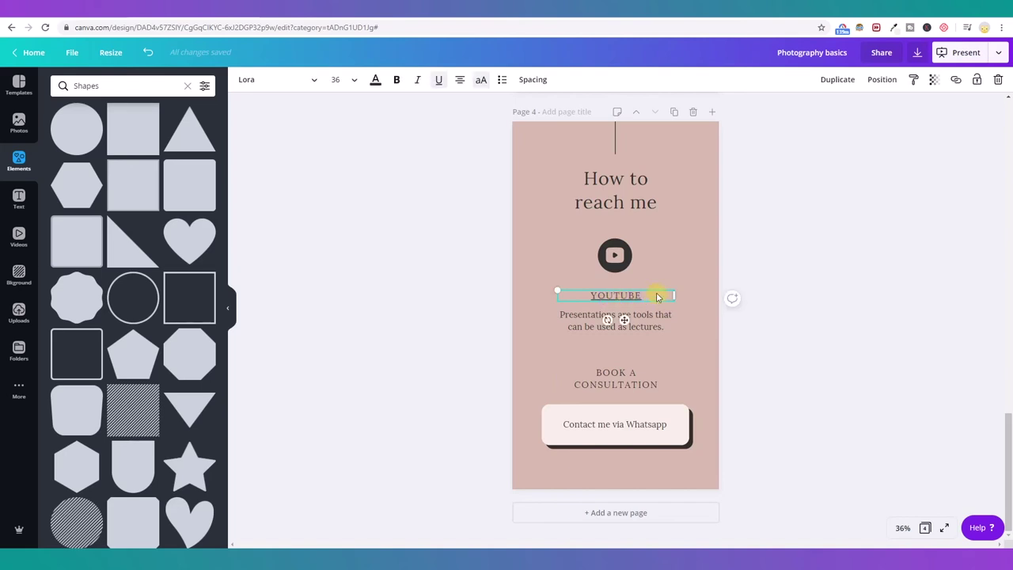
pyautogui.click(912, 80)
pyautogui.click(610, 384)
pyautogui.click(780, 400)
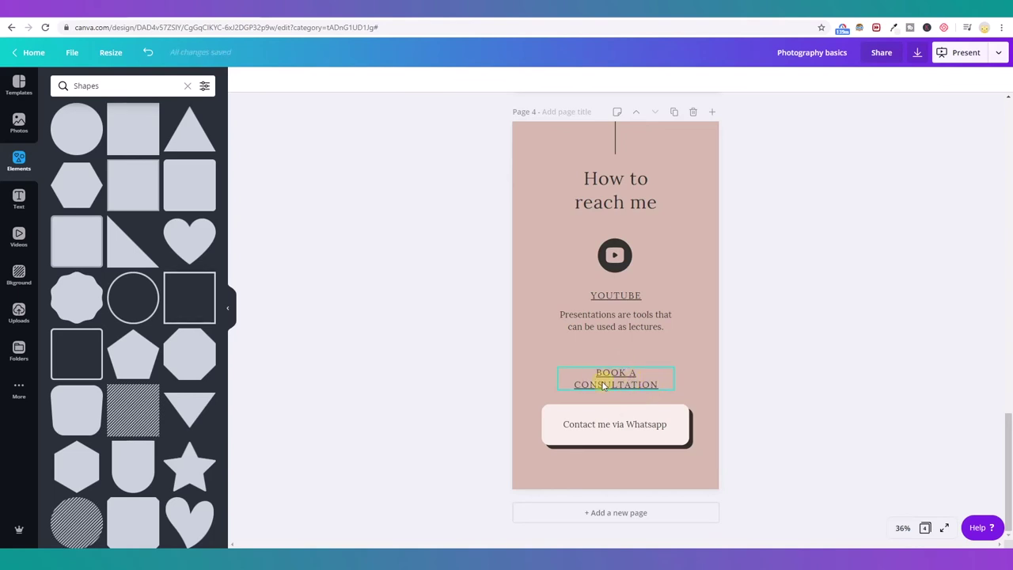
# Clear the link field of the "Book a consultation" heading and apply the copied wa.me link instead.
pyautogui.click(631, 385)
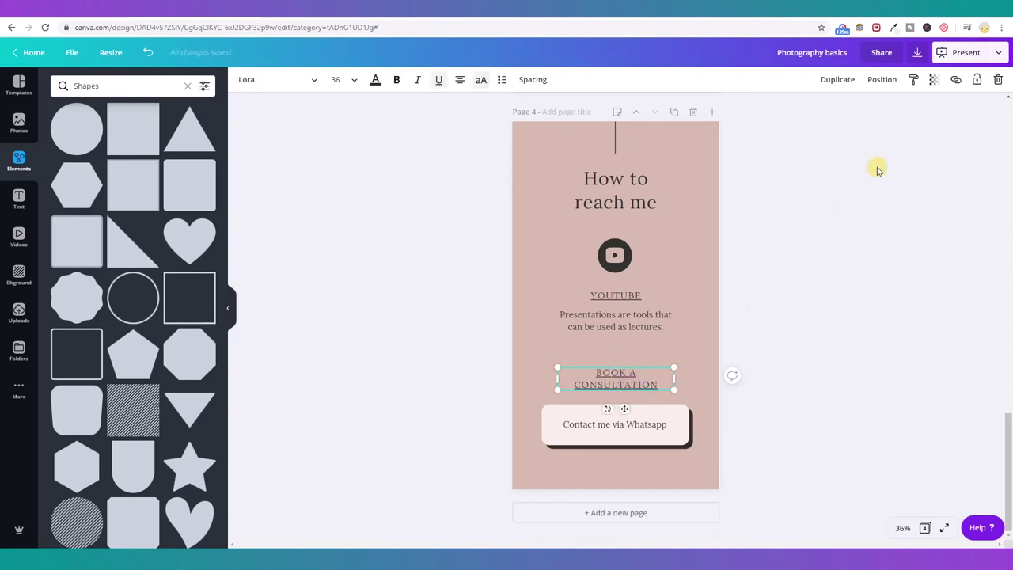
pyautogui.click(955, 81)
pyautogui.hotkey('ctrl', 'a')
pyautogui.press('BackSpace')
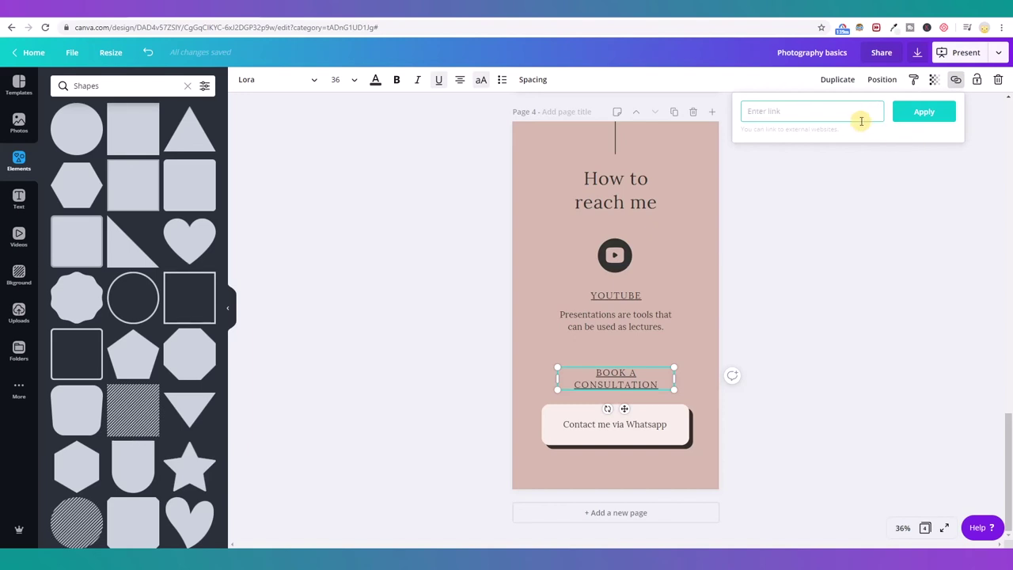
pyautogui.rightClick(841, 114)
pyautogui.click(885, 212)
pyautogui.click(918, 113)
pyautogui.click(825, 346)
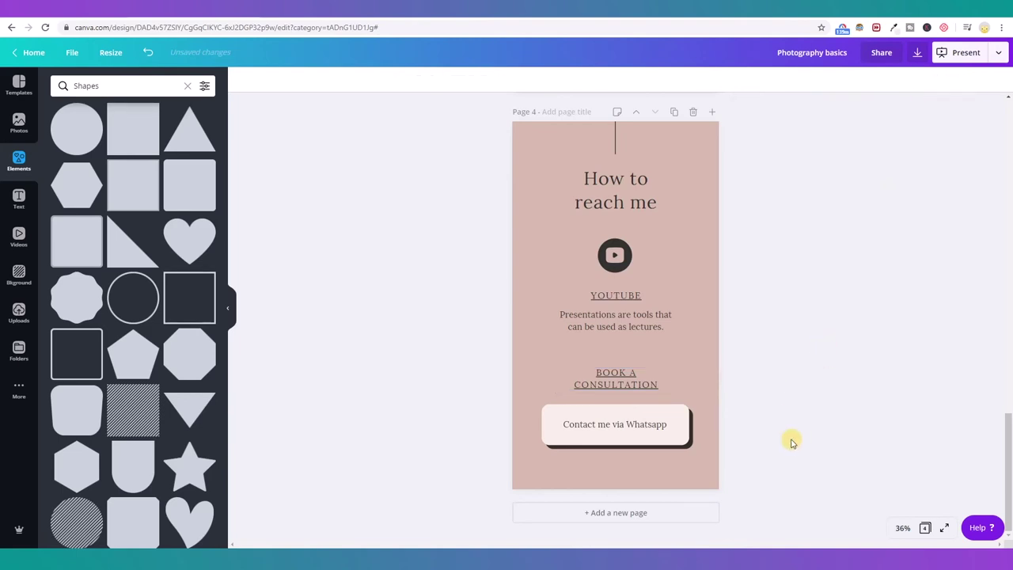
pyautogui.scroll(1, 791, 443)
pyautogui.scroll(-1, 776, 399)
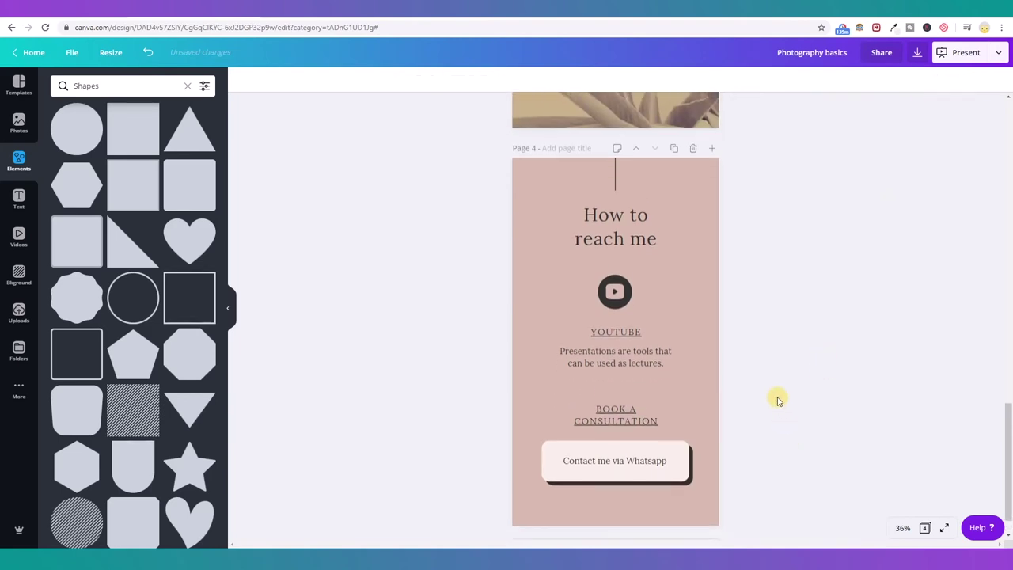
pyautogui.moveTo(682, 348); pyautogui.dragTo(596, 263)
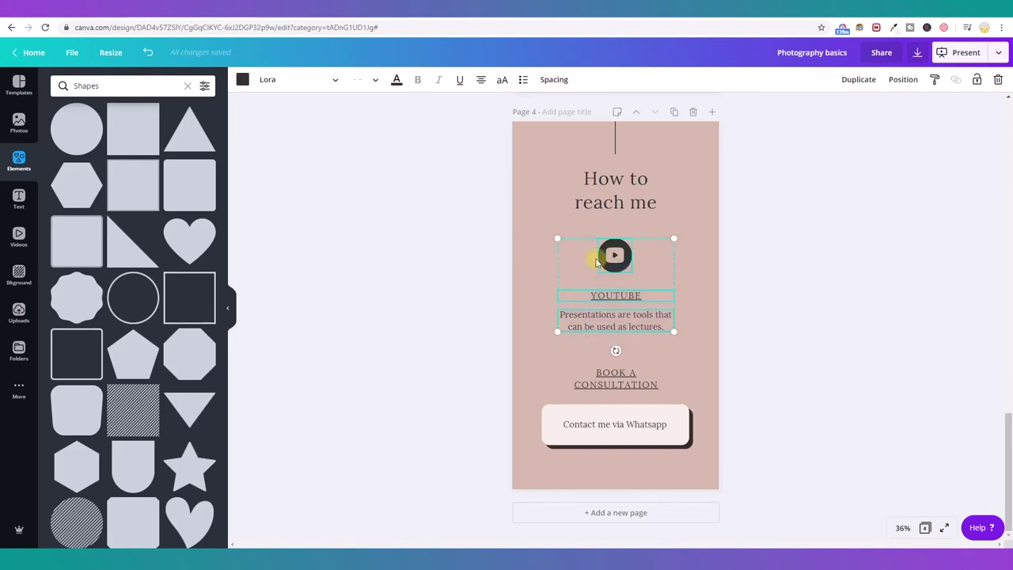
pyautogui.click(699, 267)
pyautogui.moveTo(684, 241); pyautogui.dragTo(557, 336)
pyautogui.click(716, 362)
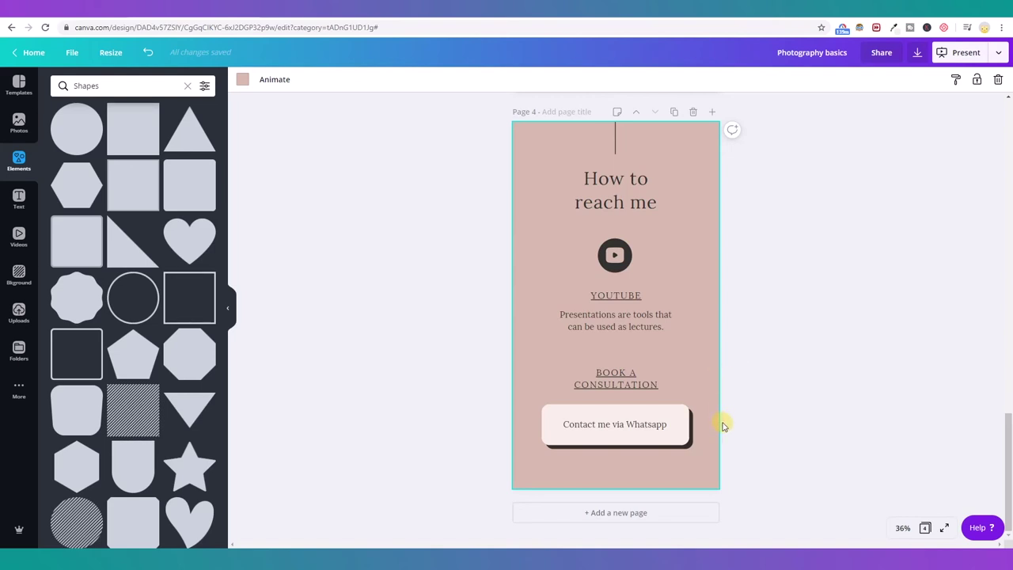
# Switch to the Notepad outline and copy the word "Freebies" as the next page's topic.
pyautogui.click(369, 539)
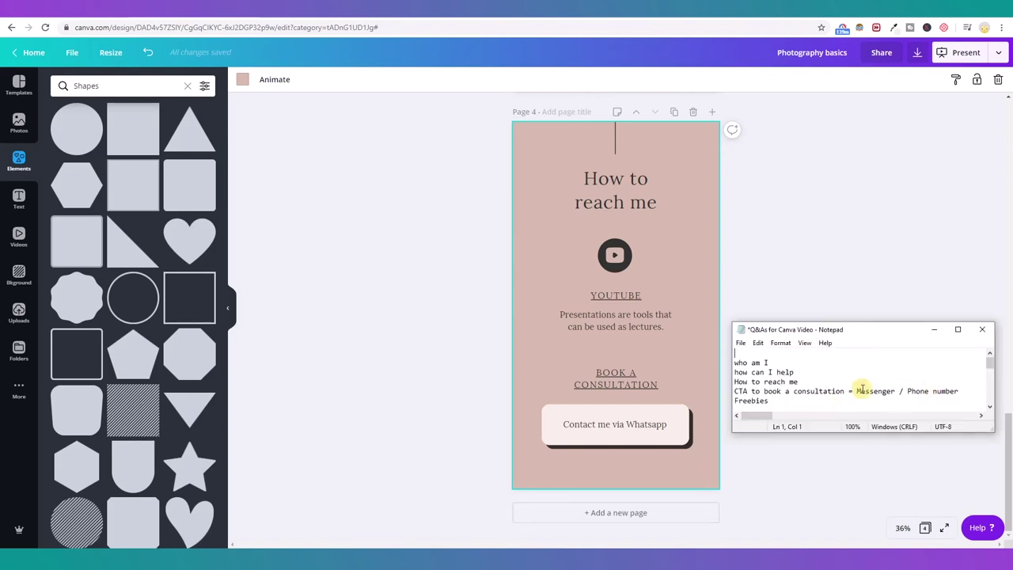
pyautogui.moveTo(781, 401); pyautogui.dragTo(735, 400)
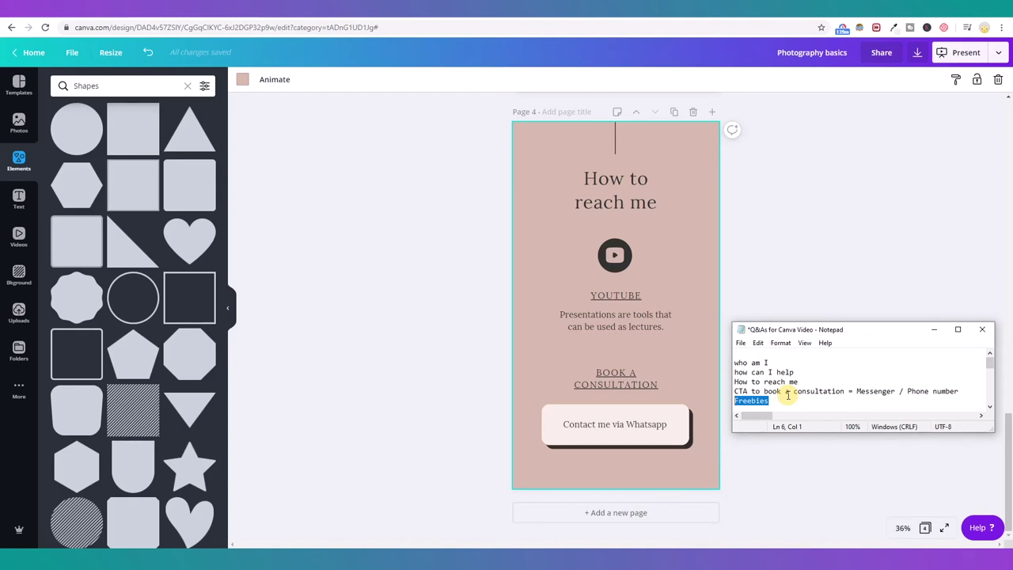
pyautogui.rightClick(759, 398)
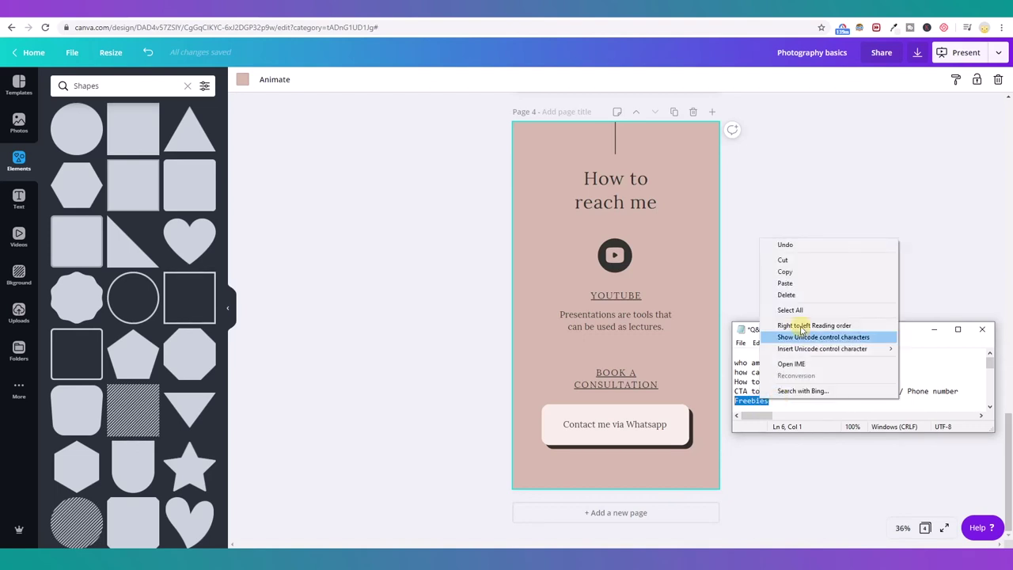
pyautogui.click(812, 271)
pyautogui.click(844, 256)
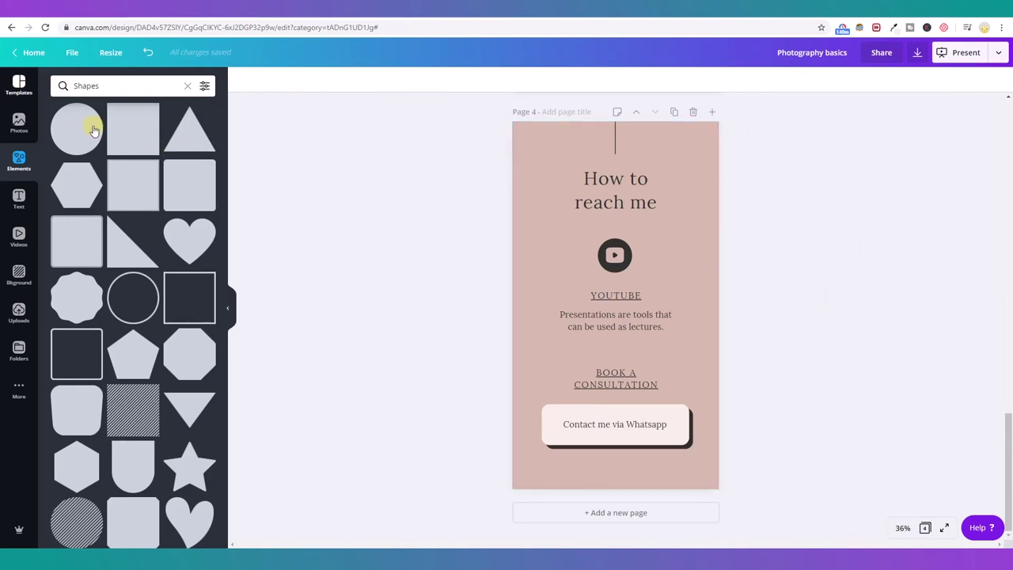
# Add a blank page after the contact page, clear its pink background, and apply the "This is McDowell" template layout.
pyautogui.click(640, 513)
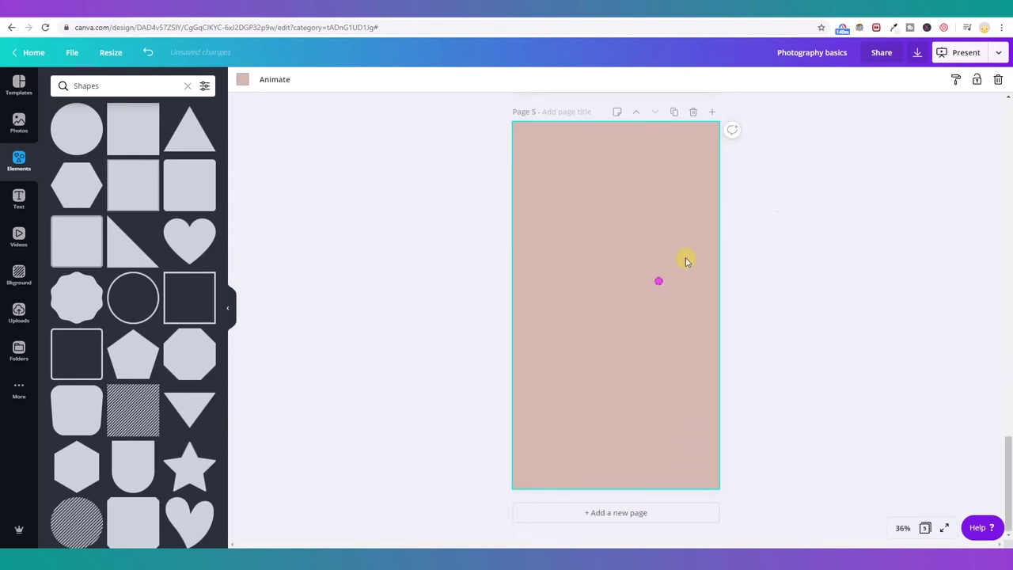
pyautogui.click(998, 80)
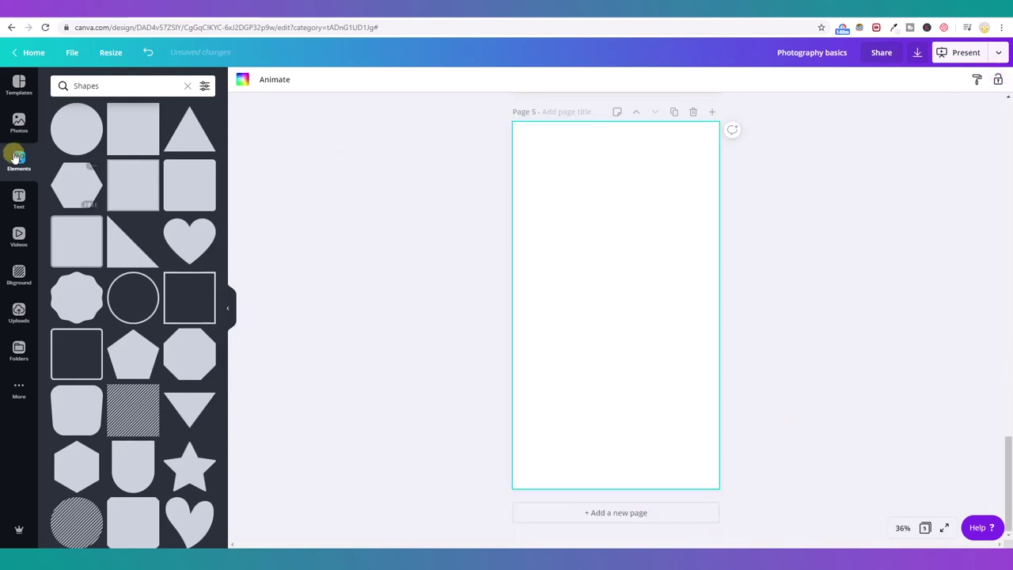
pyautogui.click(15, 84)
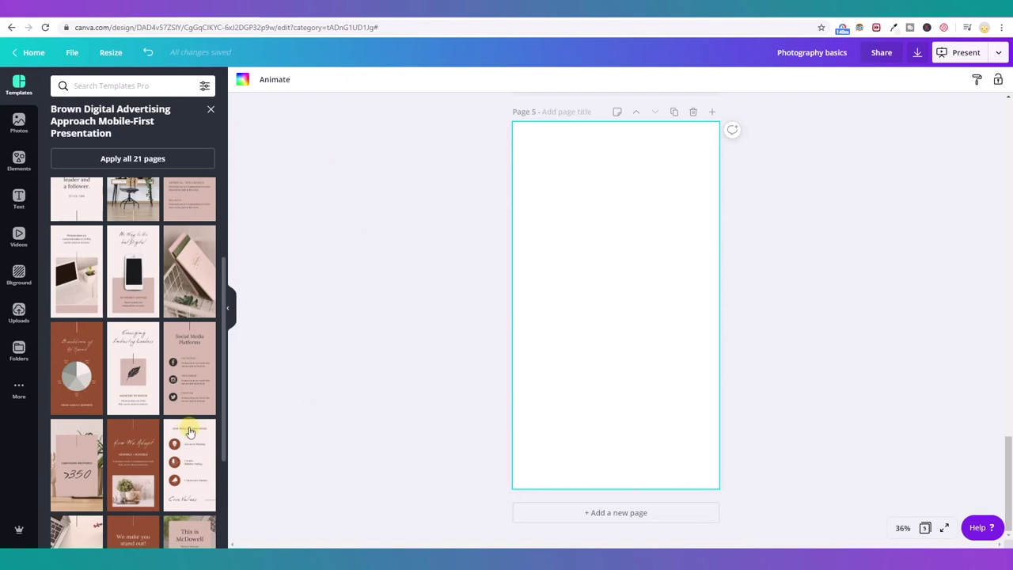
pyautogui.scroll(-1, 190, 432)
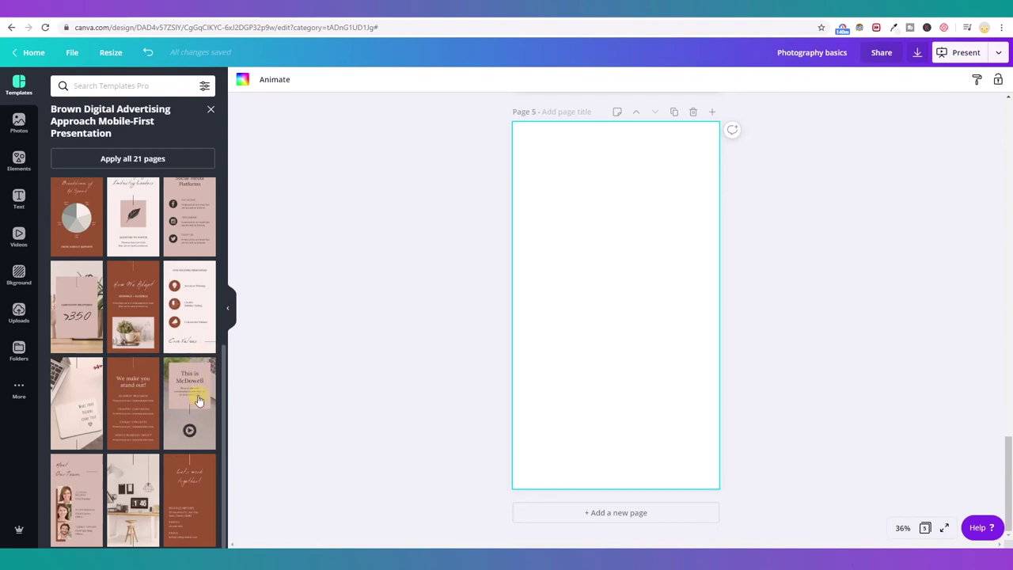
pyautogui.moveTo(192, 405); pyautogui.dragTo(601, 277)
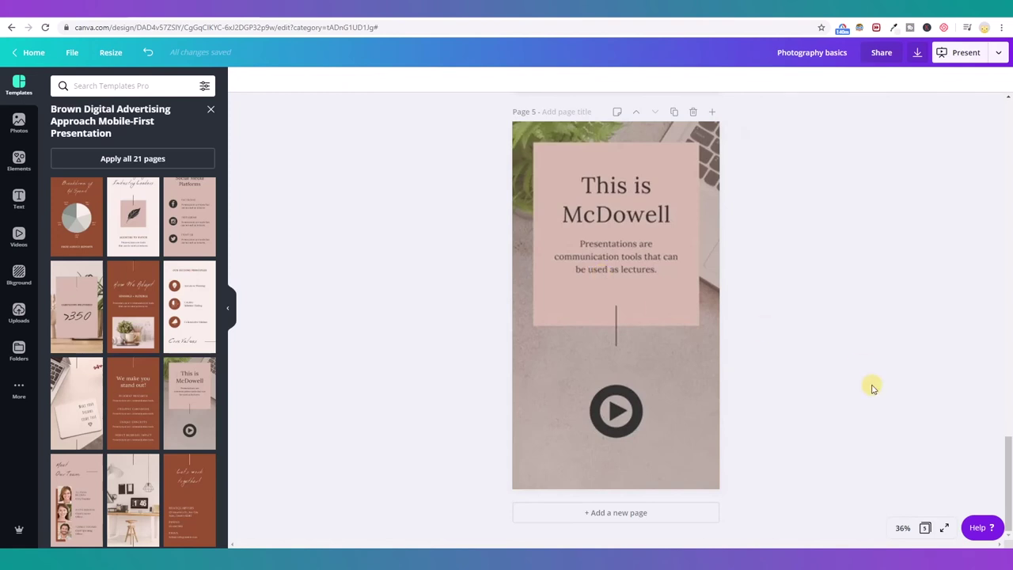
pyautogui.click(610, 364)
pyautogui.click(228, 308)
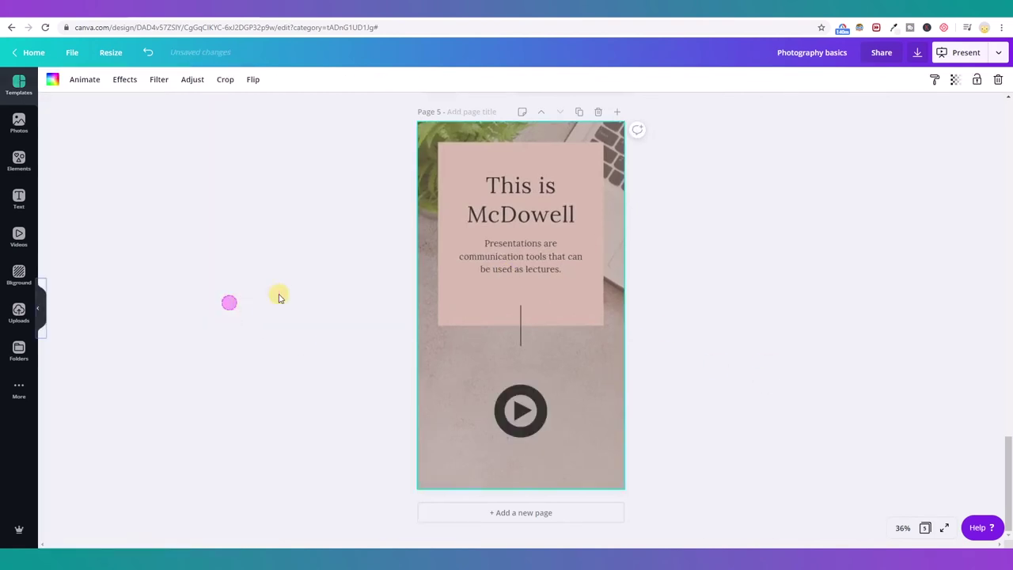
# Ungroup the text block on the pink box and replace its heading with "Freebies".
pyautogui.click(525, 198)
pyautogui.click(780, 79)
pyautogui.click(675, 309)
pyautogui.click(543, 227)
pyautogui.doubleClick(540, 215)
pyautogui.write('Freebies')
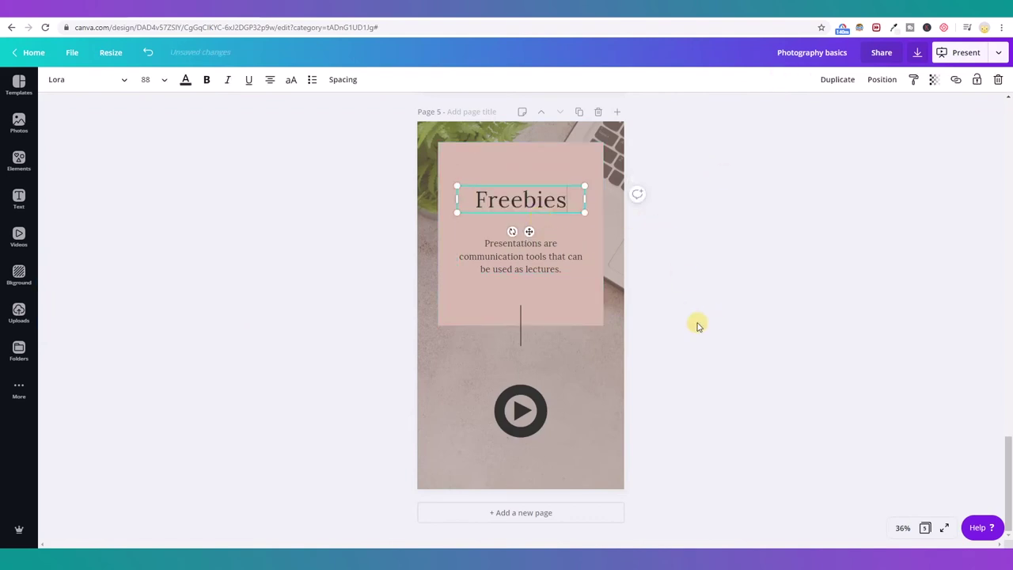
pyautogui.click(764, 300)
# Change the page heading to "Free Tutorials", split over two lines.
pyautogui.click(557, 203)
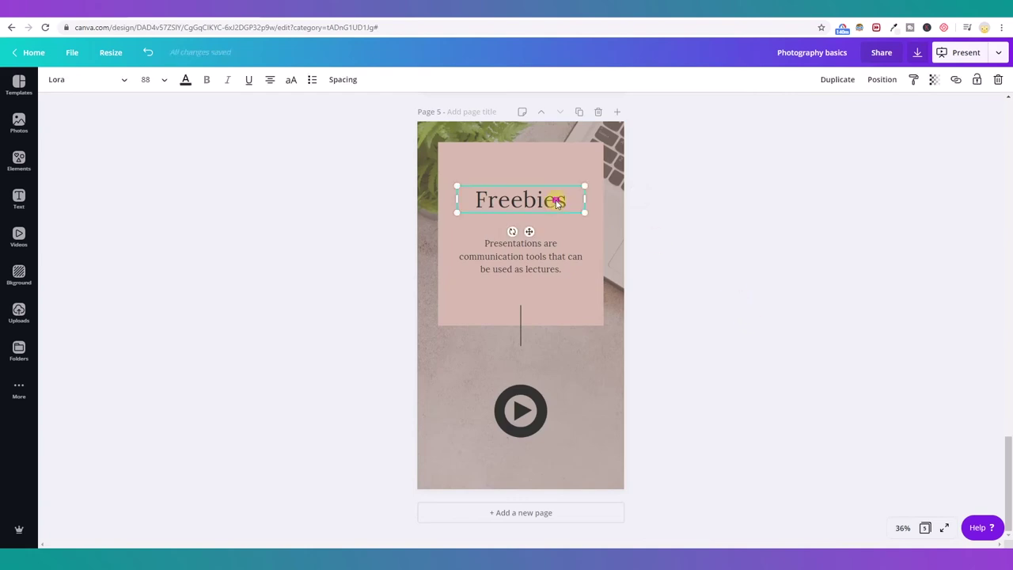
pyautogui.moveTo(565, 201); pyautogui.dragTo(526, 201)
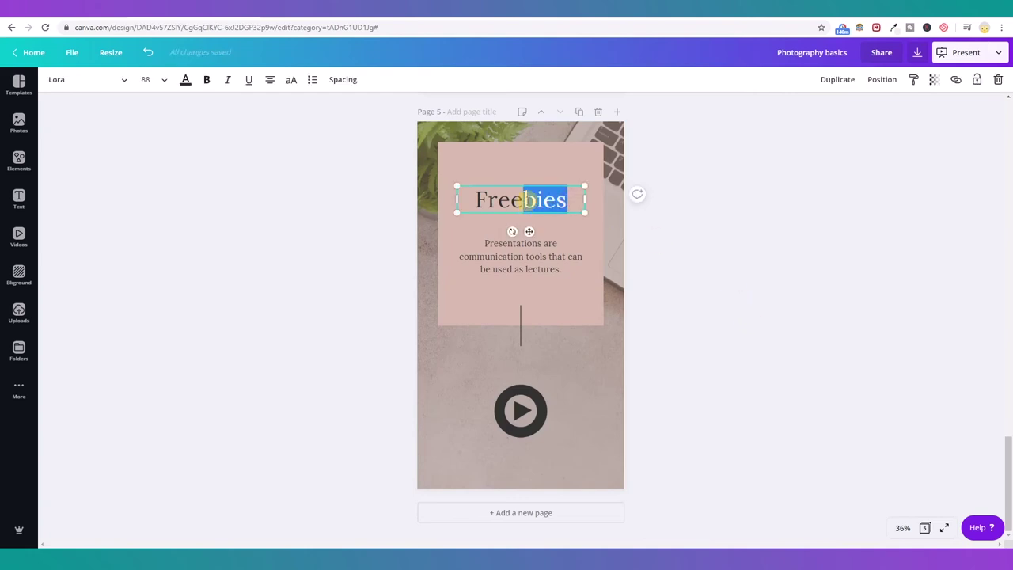
pyautogui.press('Return')
pyautogui.write('Tutorials')
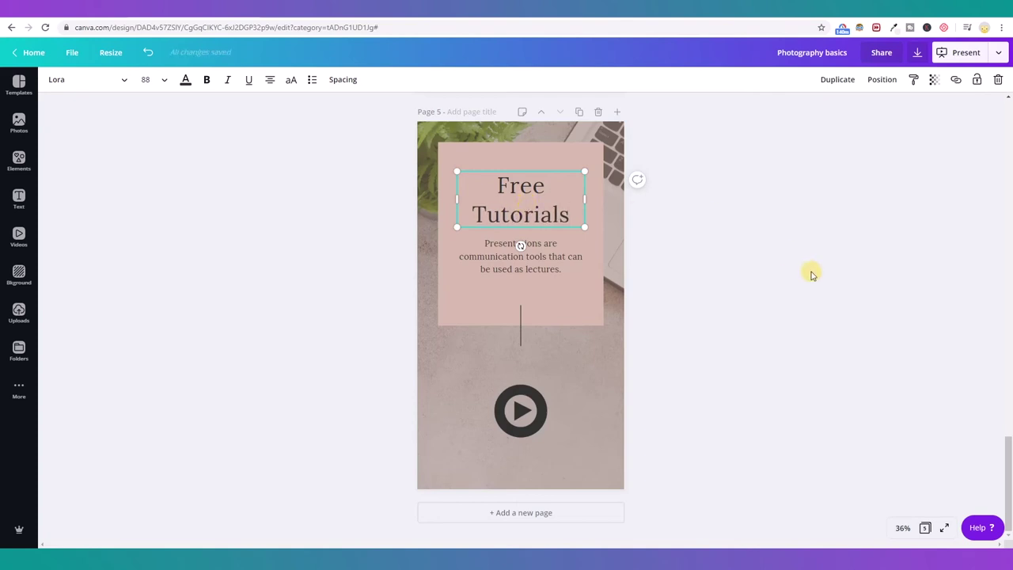
pyautogui.click(669, 280)
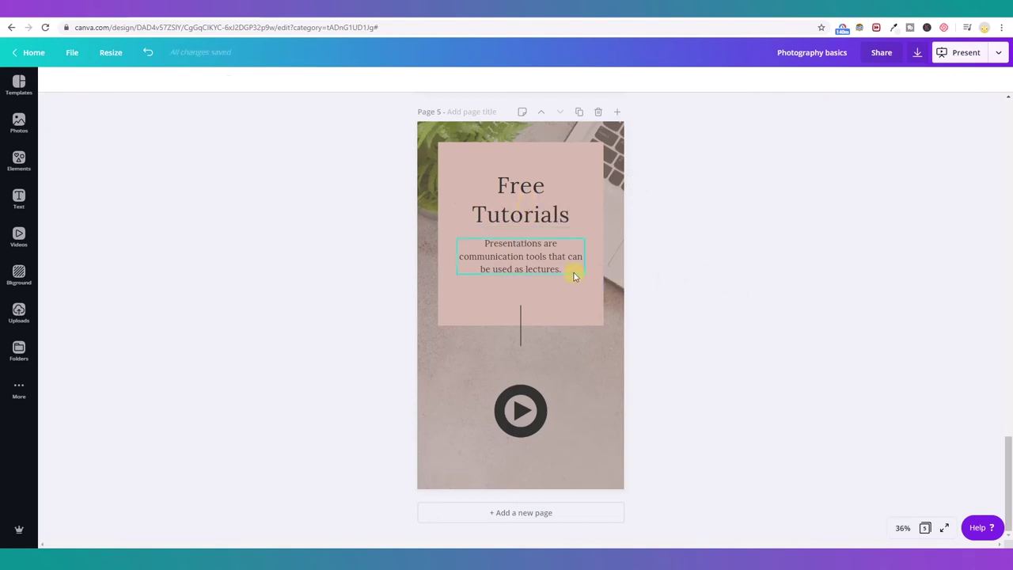
# Move the description text slightly down from the heading and delete the round play icon below the pink box.
pyautogui.moveTo(556, 269); pyautogui.dragTo(551, 272)
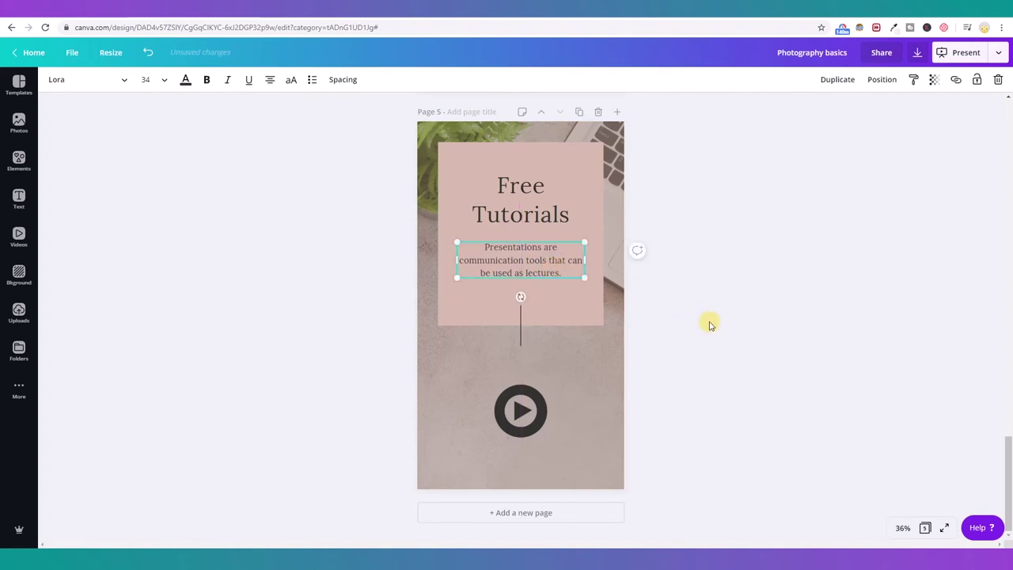
pyautogui.click(710, 325)
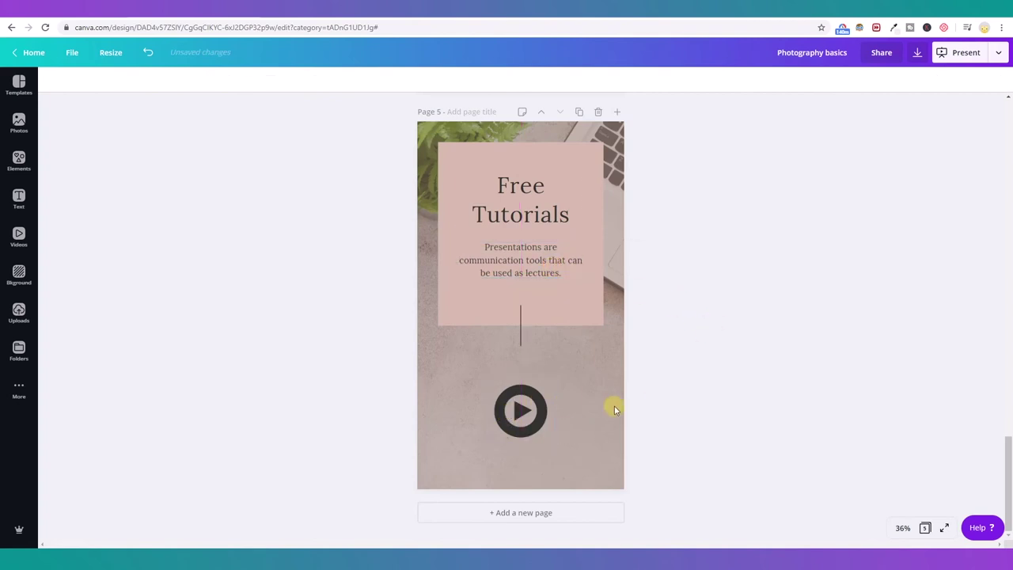
pyautogui.click(548, 412)
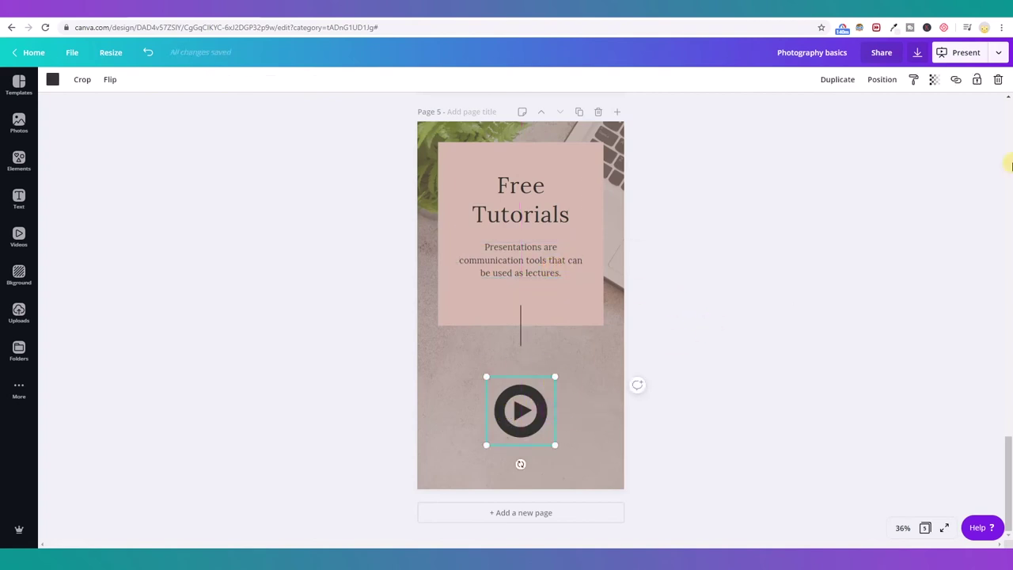
pyautogui.click(998, 81)
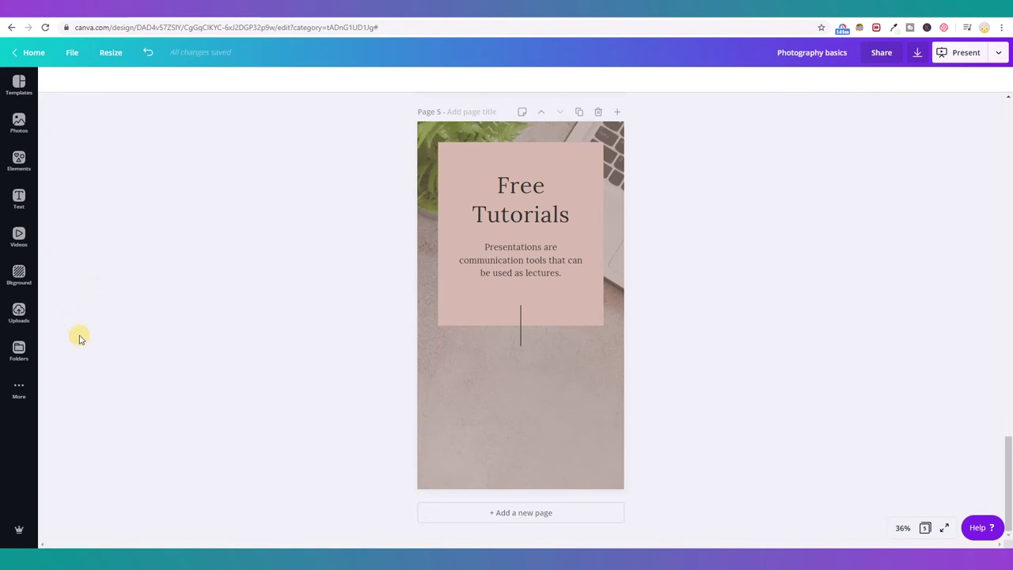
# Search the YouTube app for the creator's name followed by "canva".
pyautogui.click(17, 389)
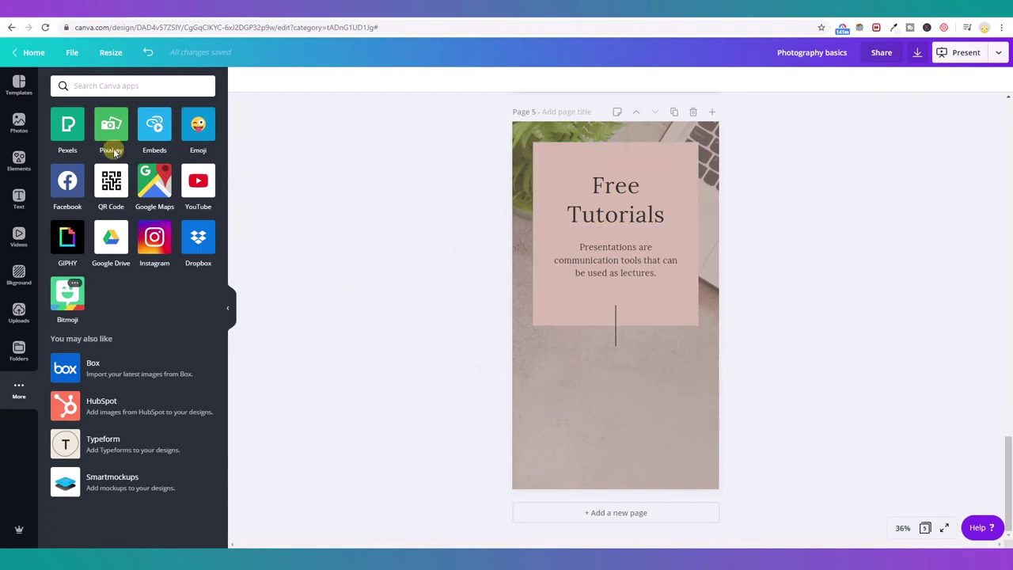
pyautogui.click(198, 182)
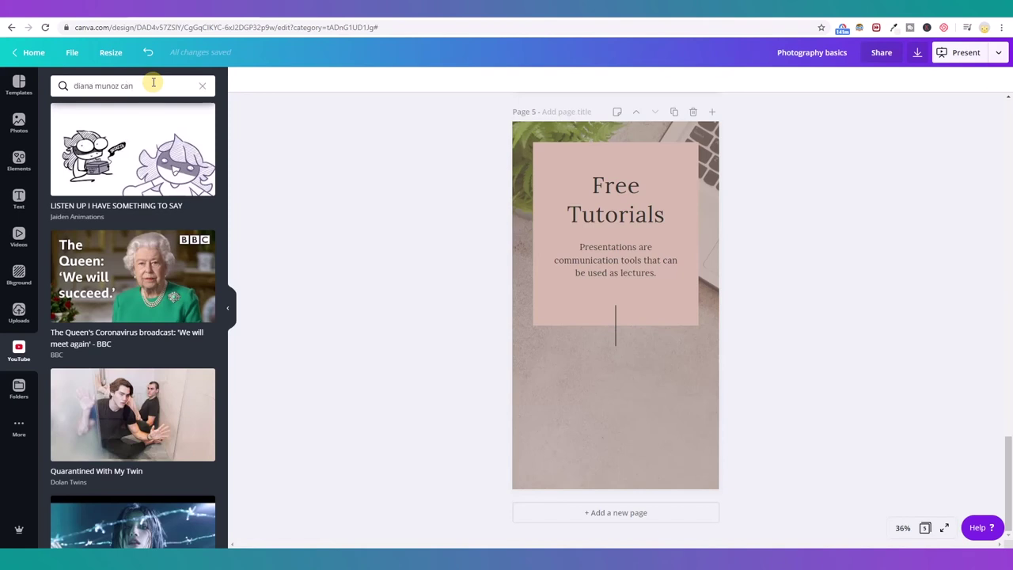
pyautogui.press('Return')
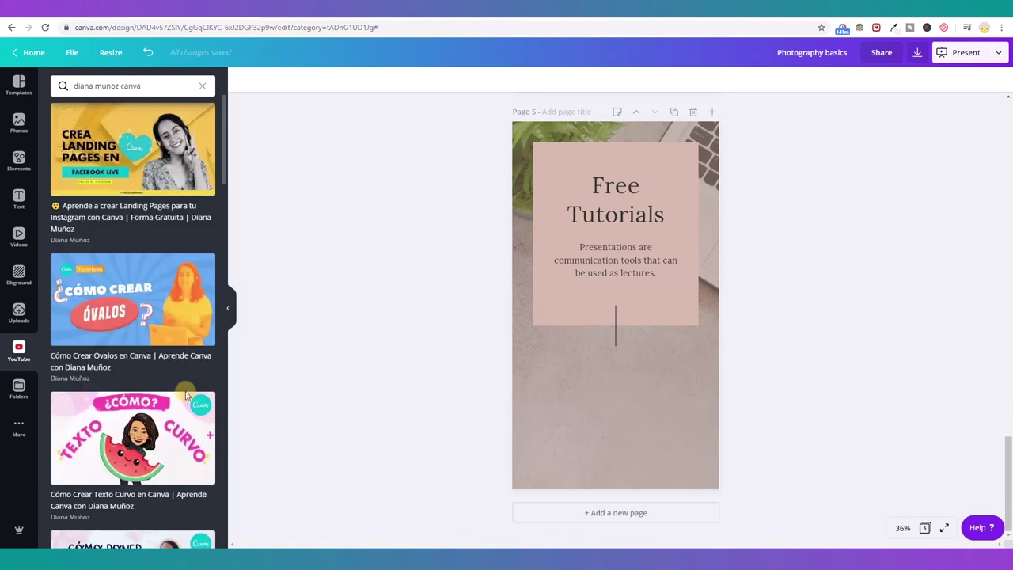
# Add the "Creative Tricks to make your Designs Stand Out (Trends 2020)" video to the Free Tutorials page.
pyautogui.scroll(-2, 186, 397)
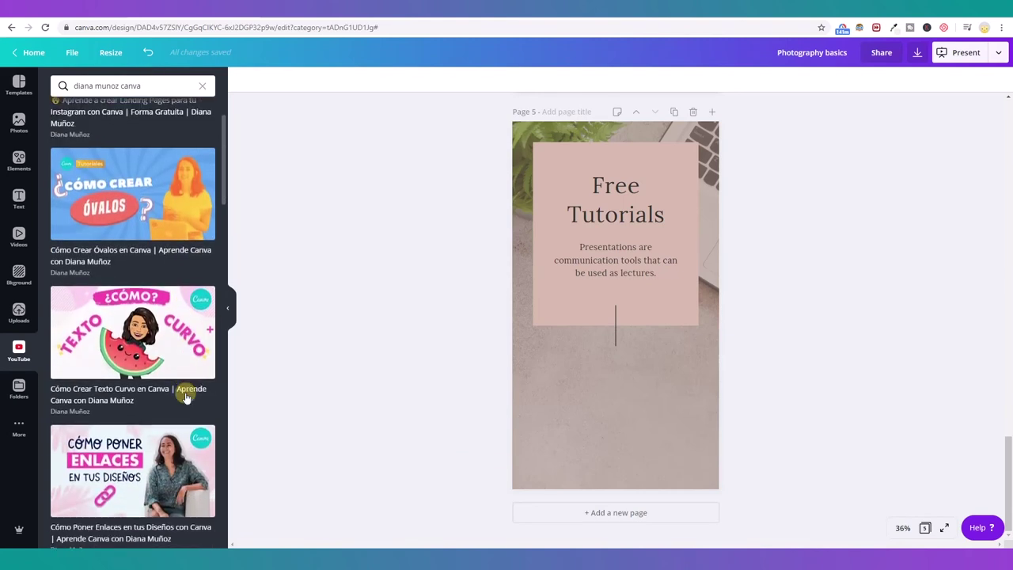
pyautogui.scroll(-4, 131, 409)
pyautogui.scroll(-12, 130, 409)
pyautogui.scroll(-10, 129, 410)
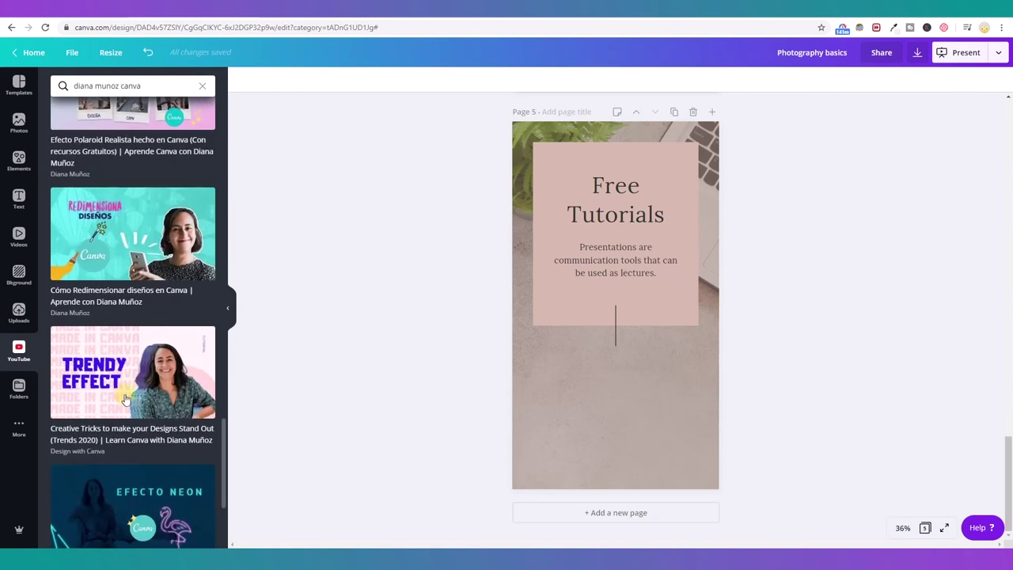
pyautogui.click(172, 362)
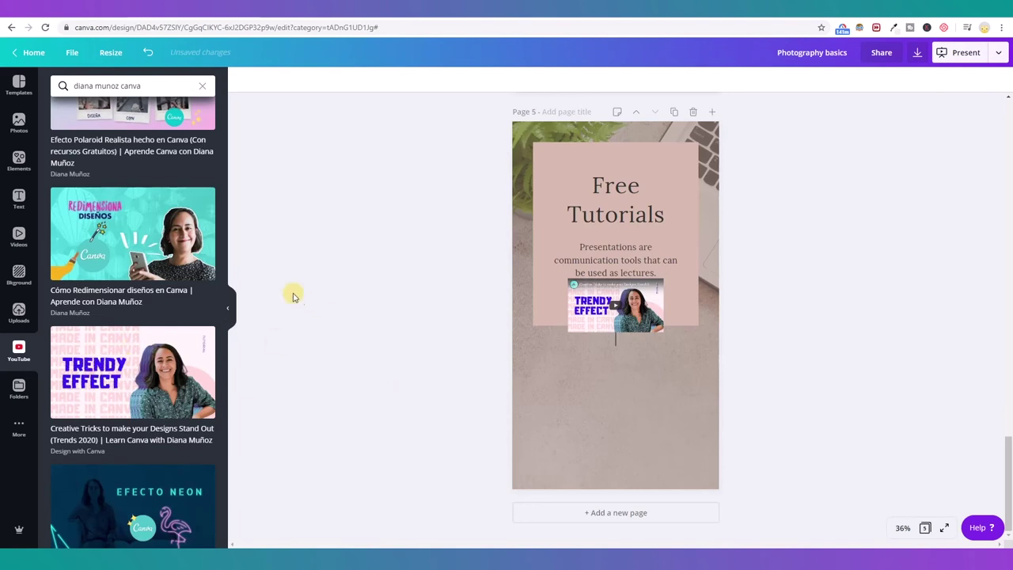
pyautogui.click(228, 308)
# Move the video below the vertical line and enlarge it to match the width of the pink box.
pyautogui.moveTo(546, 321); pyautogui.dragTo(515, 436)
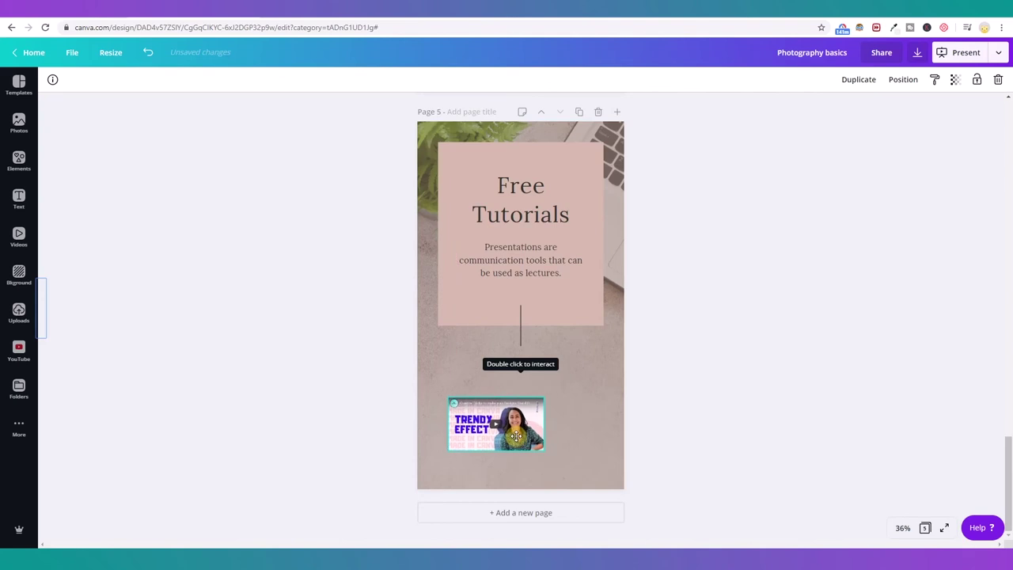
pyautogui.moveTo(544, 399); pyautogui.dragTo(565, 410)
pyautogui.moveTo(592, 373); pyautogui.dragTo(603, 365)
pyautogui.moveTo(451, 450); pyautogui.dragTo(438, 460)
pyautogui.click(699, 416)
pyautogui.moveTo(578, 420); pyautogui.dragTo(579, 416)
pyautogui.click(803, 397)
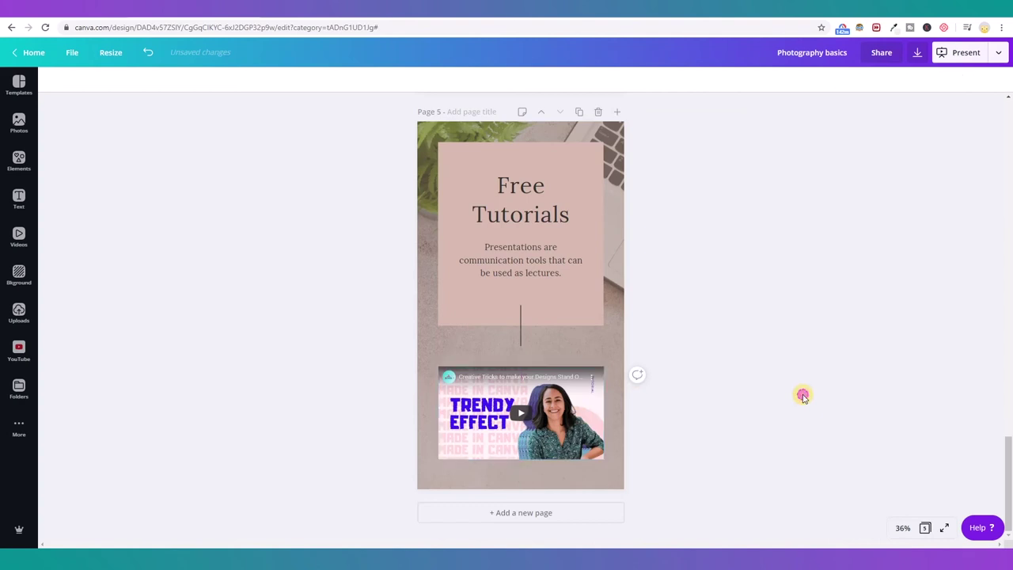
pyautogui.scroll(4, 802, 397)
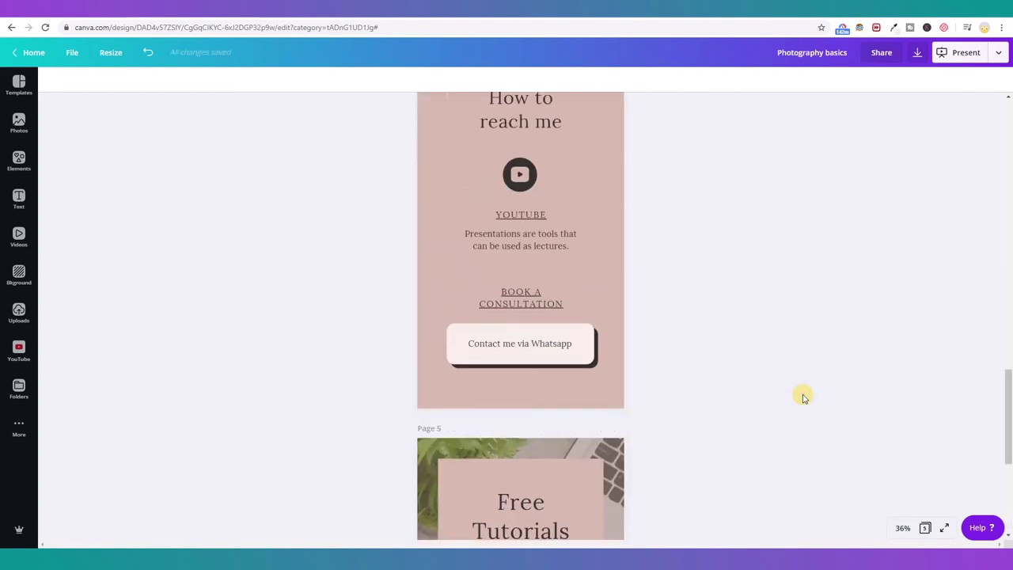
pyautogui.scroll(3, 803, 398)
pyautogui.scroll(-6, 802, 398)
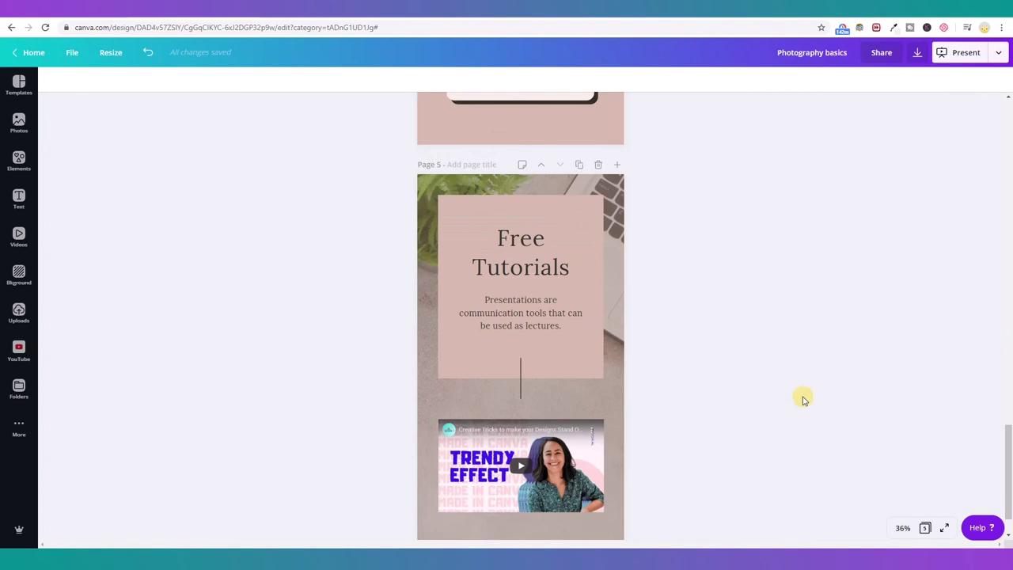
# Search the photos for "clouds" and set the pale white cloud photo as the Free Tutorials page background.
pyautogui.click(620, 390)
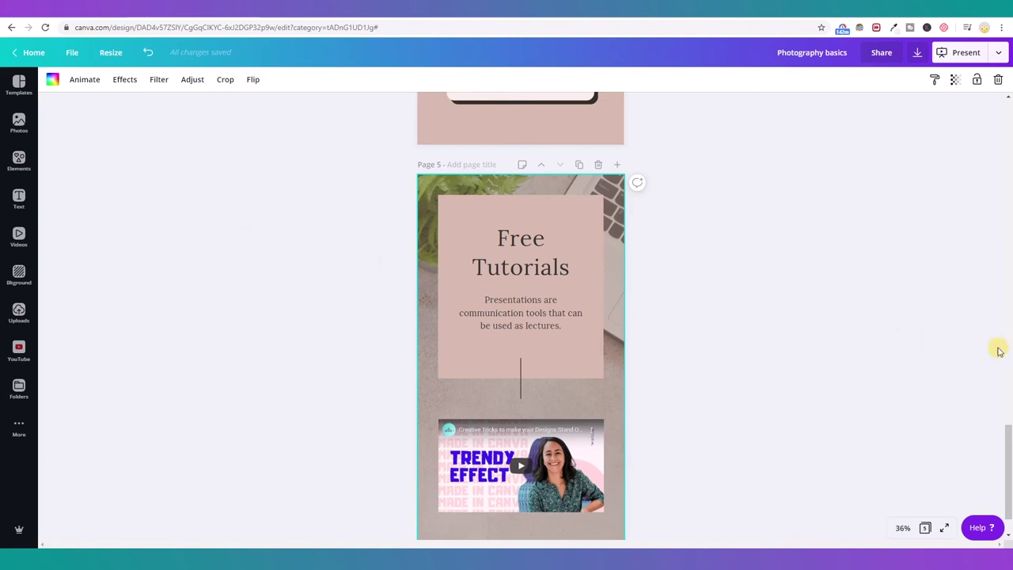
pyautogui.moveTo(1009, 458)
pyautogui.mouseDown()
pyautogui.moveTo(995, 131)
pyautogui.moveTo(1002, 475)
pyautogui.mouseUp()
pyautogui.click(19, 124)
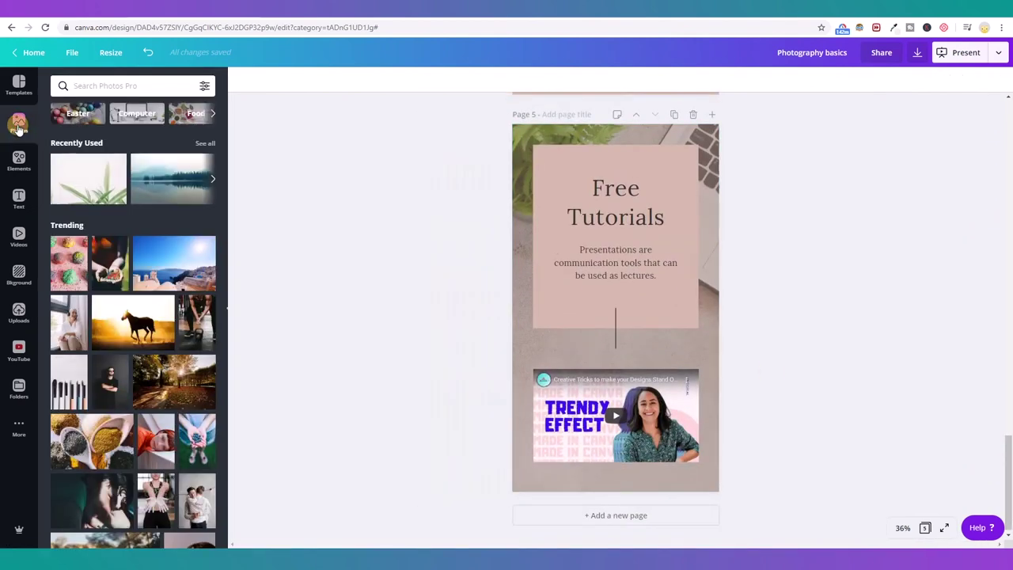
pyautogui.click(118, 85)
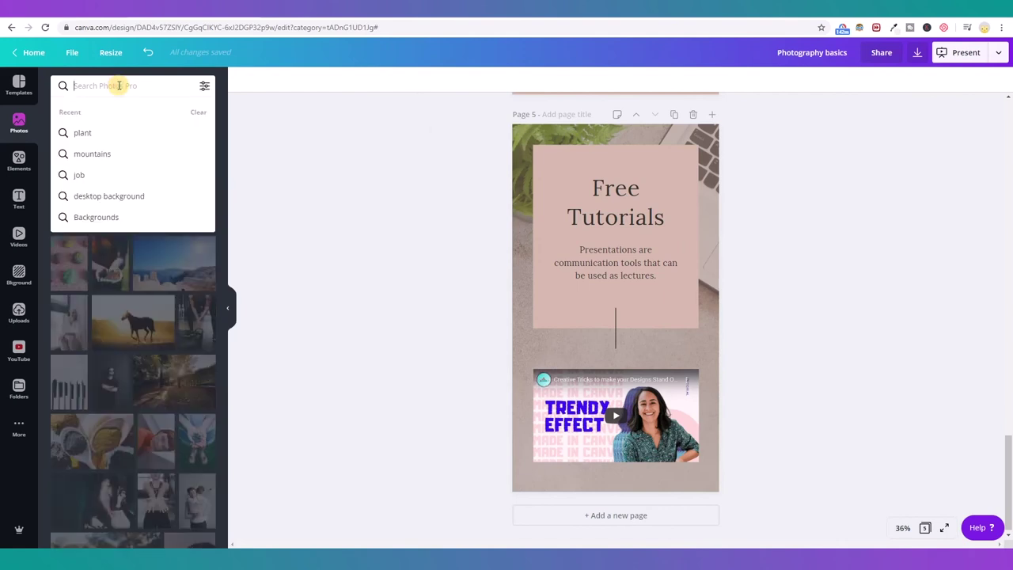
pyautogui.write('coast')
pyautogui.press('Return')
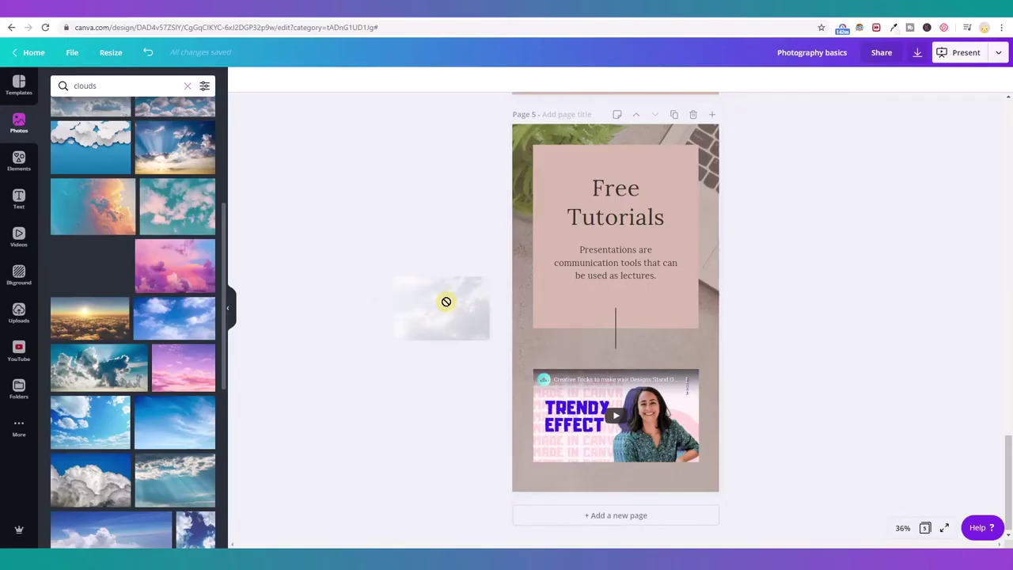
pyautogui.moveTo(445, 298); pyautogui.dragTo(515, 308)
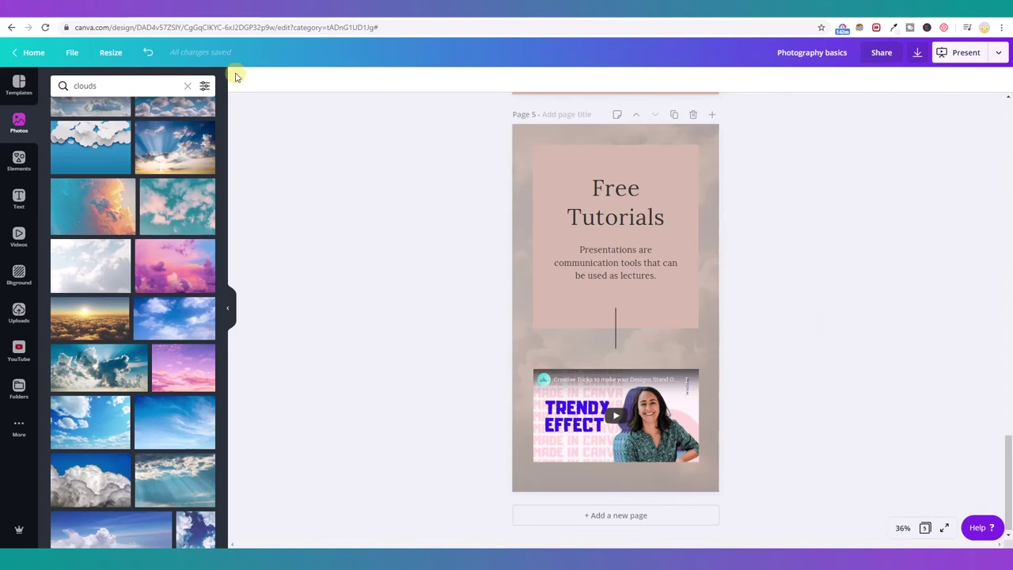
pyautogui.click(76, 268)
pyautogui.moveTo(616, 343); pyautogui.dragTo(594, 378)
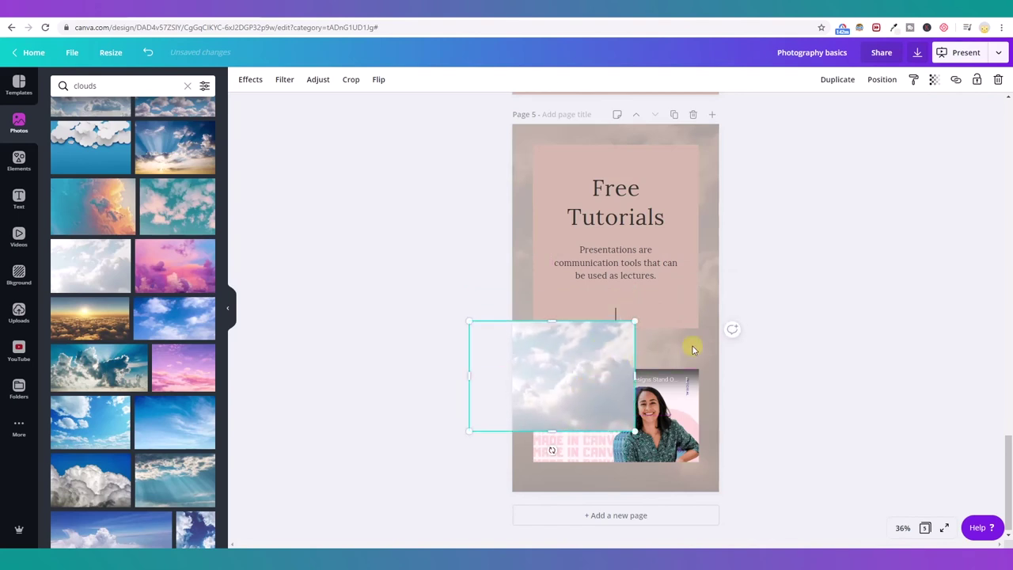
pyautogui.click(997, 80)
# Reset all image adjustments on the cloud photo background of the Free Tutorials page.
pyautogui.click(707, 134)
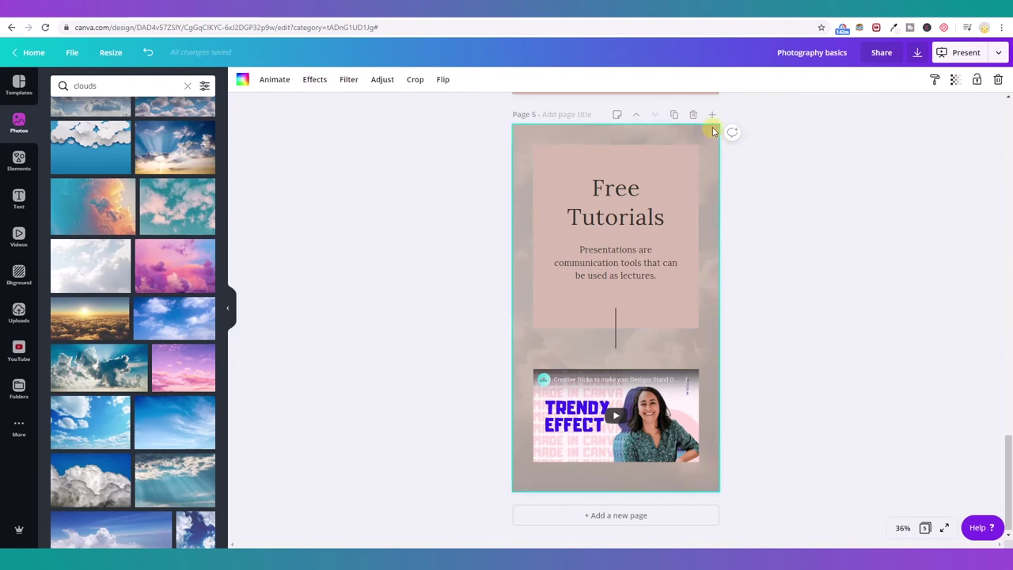
pyautogui.click(955, 80)
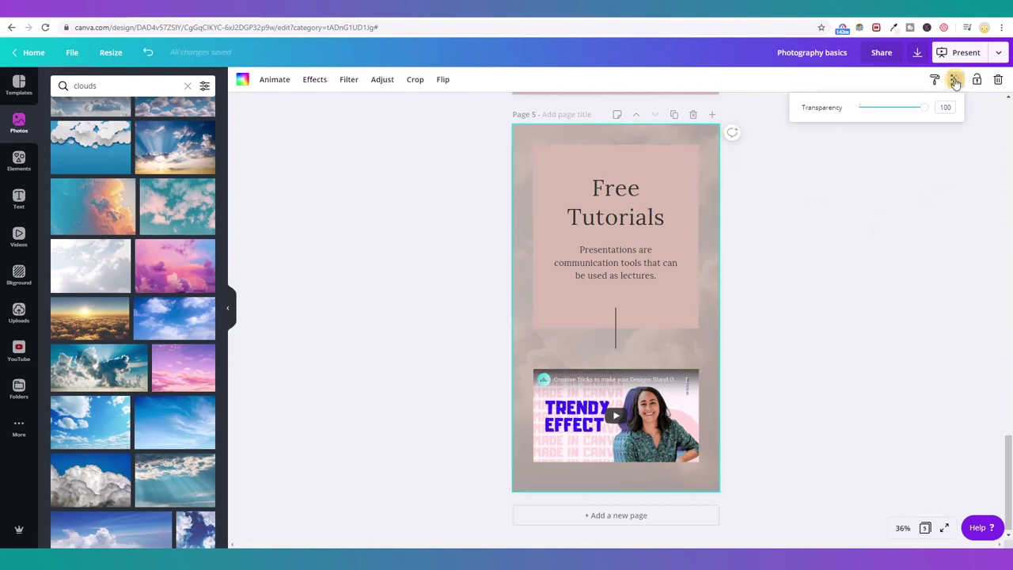
pyautogui.click(955, 80)
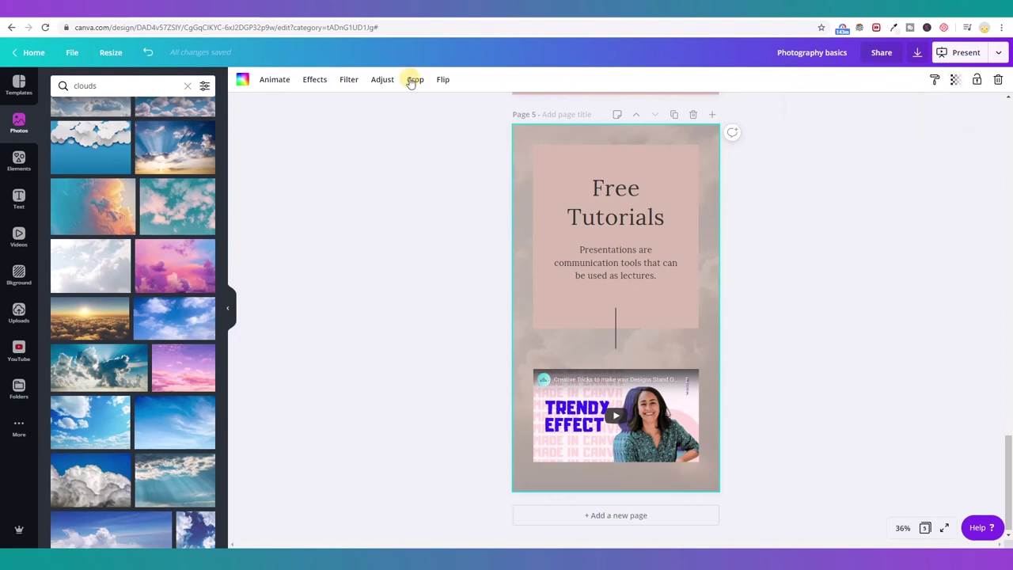
pyautogui.click(349, 80)
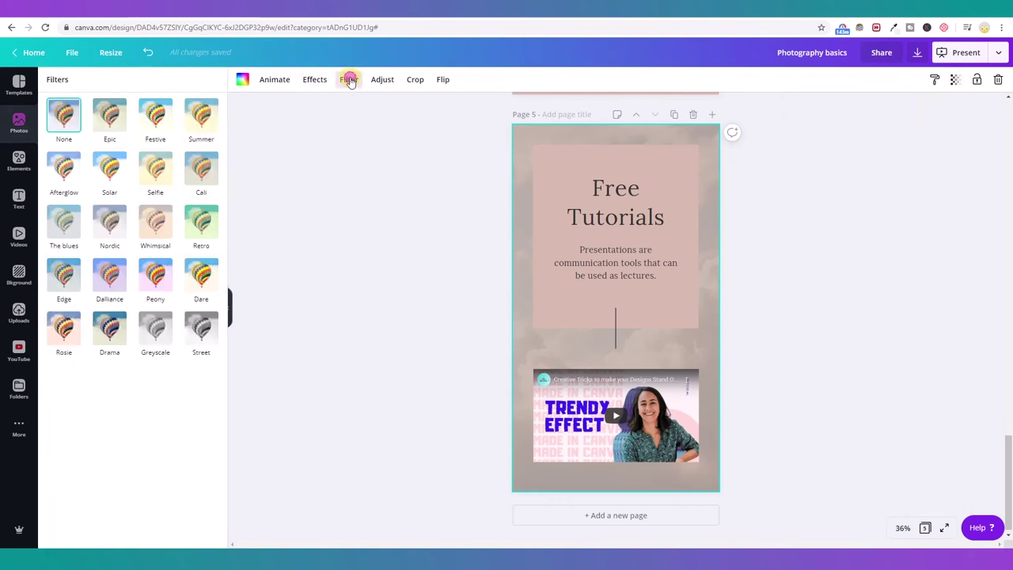
pyautogui.click(381, 80)
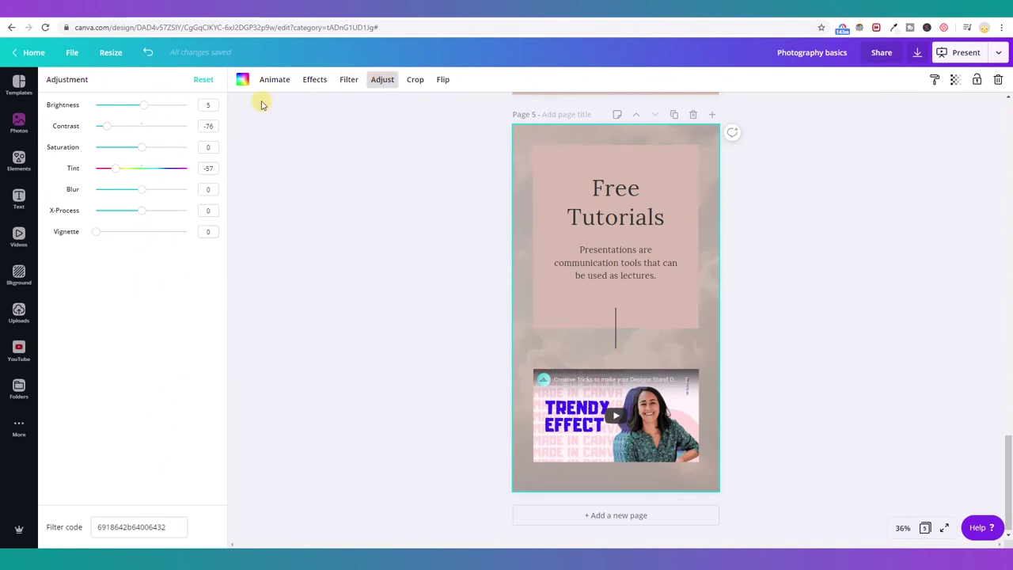
pyautogui.scroll(2, 731, 380)
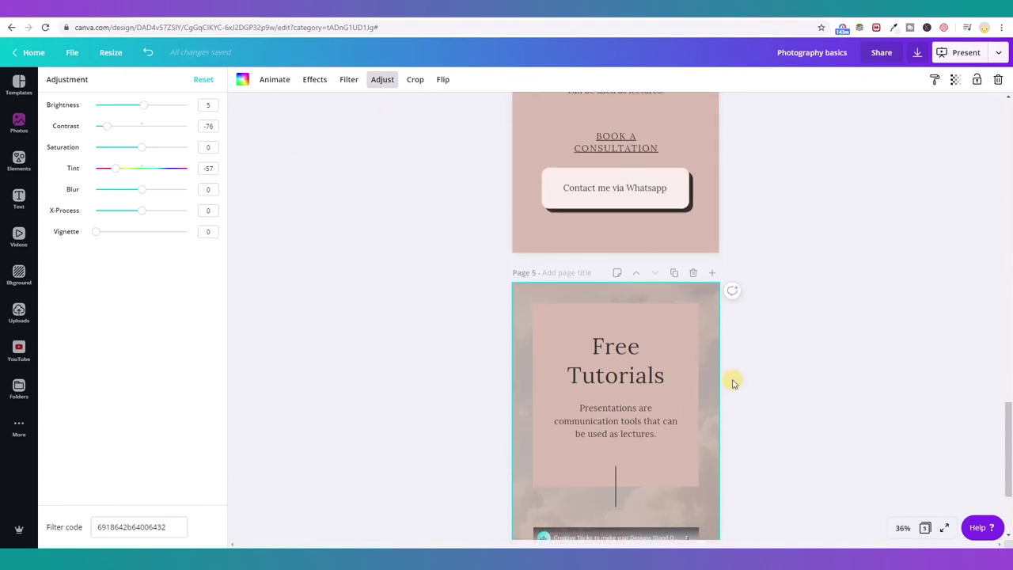
pyautogui.scroll(1, 732, 383)
pyautogui.scroll(-1, 732, 381)
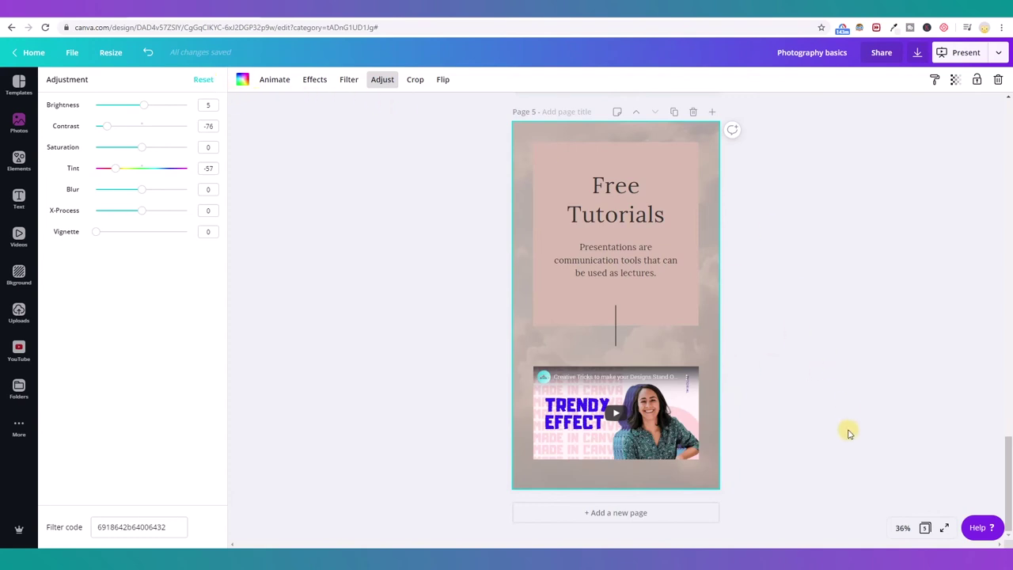
pyautogui.click(199, 82)
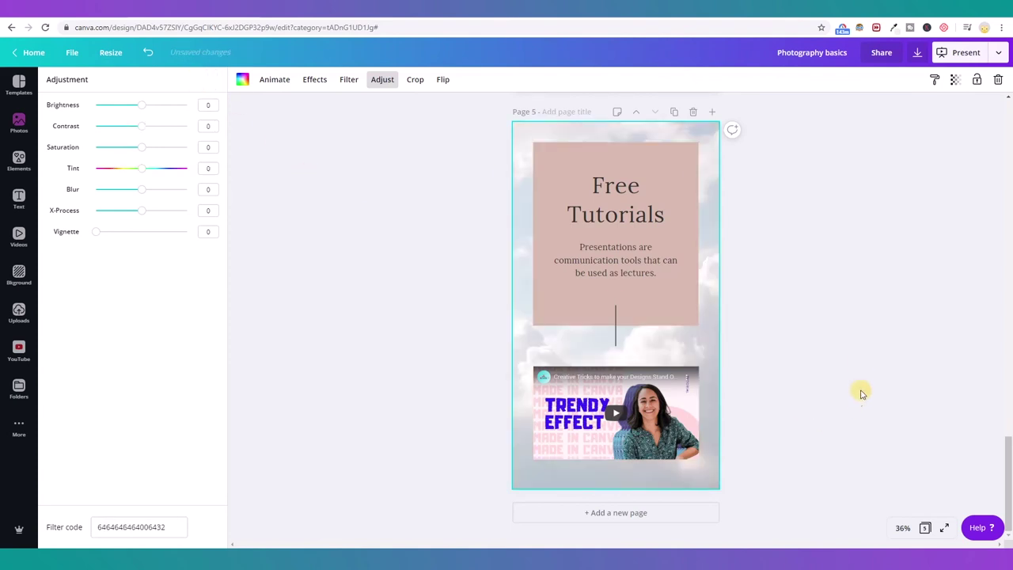
pyautogui.scroll(3, 855, 404)
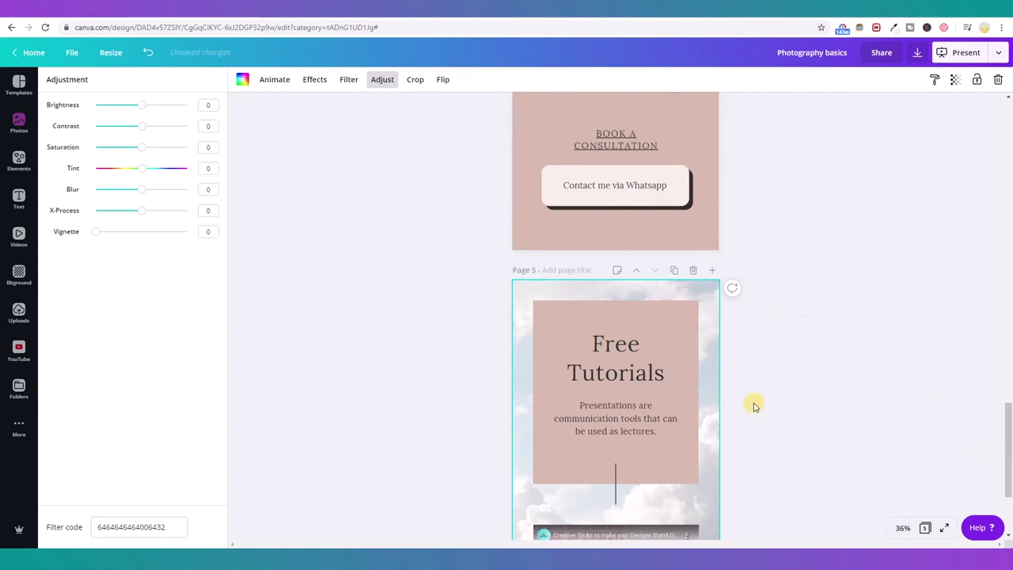
pyautogui.press('Escape')
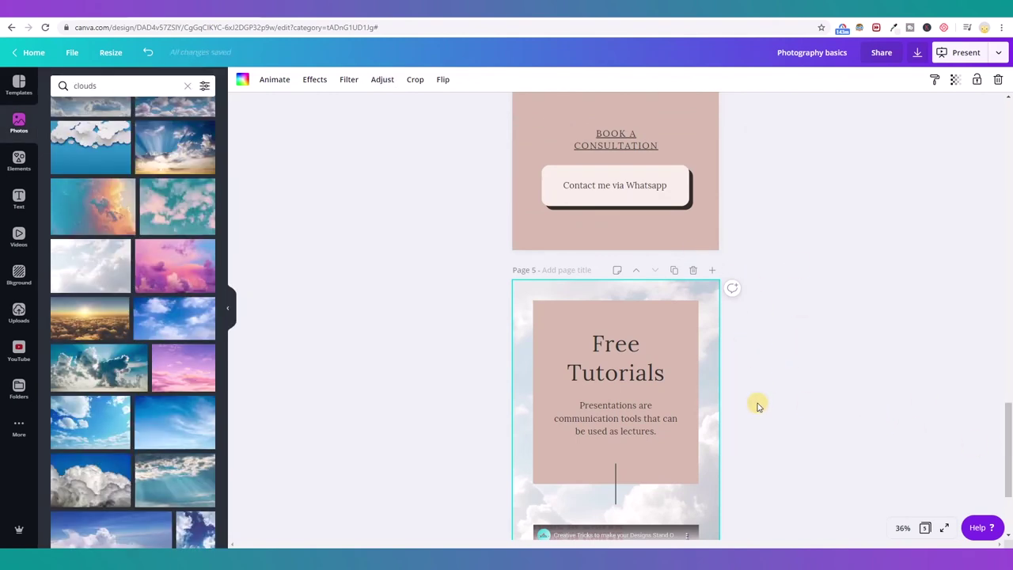
# Apply the Sepia duotone effect to the Free Tutorials page's cloud background.
pyautogui.click(314, 81)
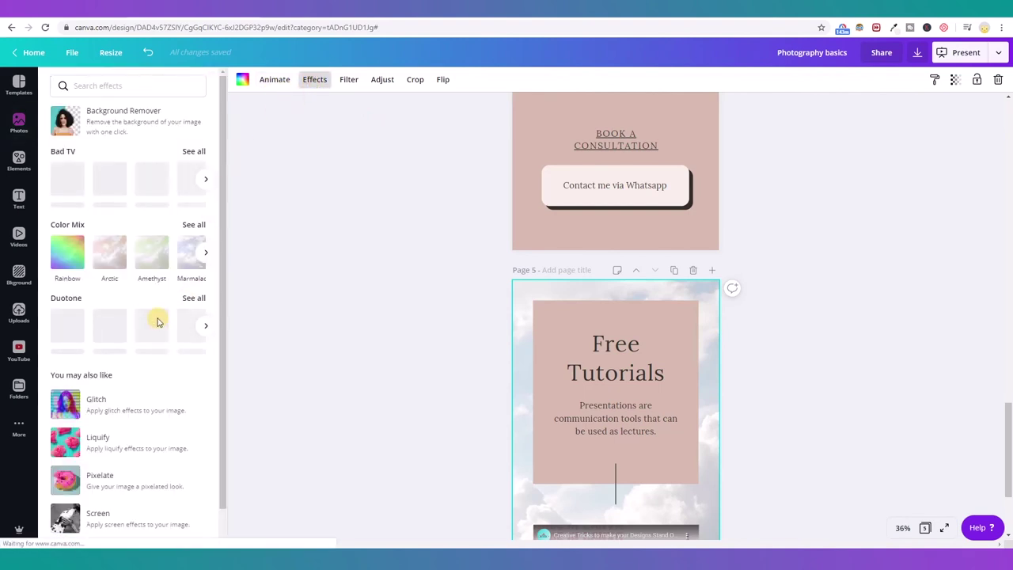
pyautogui.click(204, 325)
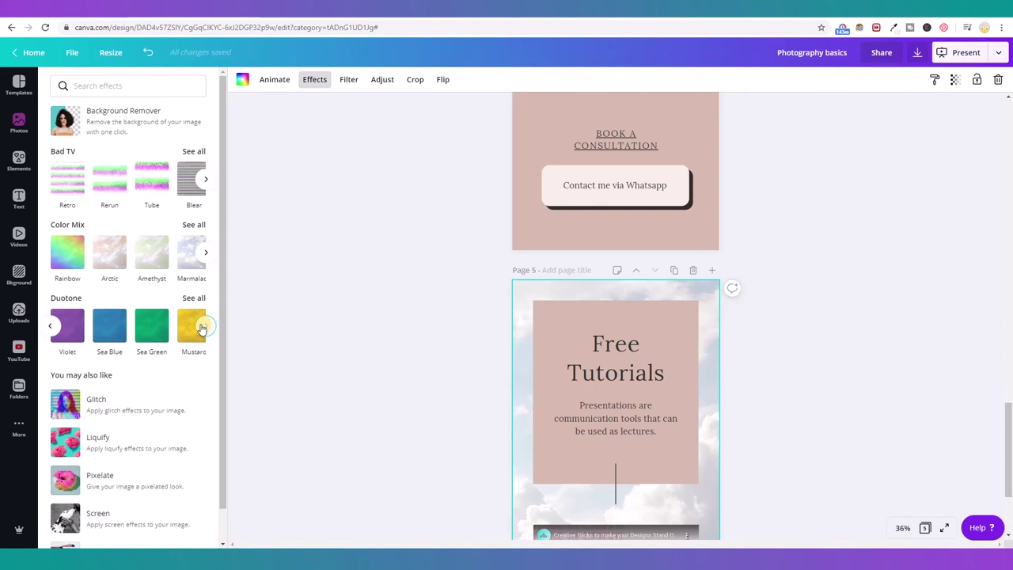
pyautogui.click(204, 326)
pyautogui.click(203, 326)
pyautogui.click(202, 326)
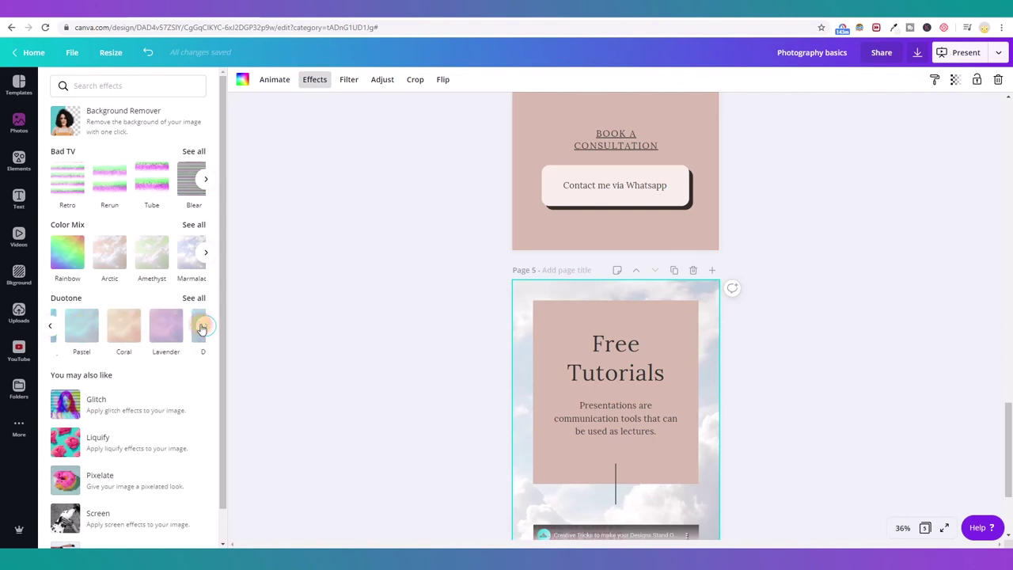
pyautogui.click(203, 326)
pyautogui.click(202, 326)
pyautogui.click(202, 326)
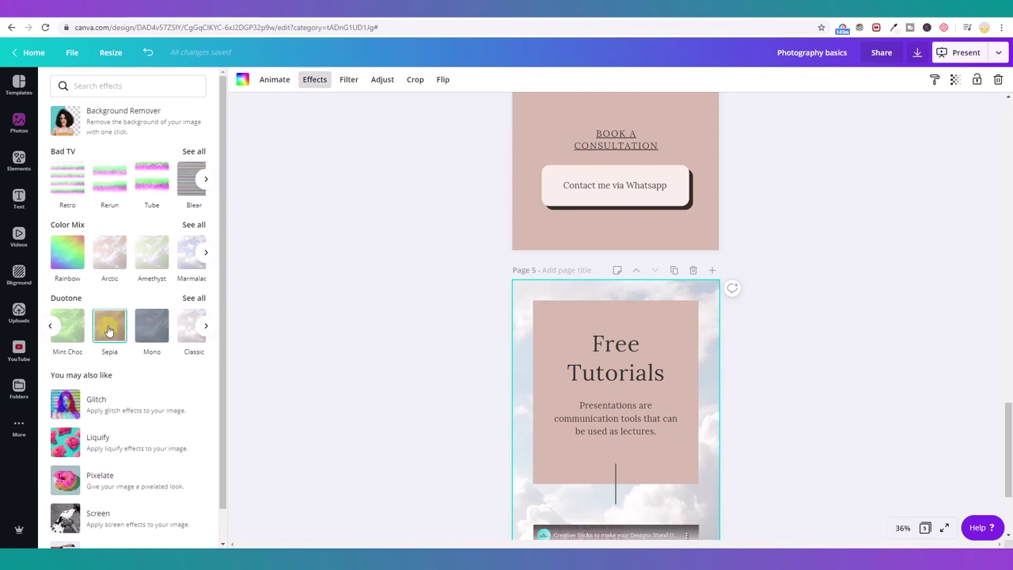
pyautogui.click(109, 329)
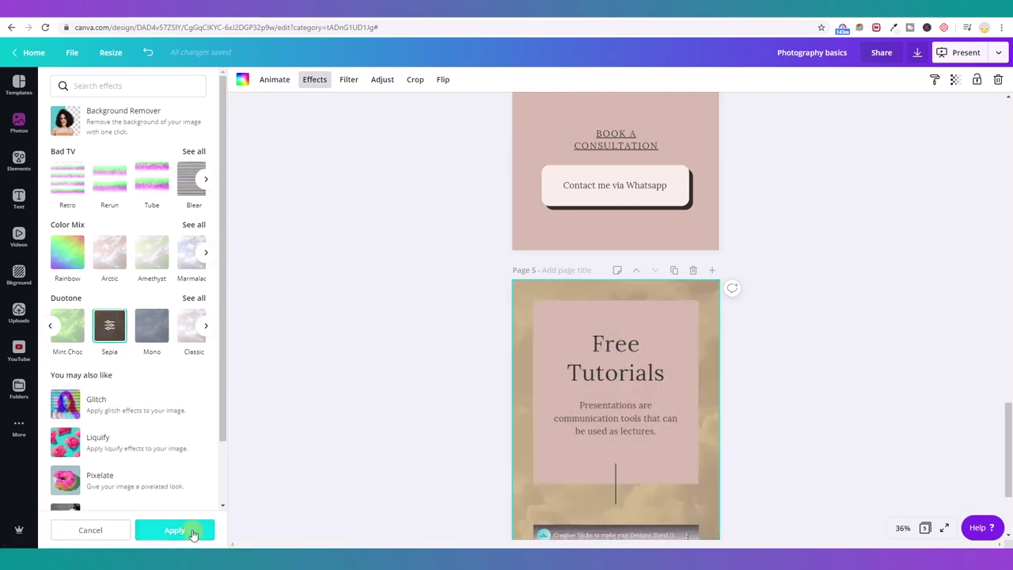
pyautogui.click(192, 532)
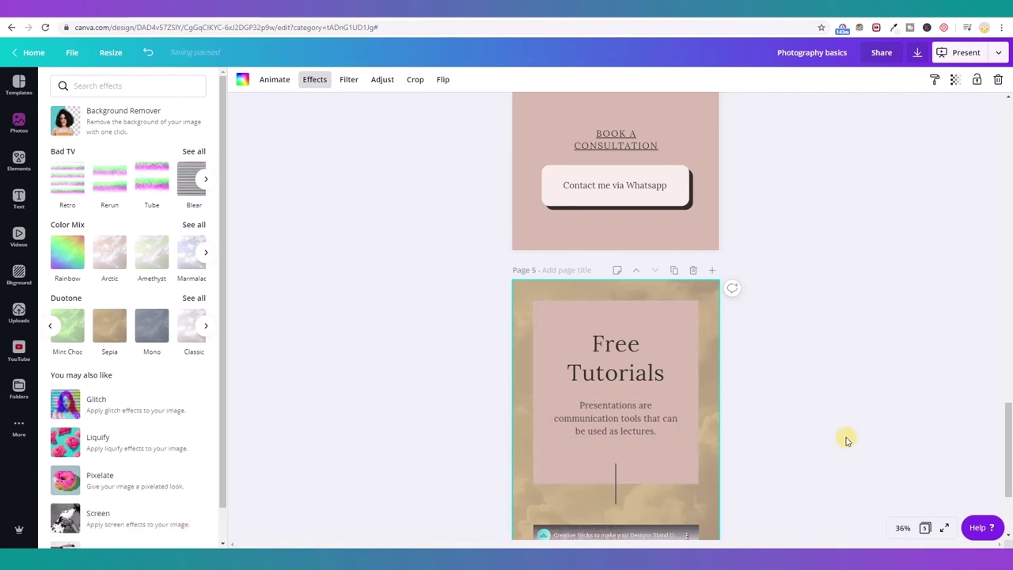
# Change the "How to reach me" page background to the beige document color #d4c0ab.
pyautogui.scroll(4, 846, 440)
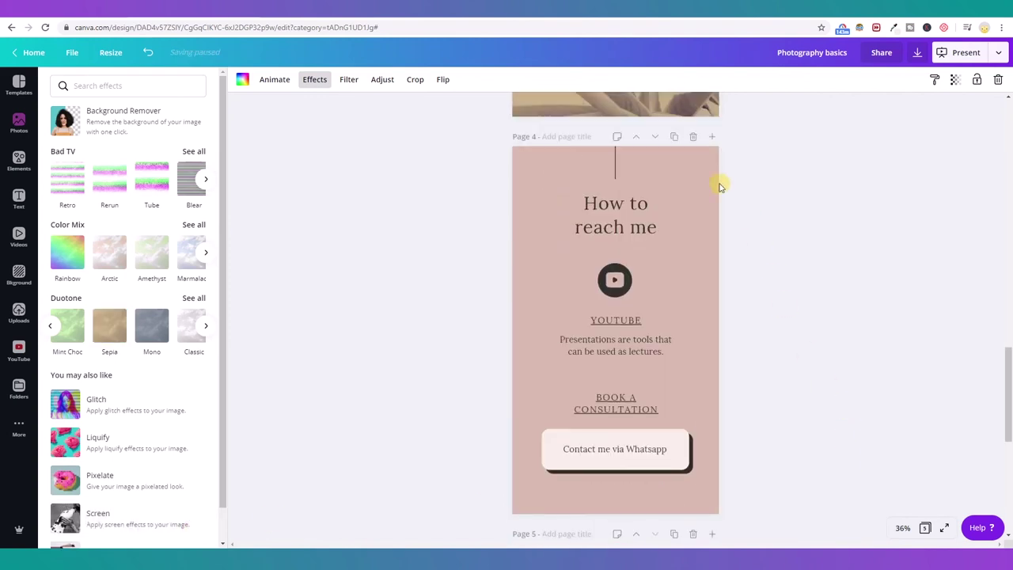
pyautogui.click(719, 190)
pyautogui.scroll(-4, 718, 346)
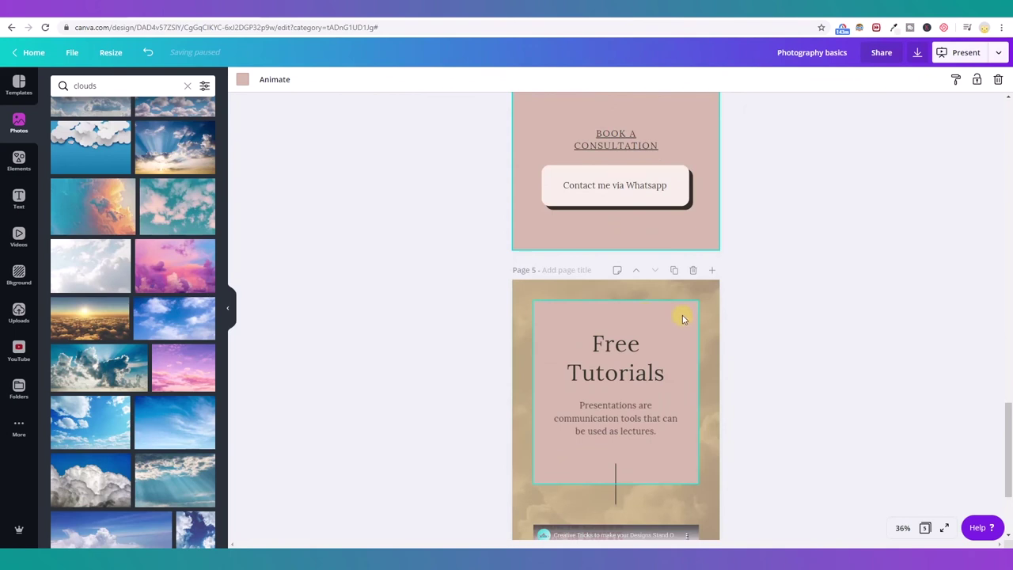
pyautogui.moveTo(1009, 475); pyautogui.dragTo(993, 442)
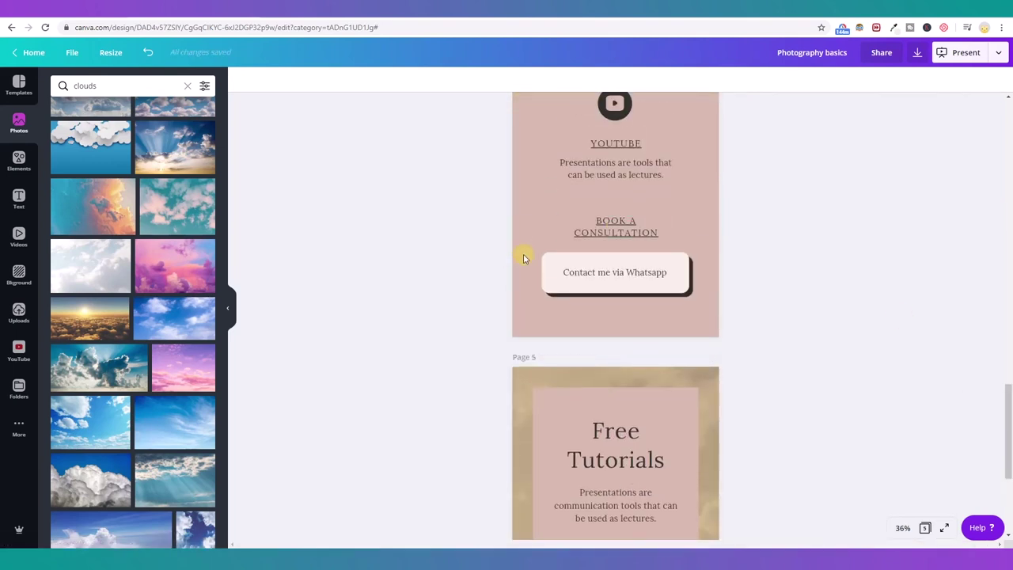
pyautogui.scroll(4, 529, 281)
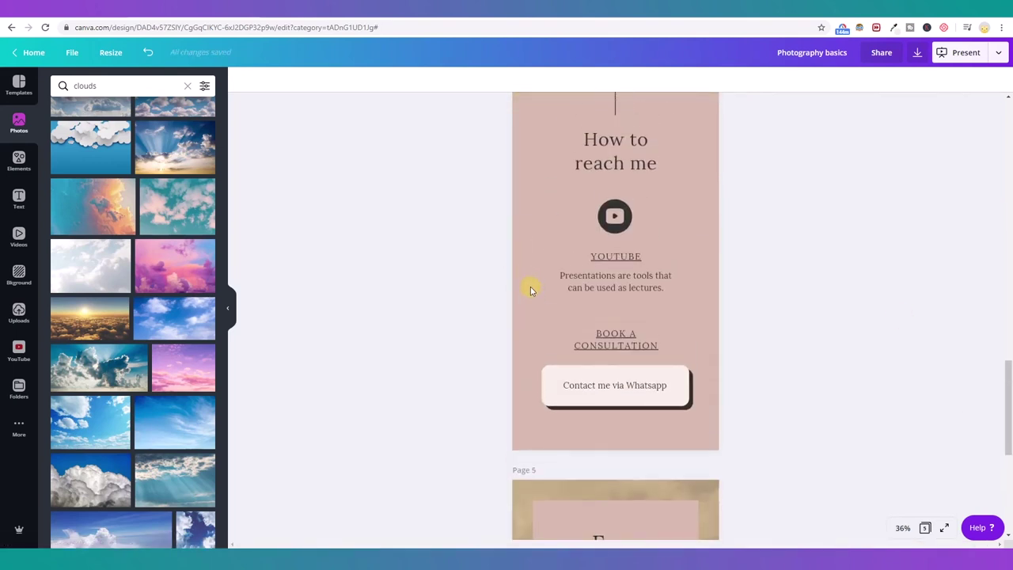
pyautogui.click(528, 157)
pyautogui.click(243, 79)
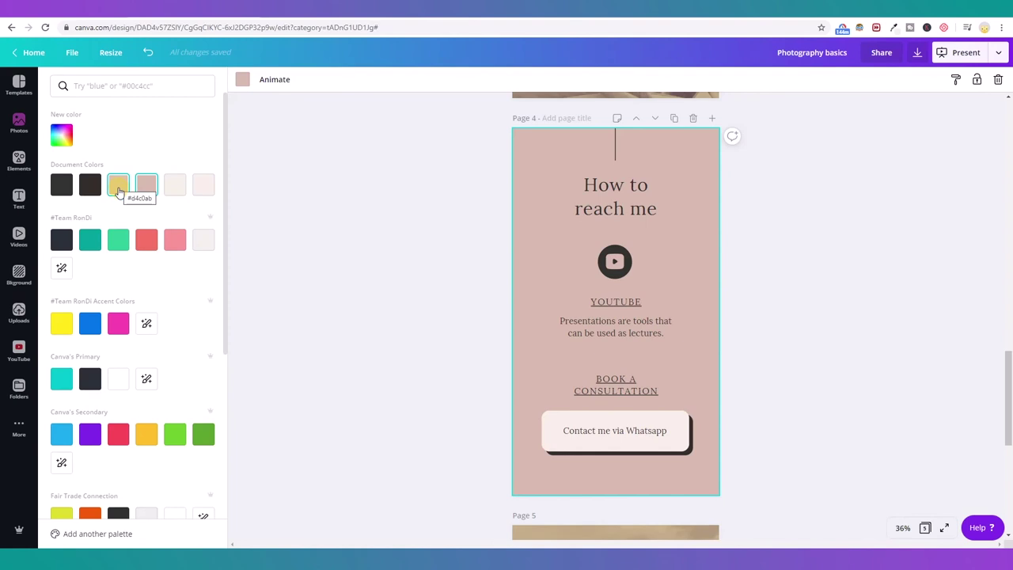
pyautogui.moveTo(117, 189)
pyautogui.mouseDown()
pyautogui.moveTo(206, 187)
pyautogui.moveTo(118, 186)
pyautogui.mouseUp()
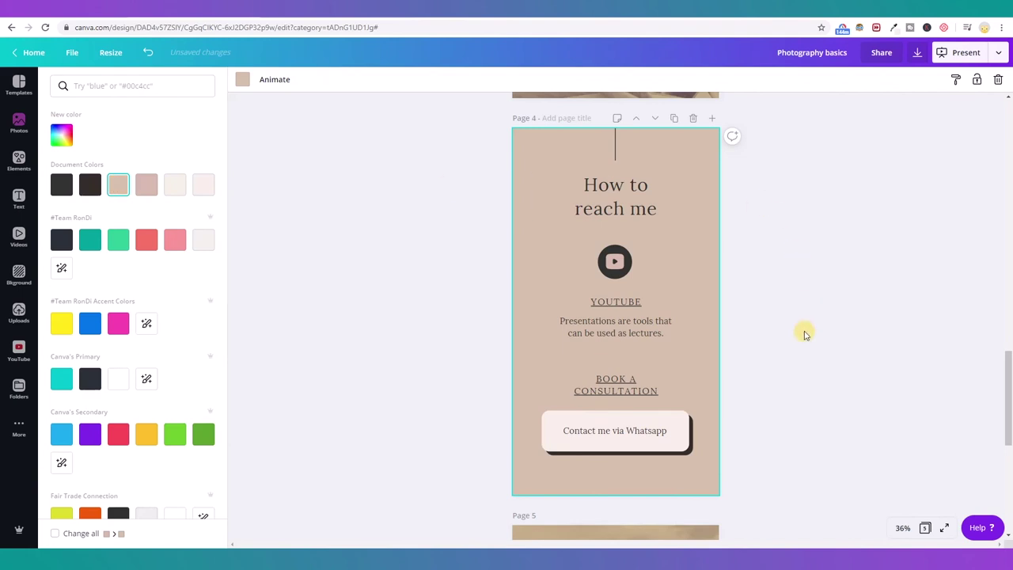
# Recolor the box behind the Free Tutorials text with the cream document color.
pyautogui.scroll(2, 679, 304)
pyautogui.scroll(10, 680, 304)
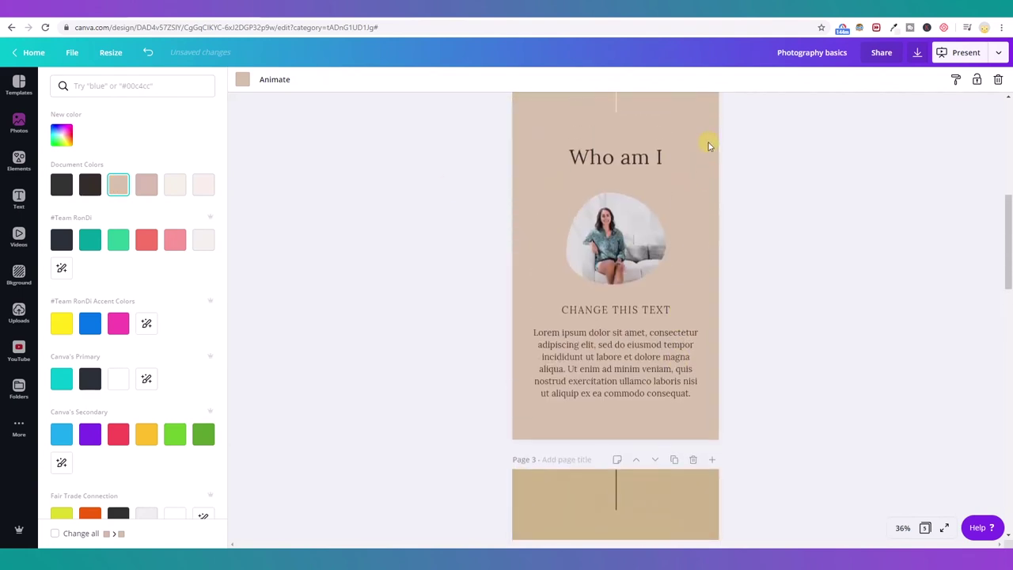
pyautogui.scroll(-9, 699, 279)
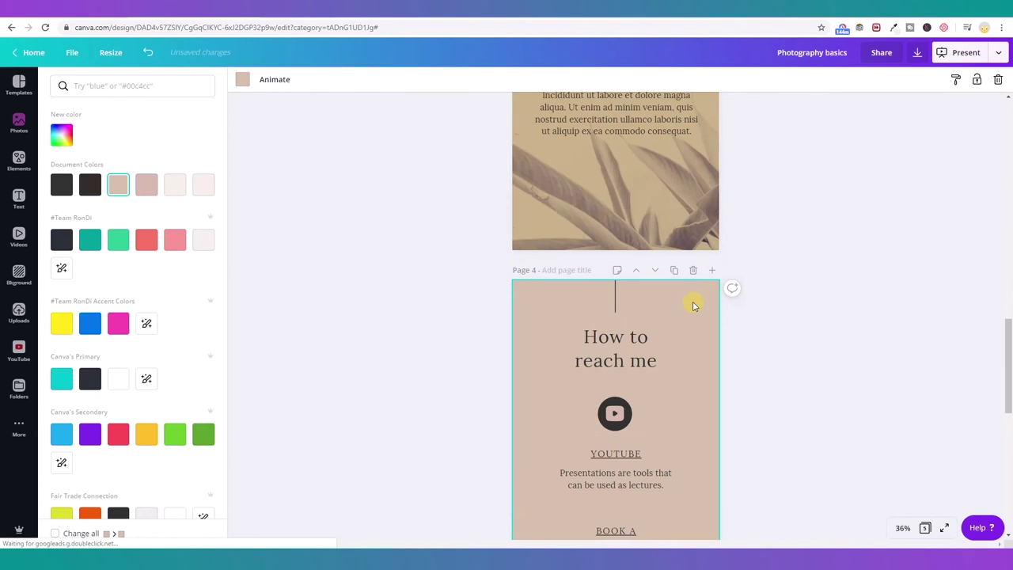
pyautogui.scroll(-7, 694, 305)
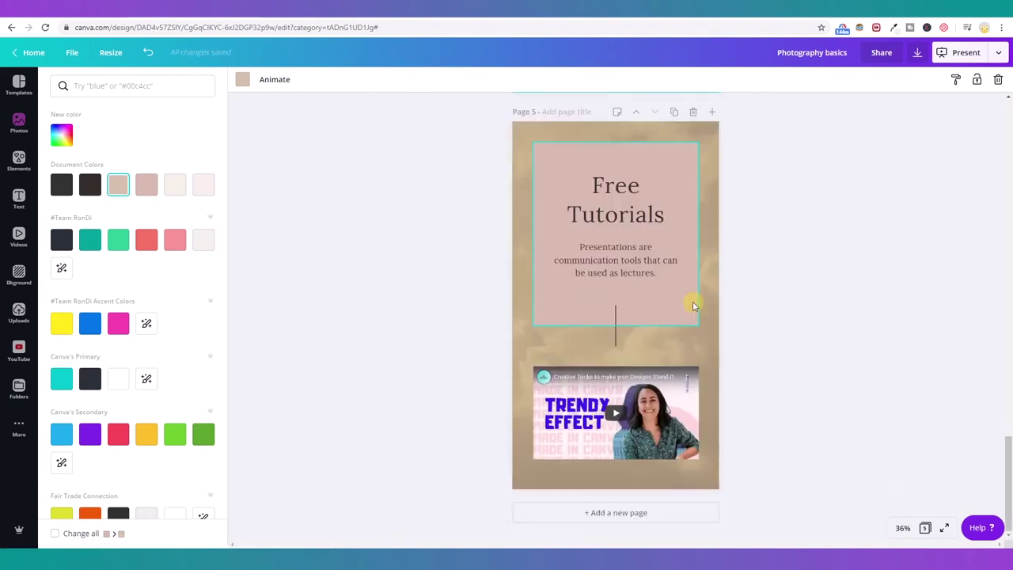
pyautogui.click(693, 305)
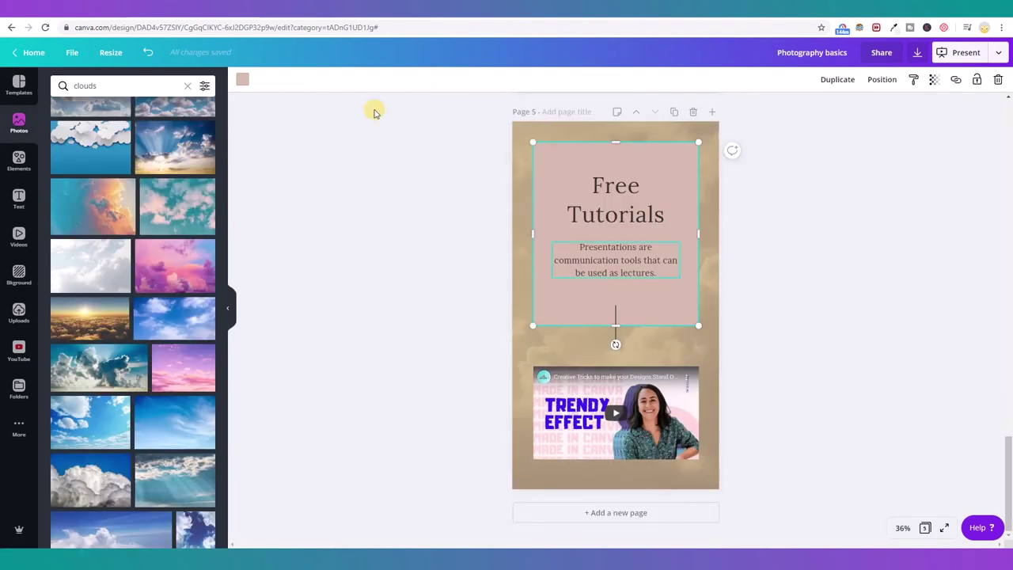
pyautogui.click(242, 79)
pyautogui.click(122, 192)
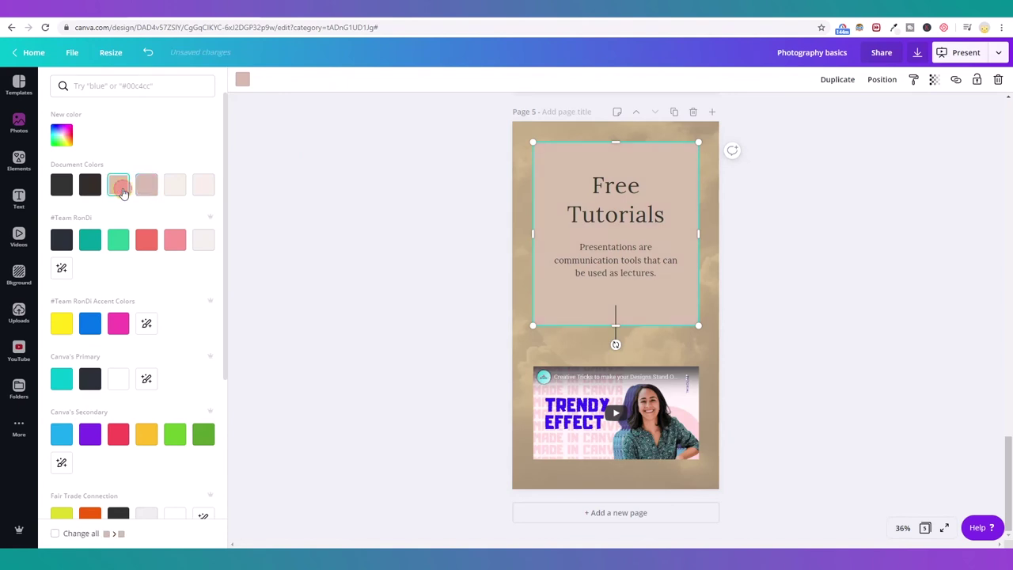
pyautogui.click(173, 187)
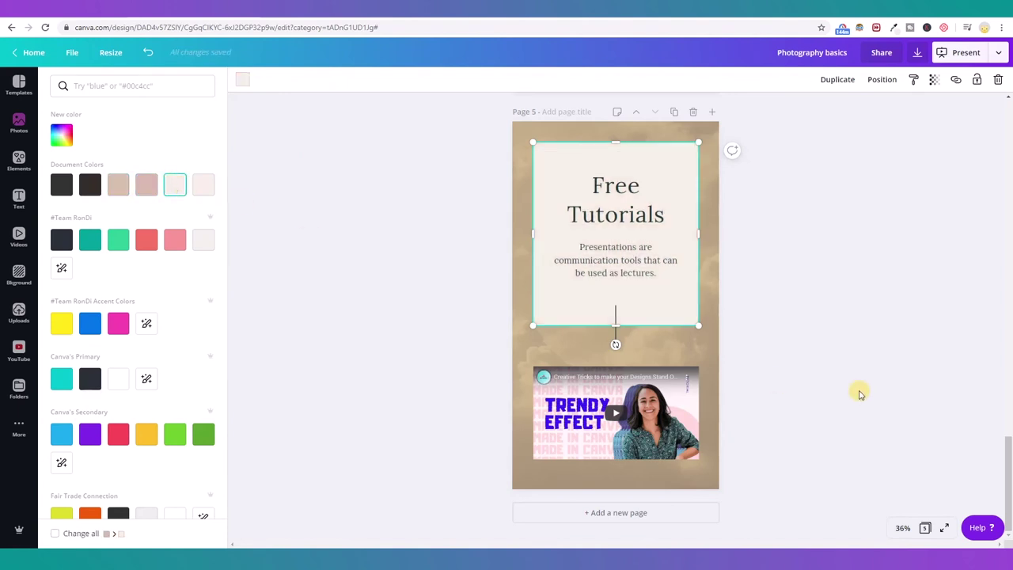
pyautogui.press('Escape')
pyautogui.click(671, 349)
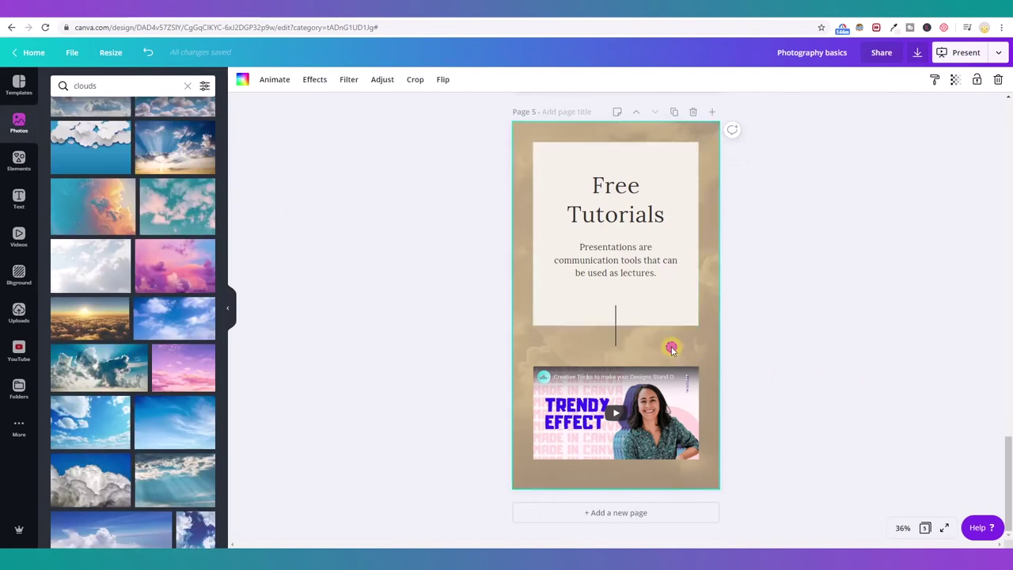
# Try the cream document color on the vertical line above the Free Tutorials video, and undo it.
pyautogui.click(616, 336)
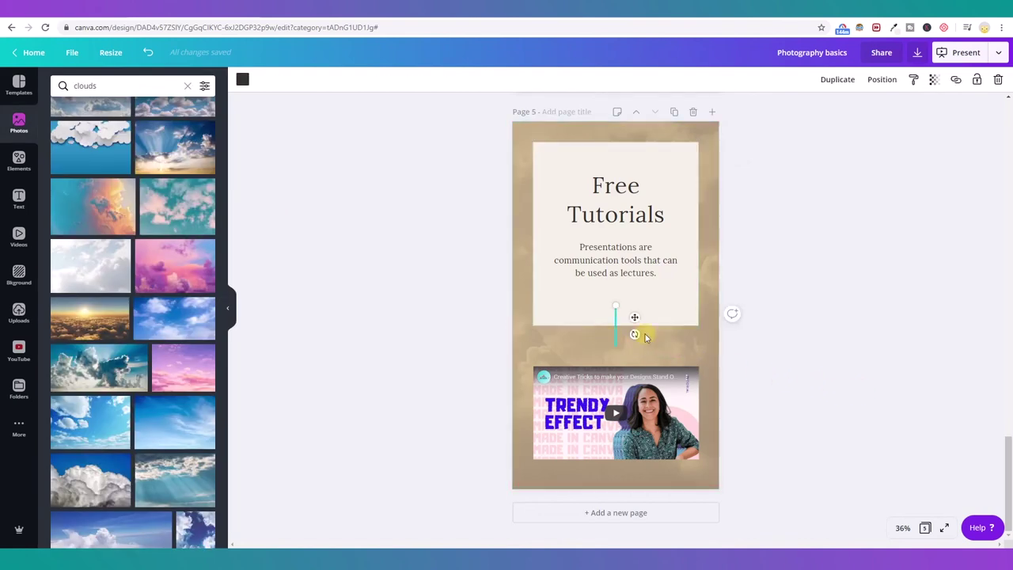
pyautogui.click(242, 80)
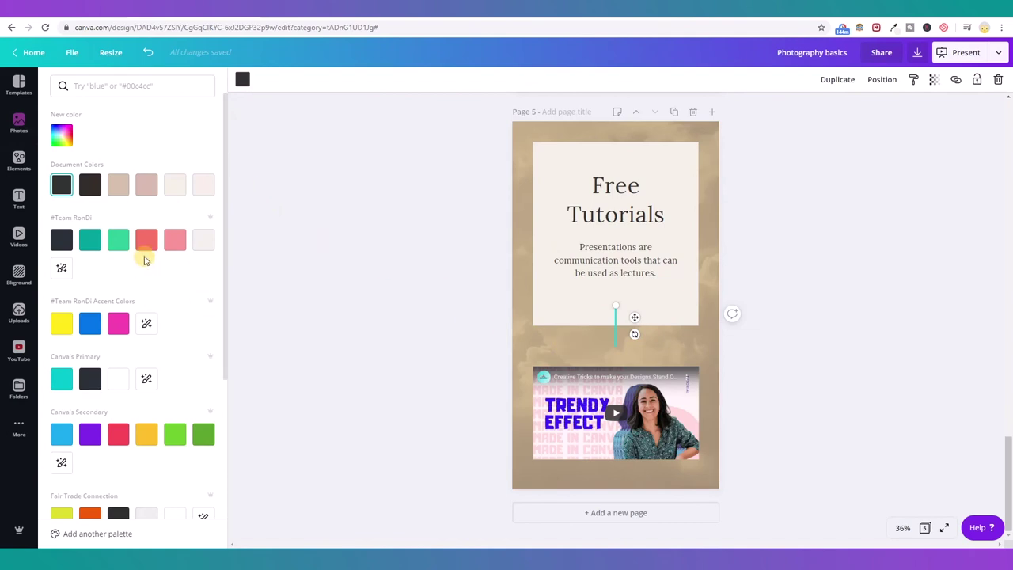
pyautogui.click(175, 193)
pyautogui.click(744, 356)
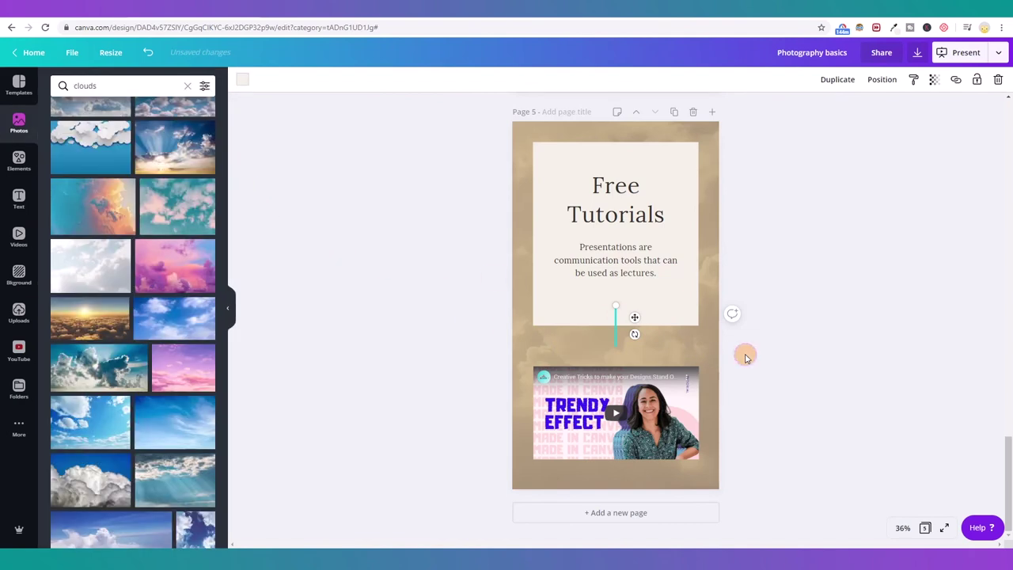
pyautogui.click(148, 52)
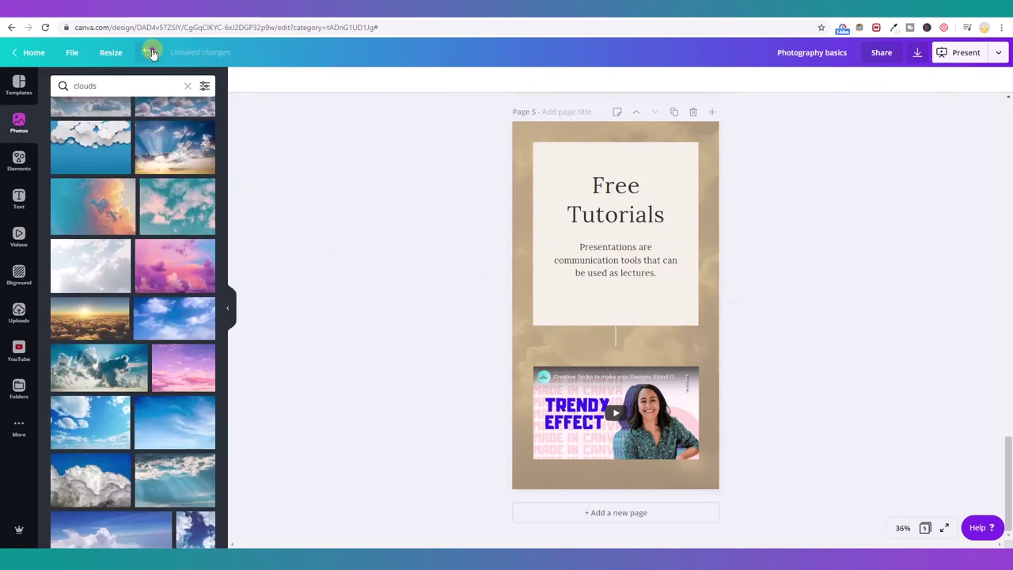
# Recolor the vertical line above the "How to reach me" heading with the cream document color.
pyautogui.scroll(2, 853, 396)
pyautogui.scroll(5, 855, 420)
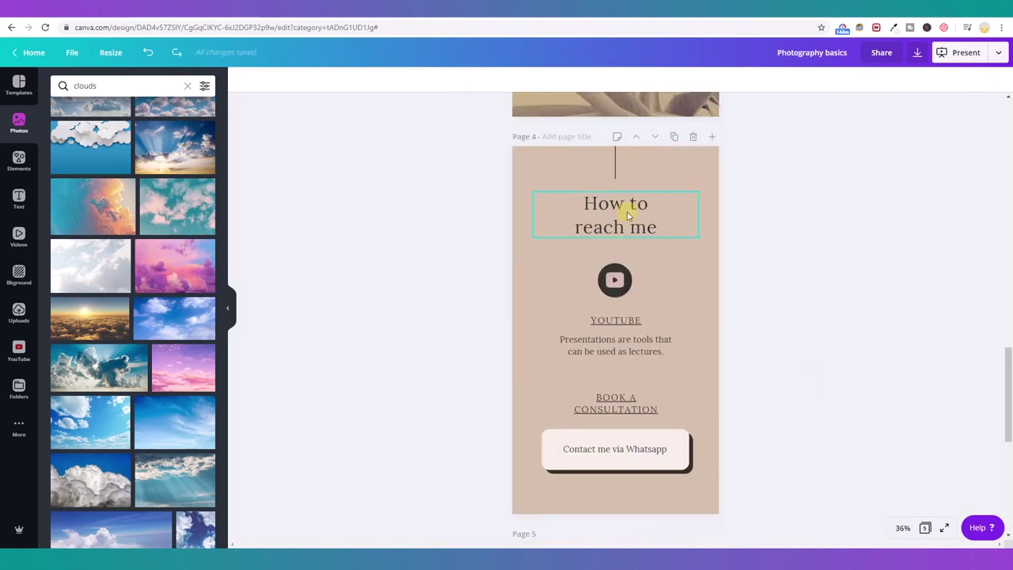
pyautogui.click(615, 163)
pyautogui.click(242, 80)
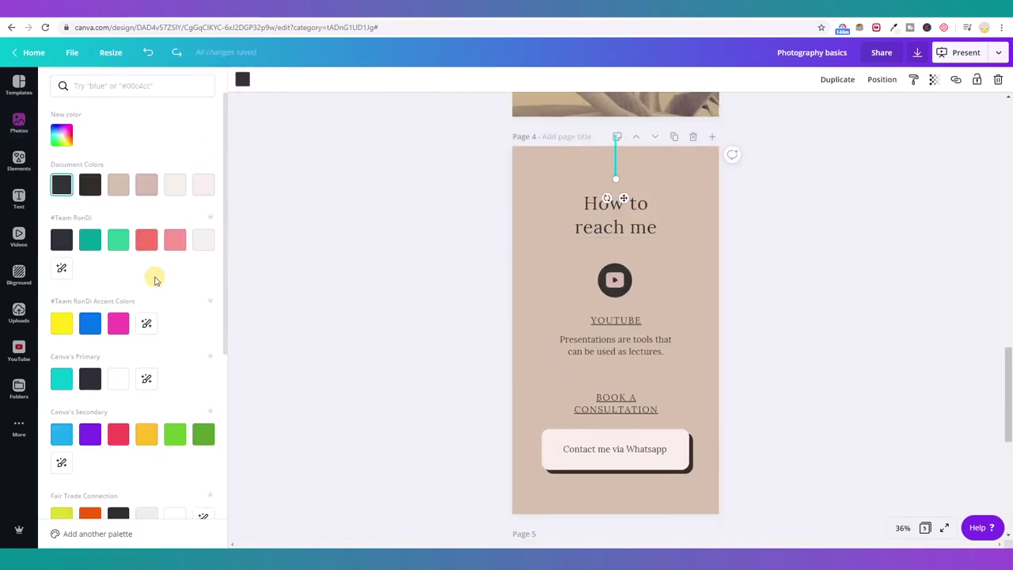
pyautogui.click(176, 185)
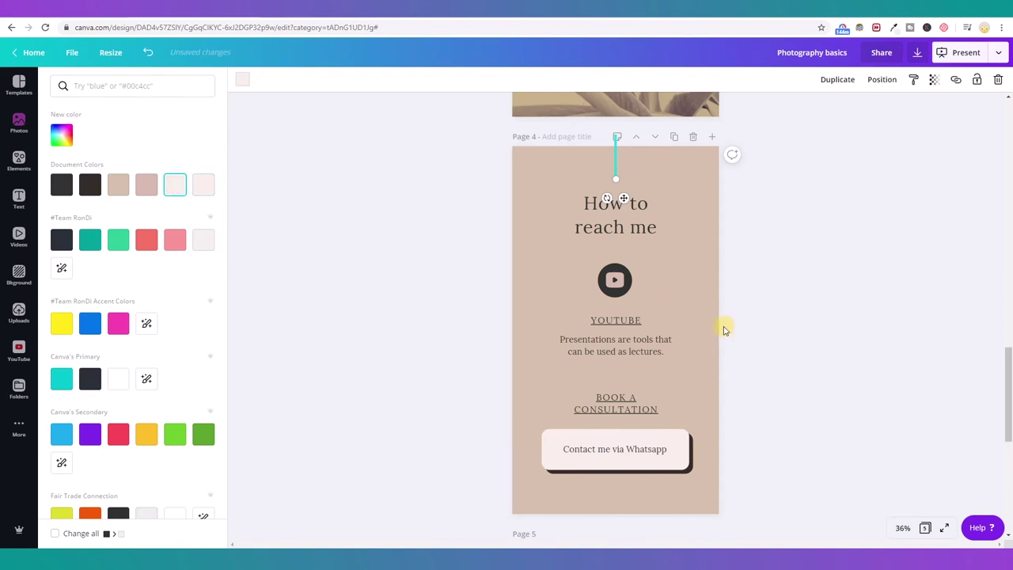
pyautogui.click(703, 319)
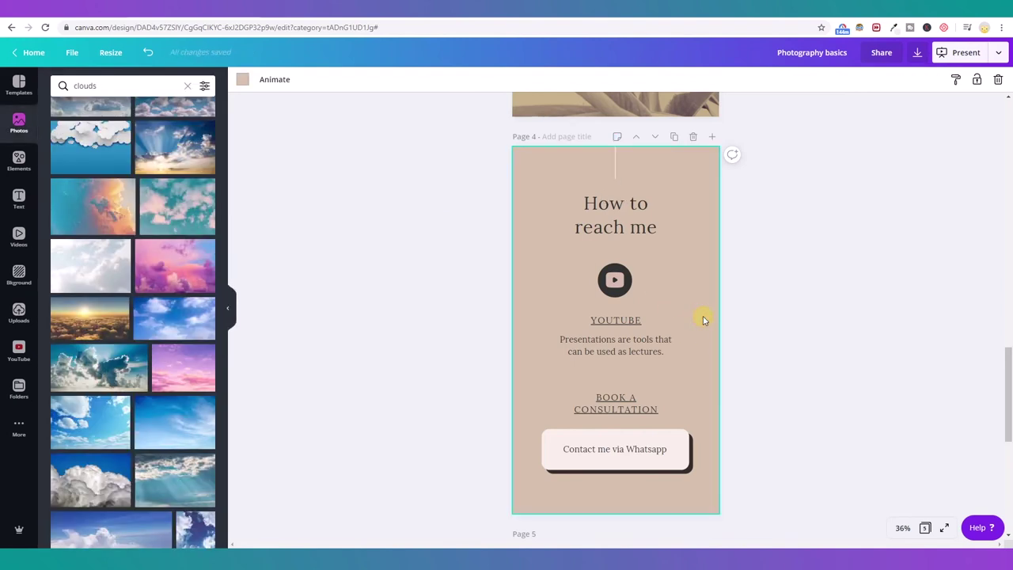
# Recolor the dark circle of the YouTube icon on the "How to reach me" page with the cream document color.
pyautogui.click(623, 277)
pyautogui.click(242, 80)
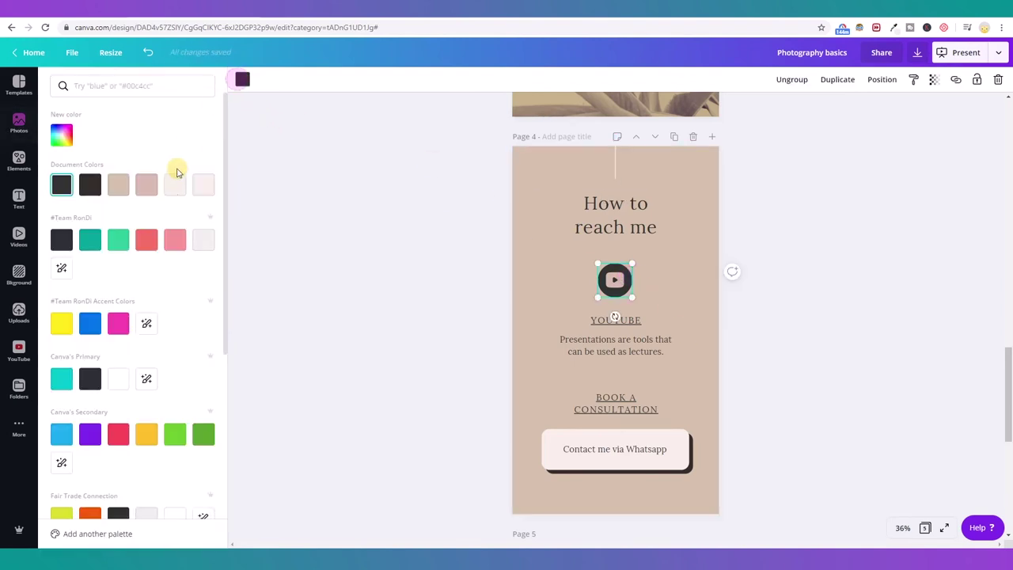
pyautogui.click(175, 185)
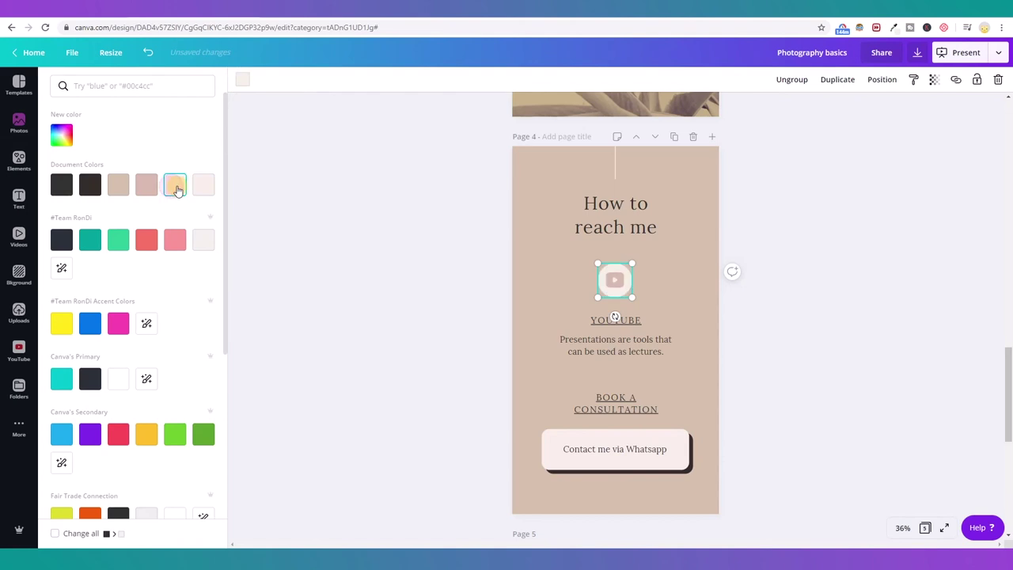
pyautogui.click(681, 286)
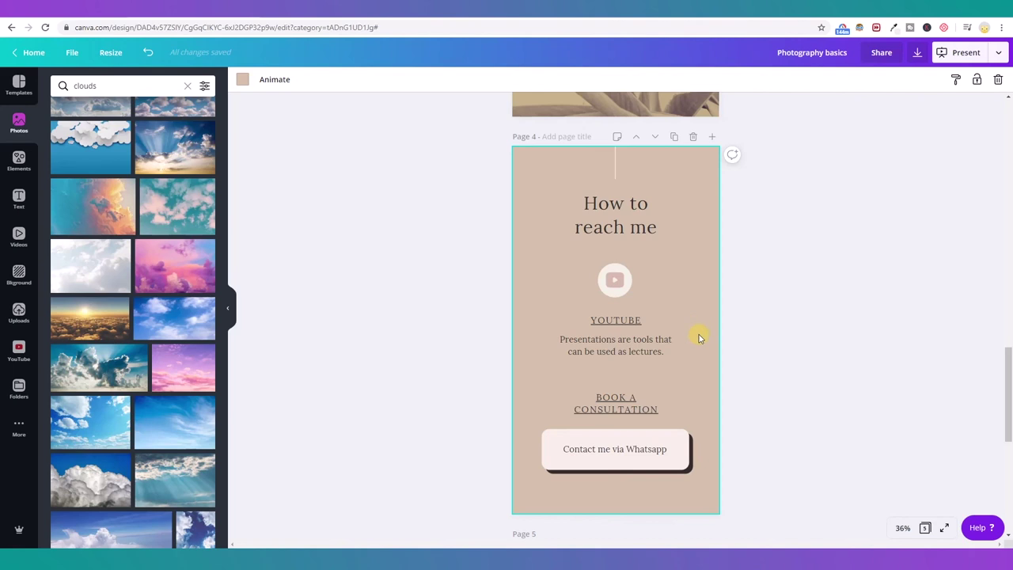
# Review the earlier pages up to the cover and consult the "Q&As for Canva Video" notes in Notepad.
pyautogui.scroll(10, 699, 338)
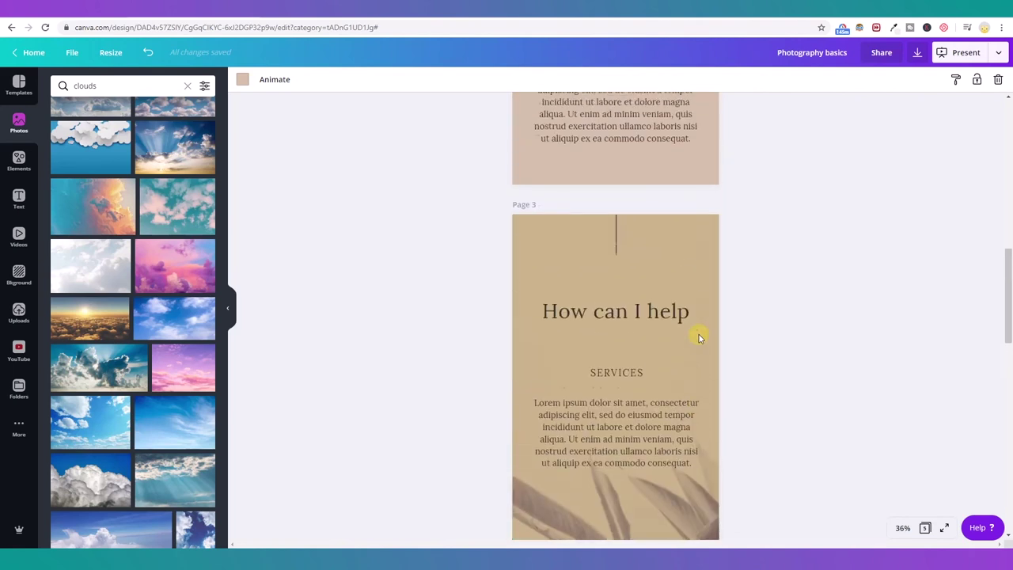
pyautogui.scroll(5, 699, 338)
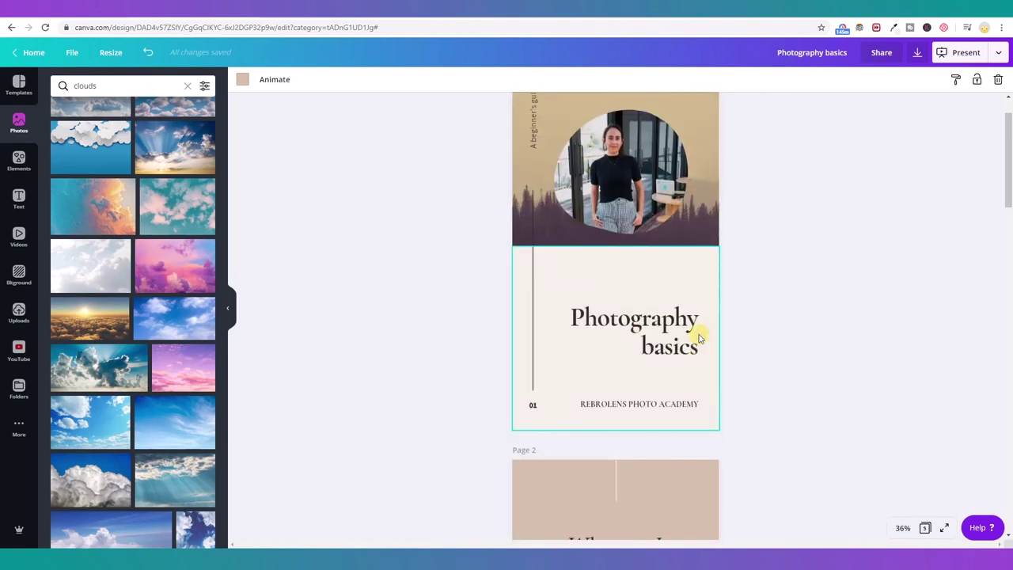
pyautogui.click(410, 525)
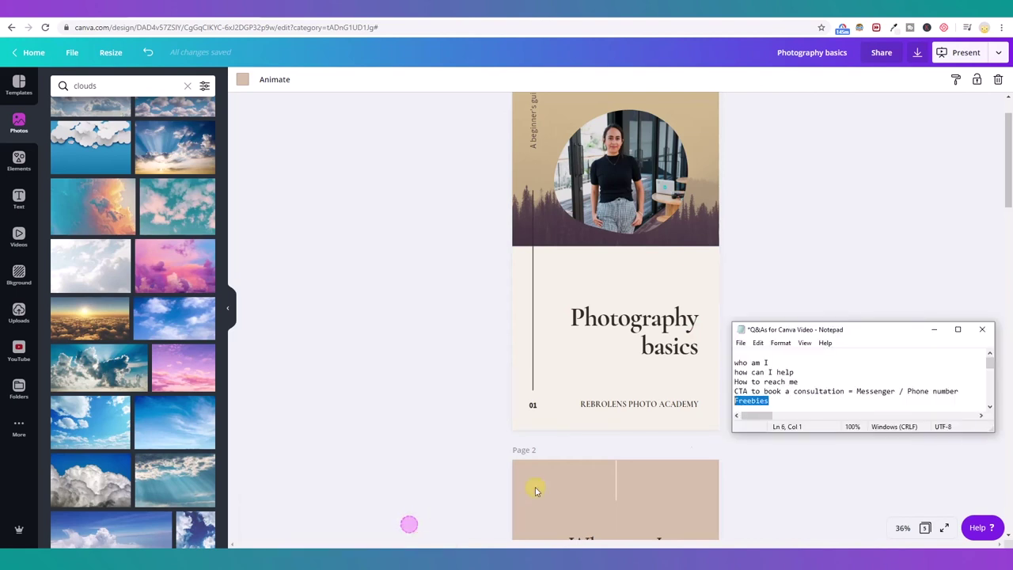
pyautogui.click(841, 289)
# Examine the published website view from the cover through the "Who am I" and "How can I help" sections.
pyautogui.scroll(2, 876, 398)
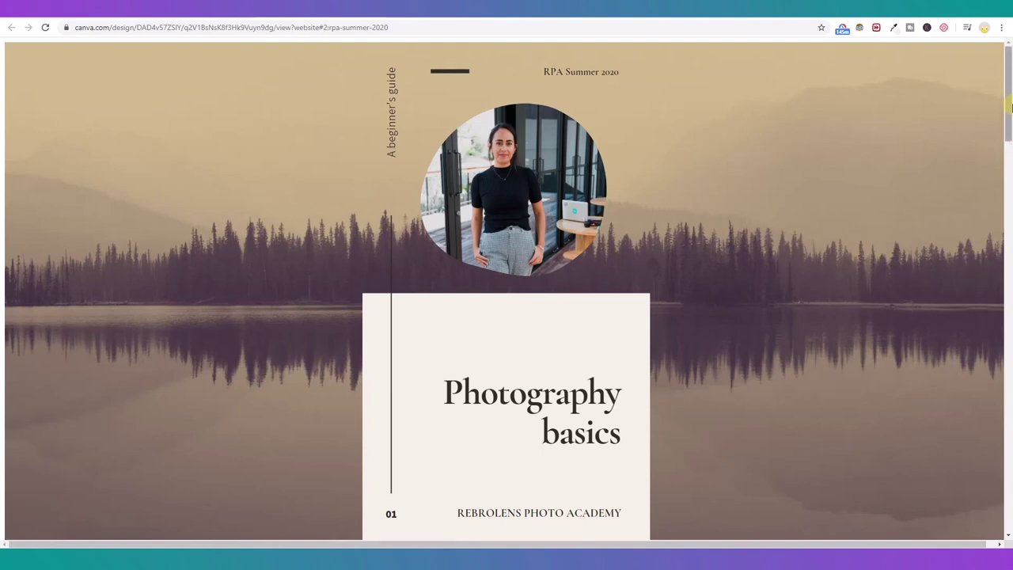
pyautogui.scroll(-4, 802, 404)
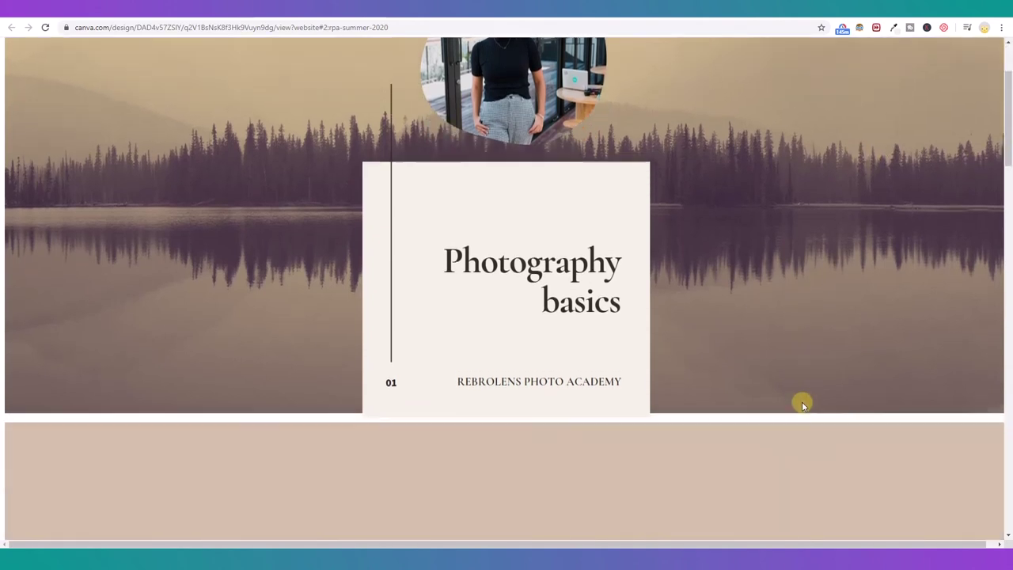
pyautogui.scroll(-2, 802, 404)
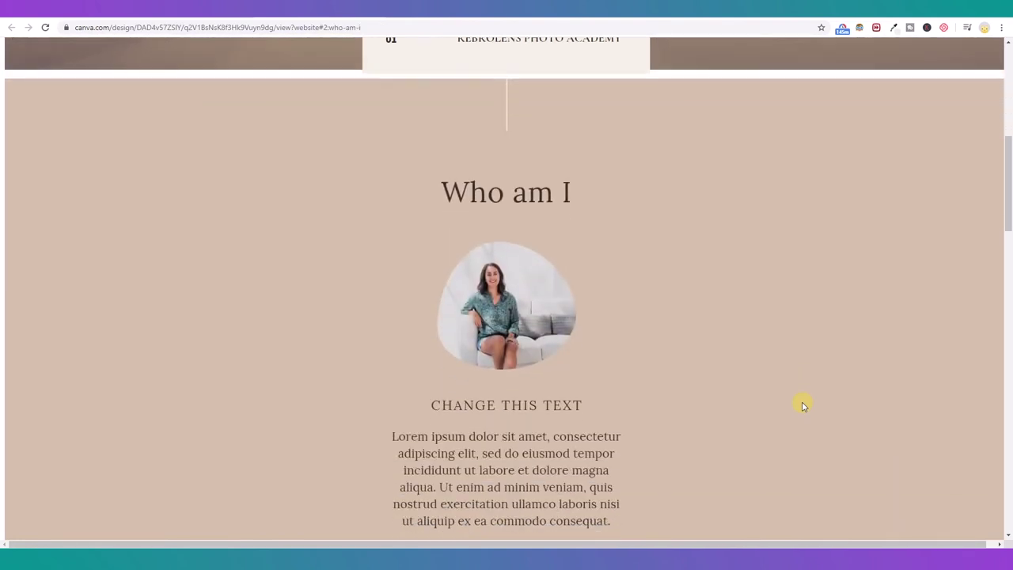
pyautogui.scroll(-2, 810, 404)
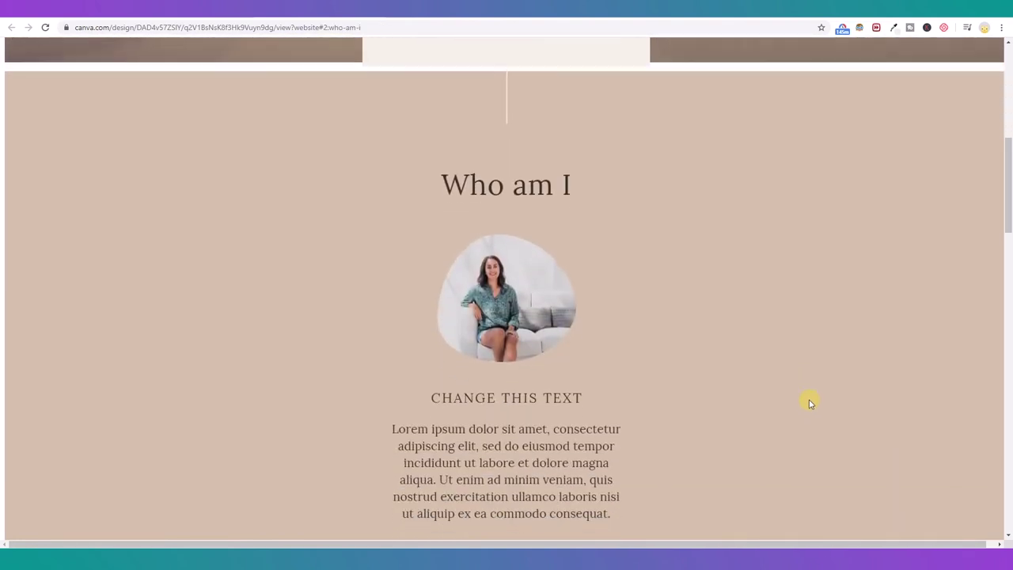
pyautogui.scroll(-3, 810, 404)
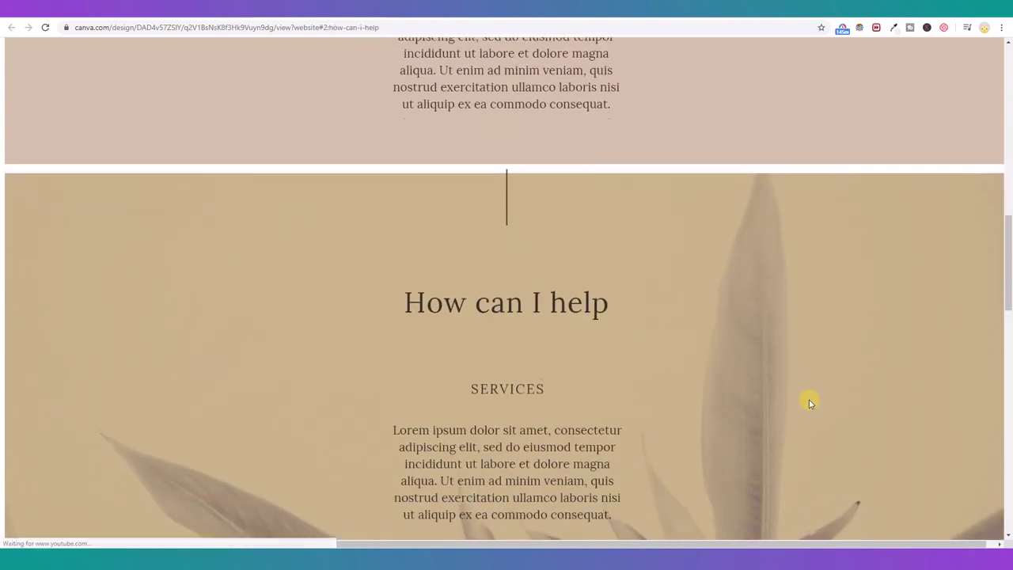
pyautogui.scroll(-2, 810, 404)
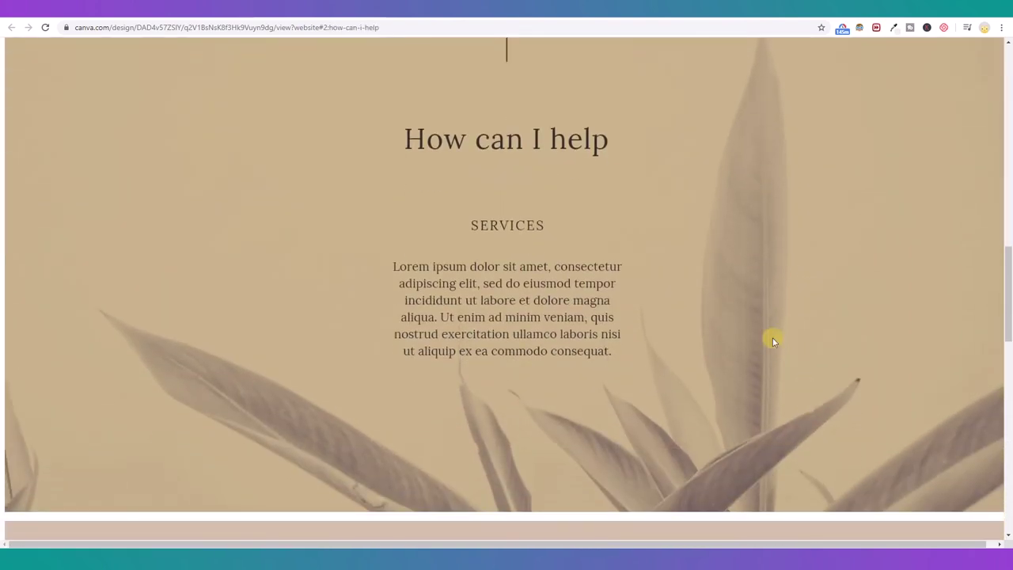
pyautogui.scroll(1, 629, 424)
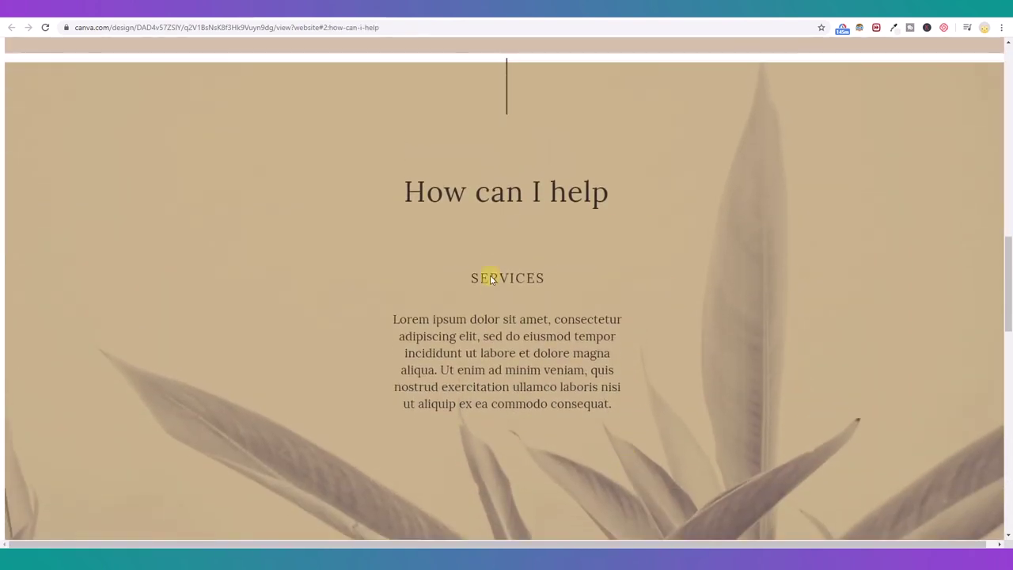
pyautogui.scroll(-5, 873, 392)
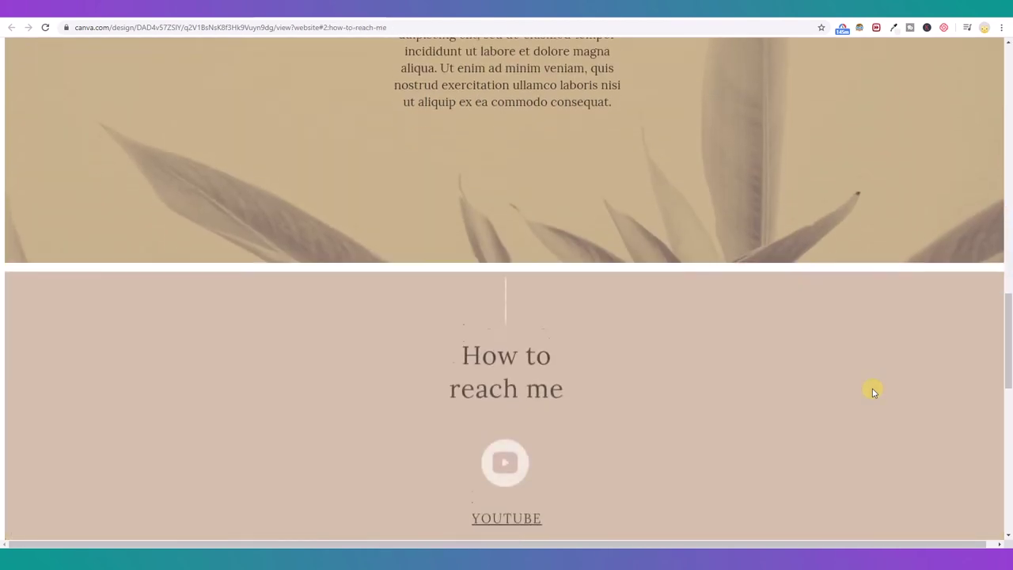
# Test the YouTube icon's link in the "How to reach me" section and close the page it opens.
pyautogui.scroll(-2, 873, 392)
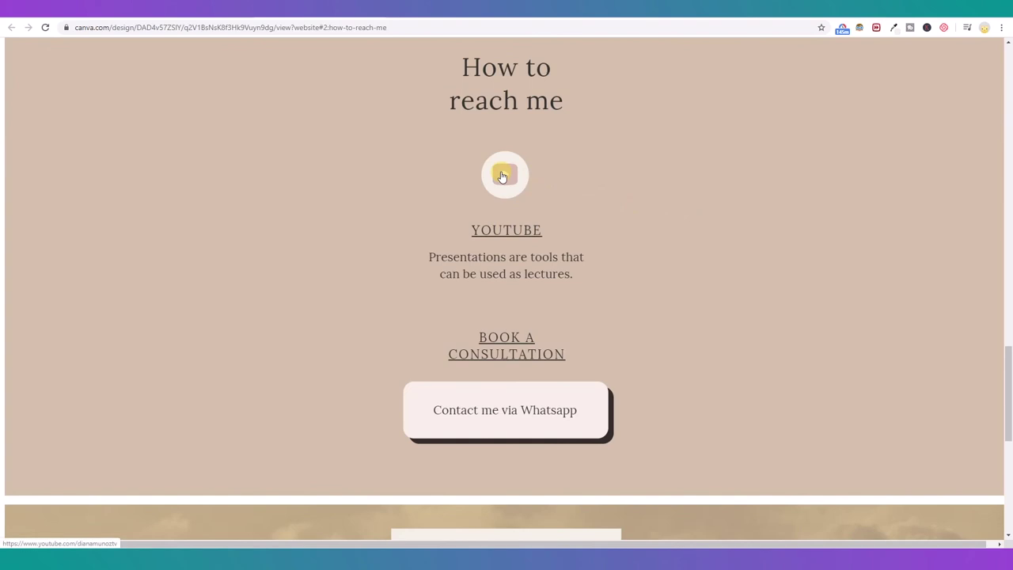
pyautogui.click(502, 176)
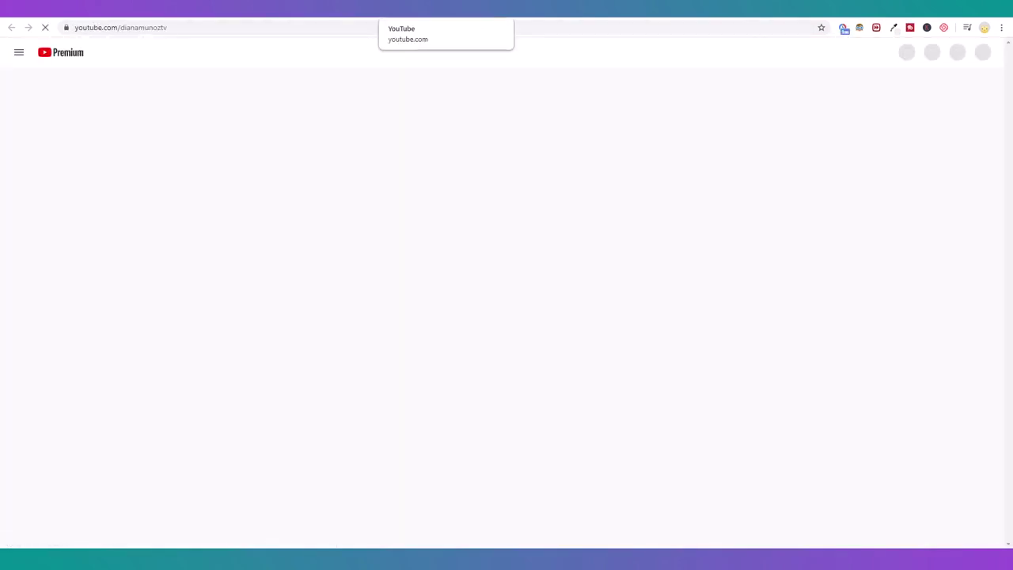
pyautogui.hotkey('ctrl', 'w')
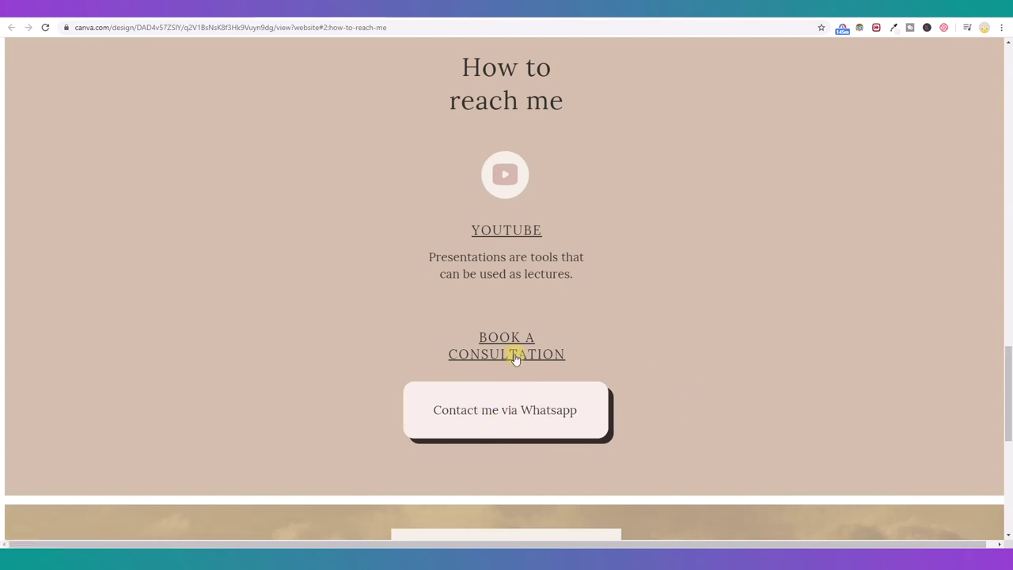
# Play the embedded video in the Free Tutorials section of the published site and pause it.
pyautogui.scroll(-4, 842, 391)
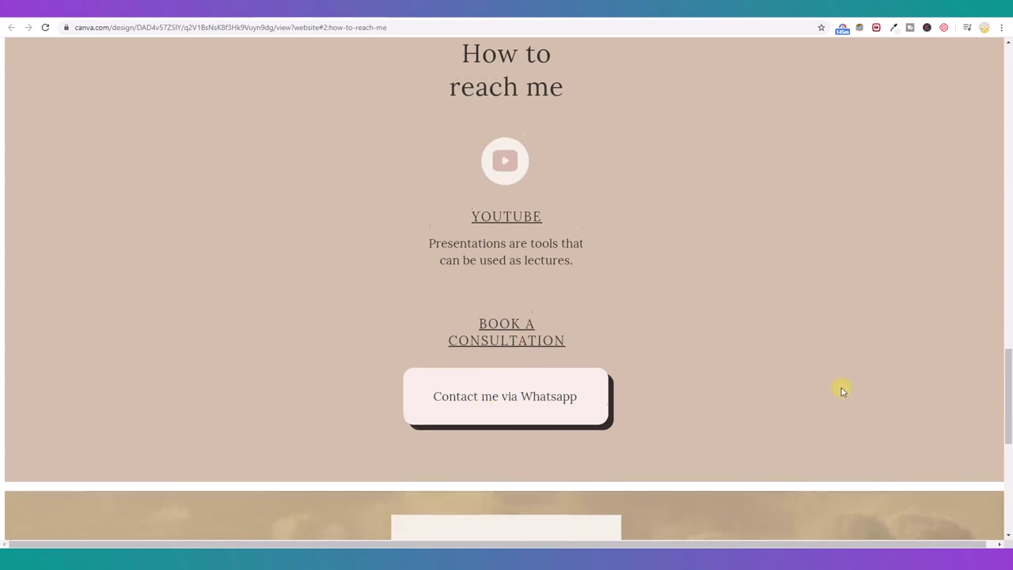
pyautogui.scroll(-2, 842, 390)
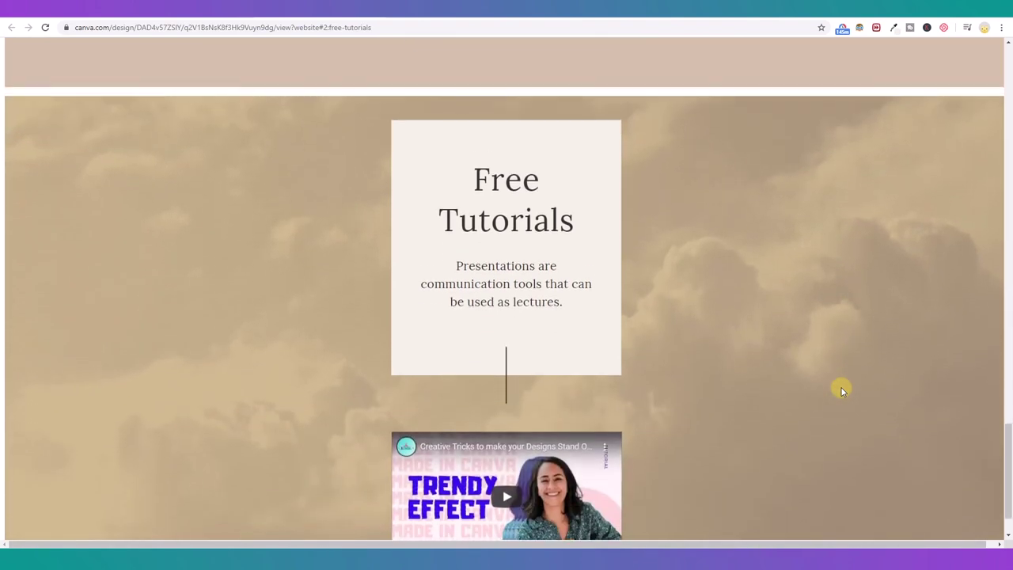
pyautogui.scroll(-1, 842, 390)
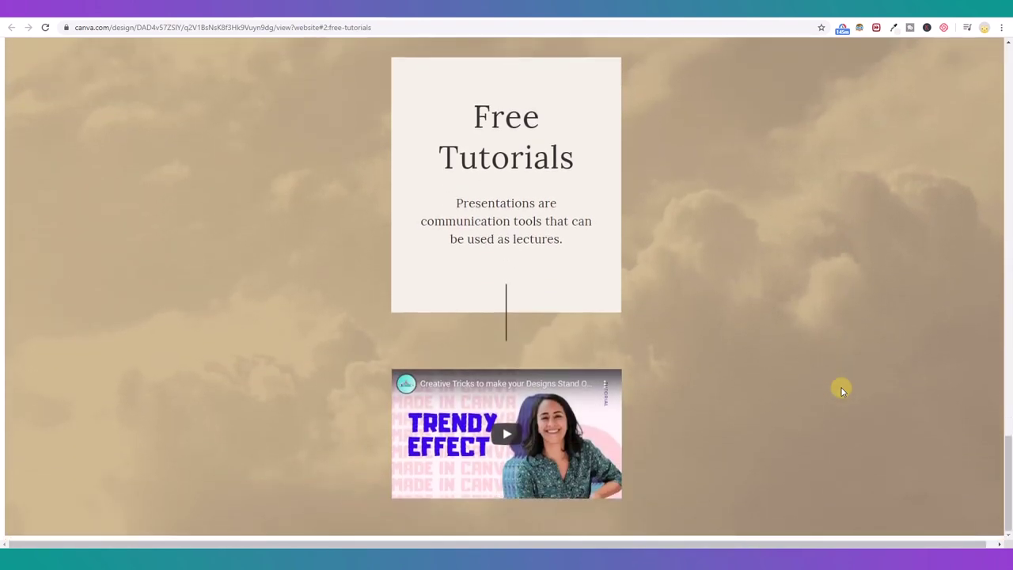
pyautogui.click(507, 436)
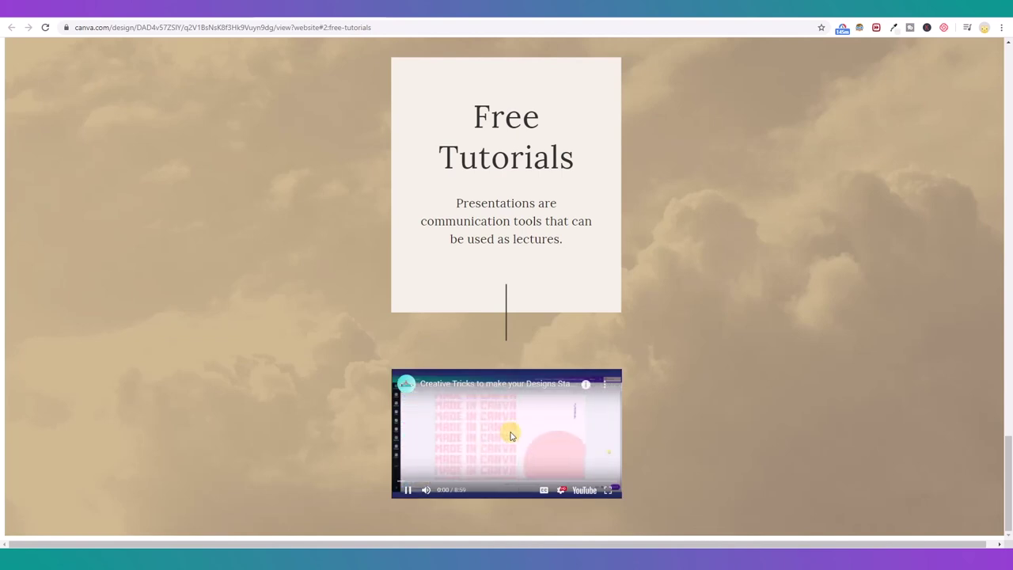
pyautogui.click(409, 491)
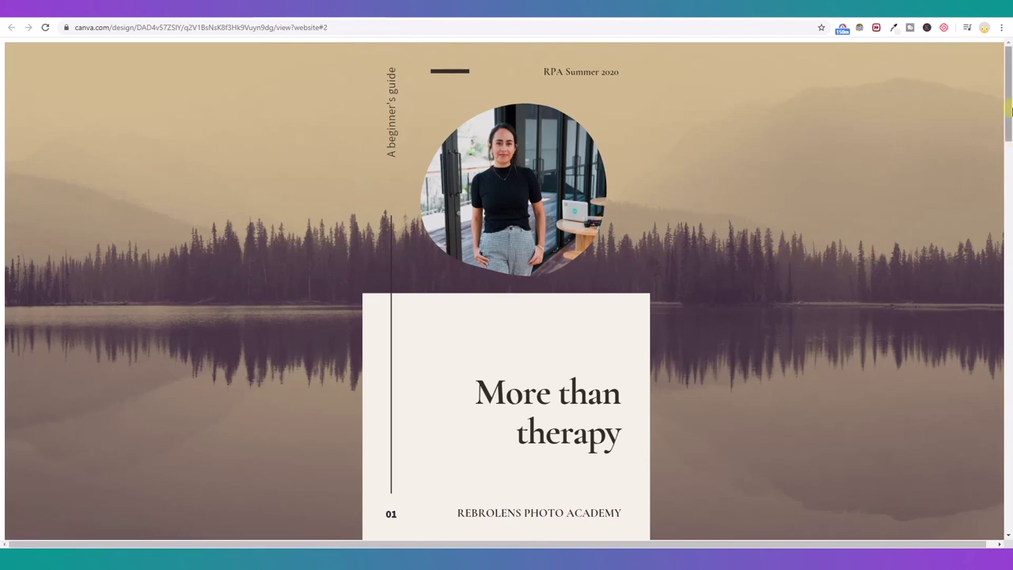
# Look through the published "More than therapy" site down to the Free Tutorials section and return to its cover.
pyautogui.moveTo(1010, 83); pyautogui.dragTo(996, 362)
pyautogui.scroll(-3, 796, 279)
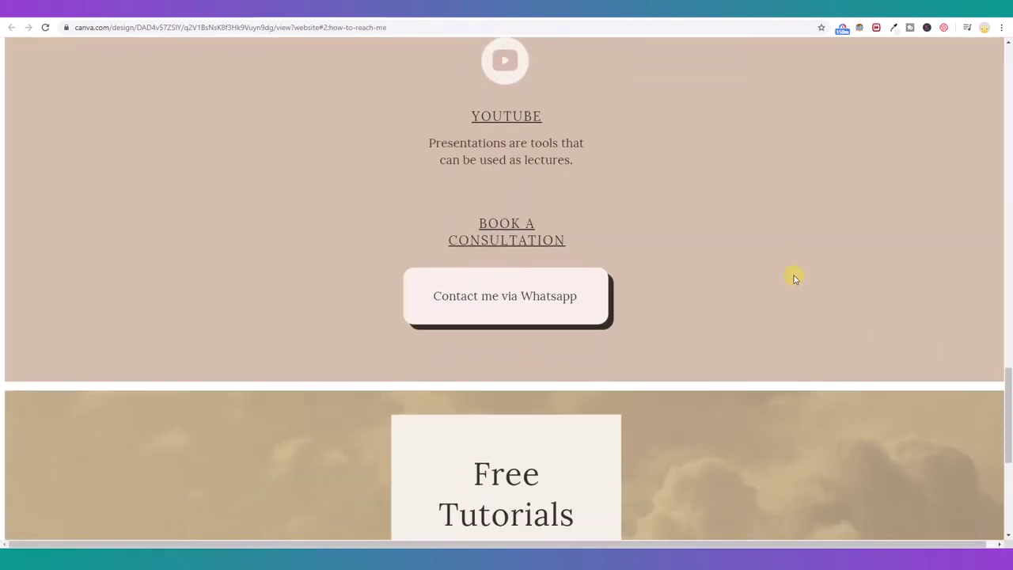
pyautogui.scroll(-3, 795, 278)
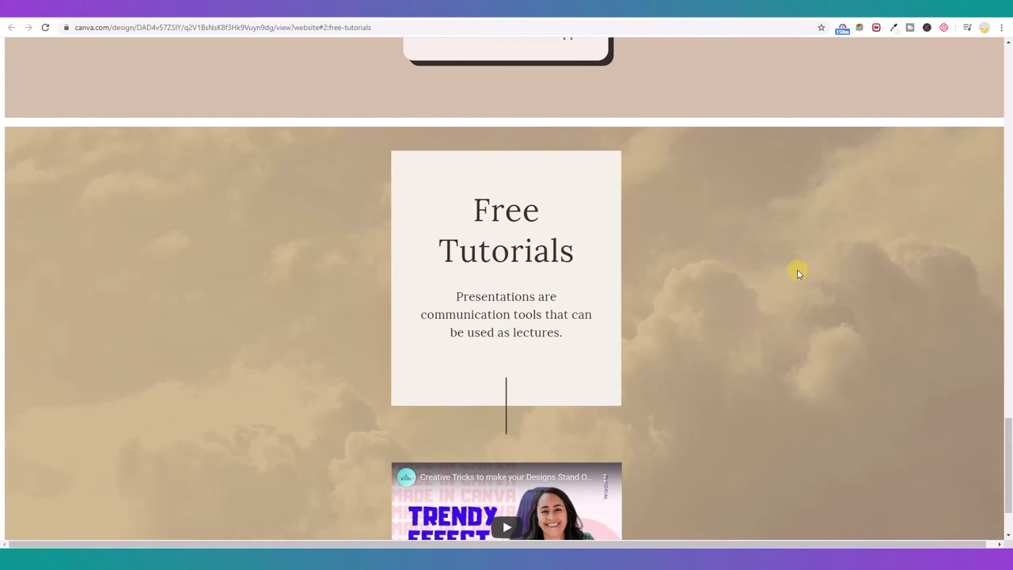
pyautogui.scroll(-1, 796, 272)
pyautogui.moveTo(1009, 480); pyautogui.dragTo(1011, 105)
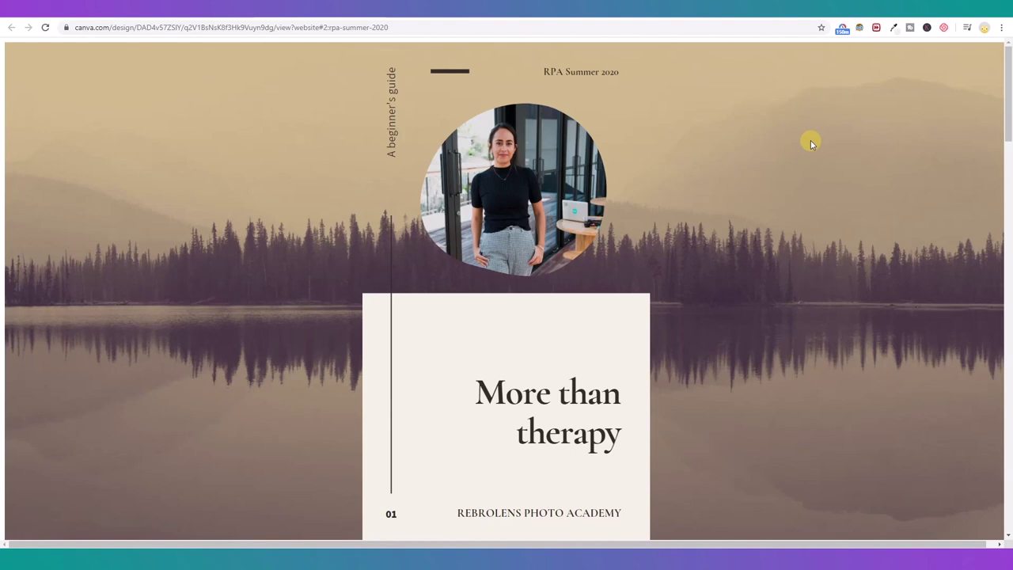
# Copy the full web address of the published "More than therapy" site.
pyautogui.click(396, 29)
pyautogui.rightClick(266, 30)
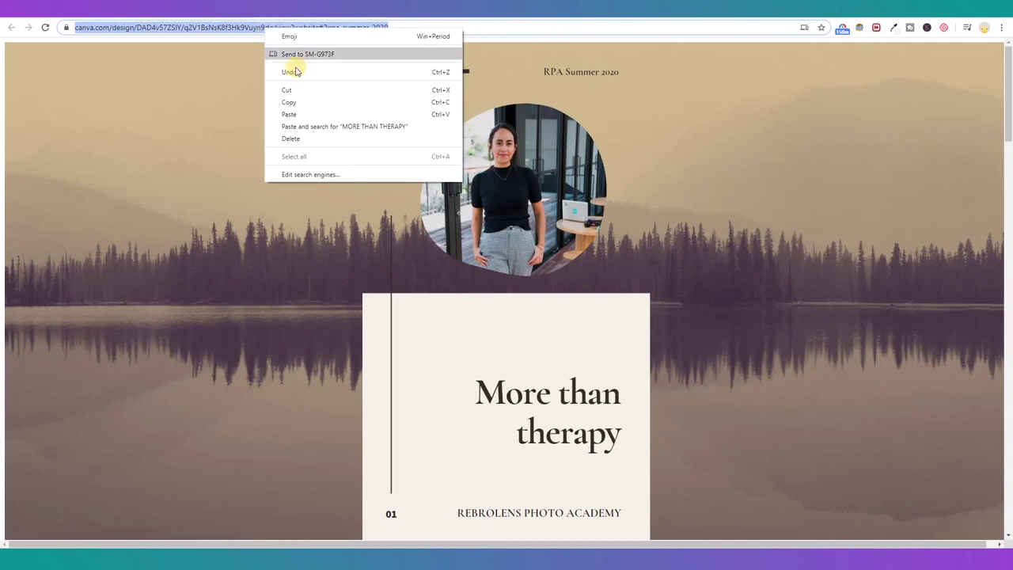
pyautogui.click(310, 106)
pyautogui.click(301, 90)
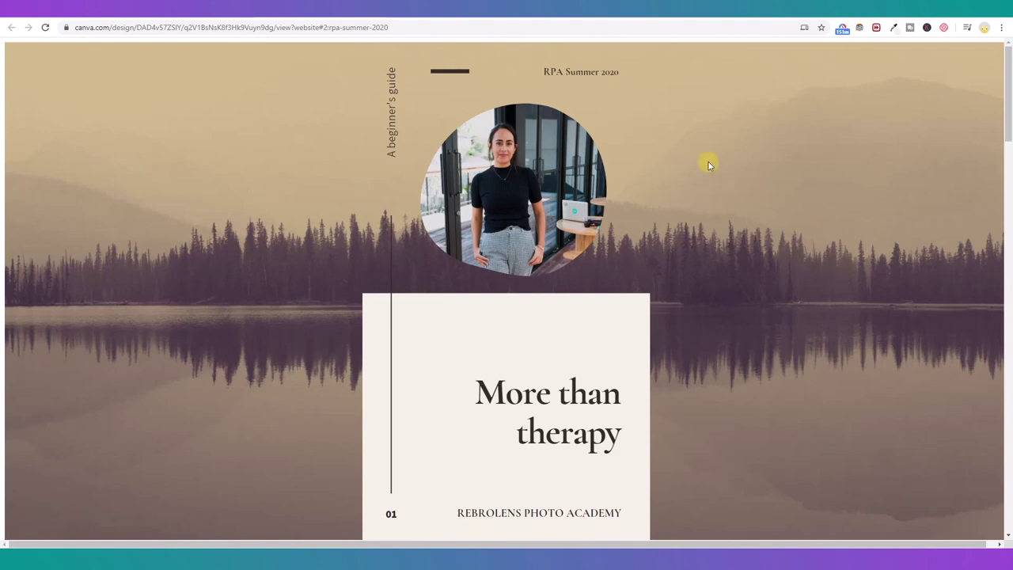
# Switch to Bitly, load bit.ly, and open the form for creating a new short link.
pyautogui.click(552, 32)
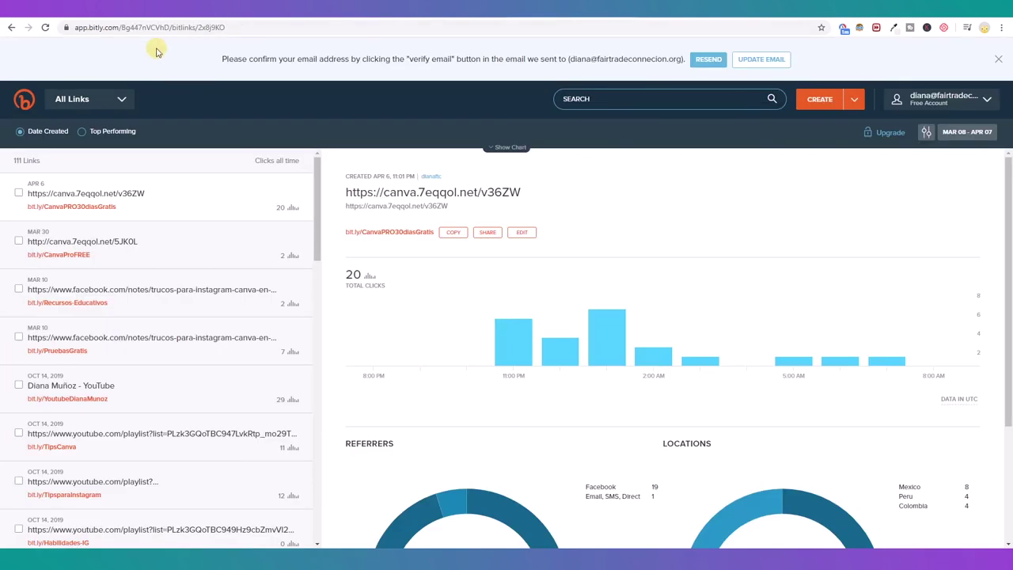
pyautogui.click(276, 27)
pyautogui.write('bit')
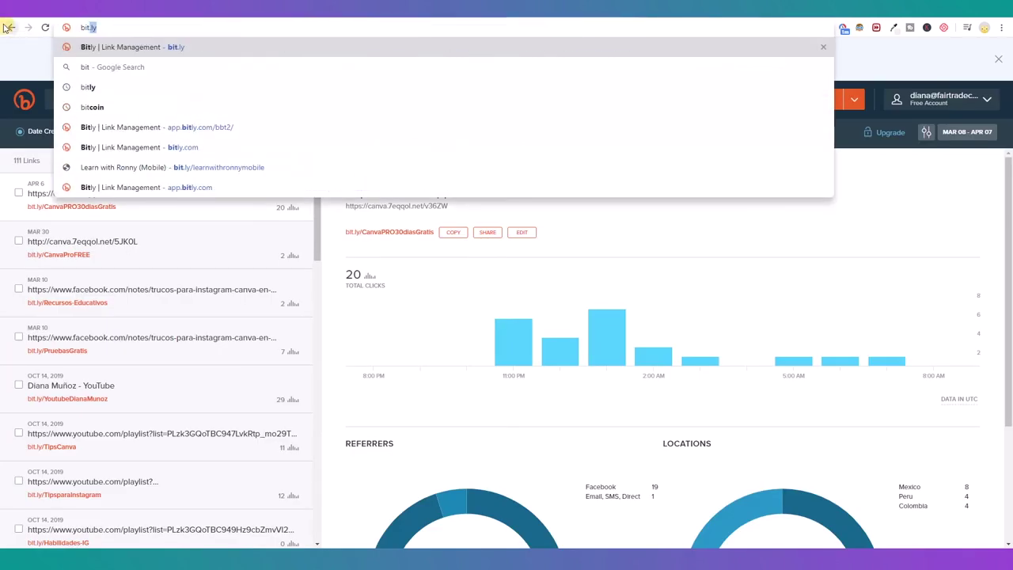
pyautogui.press('Return')
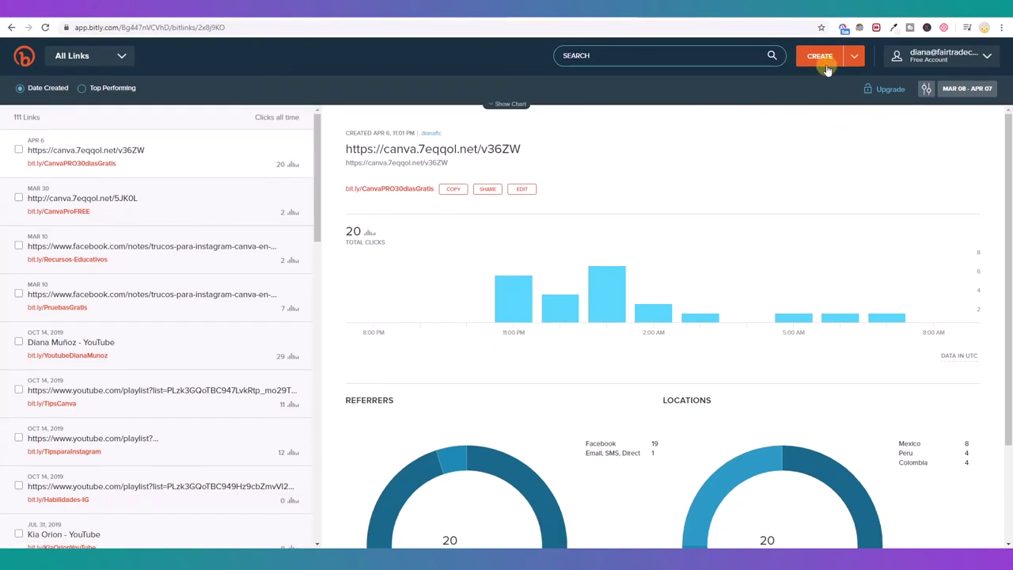
pyautogui.click(821, 64)
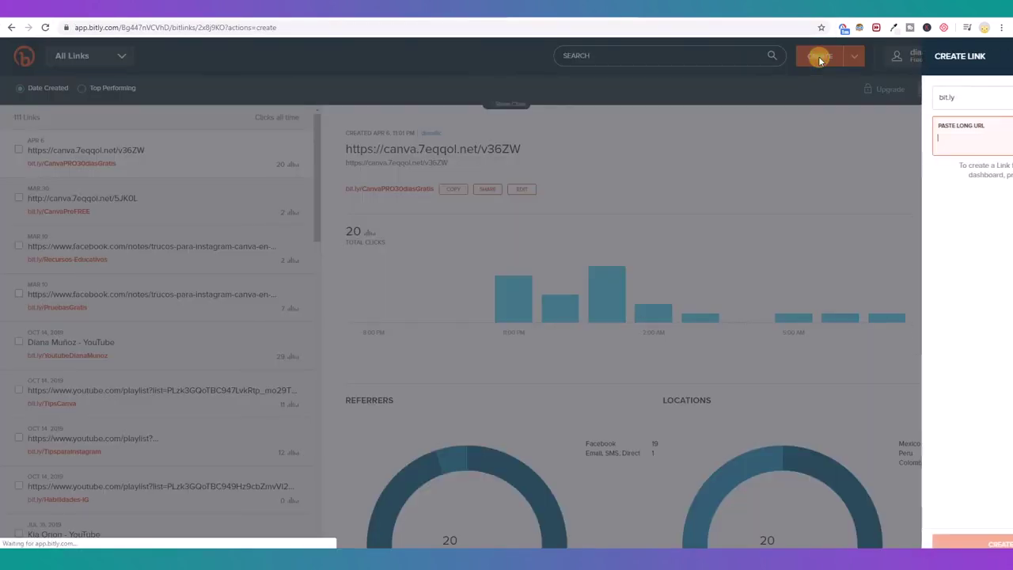
# Paste the published Canva site's web address as the long URL and create its short link.
pyautogui.rightClick(892, 139)
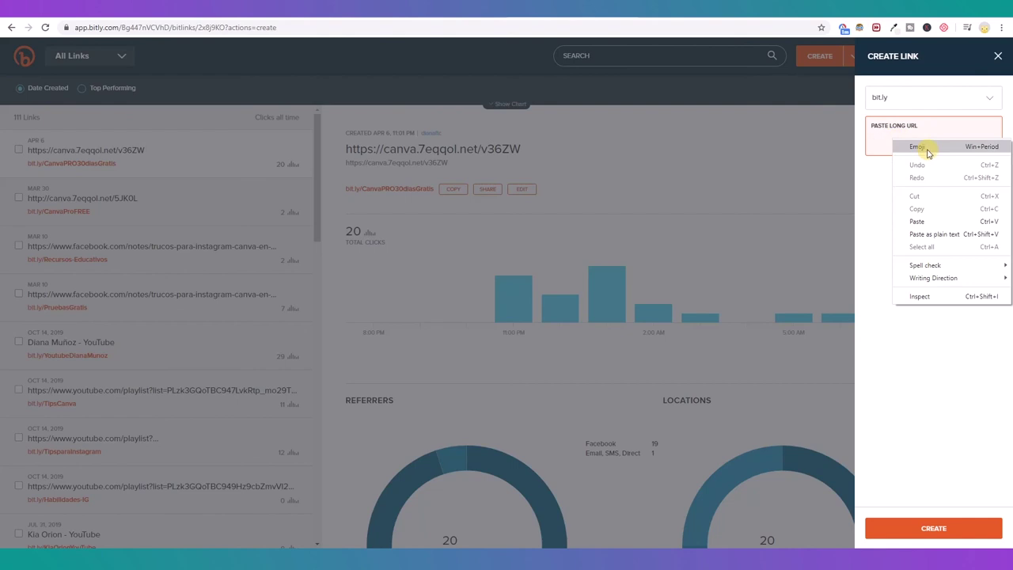
pyautogui.click(931, 221)
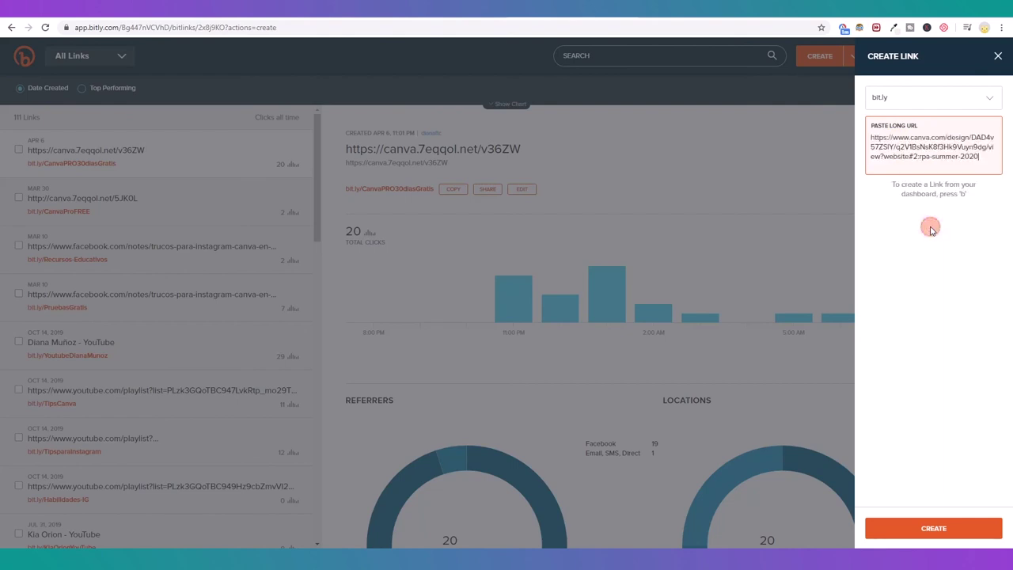
pyautogui.moveTo(975, 167); pyautogui.dragTo(936, 147)
pyautogui.click(997, 141)
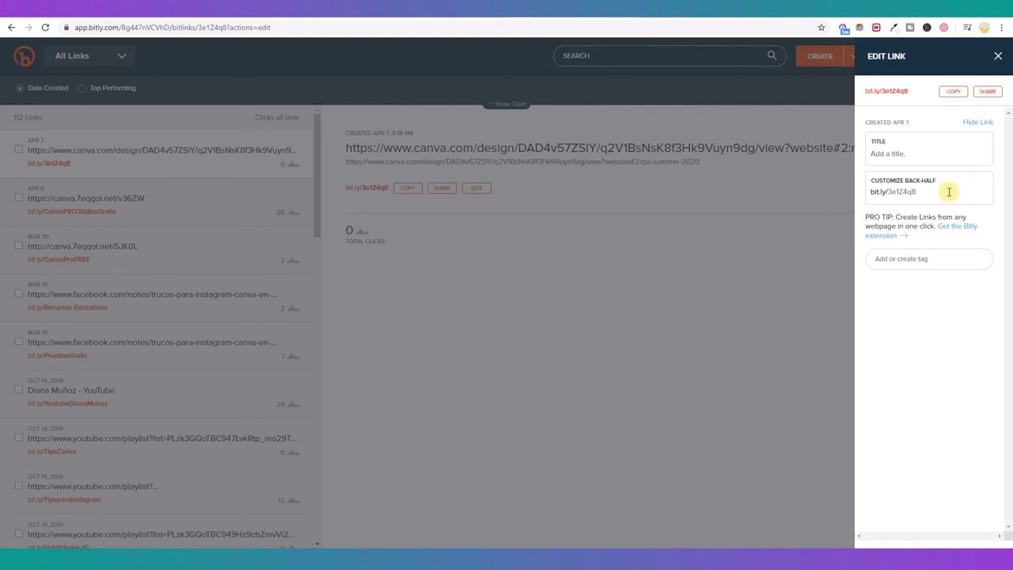
# Customize the short link's back-half as PyschologistTestWeb and save the edited link.
pyautogui.moveTo(921, 192); pyautogui.dragTo(887, 192)
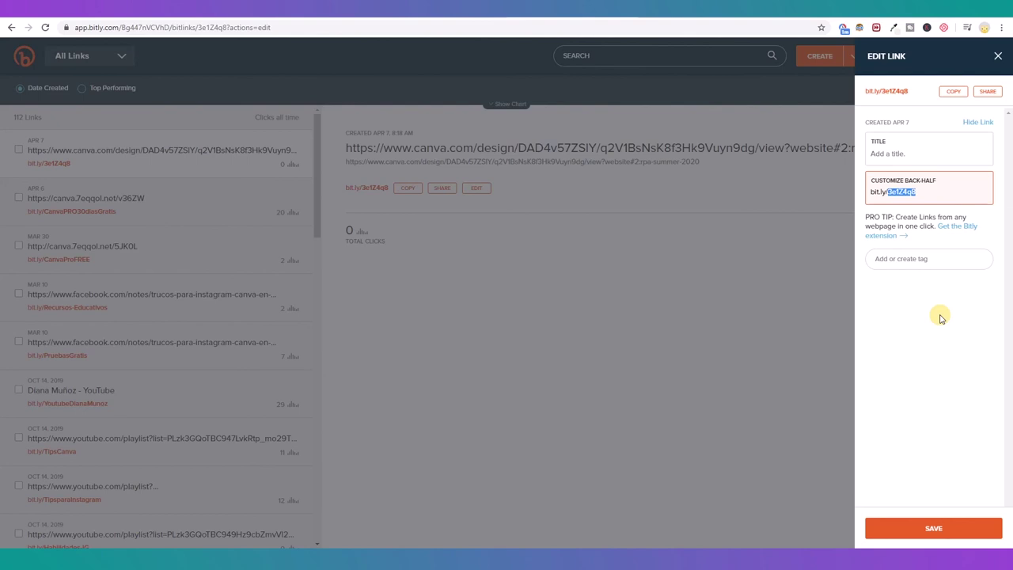
pyautogui.press('BackSpace')
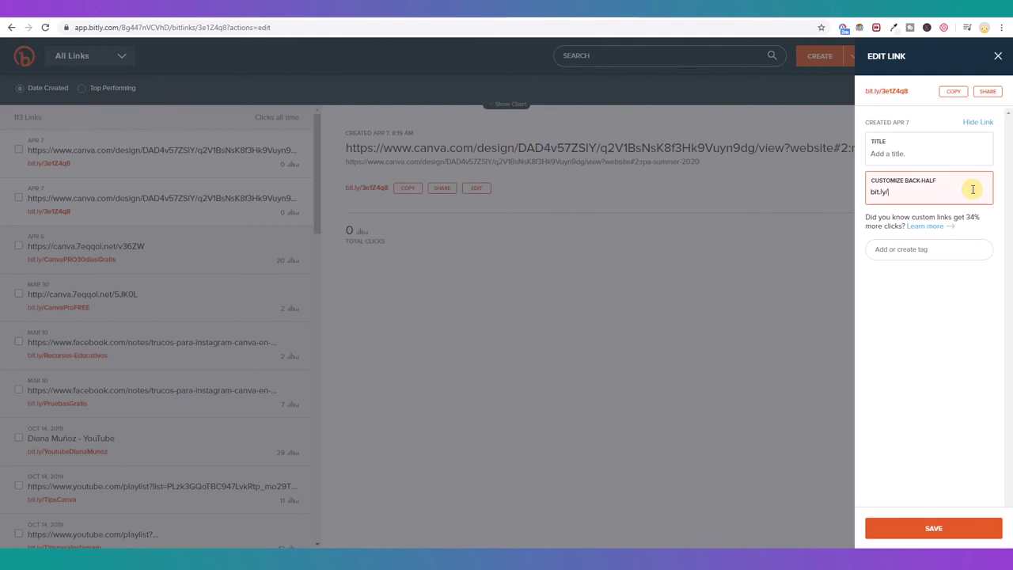
pyautogui.write('PyschologistTestWeb')
pyautogui.moveTo(972, 191); pyautogui.dragTo(866, 192)
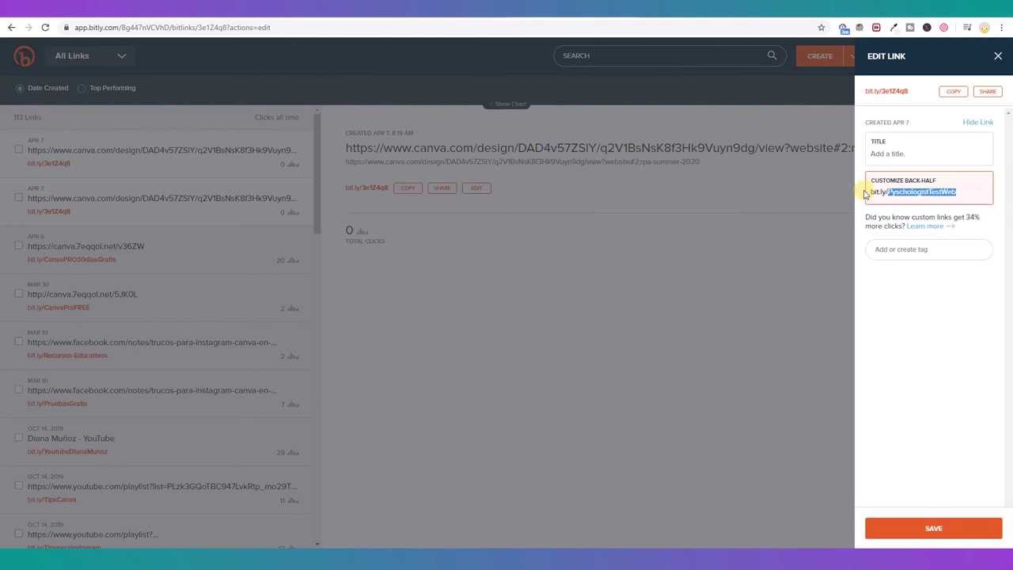
pyautogui.click(979, 197)
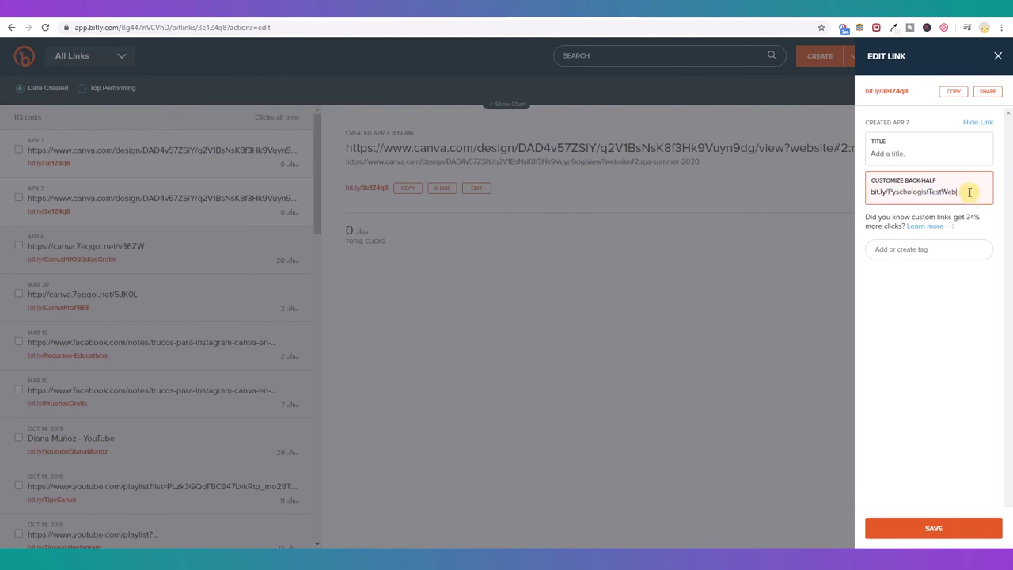
pyautogui.moveTo(973, 192); pyautogui.dragTo(874, 192)
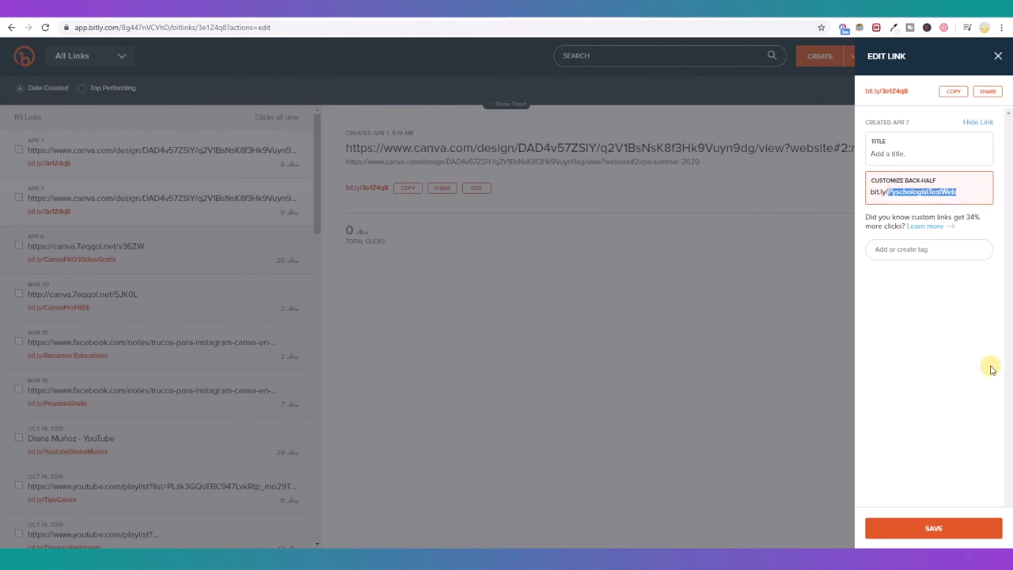
pyautogui.click(932, 529)
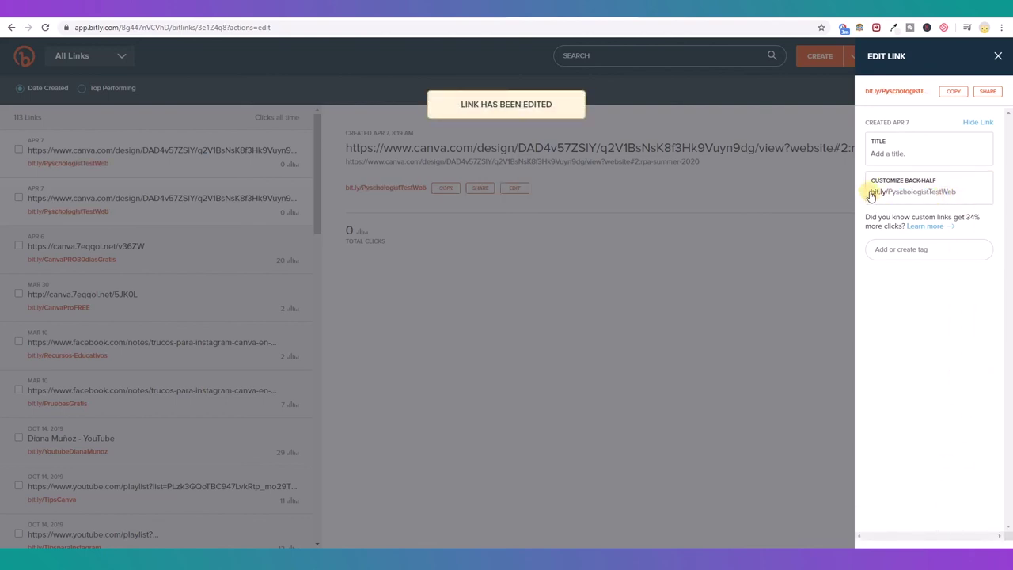
# Copy the customized short link and load bit.ly/PyschologistTestWeb in the browser.
pyautogui.click(953, 91)
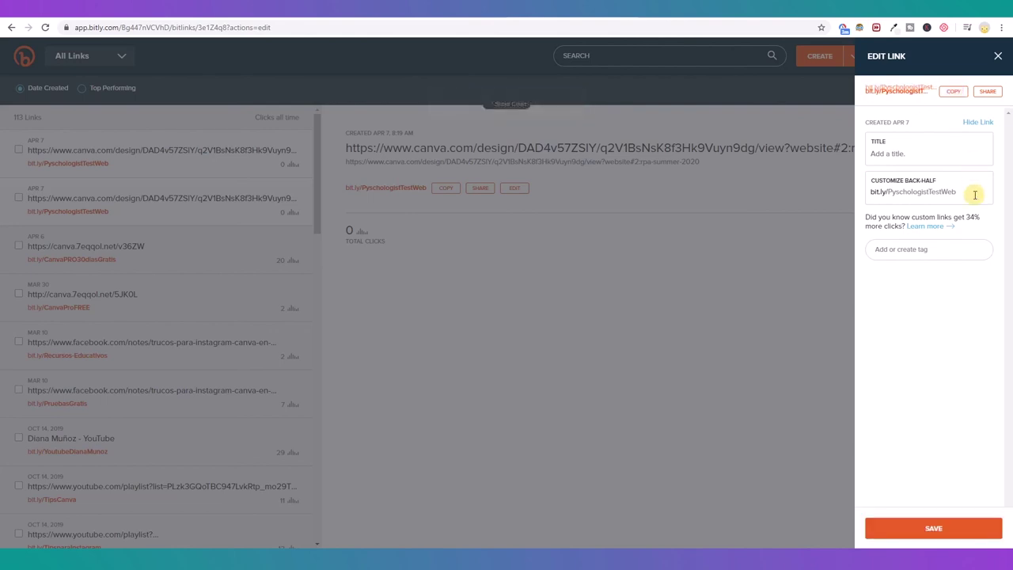
pyautogui.moveTo(975, 194); pyautogui.dragTo(866, 195)
pyautogui.click(321, 26)
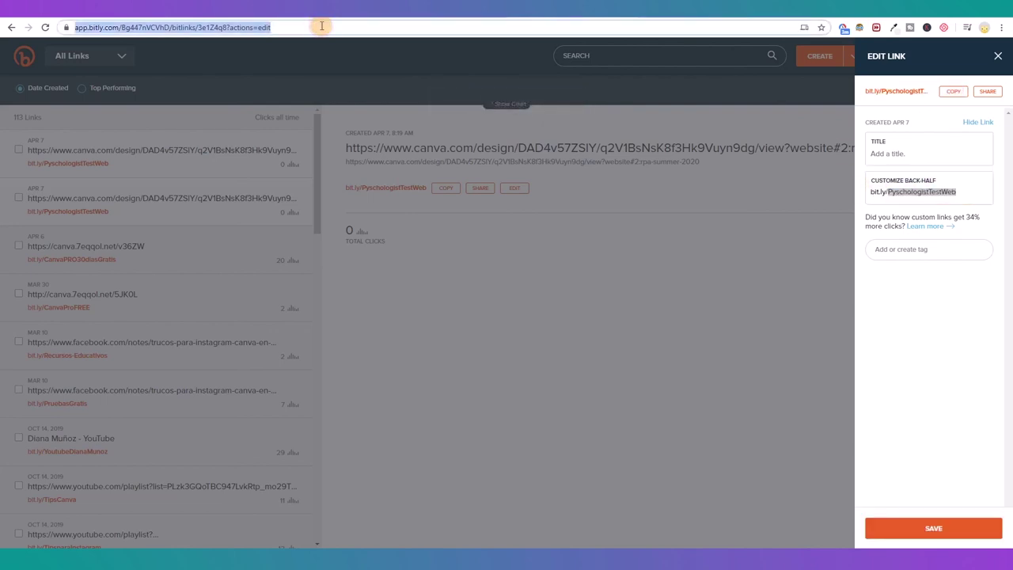
pyautogui.hotkey('ctrl', 'v')
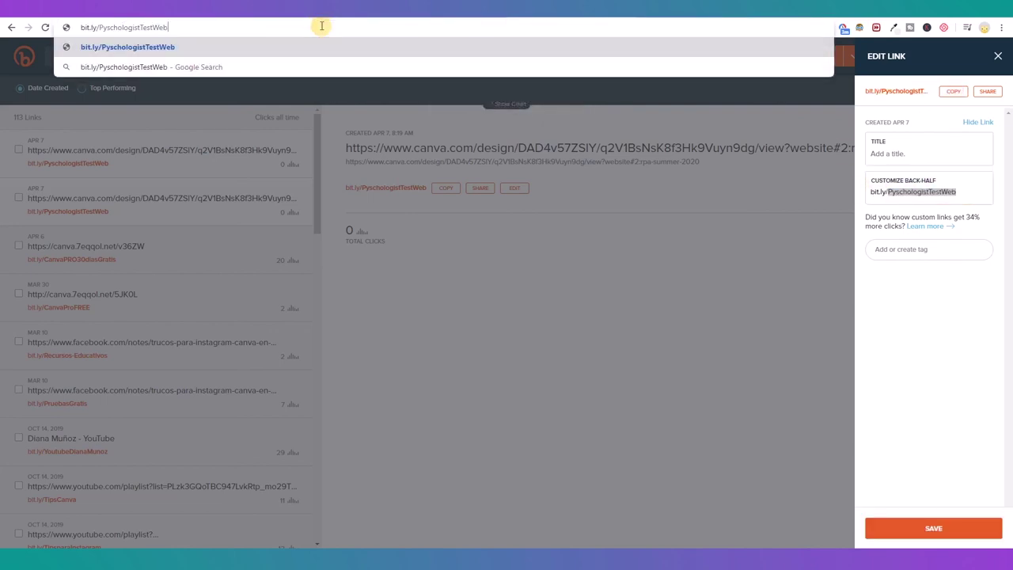
pyautogui.click(96, 27)
pyautogui.moveTo(98, 28); pyautogui.dragTo(166, 32)
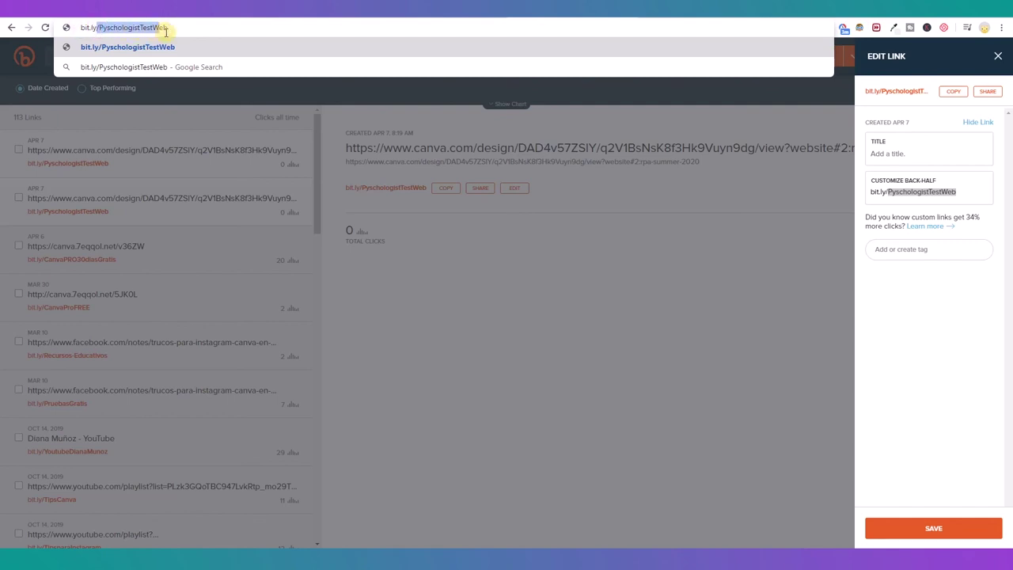
pyautogui.click(219, 27)
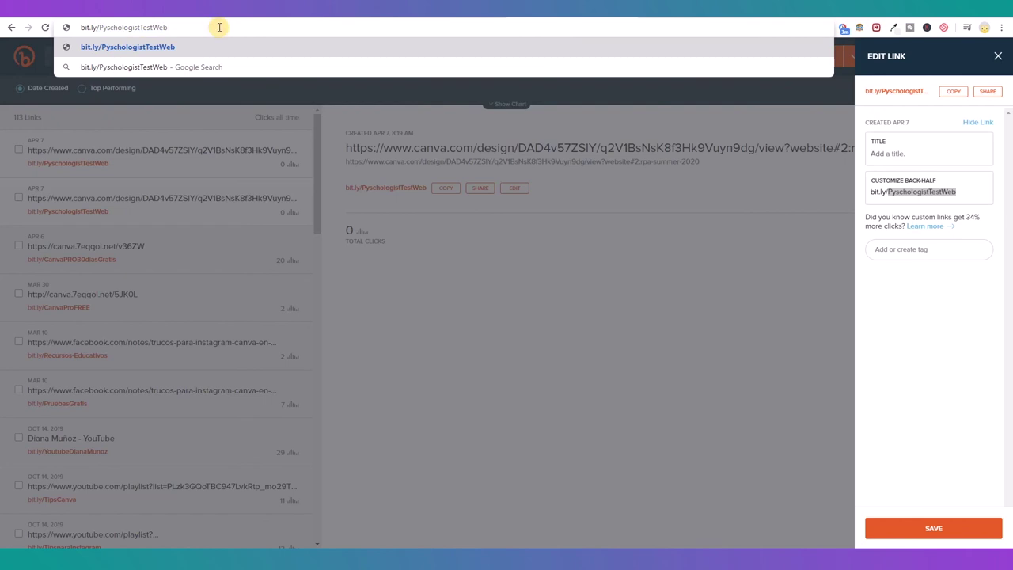
pyautogui.press('Return')
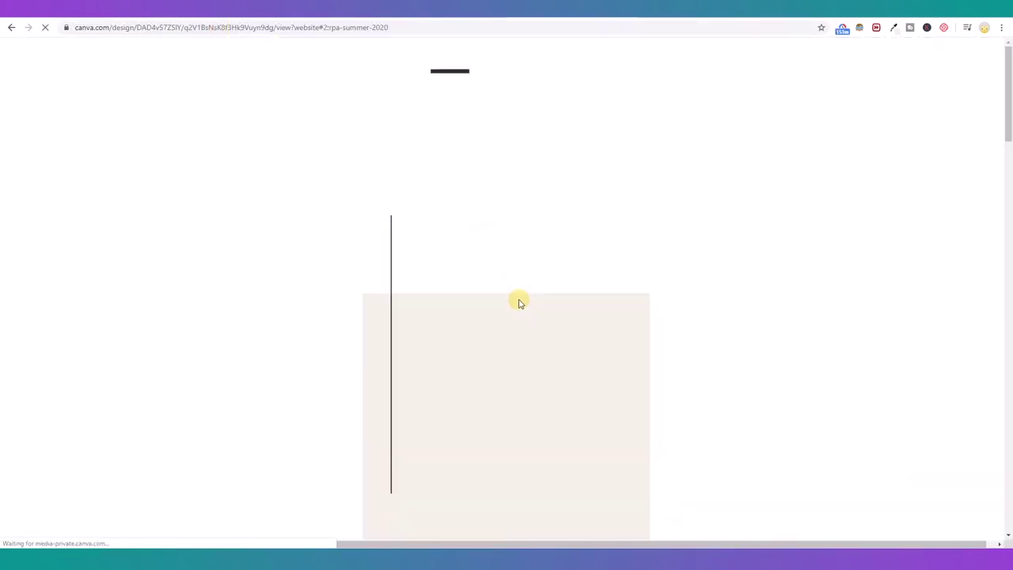
# Look through the site down to "How can I help", put bit.ly/PyschologistTestWeb in the address bar, and return to the cover.
pyautogui.scroll(-4, 885, 249)
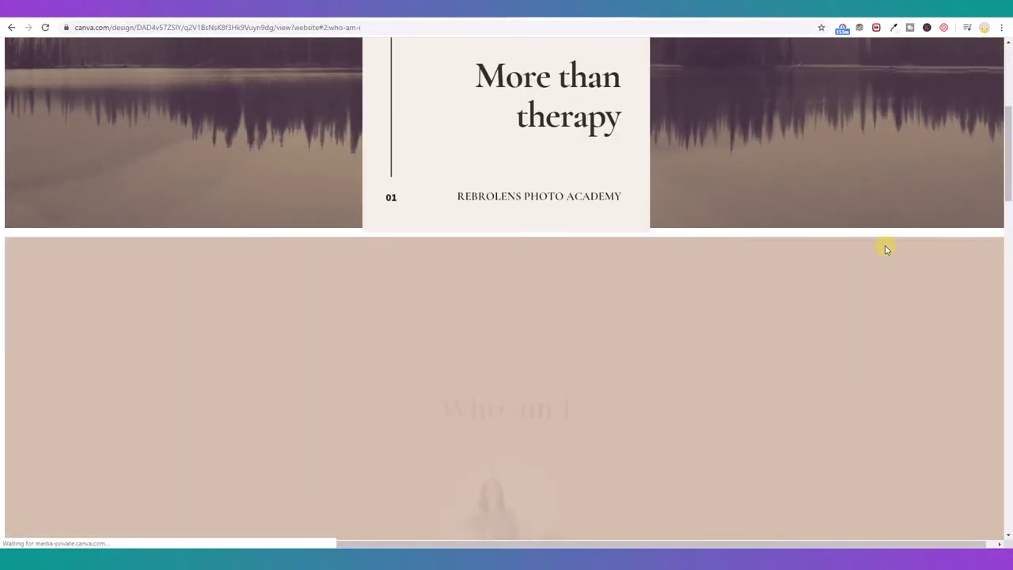
pyautogui.scroll(-6, 884, 249)
pyautogui.click(592, 26)
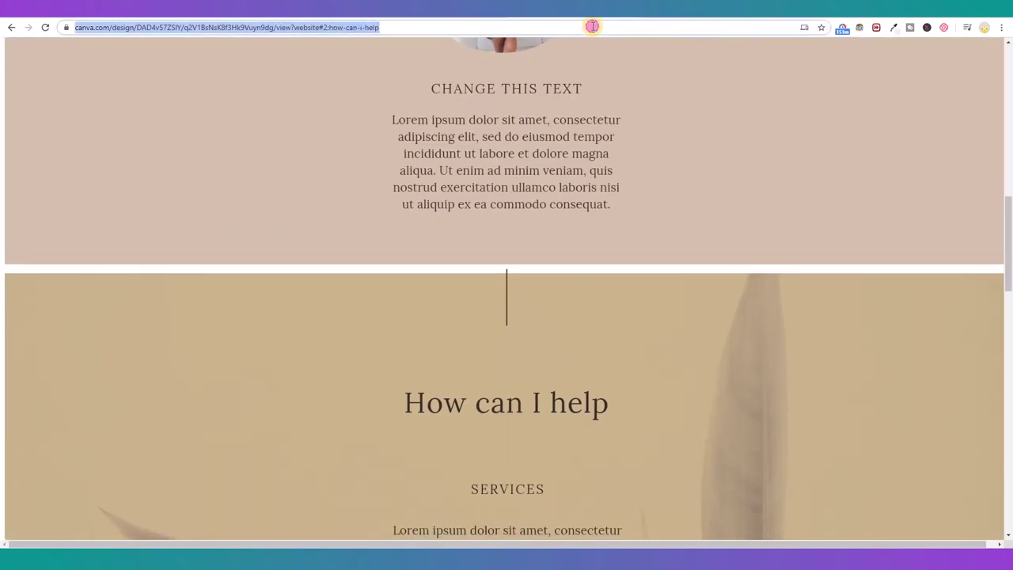
pyautogui.hotkey('ctrl', 'v')
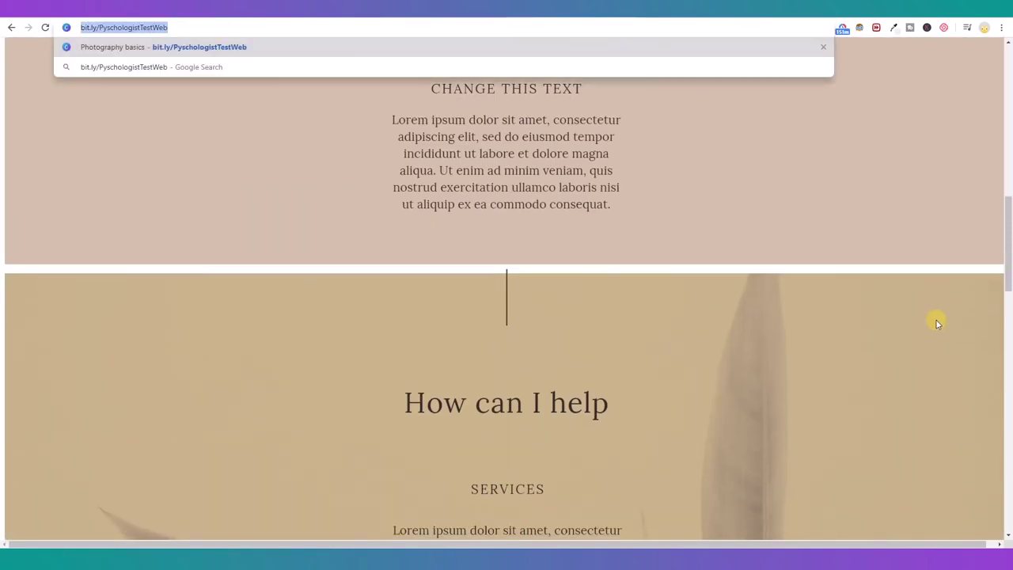
pyautogui.scroll(9, 921, 315)
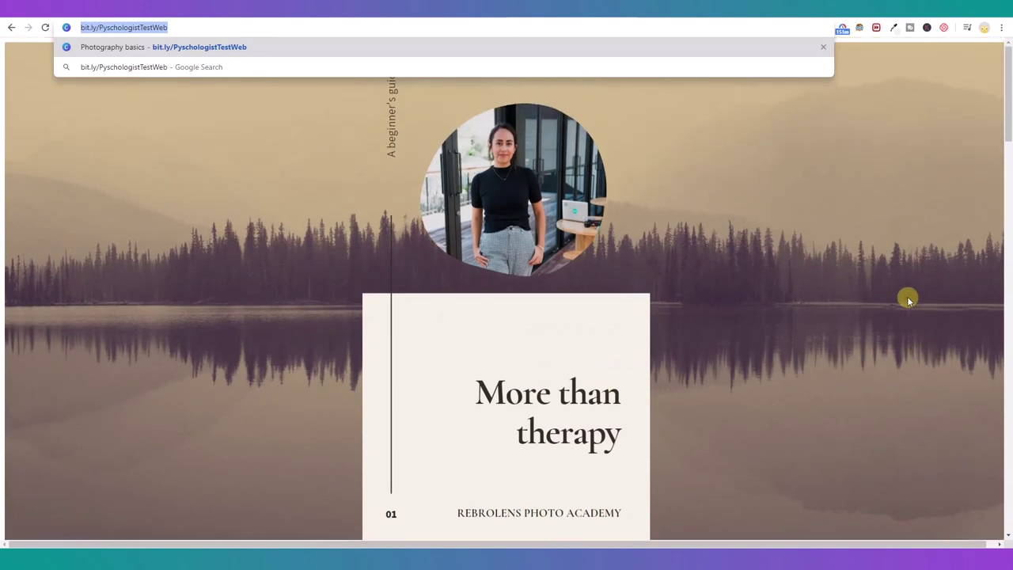
pyautogui.click(799, 223)
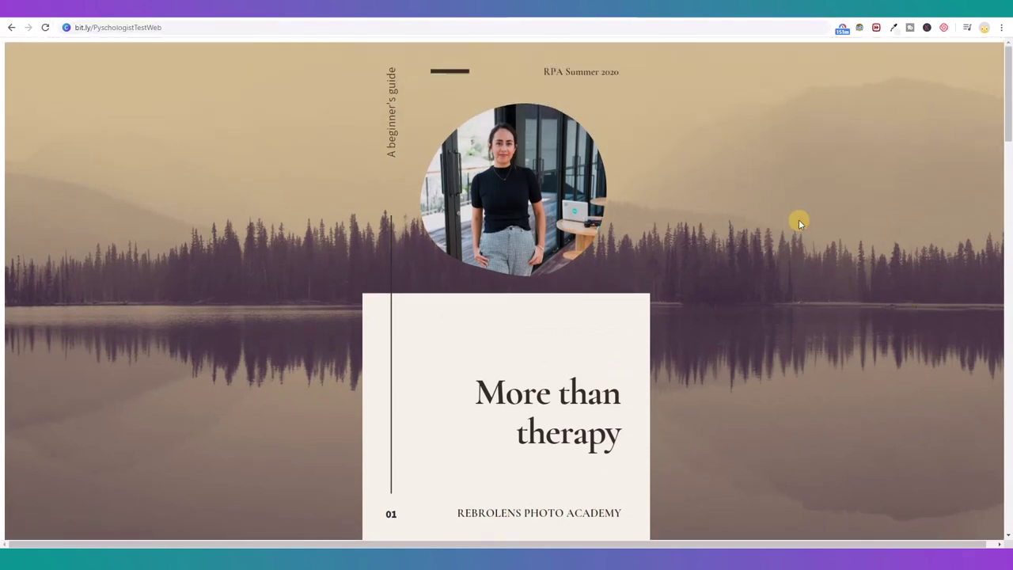